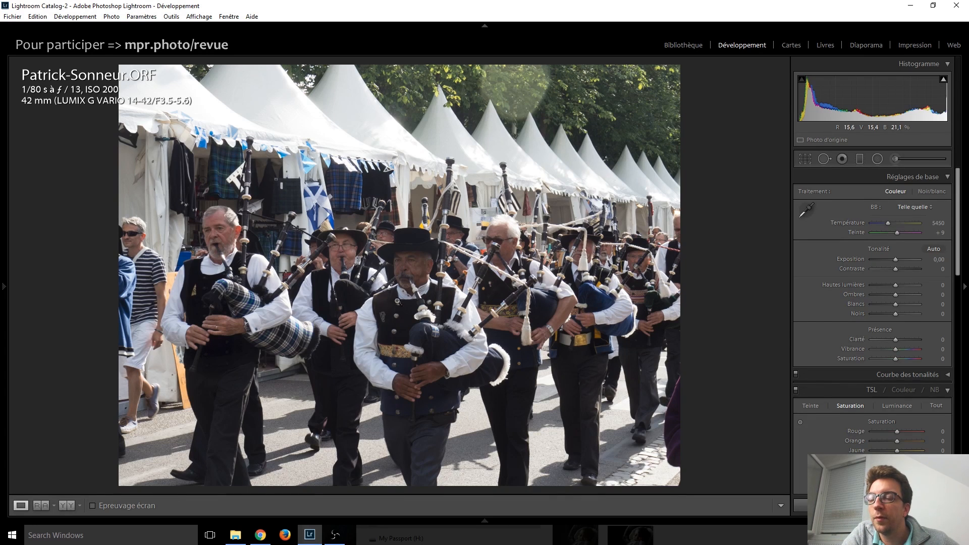
Brighten the dark areas of the bagpiper photo by setting Ombres to +65.
{"action": "key", "text": "Up"}
{"action": "key", "text": "Up"}
{"action": "key", "text": "Up"}
{"action": "key", "text": "Up"}
{"action": "key", "text": "Up"}
{"action": "key", "text": "Up"}
{"action": "key", "text": "Up"}
{"action": "key", "text": "Up"}
{"action": "key", "text": "Up"}
{"action": "key", "text": "Up"}
{"action": "key", "text": "Up"}
{"action": "key", "text": "Up"}
{"action": "key", "text": "Up"}
{"action": "key", "text": "Up"}
{"action": "key", "text": "Up"}
{"action": "key", "text": "Down"}
{"action": "key", "text": "Down"}
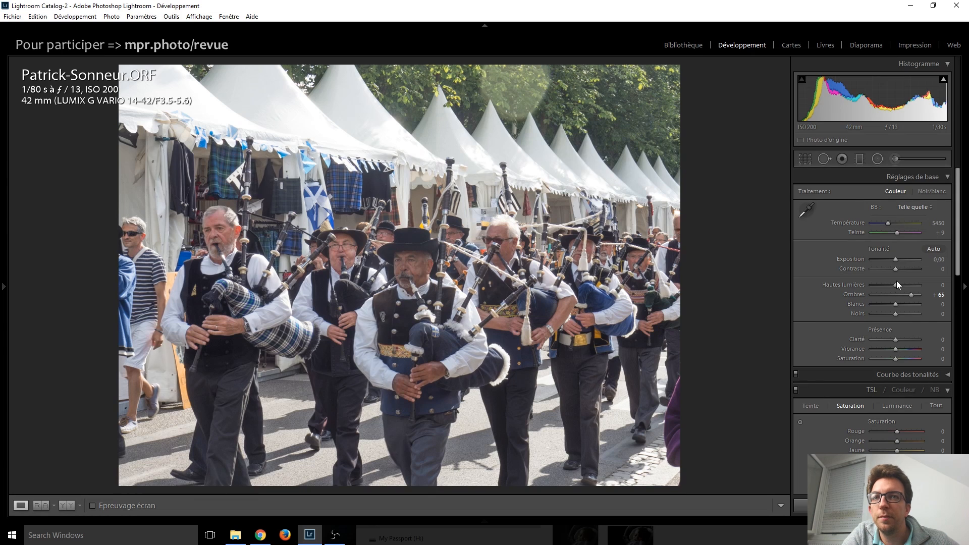
Set the photo's Exposition to +0,40 and its Noirs to −45.
{"action": "left_click", "coordinate": [943, 79]}
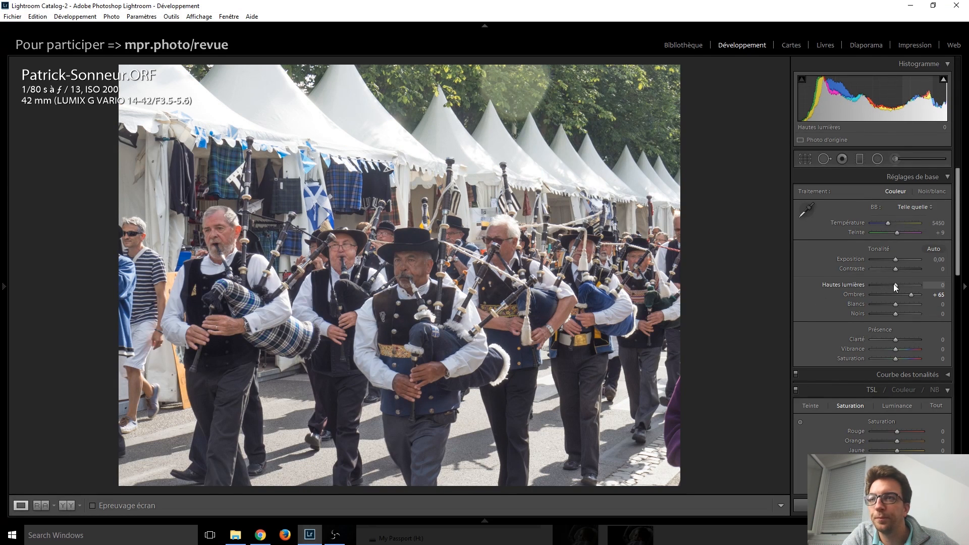
{"action": "left_click_drag", "start_coordinate": [895, 262], "coordinate": [897, 262]}
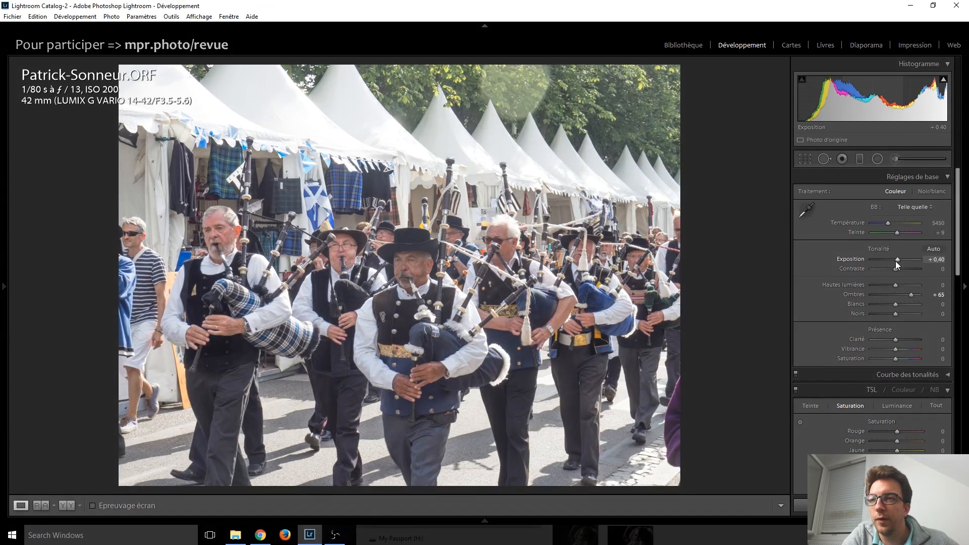
{"action": "key", "text": "Down"}
{"action": "key", "text": "Down"}
{"action": "key", "text": "Down"}
{"action": "key", "text": "Down"}
{"action": "key", "text": "Down"}
{"action": "key", "text": "Down"}
{"action": "key", "text": "Down"}
{"action": "key", "text": "Down"}
{"action": "key", "text": "Down"}
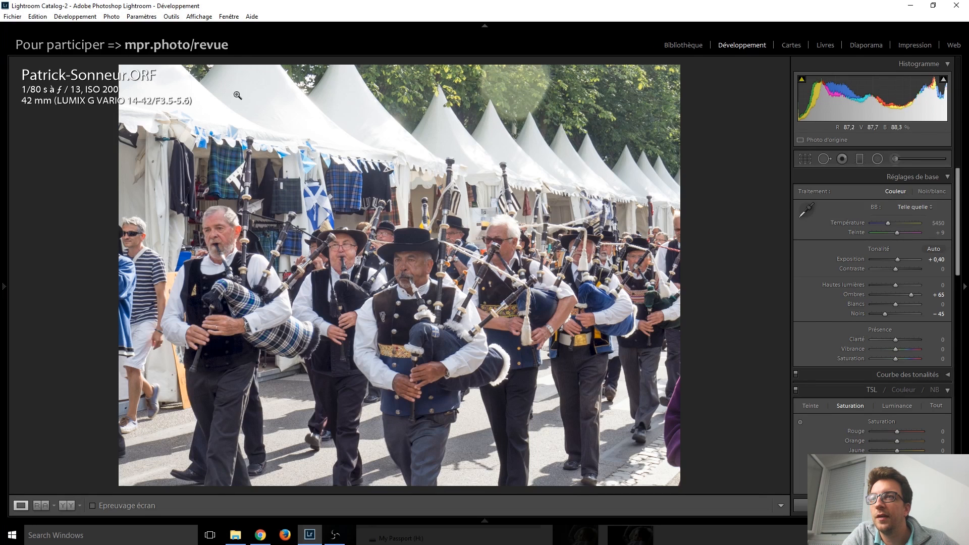
Try a Clarté of +53 on the whole photo, compare it with Ombres reset, and undo both changes.
{"action": "left_click_drag", "start_coordinate": [895, 344], "coordinate": [908, 341]}
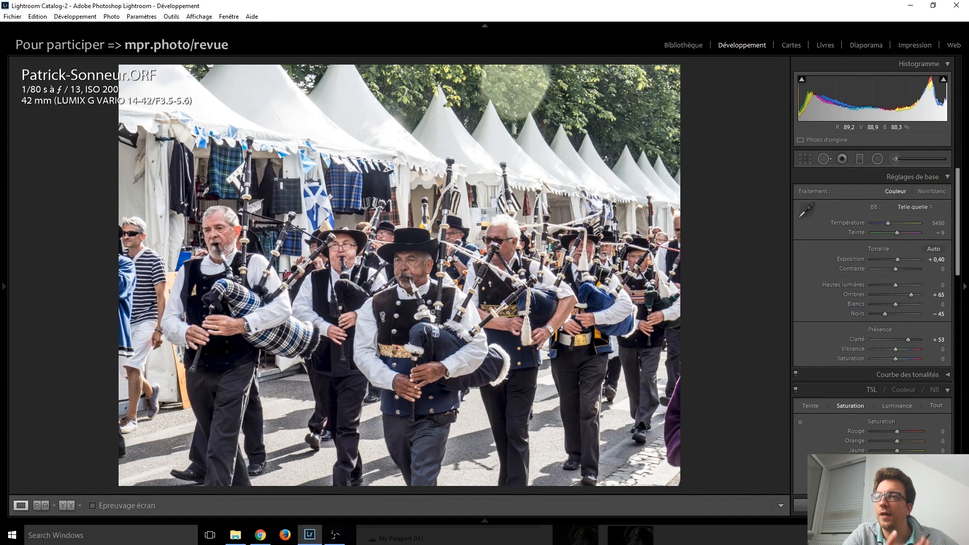
{"action": "left_click", "coordinate": [406, 258]}
{"action": "left_click", "coordinate": [466, 334]}
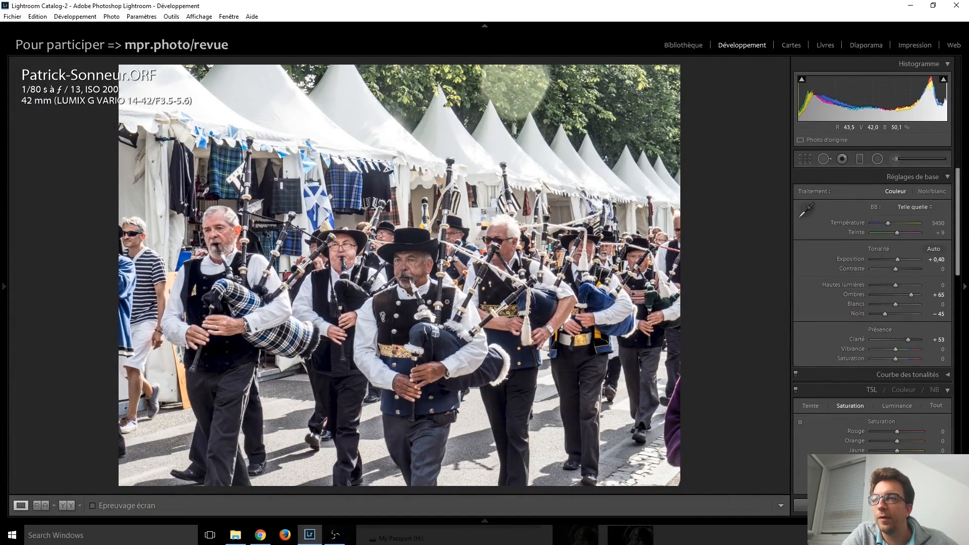
{"action": "double_click", "coordinate": [911, 296]}
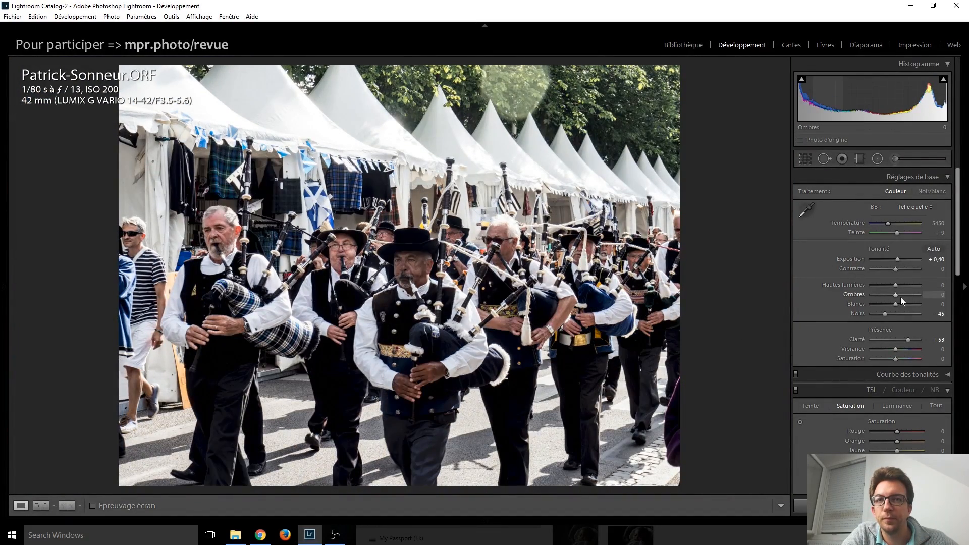
{"action": "key", "text": "ctrl+z"}
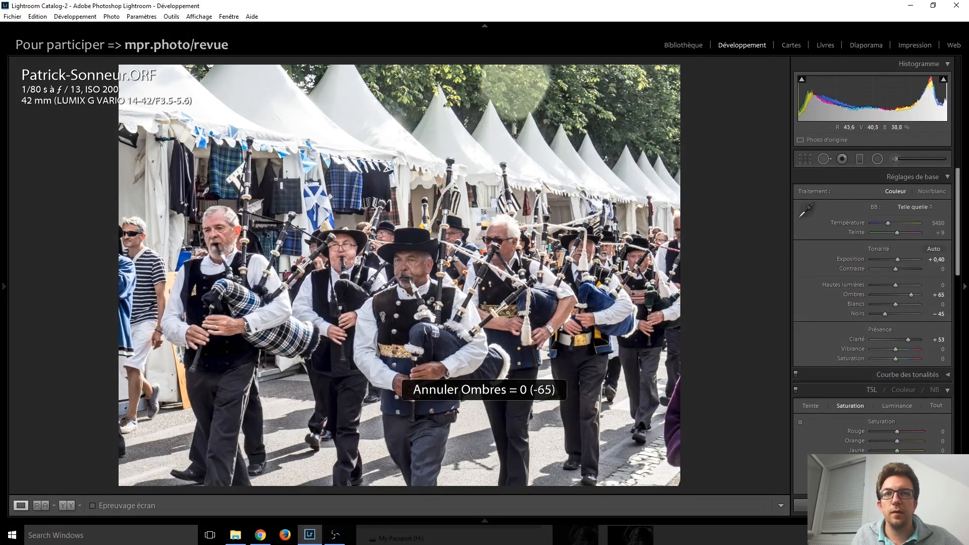
{"action": "double_click", "coordinate": [908, 339]}
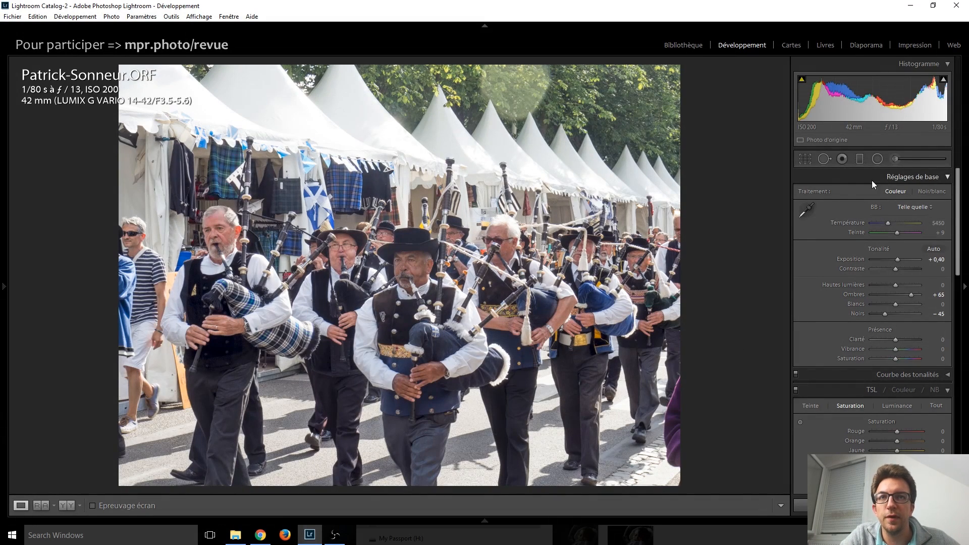
Add a slightly tilted graduated filter affecting the lower part of the photo, with Clarté 62 as its only effect.
{"action": "key", "text": "m"}
{"action": "left_click_drag", "start_coordinate": [454, 367], "coordinate": [433, 251]}
{"action": "left_click_drag", "start_coordinate": [442, 310], "coordinate": [451, 203]}
{"action": "left_click_drag", "start_coordinate": [726, 181], "coordinate": [729, 208]}
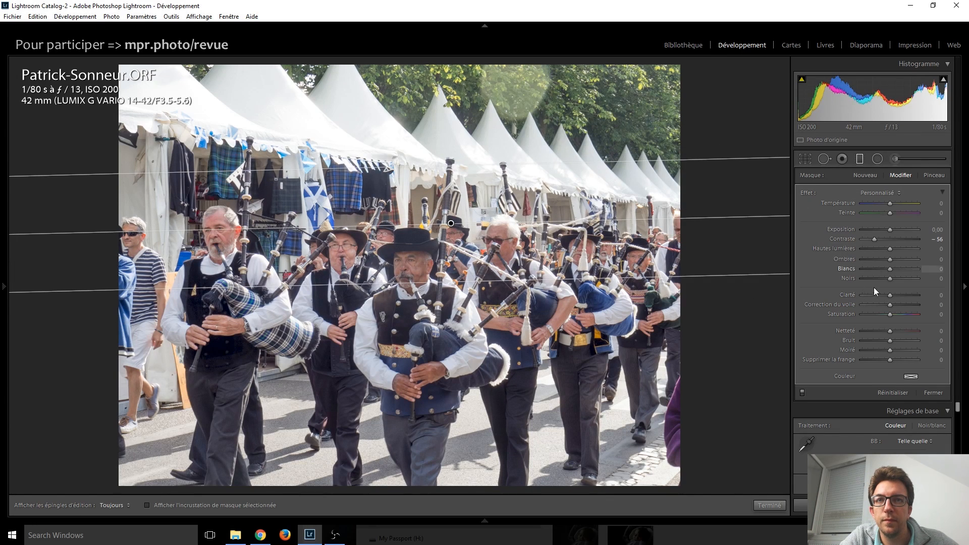
{"action": "double_click", "coordinate": [807, 195]}
{"action": "left_click_drag", "start_coordinate": [889, 293], "coordinate": [908, 295]}
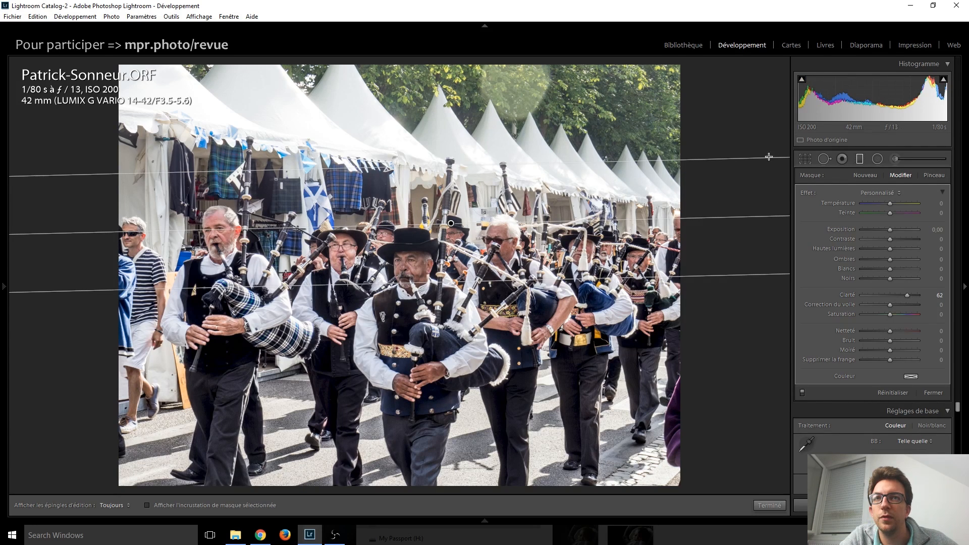
{"action": "left_click", "coordinate": [861, 159]}
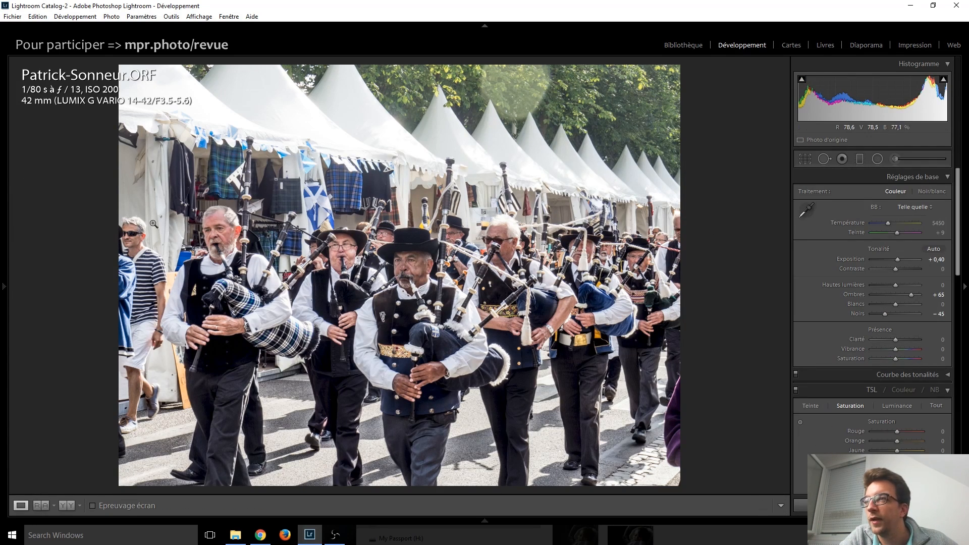
Crop the photo at its original aspect ratio, cutting off the spectator beside the musicians and a strip of street below them.
{"action": "left_click", "coordinate": [803, 157]}
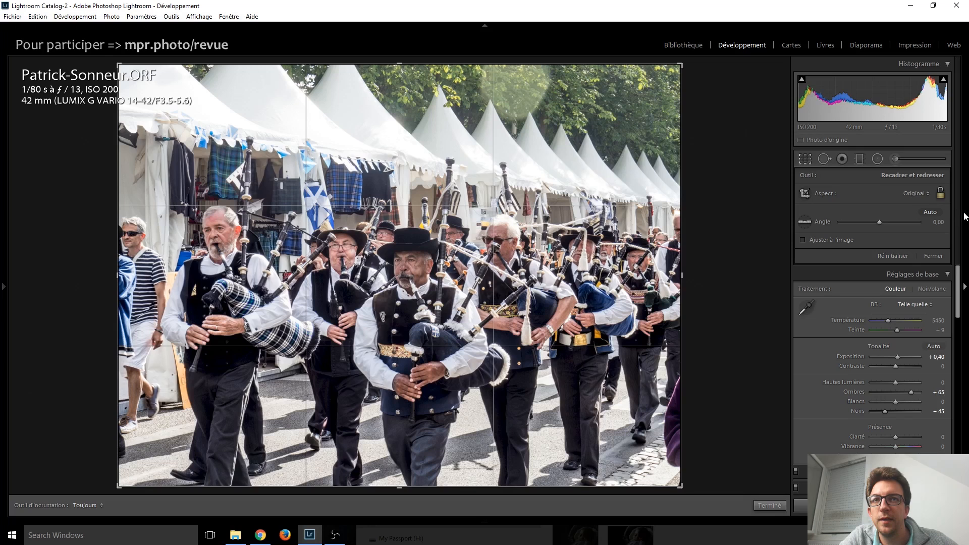
{"action": "left_click", "coordinate": [940, 193]}
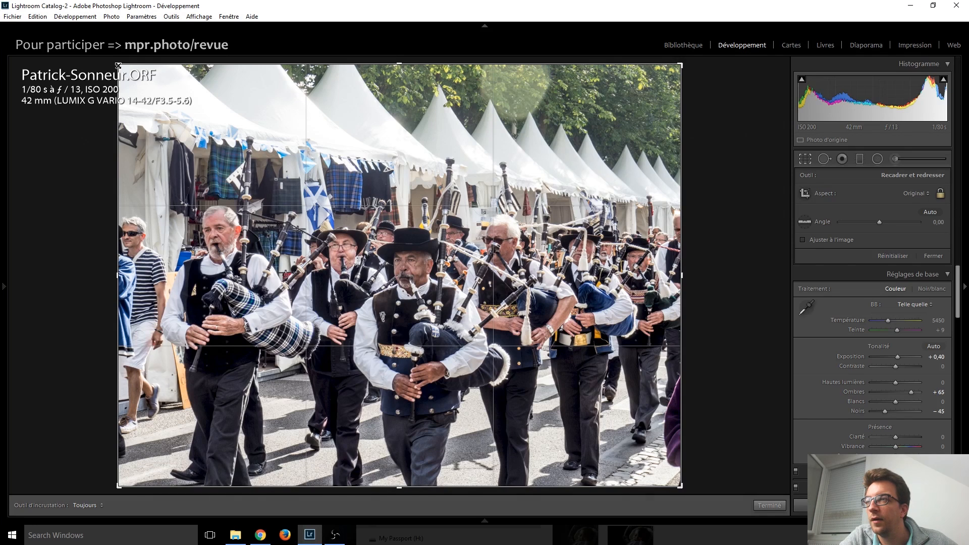
{"action": "left_click_drag", "start_coordinate": [119, 66], "coordinate": [137, 76]}
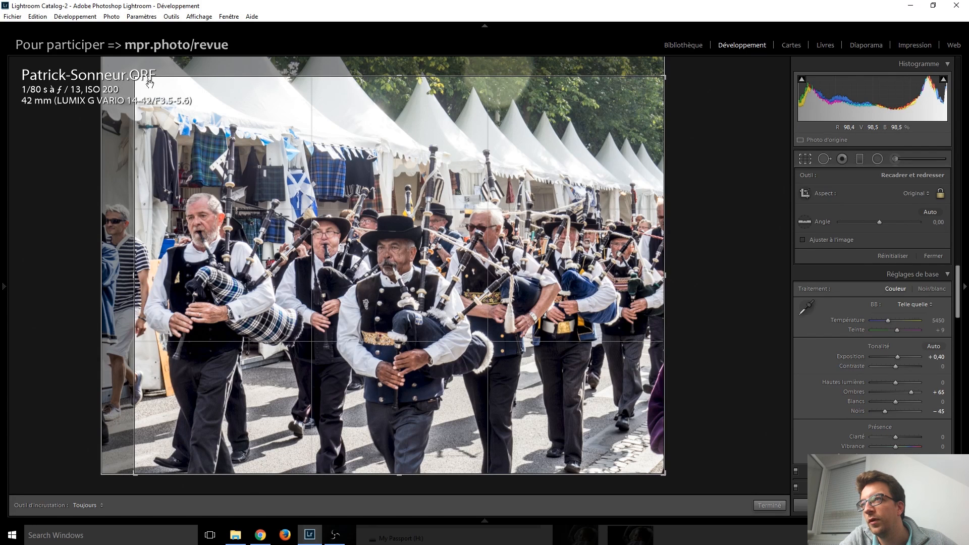
{"action": "left_click_drag", "start_coordinate": [137, 79], "coordinate": [149, 86]}
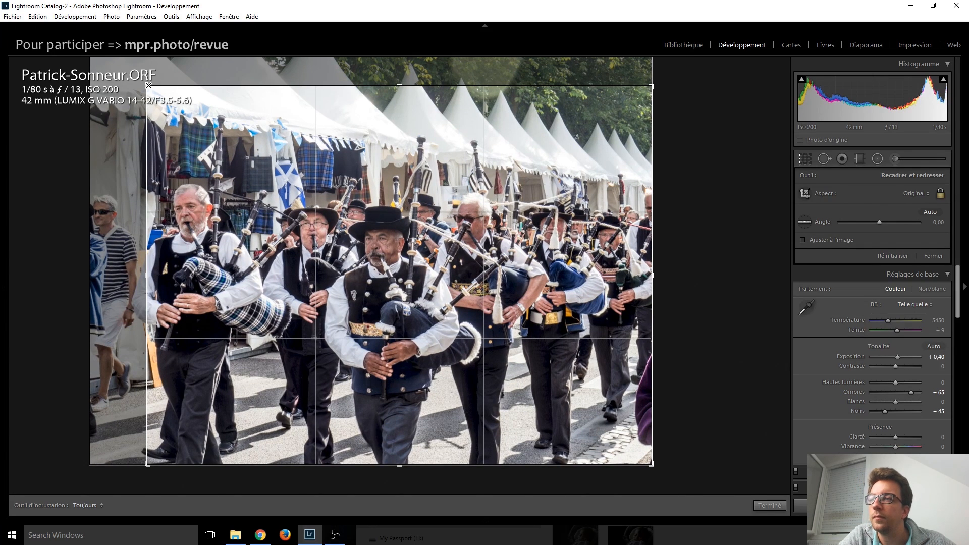
{"action": "left_click_drag", "start_coordinate": [148, 85], "coordinate": [144, 82]}
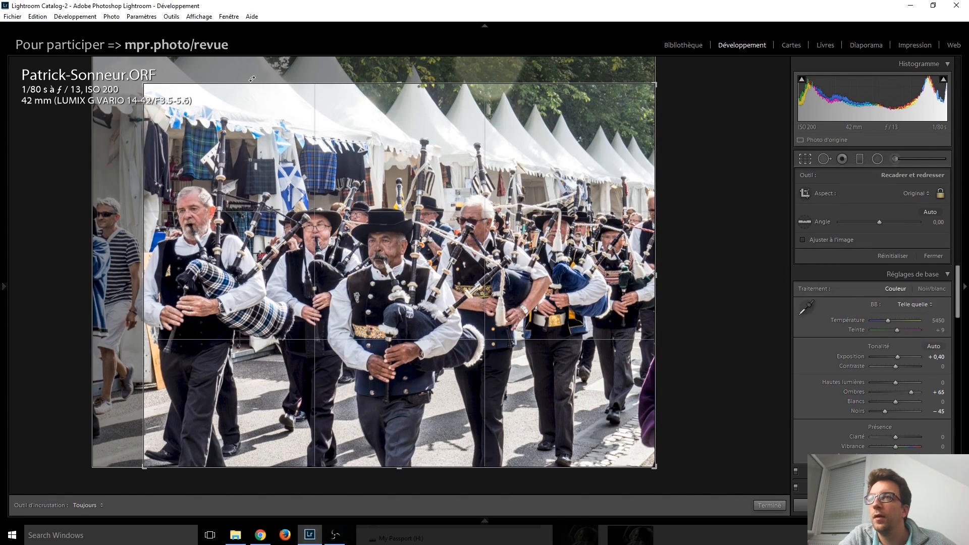
{"action": "left_click_drag", "start_coordinate": [454, 178], "coordinate": [379, 186]}
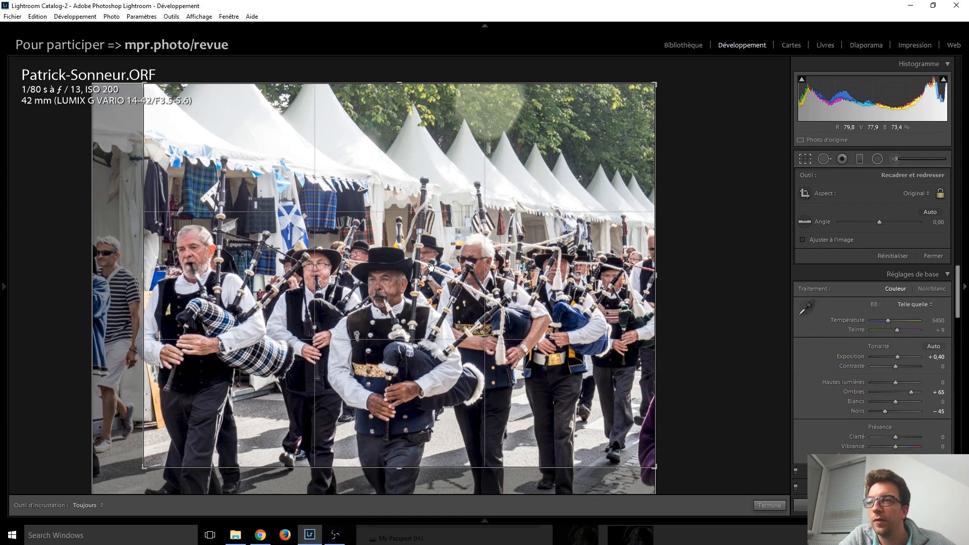
{"action": "key", "text": "Return"}
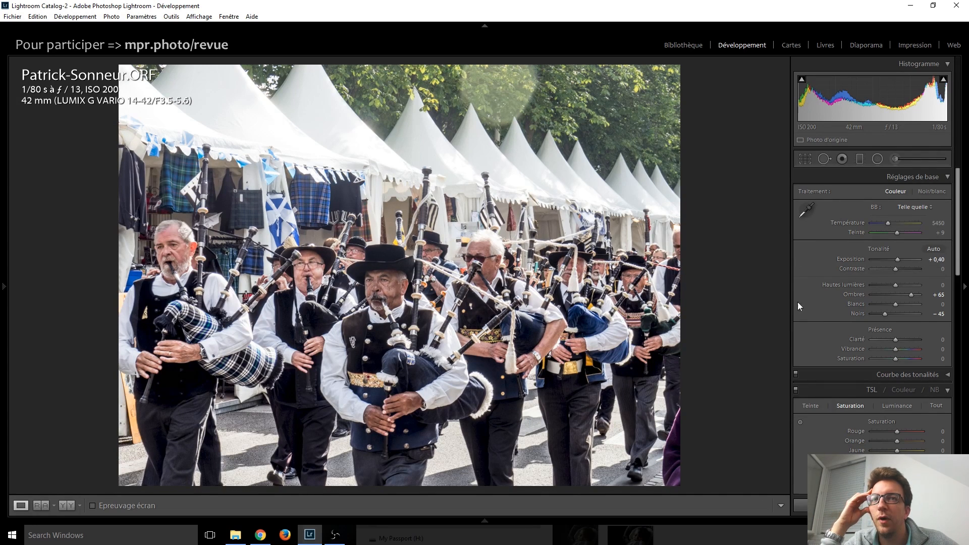
Try chromatic aberration removal and the lens correction profile, check the available lens makes, and disable both corrections.
{"action": "scroll", "coordinate": [820, 295], "scroll_direction": "down", "scroll_amount": 10}
{"action": "scroll", "coordinate": [820, 295], "scroll_direction": "down", "scroll_amount": 2}
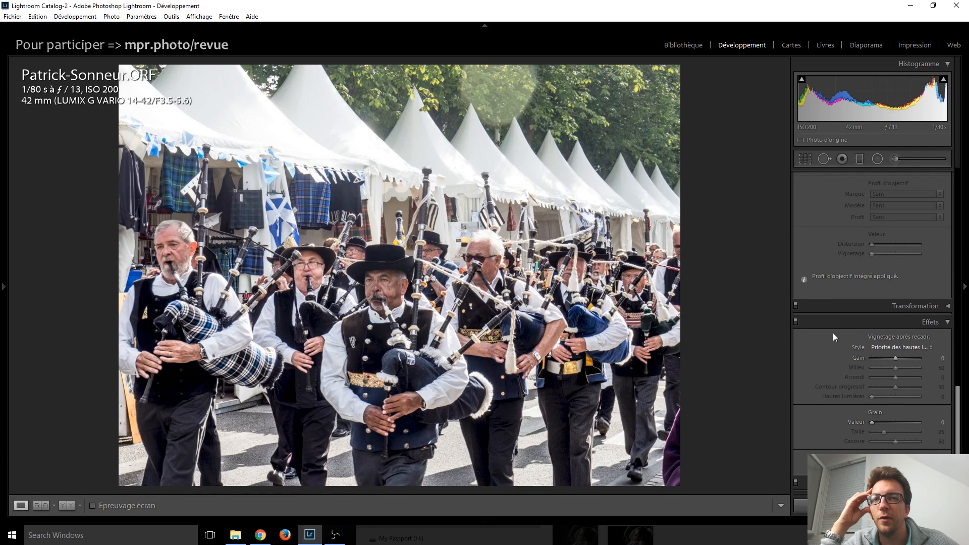
{"action": "scroll", "coordinate": [832, 328], "scroll_direction": "up", "scroll_amount": 4}
{"action": "left_click", "coordinate": [801, 436]}
{"action": "left_click", "coordinate": [801, 447]}
{"action": "scroll", "coordinate": [804, 347], "scroll_direction": "down", "scroll_amount": 4}
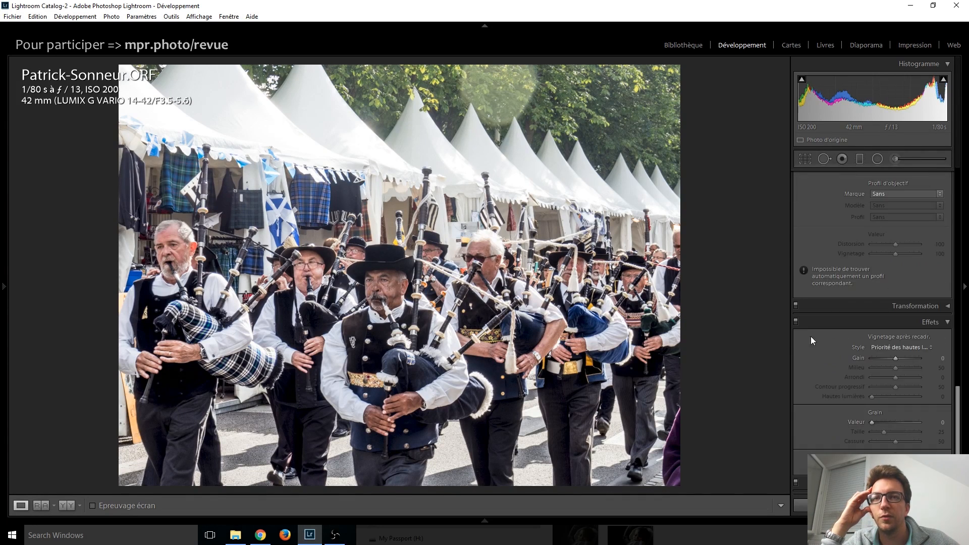
{"action": "scroll", "coordinate": [817, 328], "scroll_direction": "up", "scroll_amount": 1}
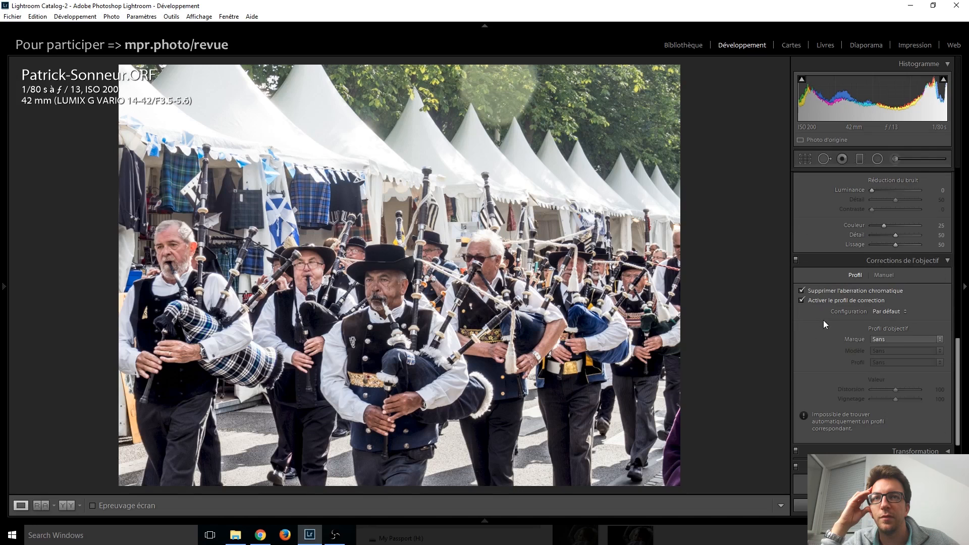
{"action": "left_click", "coordinate": [898, 340]}
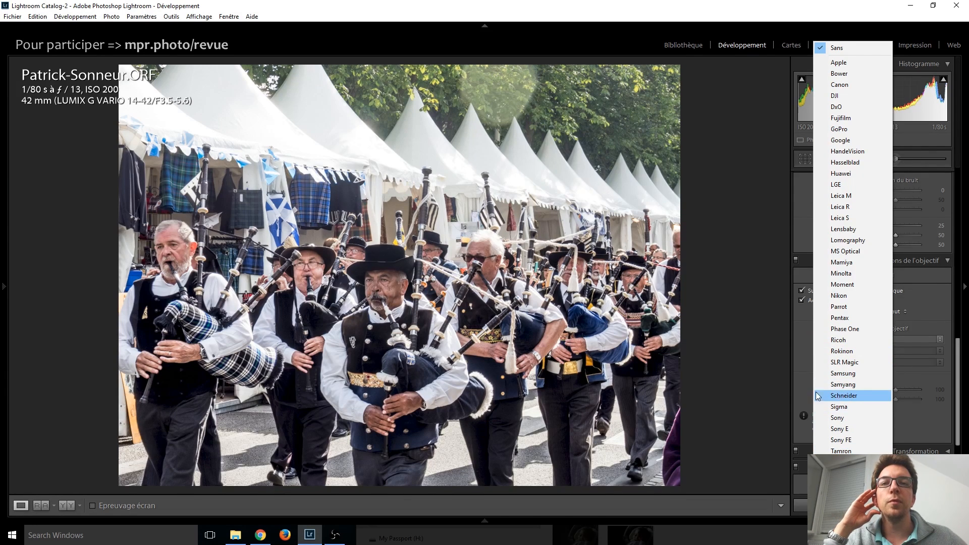
{"action": "left_click", "coordinate": [801, 377]}
{"action": "left_click", "coordinate": [803, 300]}
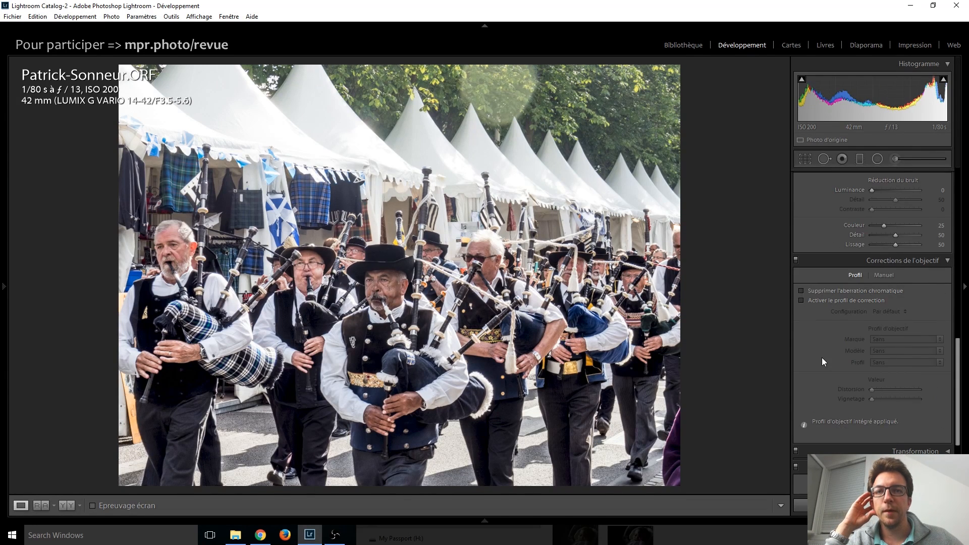
{"action": "scroll", "coordinate": [822, 358], "scroll_direction": "down", "scroll_amount": 3}
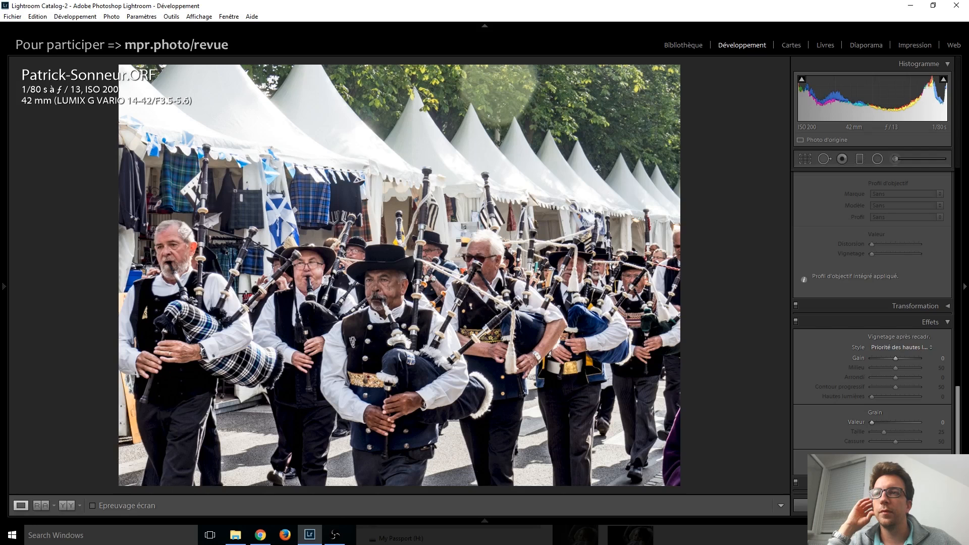
Raise the cropped photo's Exposition to +0,90.
{"action": "scroll", "coordinate": [804, 411], "scroll_direction": "up", "scroll_amount": 10}
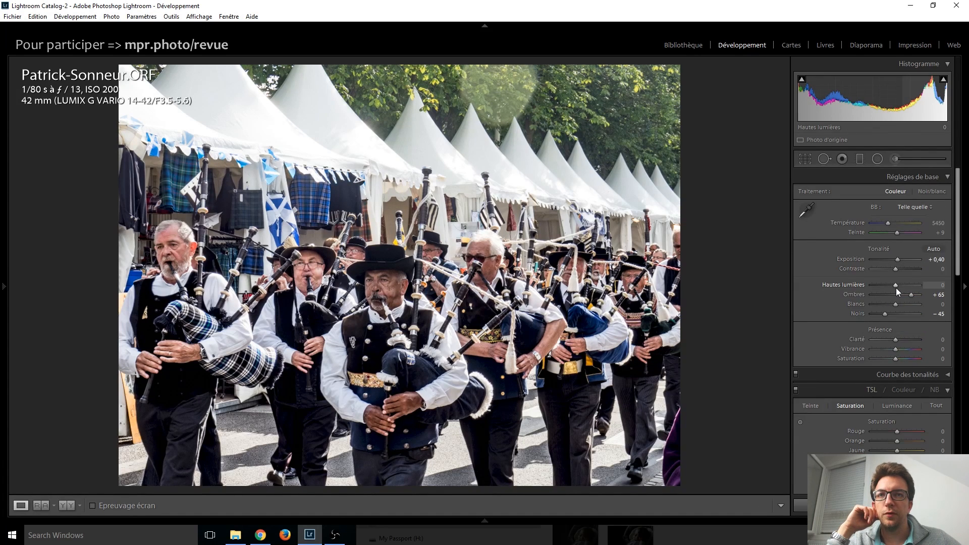
{"action": "scroll", "coordinate": [894, 259], "scroll_direction": "up", "scroll_amount": 6}
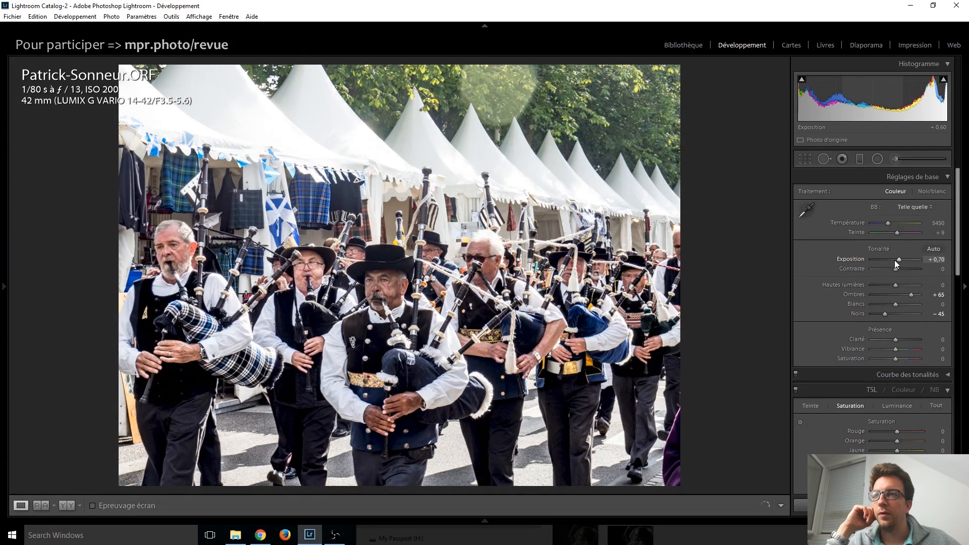
{"action": "scroll", "coordinate": [896, 262], "scroll_direction": "down", "scroll_amount": 1}
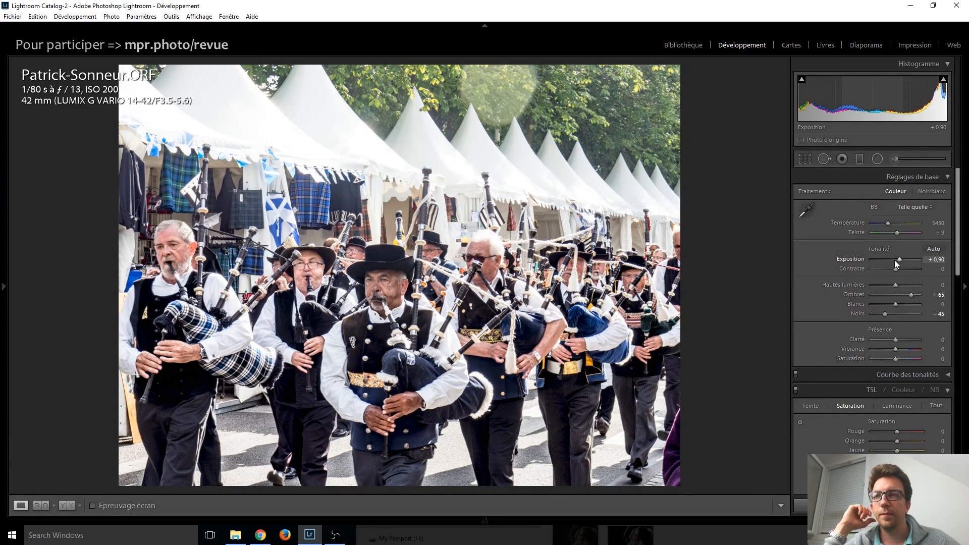
Set the photo's Ombres to +90 and its Noirs to −60.
{"action": "scroll", "coordinate": [912, 298], "scroll_direction": "up", "scroll_amount": 4}
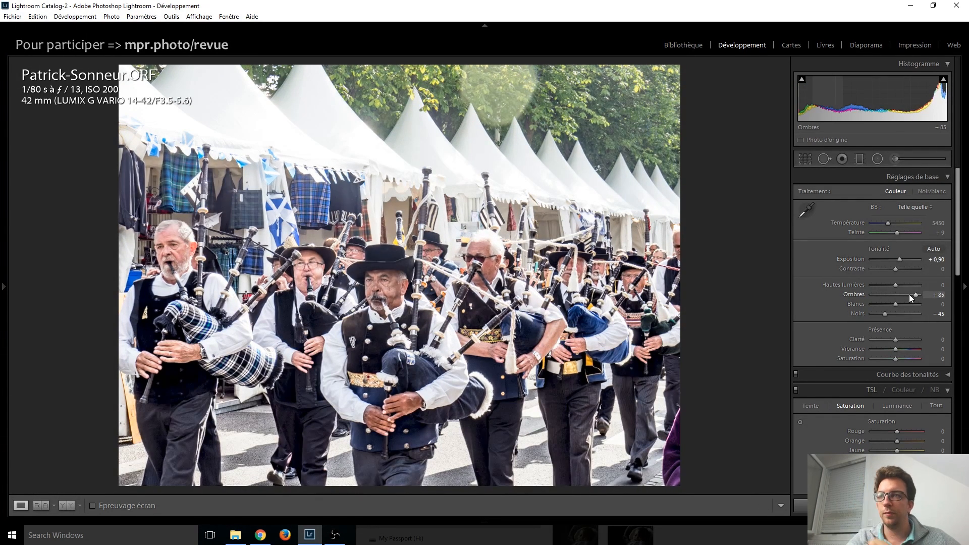
{"action": "scroll", "coordinate": [911, 297], "scroll_direction": "up", "scroll_amount": 1}
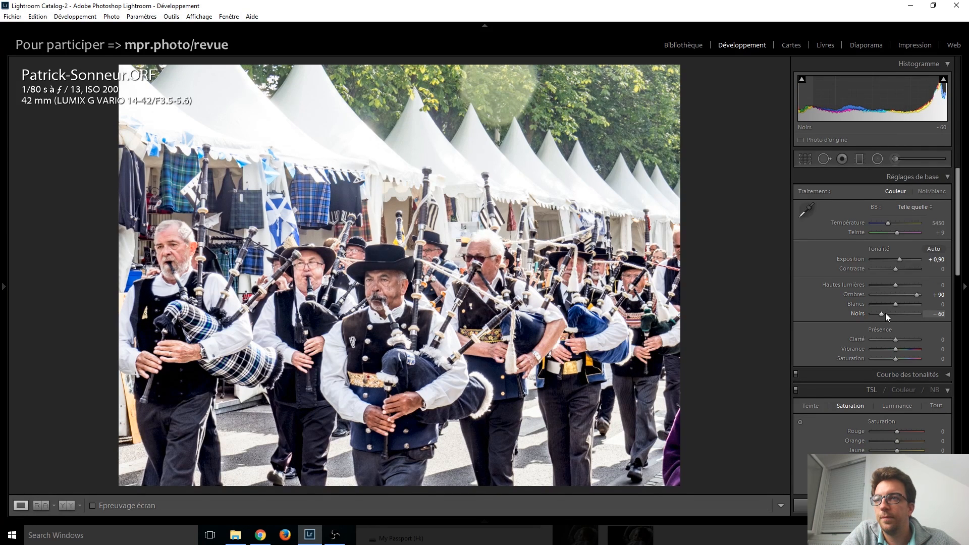
{"action": "scroll", "coordinate": [886, 313], "scroll_direction": "down", "scroll_amount": 3}
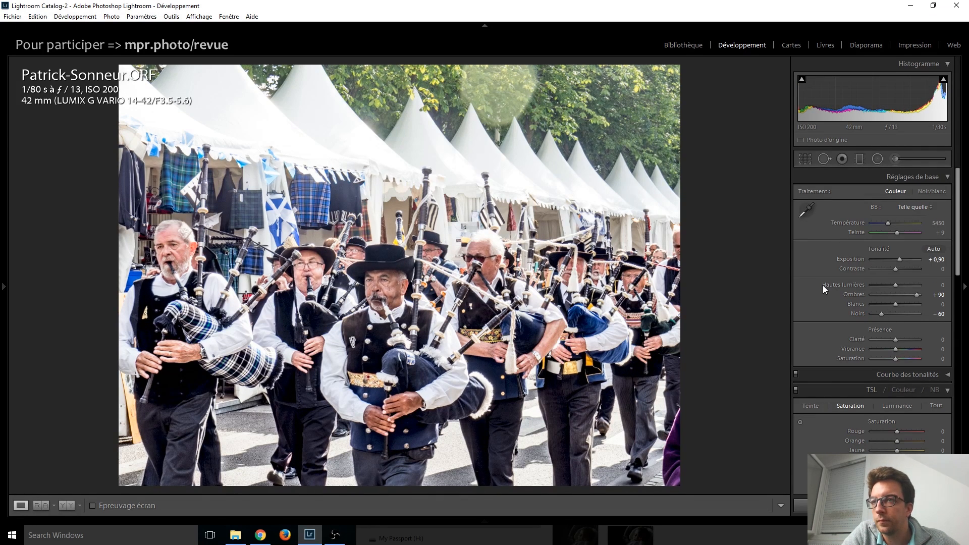
{"action": "left_click", "coordinate": [802, 80]}
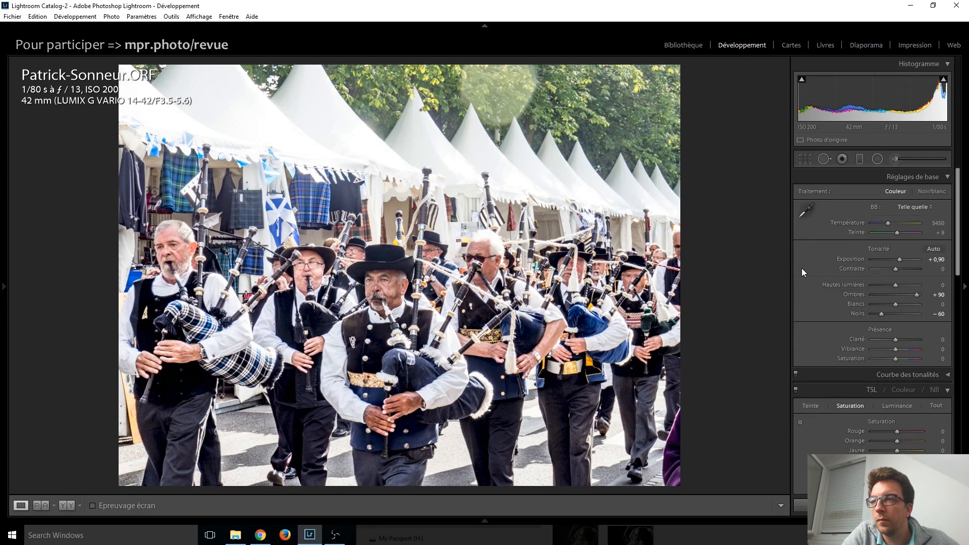
Increase the photo's overall Saturation to +10.
{"action": "scroll", "coordinate": [801, 274], "scroll_direction": "down", "scroll_amount": 3}
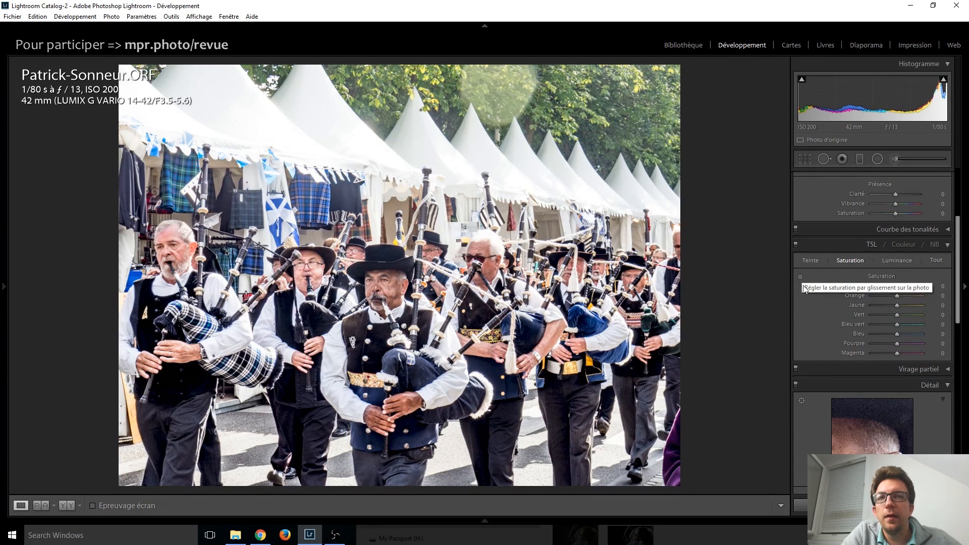
{"action": "scroll", "coordinate": [803, 281], "scroll_direction": "up", "scroll_amount": 2}
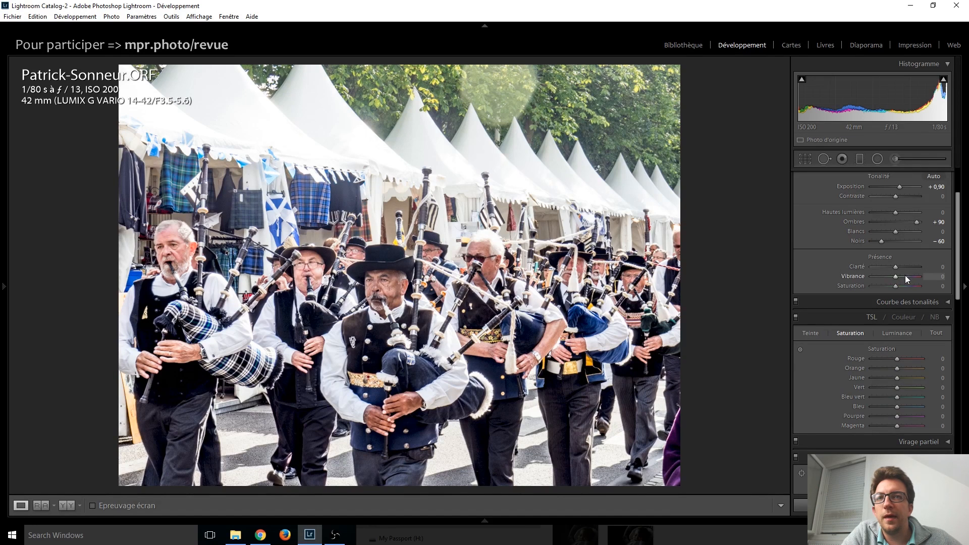
{"action": "left_click_drag", "start_coordinate": [897, 290], "coordinate": [898, 291]}
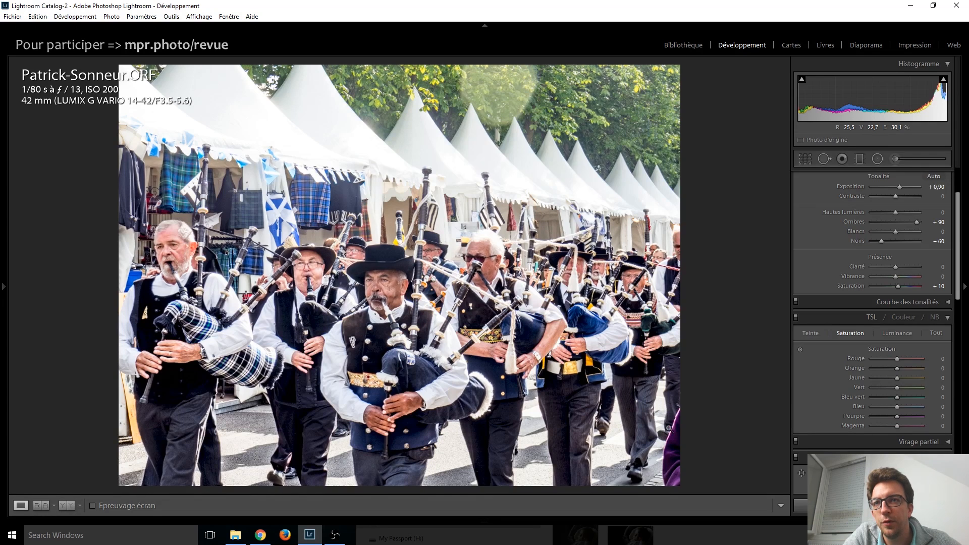
Tighten the bagpiper photo's crop slightly from its lower-right corner, readjust it and apply it at the original proportions.
{"action": "left_click", "coordinate": [807, 157]}
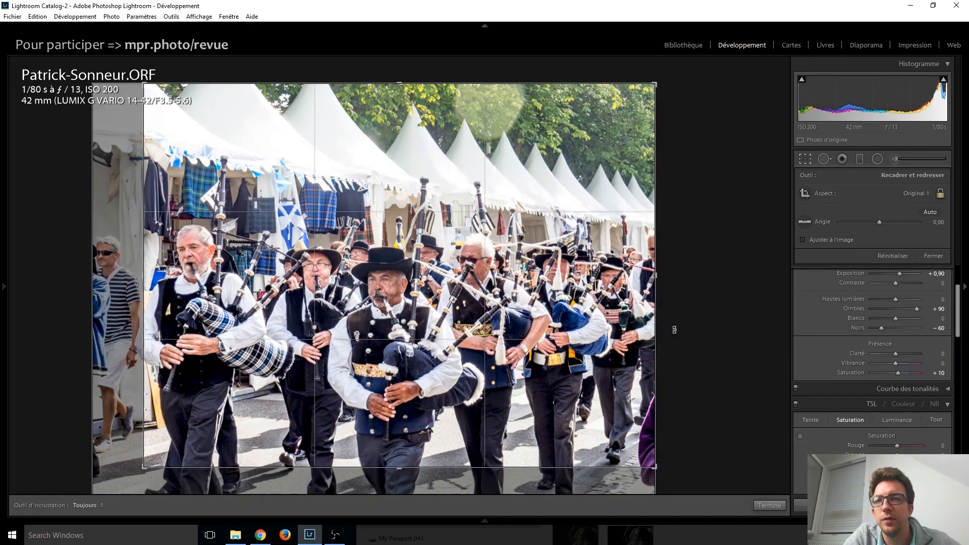
{"action": "left_click_drag", "start_coordinate": [655, 470], "coordinate": [647, 466]}
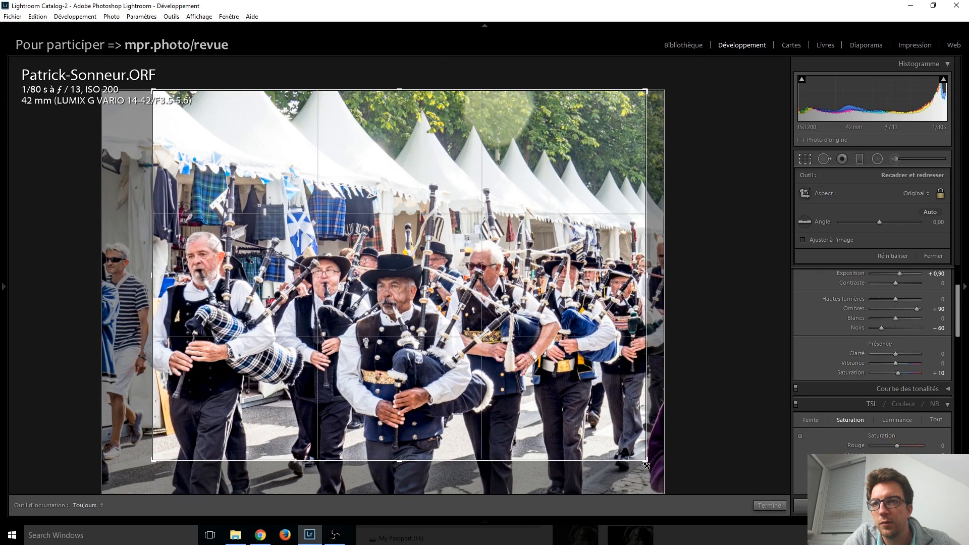
{"action": "key", "text": "Return"}
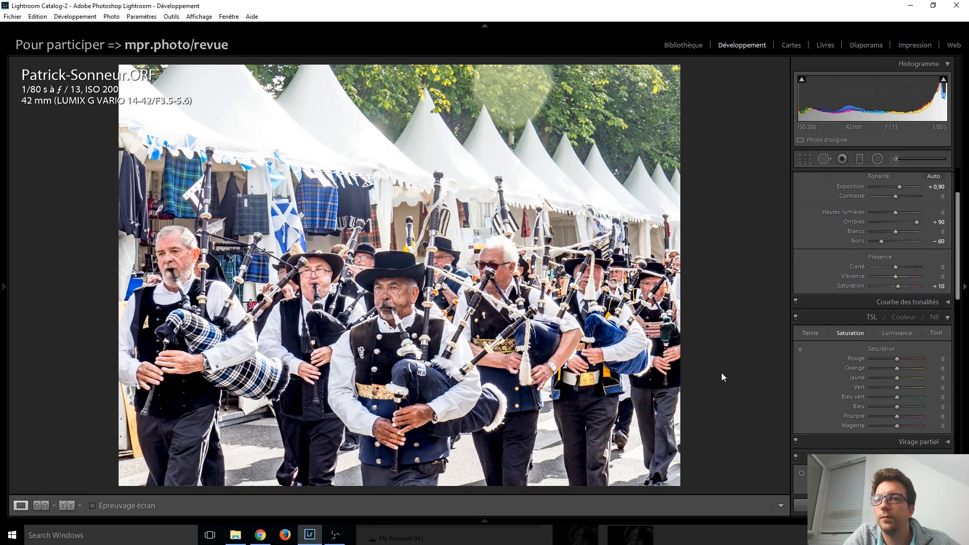
{"action": "left_click", "coordinate": [807, 159]}
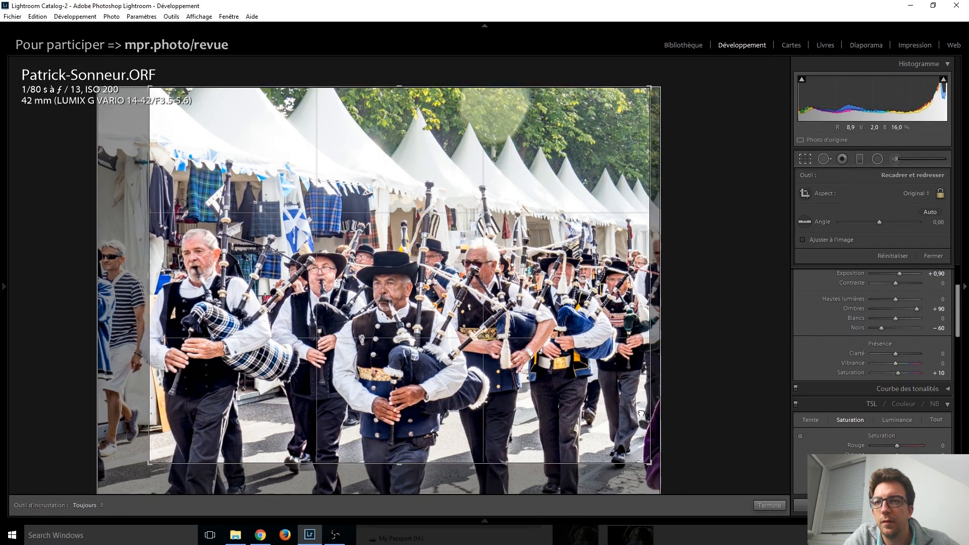
{"action": "key", "text": "Return"}
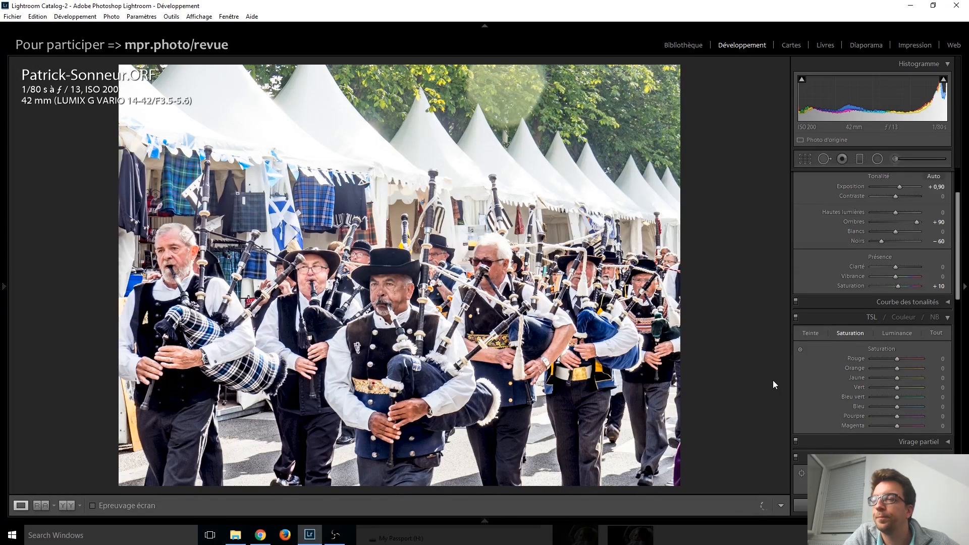
Add a slight dark post-crop vignette to the photo by setting its Gain to −5.
{"action": "scroll", "coordinate": [875, 341], "scroll_direction": "down", "scroll_amount": 2}
{"action": "scroll", "coordinate": [826, 318], "scroll_direction": "down", "scroll_amount": 7}
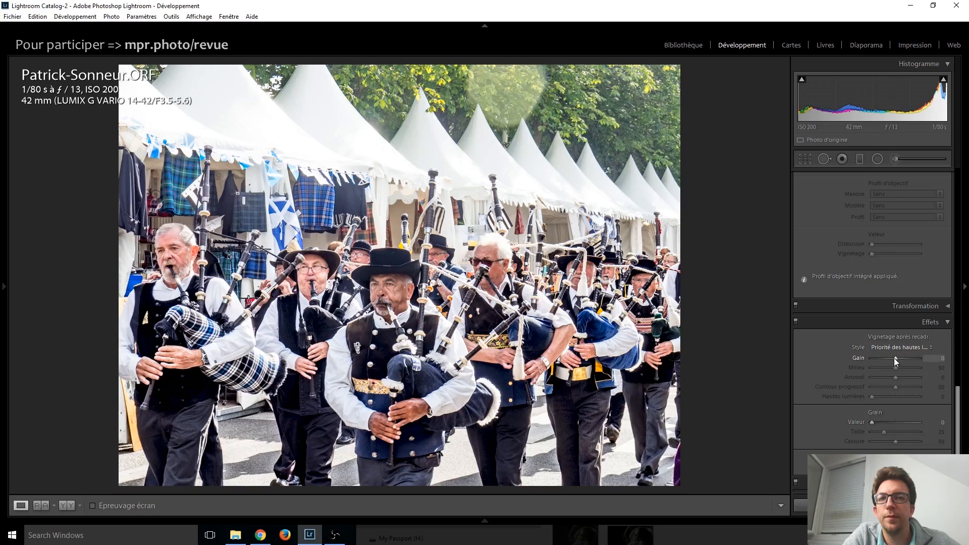
{"action": "key", "text": "Down"}
{"action": "key", "text": "Down"}
{"action": "key", "text": "Down"}
{"action": "key", "text": "Down"}
{"action": "key", "text": "Up"}
{"action": "key", "text": "Up"}
{"action": "key", "text": "Up"}
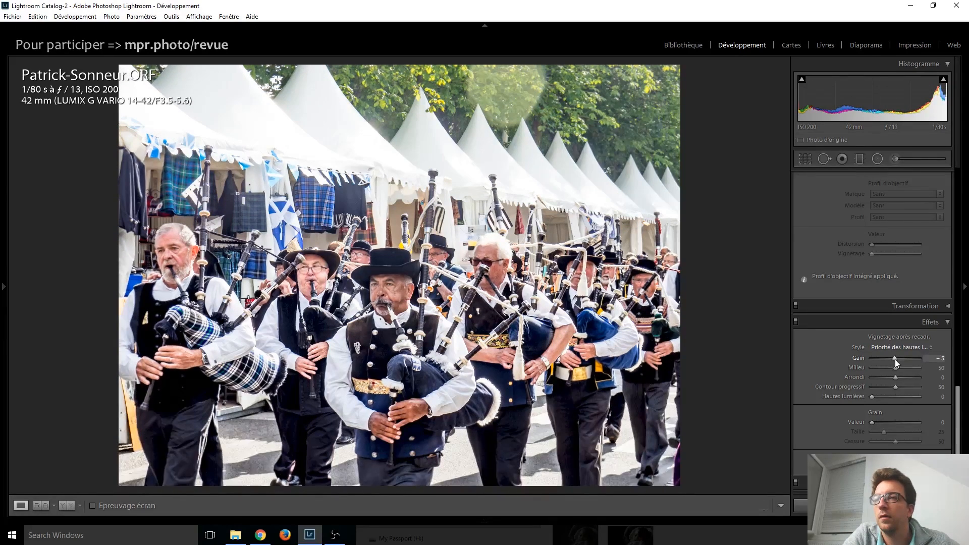
{"action": "key", "text": "Down"}
{"action": "key", "text": "Up"}
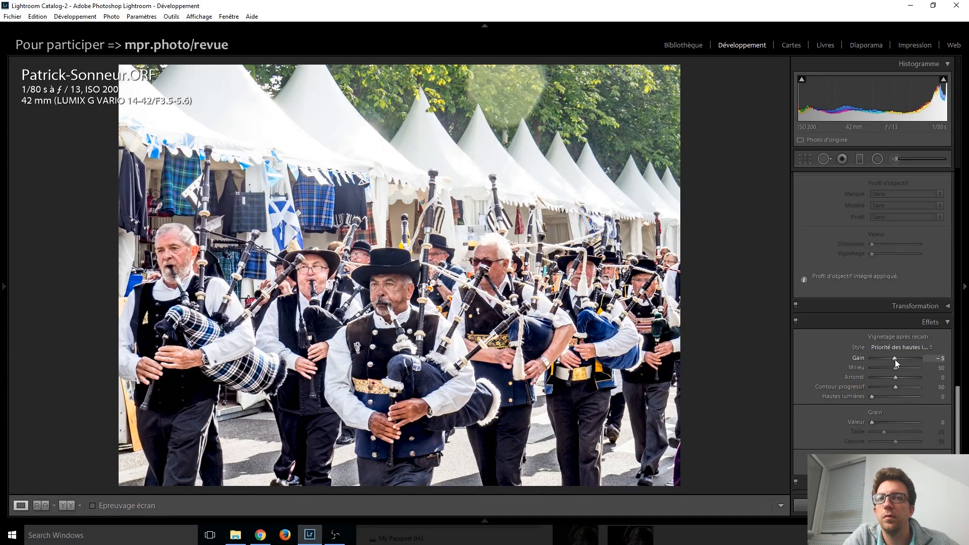
Compare the photo's imported state with the latest edit in the development history, ending on the latest edit.
{"action": "scroll", "coordinate": [844, 361], "scroll_direction": "up", "scroll_amount": 10}
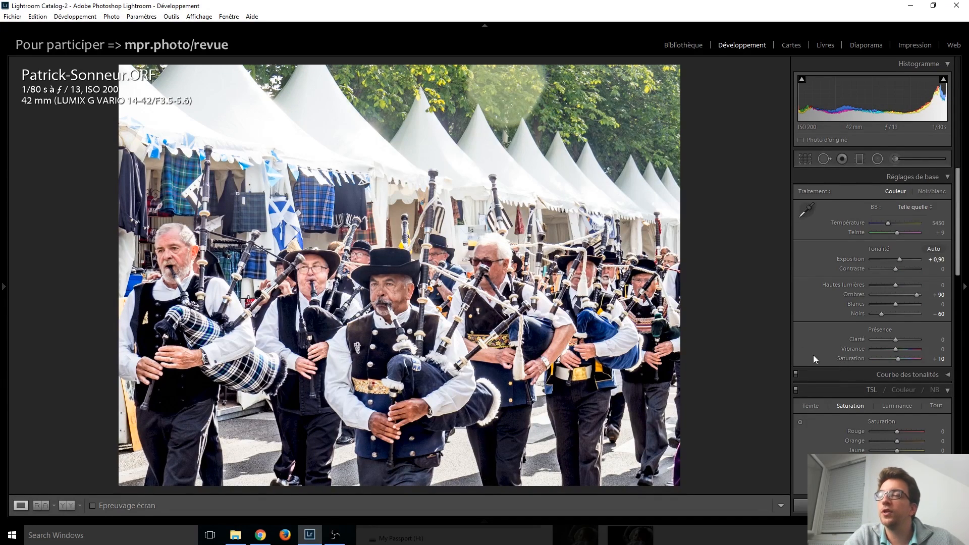
{"action": "left_click", "coordinate": [3, 290]}
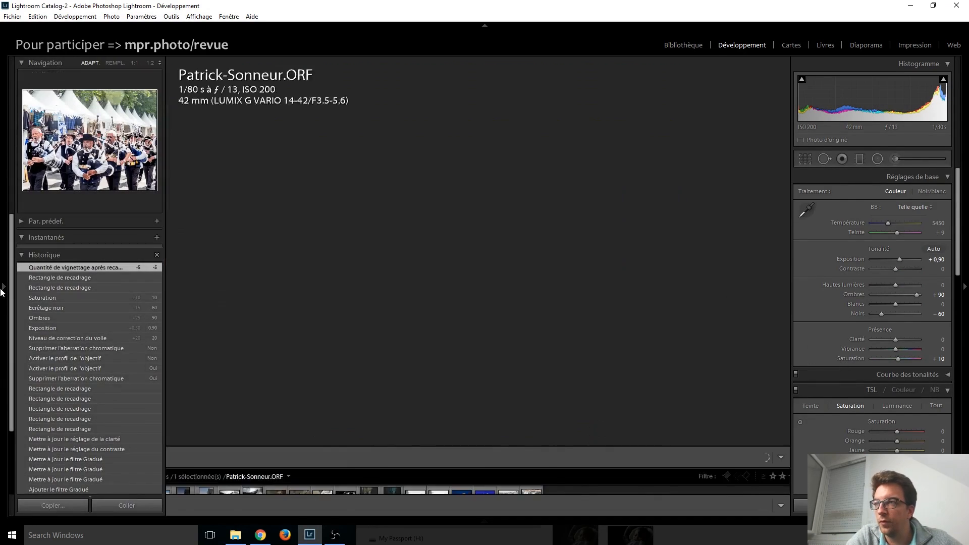
{"action": "scroll", "coordinate": [54, 452], "scroll_direction": "down", "scroll_amount": 5}
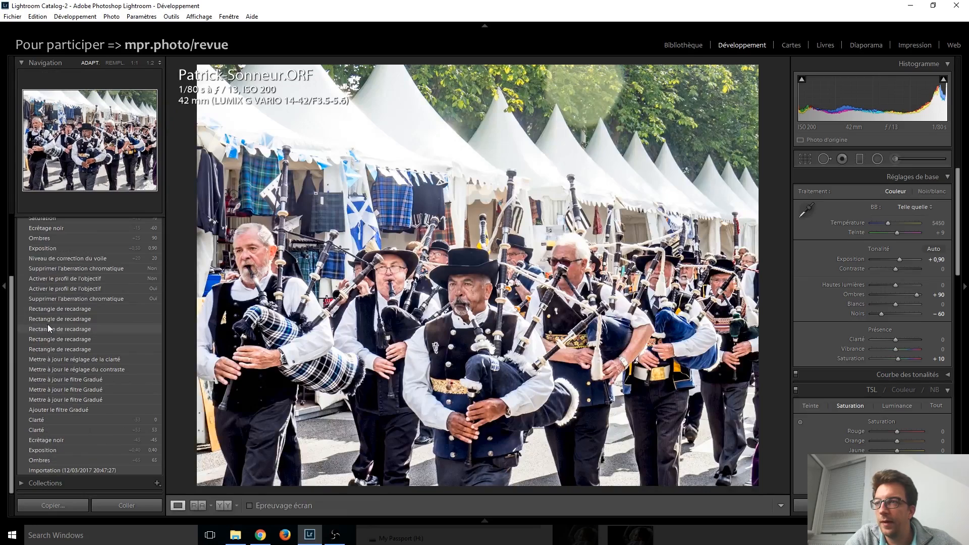
{"action": "left_click", "coordinate": [56, 467]}
{"action": "scroll", "coordinate": [56, 465], "scroll_direction": "up", "scroll_amount": 3}
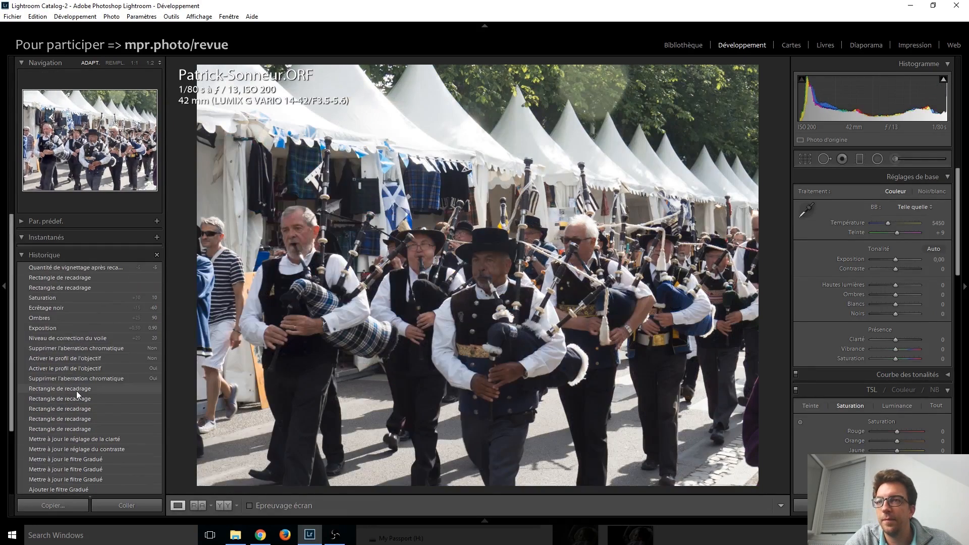
{"action": "left_click", "coordinate": [74, 267]}
{"action": "left_click", "coordinate": [3, 288]}
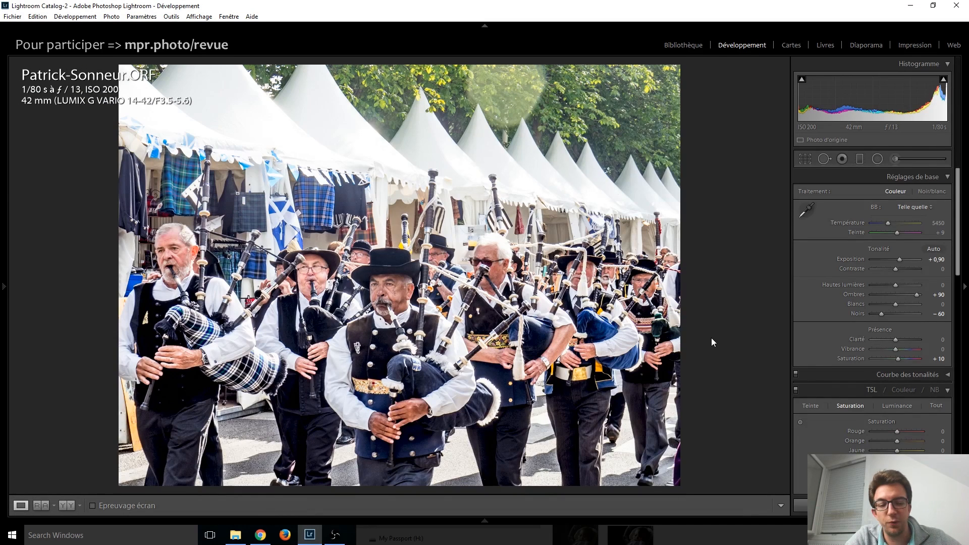
Compare the developed bagpiper photo with its black-and-white final version and inspect the musicians in the colour photo up close.
{"action": "key", "text": "Right"}
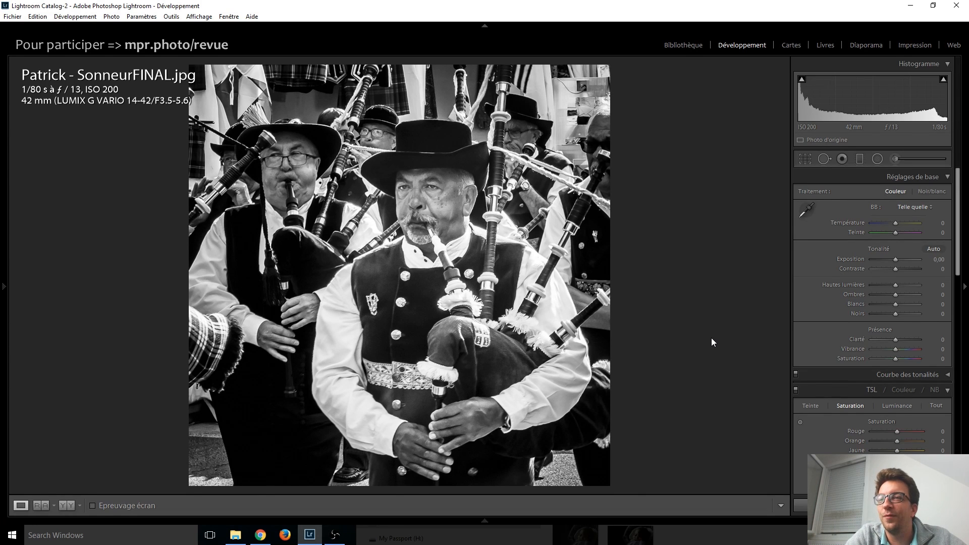
{"action": "key", "text": "Left"}
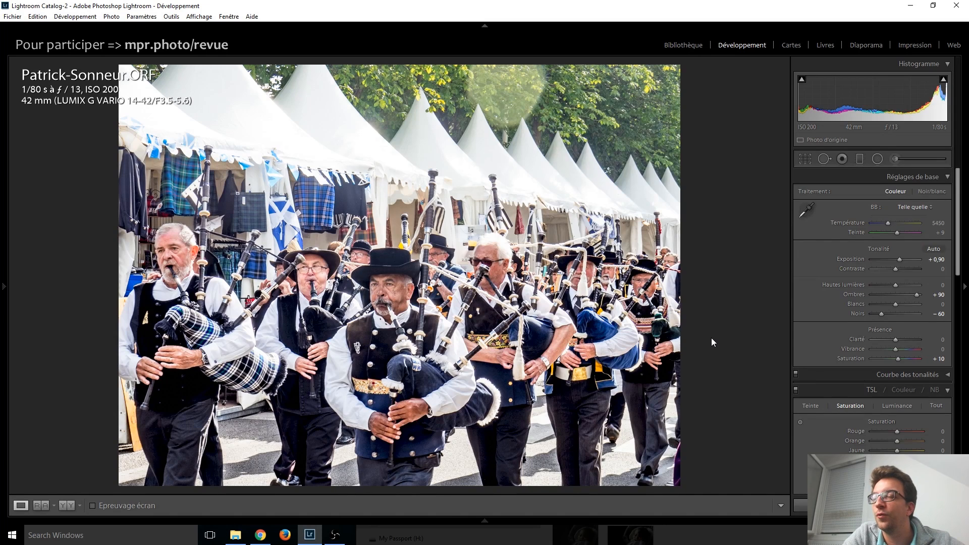
{"action": "key", "text": "Right"}
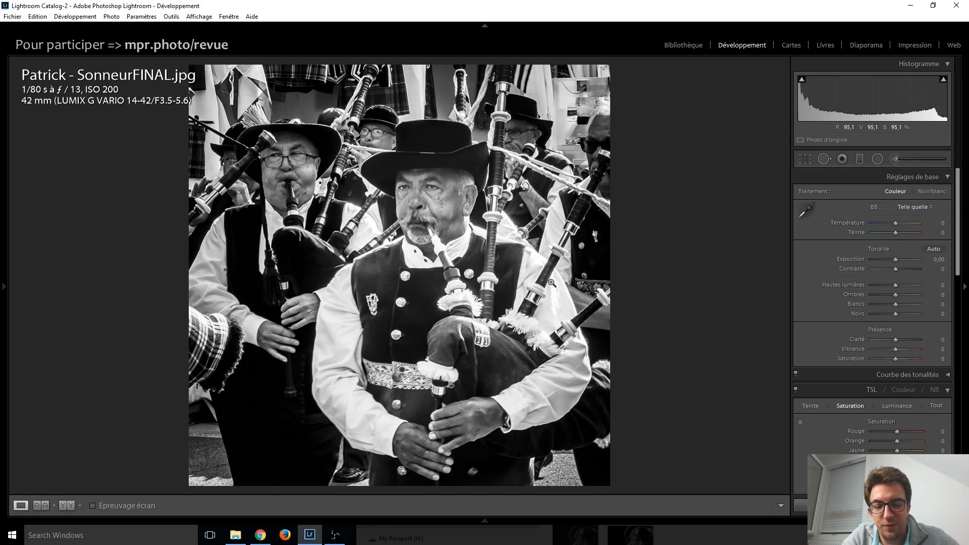
{"action": "key", "text": "Left"}
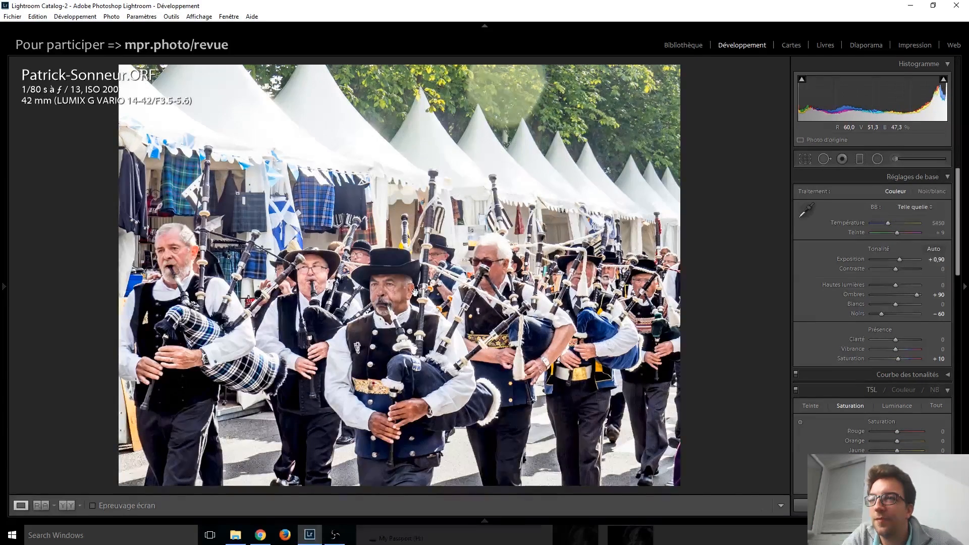
{"action": "left_click", "coordinate": [415, 292]}
{"action": "left_click_drag", "start_coordinate": [314, 283], "coordinate": [497, 300]}
{"action": "left_click", "coordinate": [573, 312]}
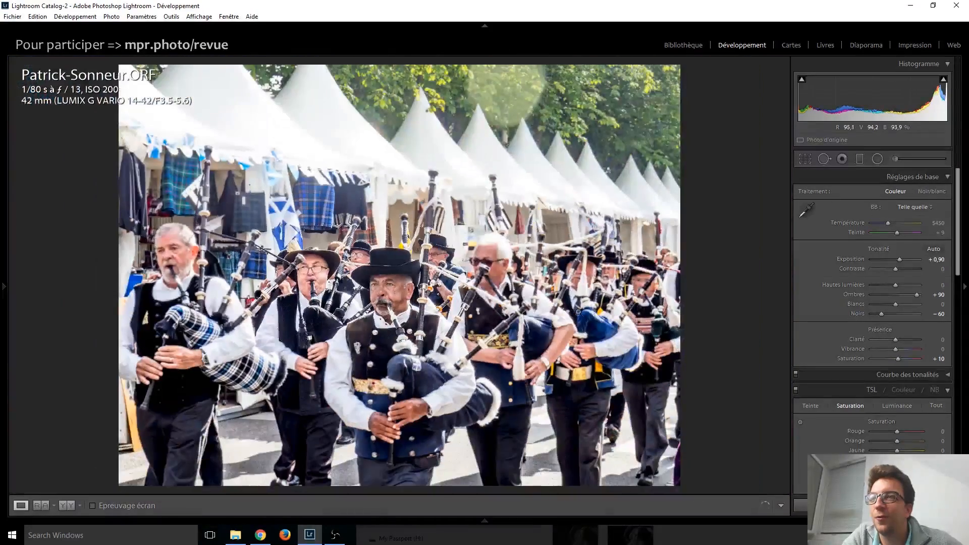
Switch between the black-and-white and colour versions once more, and open the seaside sunset photo with the two cyclists.
{"action": "key", "text": "Right"}
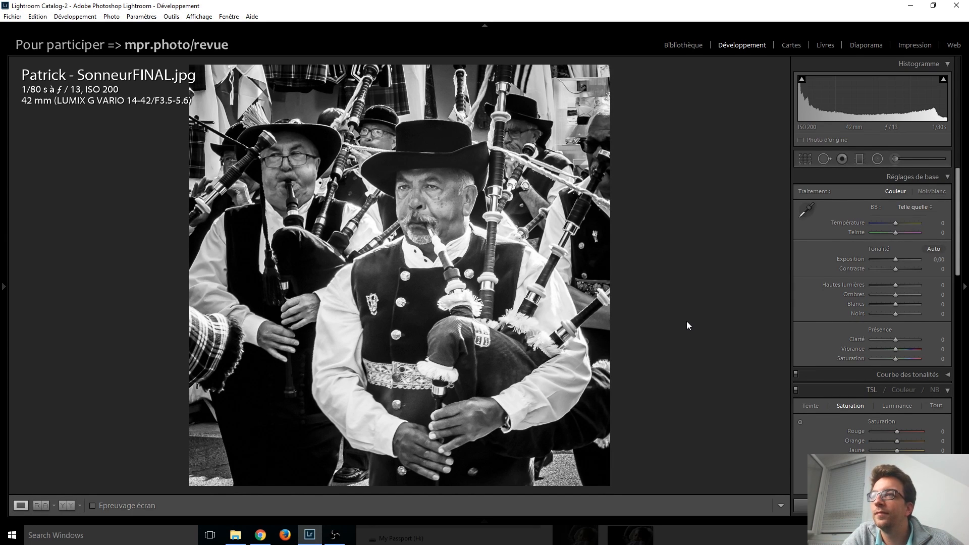
{"action": "key", "text": "Left"}
{"action": "key", "text": "Right"}
{"action": "key", "text": "Right"}
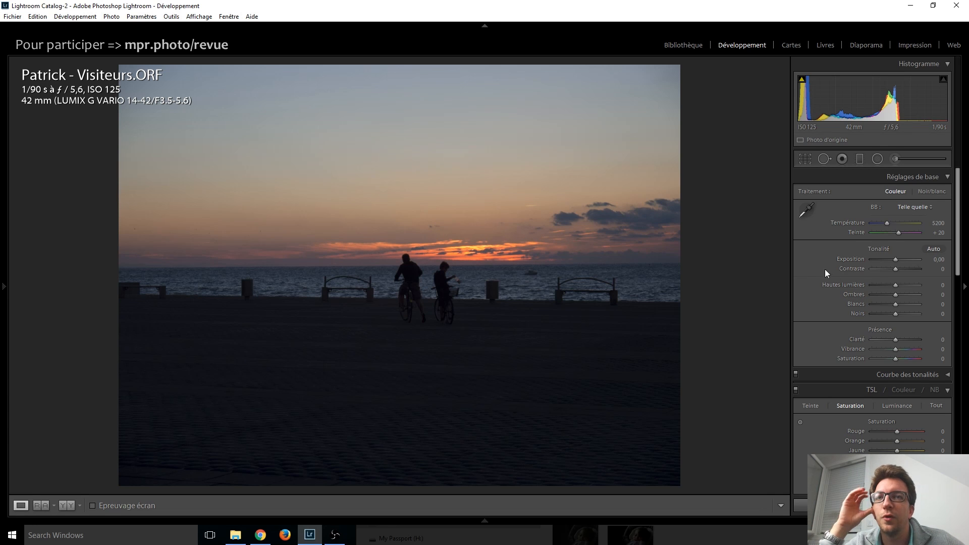
Try an Exposition of +3,83 on the sunset photo, inspect the paving and cyclists up close, and reset the exposure.
{"action": "left_click_drag", "start_coordinate": [897, 260], "coordinate": [916, 267]}
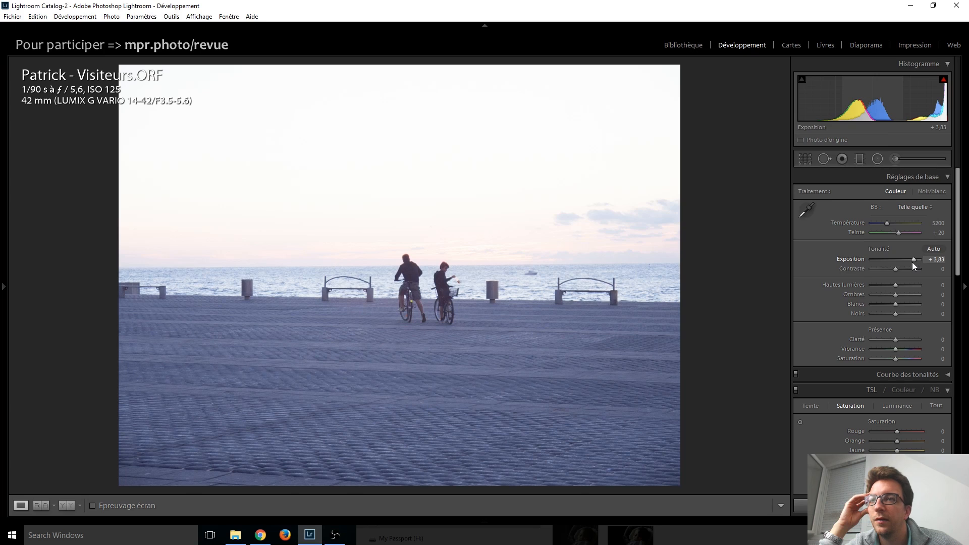
{"action": "left_click", "coordinate": [366, 453]}
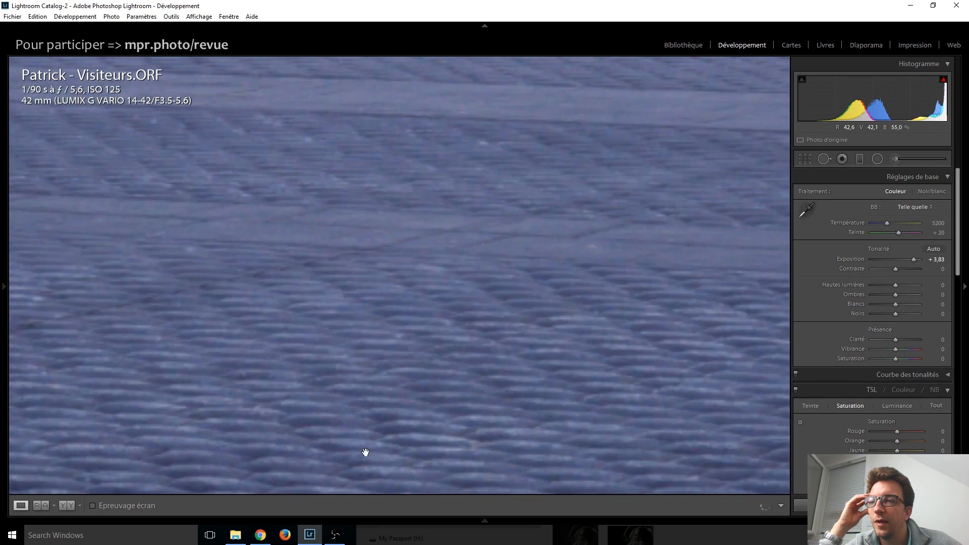
{"action": "left_click_drag", "start_coordinate": [416, 190], "coordinate": [411, 396]}
{"action": "left_click", "coordinate": [388, 324]}
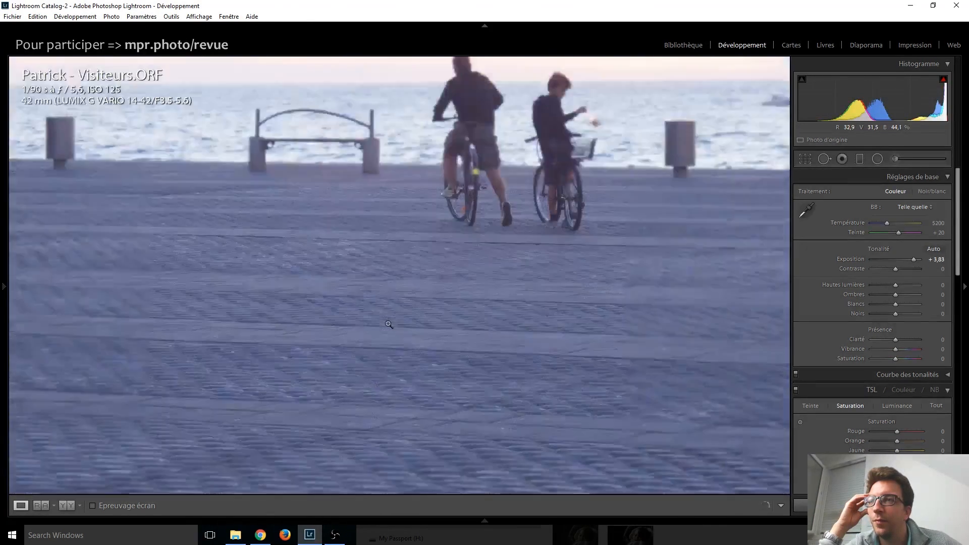
{"action": "double_click", "coordinate": [912, 260]}
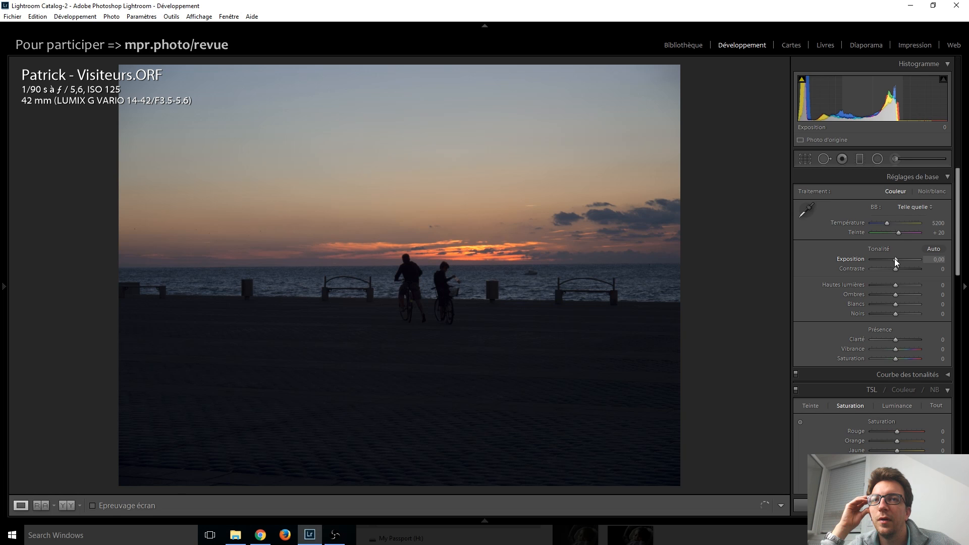
Set the sunset photo's Exposition to +0,80 and warm its white balance to a Température of 6442.
{"action": "scroll", "coordinate": [896, 259], "scroll_direction": "up", "scroll_amount": 9}
{"action": "scroll", "coordinate": [897, 261], "scroll_direction": "down", "scroll_amount": 1}
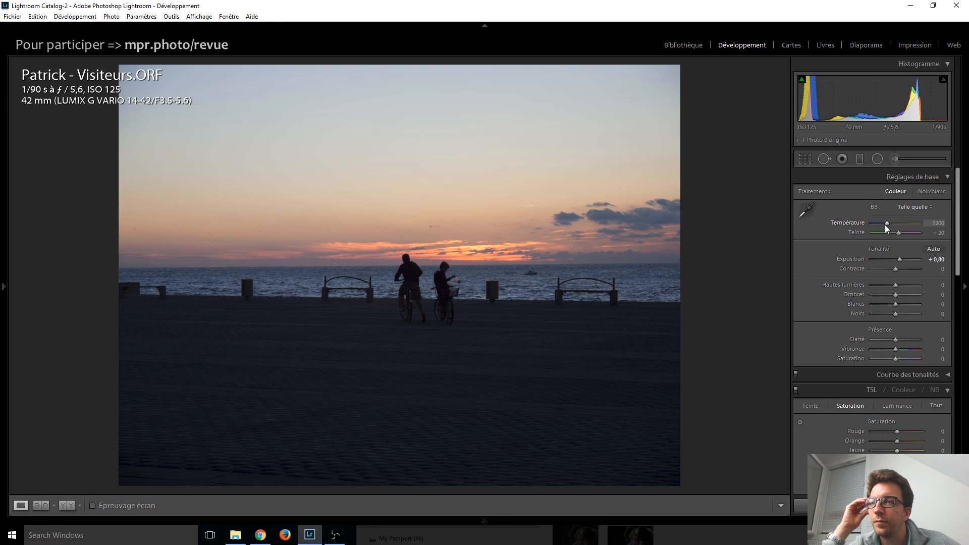
{"action": "scroll", "coordinate": [886, 225], "scroll_direction": "up", "scroll_amount": 5}
{"action": "scroll", "coordinate": [885, 225], "scroll_direction": "up", "scroll_amount": 3}
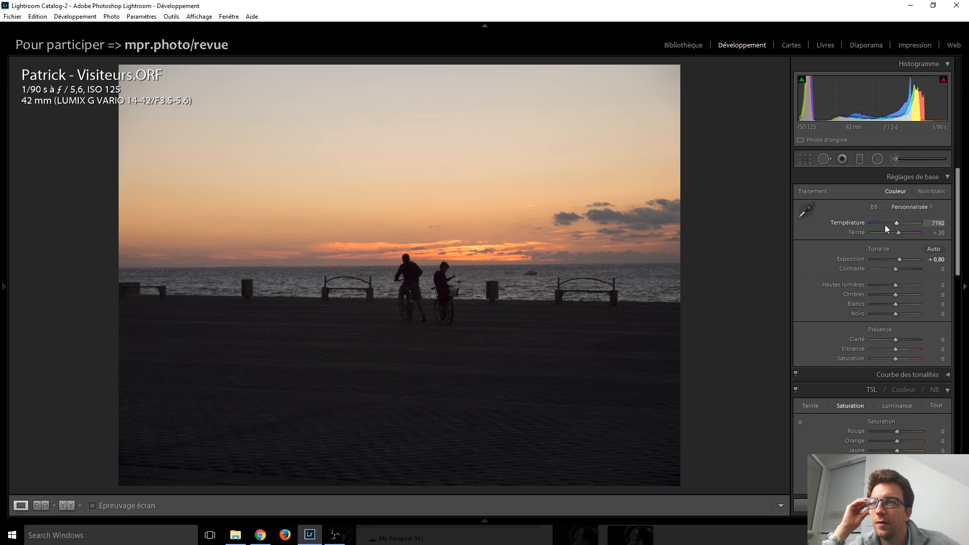
{"action": "scroll", "coordinate": [886, 225], "scroll_direction": "down", "scroll_amount": 3}
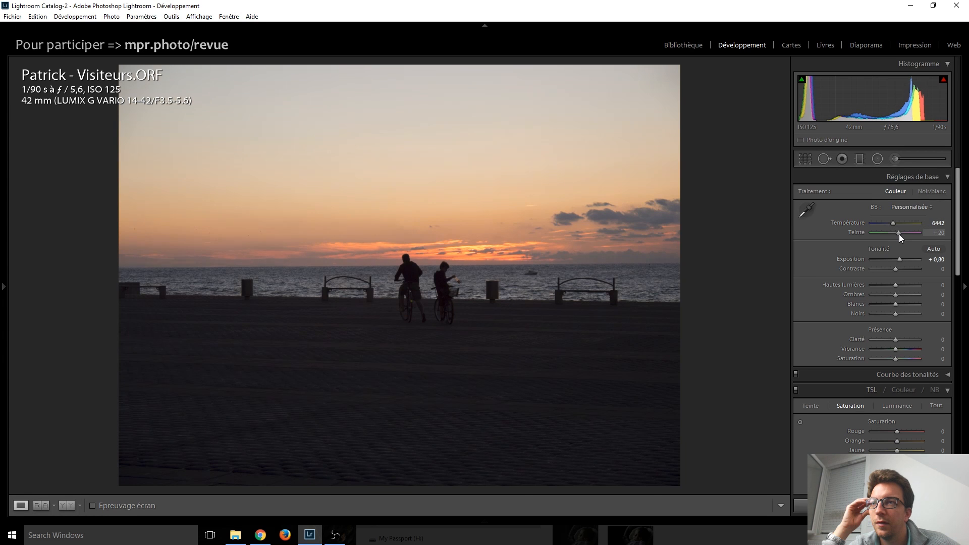
Set the sunset photo's white balance Teinte to +25.
{"action": "scroll", "coordinate": [899, 233], "scroll_direction": "up", "scroll_amount": 2}
{"action": "scroll", "coordinate": [898, 233], "scroll_direction": "down", "scroll_amount": 2}
{"action": "scroll", "coordinate": [898, 233], "scroll_direction": "up", "scroll_amount": 1}
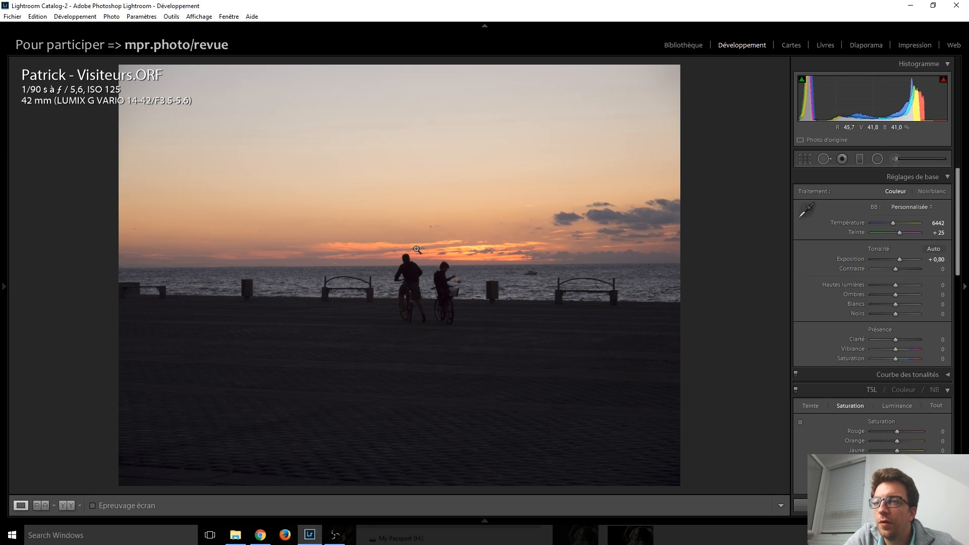
Crop the sunset photo with unlocked proportions, cutting off the upper sky, a wide strip at its left and a narrow one at its right.
{"action": "left_click", "coordinate": [805, 159]}
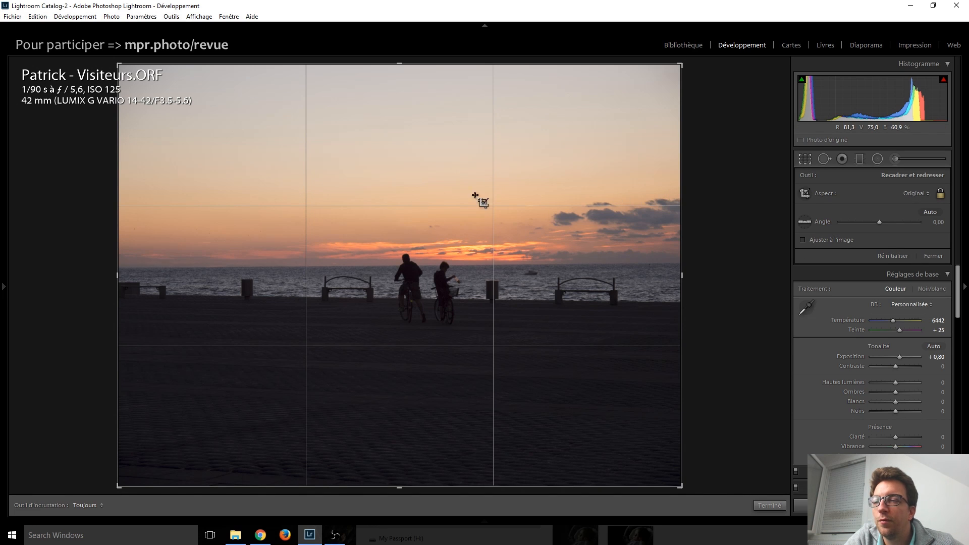
{"action": "left_click", "coordinate": [940, 193]}
{"action": "left_click_drag", "start_coordinate": [399, 65], "coordinate": [401, 125]}
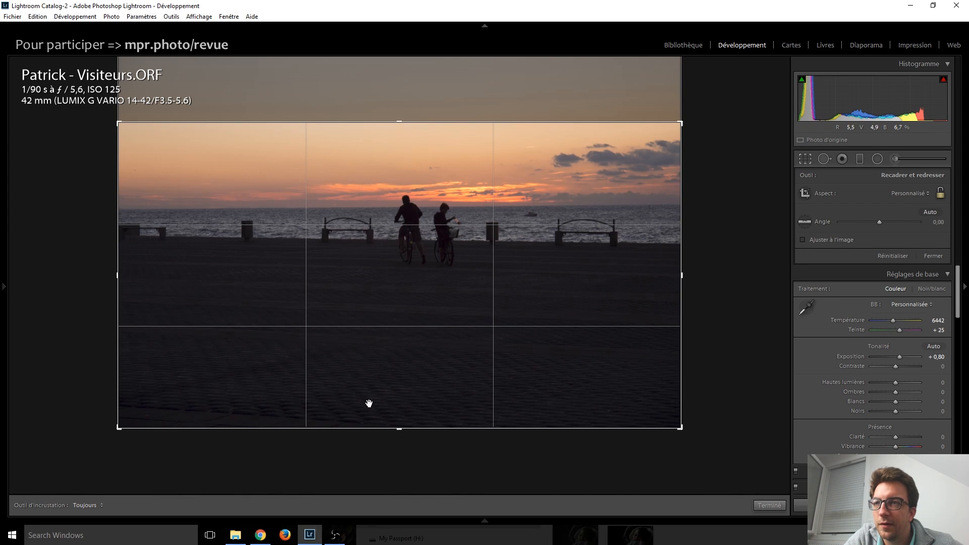
{"action": "left_click_drag", "start_coordinate": [115, 275], "coordinate": [203, 278]}
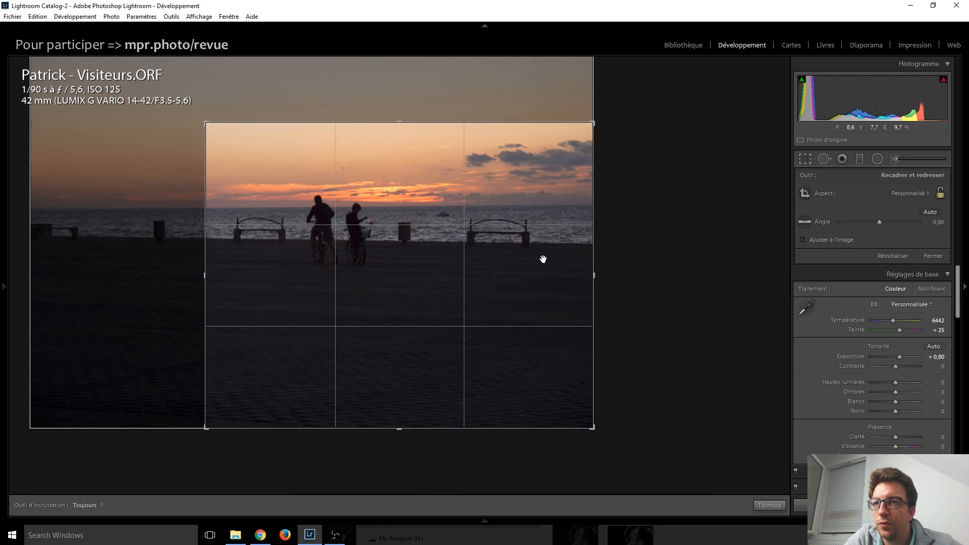
{"action": "left_click_drag", "start_coordinate": [593, 272], "coordinate": [572, 273]}
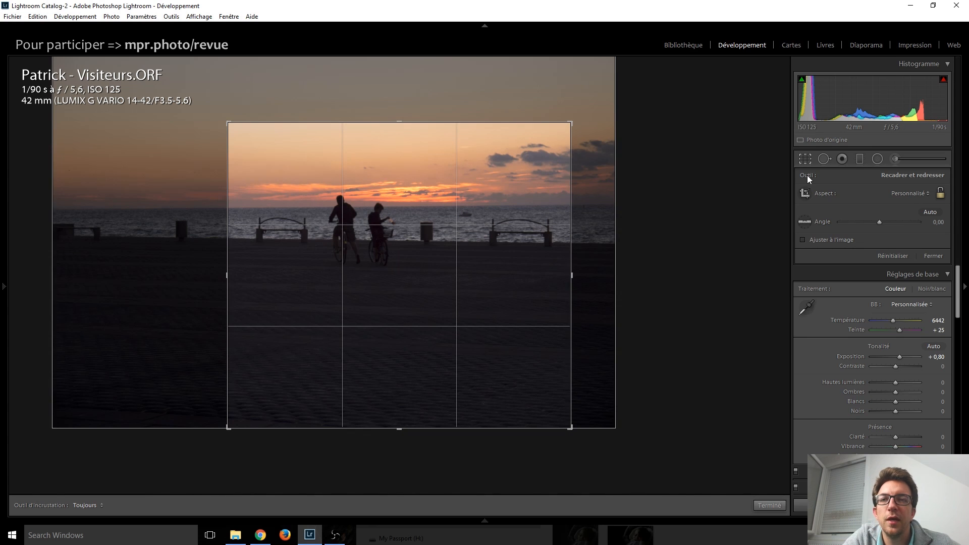
Set the sunset photo's crop to a 1 x 1 ratio, enlarge the square slightly to include more sky, and apply it.
{"action": "left_click", "coordinate": [928, 194]}
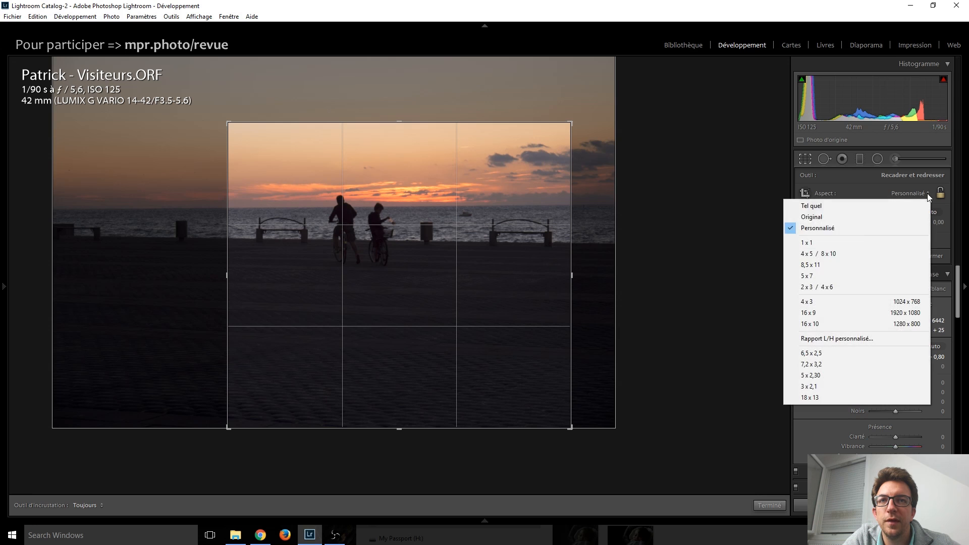
{"action": "left_click", "coordinate": [855, 243]}
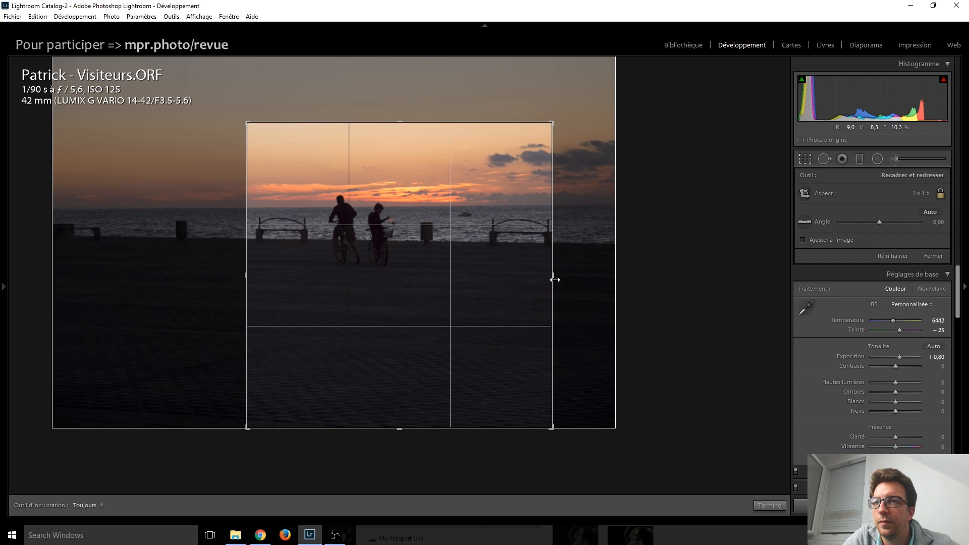
{"action": "left_click_drag", "start_coordinate": [553, 124], "coordinate": [561, 115]}
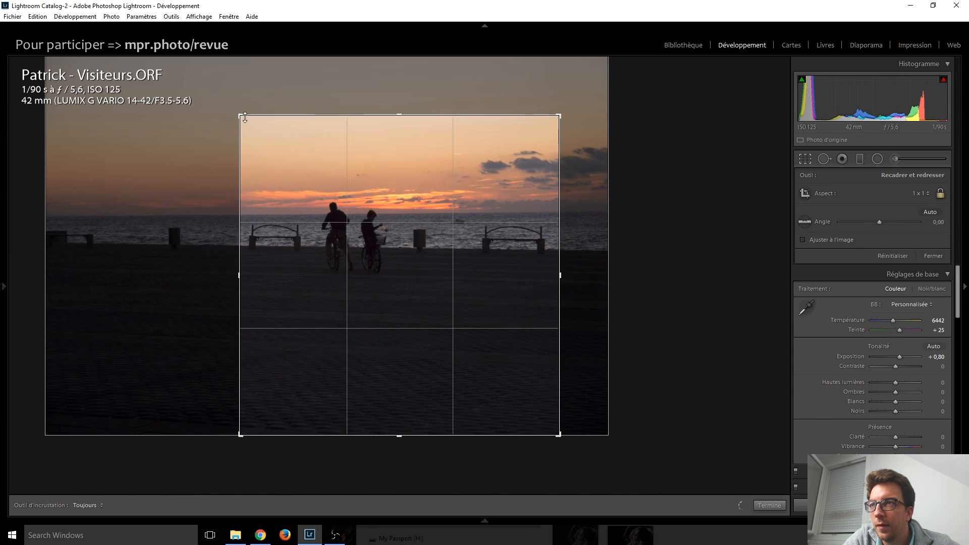
{"action": "left_click_drag", "start_coordinate": [242, 117], "coordinate": [241, 115]}
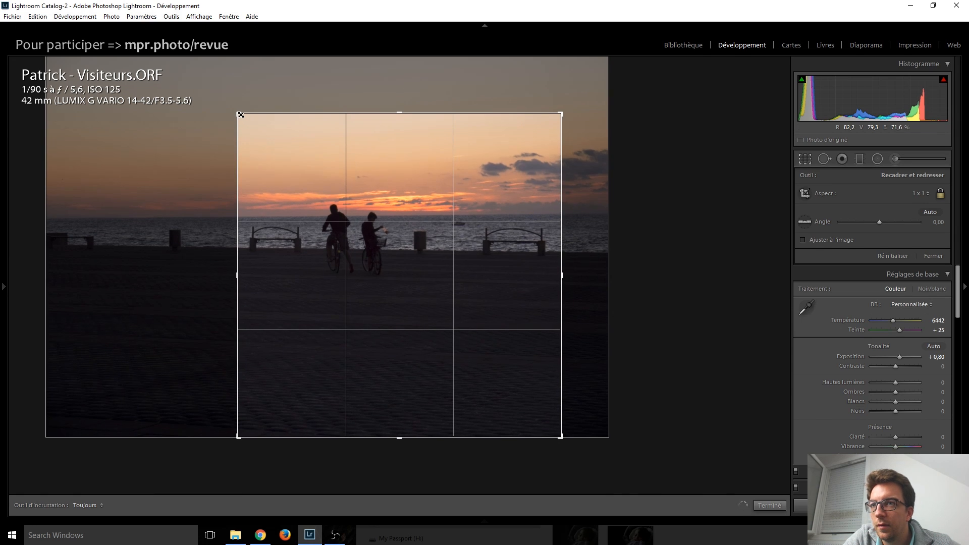
{"action": "key", "text": "Return"}
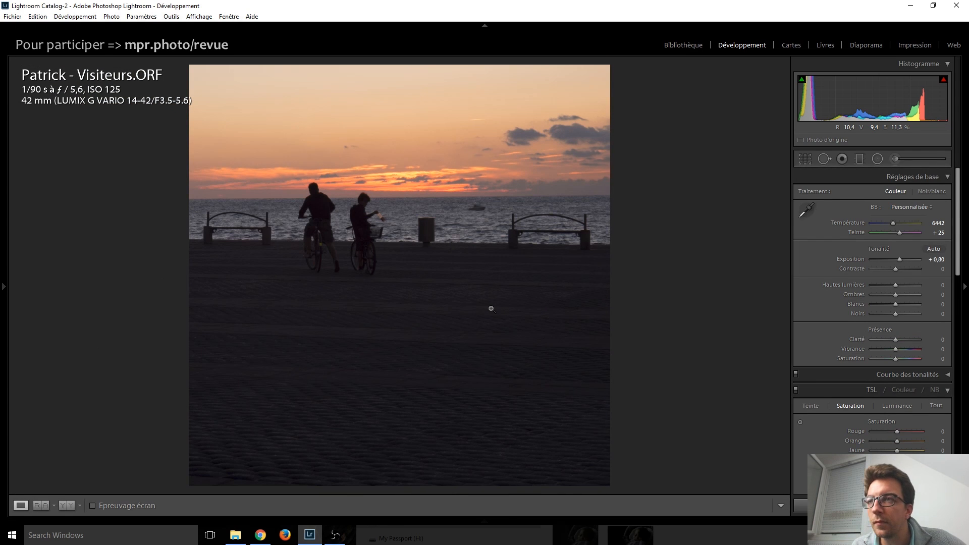
Straighten the square sunset photo along the sea horizon to an Angle of 0,45 and apply the crop.
{"action": "left_click", "coordinate": [806, 159]}
{"action": "left_click_drag", "start_coordinate": [254, 216], "coordinate": [573, 213]}
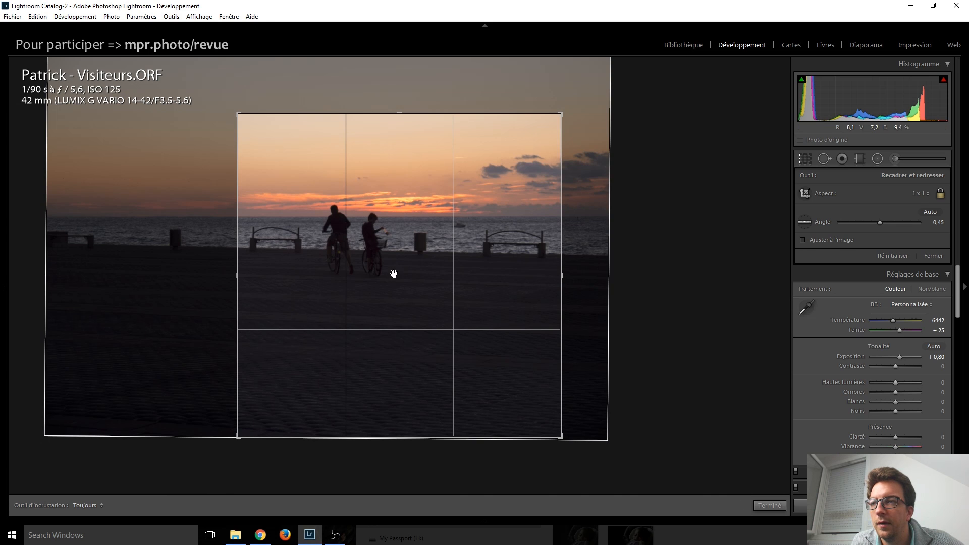
{"action": "key", "text": "Return"}
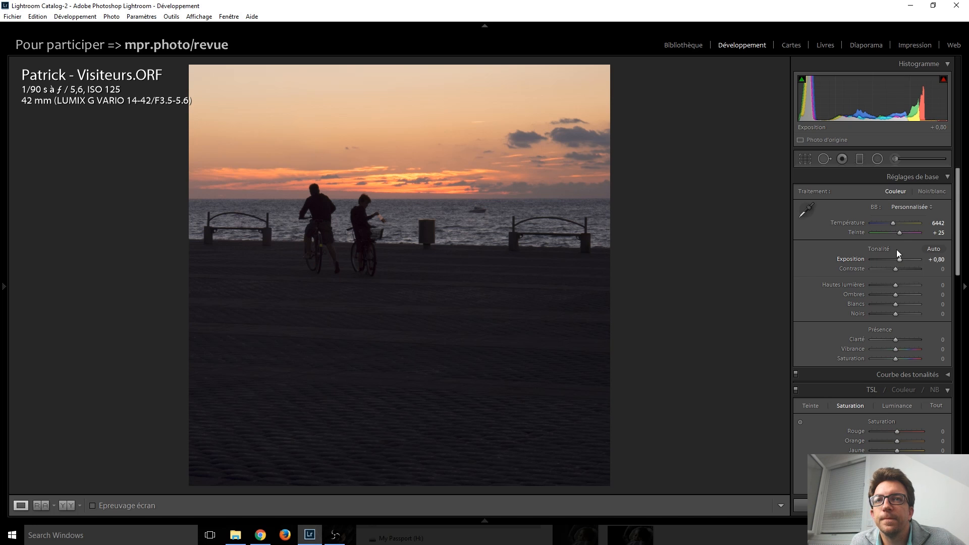
Place a nearly horizontal graduated filter over the paving, centred on the bicycle wheels and fading out near the horizon.
{"action": "left_click", "coordinate": [862, 162]}
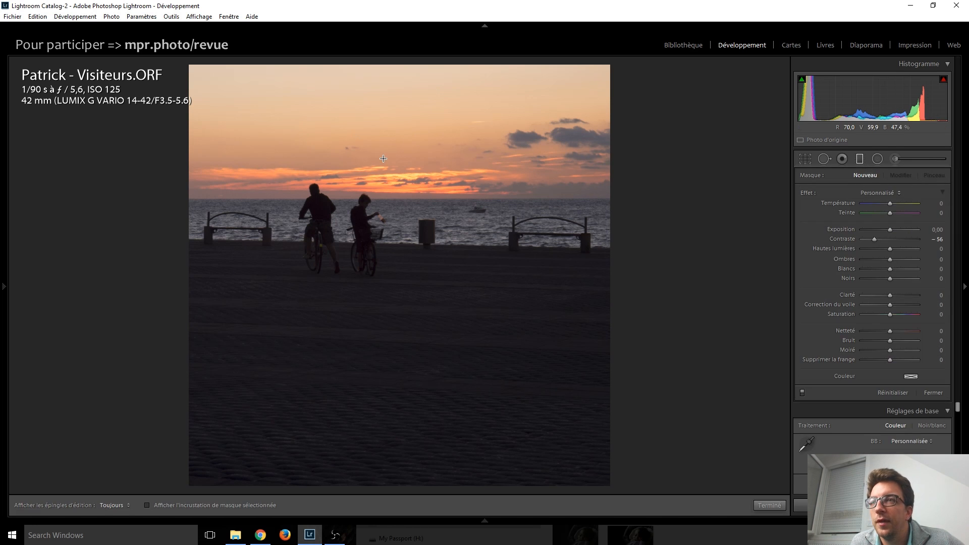
{"action": "left_click", "coordinate": [857, 160]}
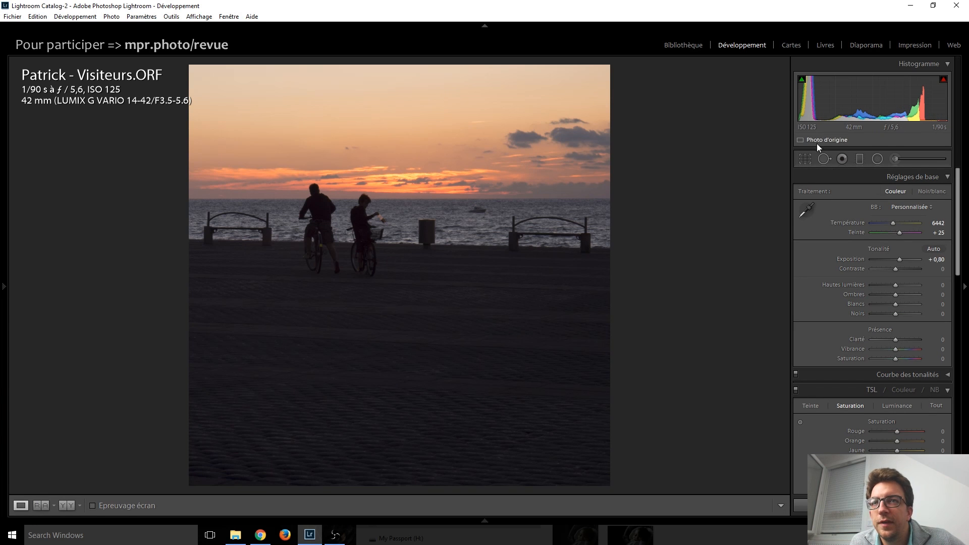
{"action": "left_click", "coordinate": [861, 159]}
{"action": "mouse_move", "coordinate": [355, 387]}
{"action": "left_mouse_down"}
{"action": "mouse_move", "coordinate": [370, 272]}
{"action": "mouse_move", "coordinate": [363, 225]}
{"action": "left_mouse_up"}
{"action": "left_click_drag", "start_coordinate": [358, 300], "coordinate": [360, 253]}
{"action": "left_click_drag", "start_coordinate": [409, 181], "coordinate": [410, 195]}
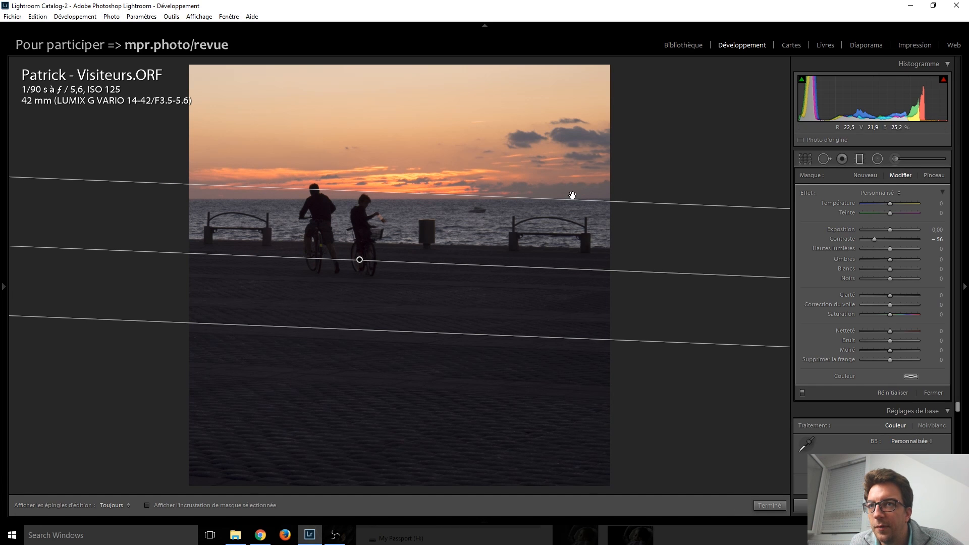
{"action": "left_click_drag", "start_coordinate": [634, 273], "coordinate": [634, 270]}
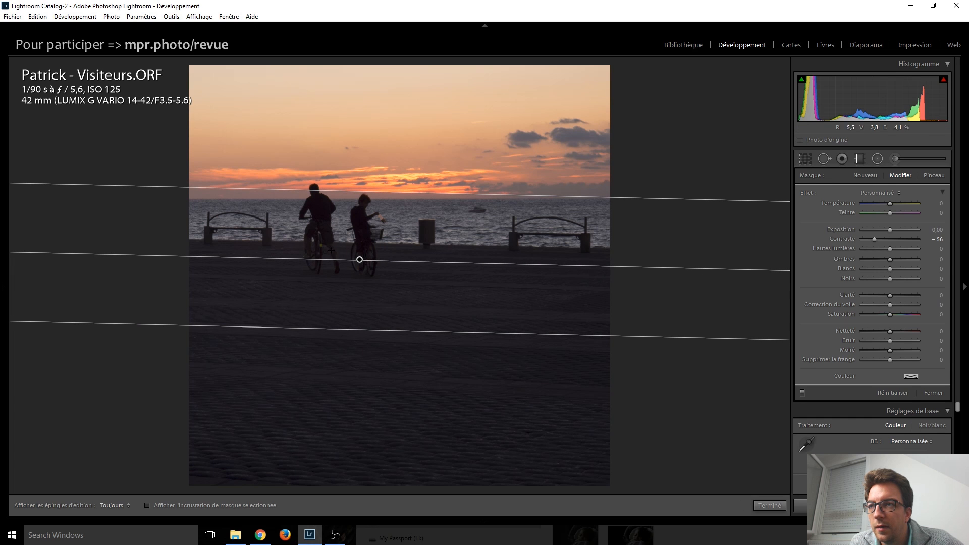
Reset the paving filter's effect settings and set its Exposition to 2,40.
{"action": "double_click", "coordinate": [806, 192]}
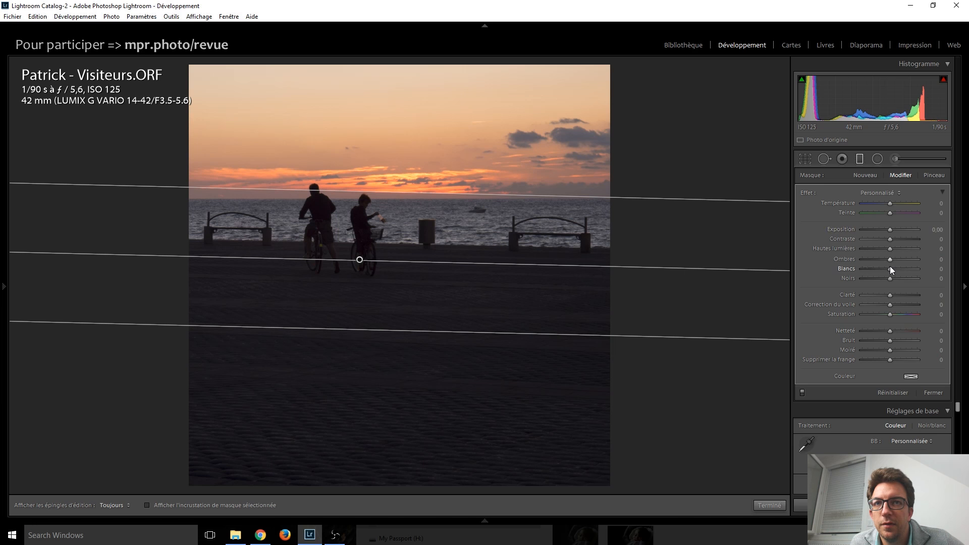
{"action": "left_click_drag", "start_coordinate": [890, 259], "coordinate": [907, 230]}
{"action": "double_click", "coordinate": [911, 259]}
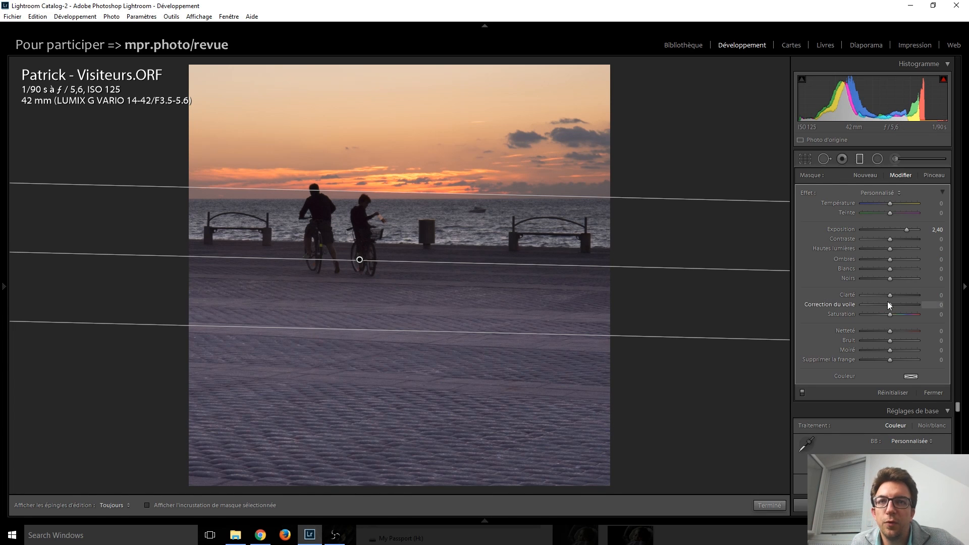
Set the paving filter's Clarté to 82, Contraste to 35, Noirs to −16 and Saturation to −38.
{"action": "left_click_drag", "start_coordinate": [890, 296], "coordinate": [904, 294]}
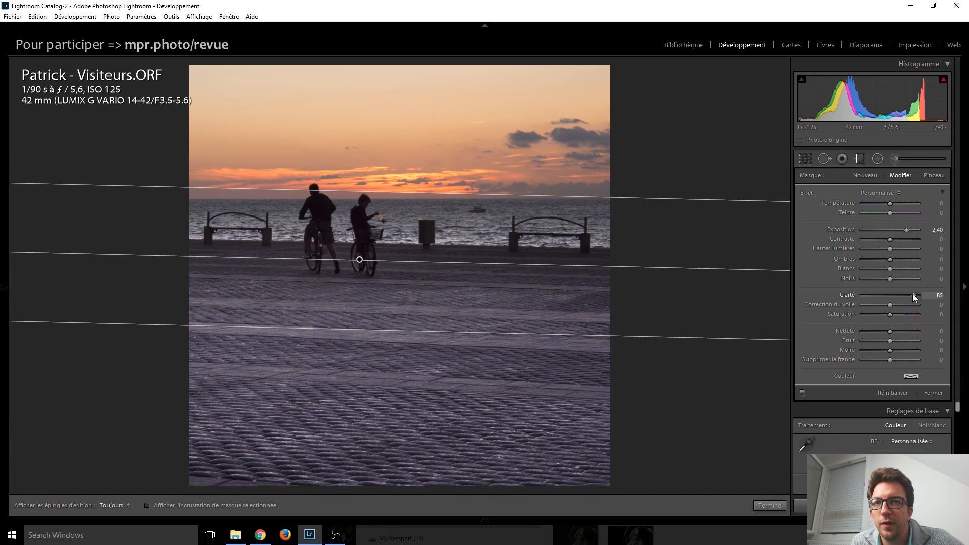
{"action": "left_click_drag", "start_coordinate": [913, 294], "coordinate": [912, 295]}
{"action": "left_click_drag", "start_coordinate": [890, 239], "coordinate": [900, 241]}
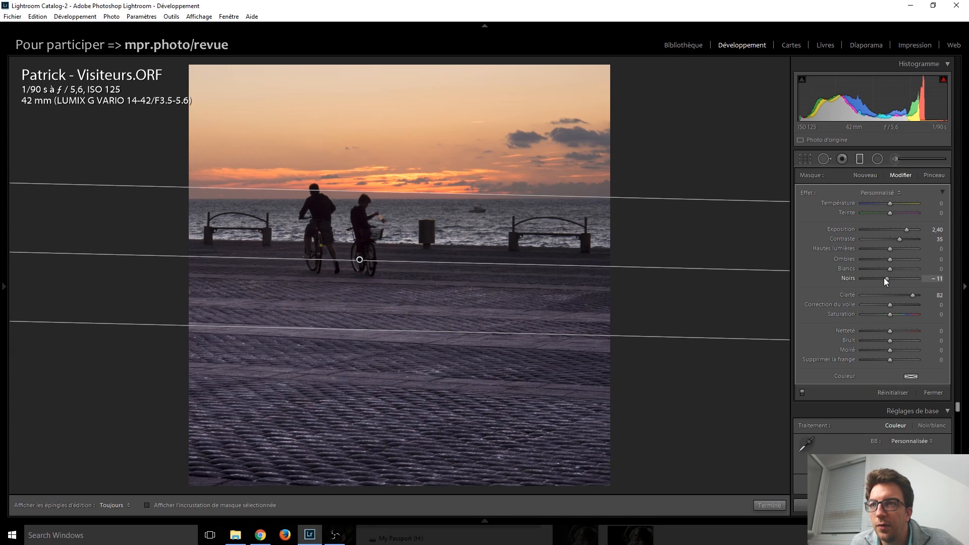
{"action": "left_click_drag", "start_coordinate": [887, 281], "coordinate": [882, 277]}
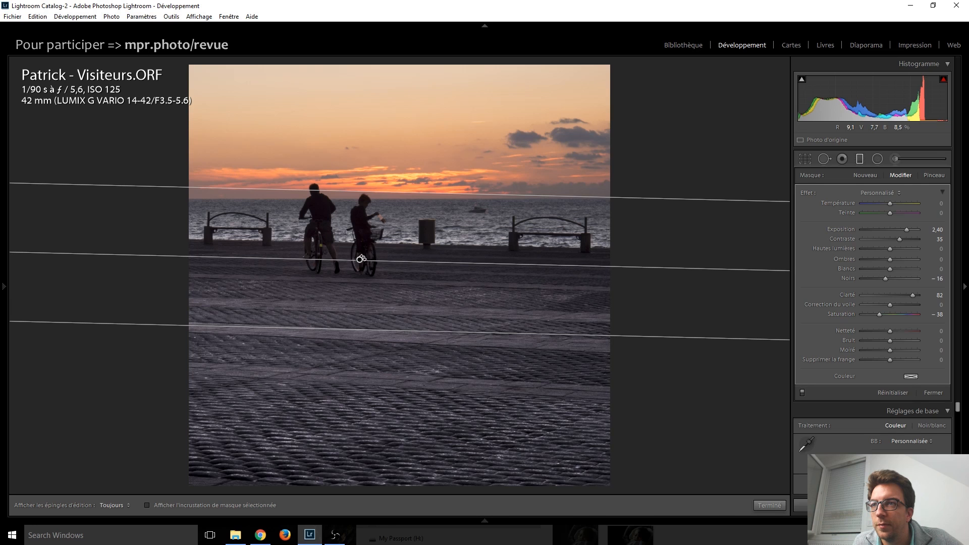
Move the paving filter up to the edge between the sea and the paving, and set its Blancs to 49.
{"action": "left_click_drag", "start_coordinate": [361, 257], "coordinate": [377, 243]}
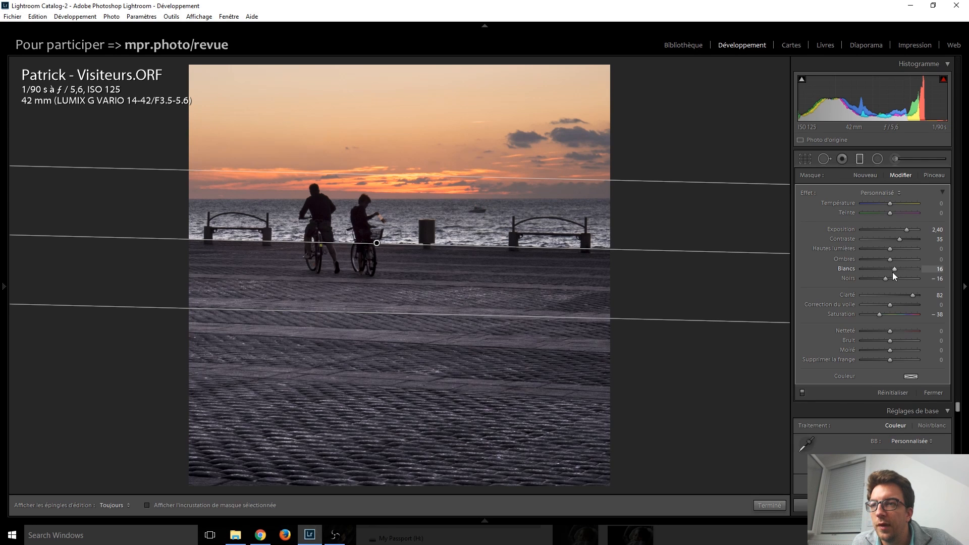
{"action": "mouse_move", "coordinate": [905, 270]}
{"action": "left_mouse_down"}
{"action": "mouse_move", "coordinate": [933, 271]}
{"action": "mouse_move", "coordinate": [904, 271]}
{"action": "left_mouse_up"}
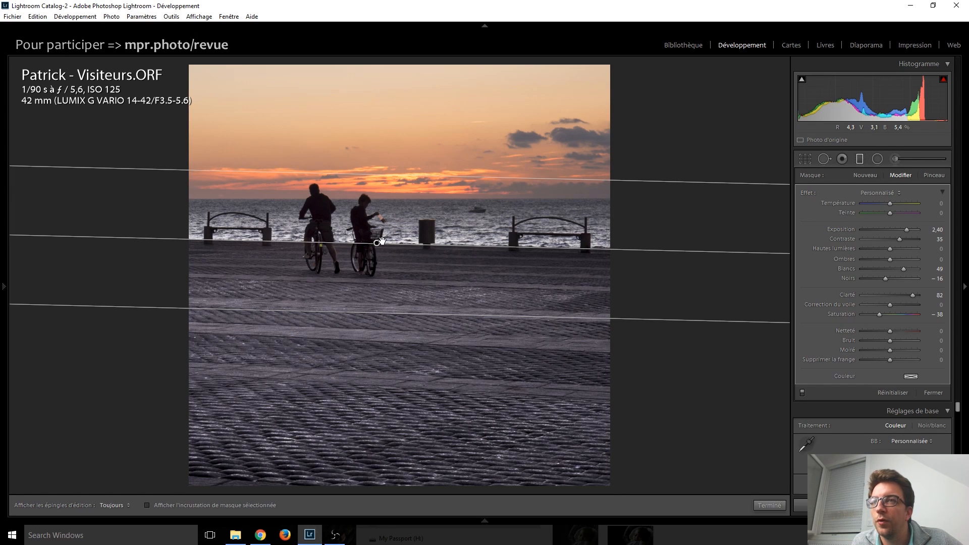
{"action": "left_click", "coordinate": [857, 158]}
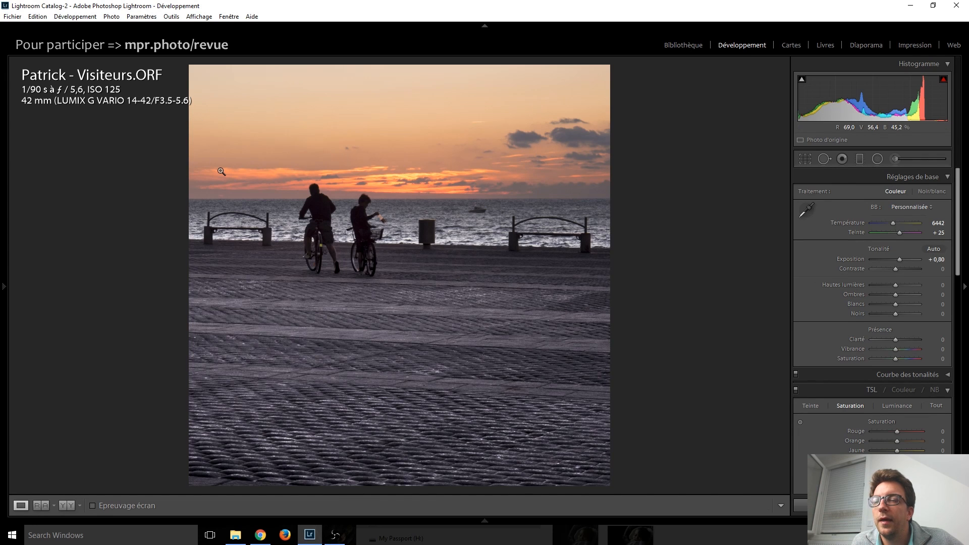
Add a graduated filter over the sky, fading out across the horizon, with Correction du voile 35 and Température 17.
{"action": "left_click", "coordinate": [860, 159]}
{"action": "mouse_move", "coordinate": [374, 165]}
{"action": "left_mouse_down"}
{"action": "mouse_move", "coordinate": [376, 203]}
{"action": "mouse_move", "coordinate": [363, 226]}
{"action": "mouse_move", "coordinate": [375, 226]}
{"action": "left_mouse_up"}
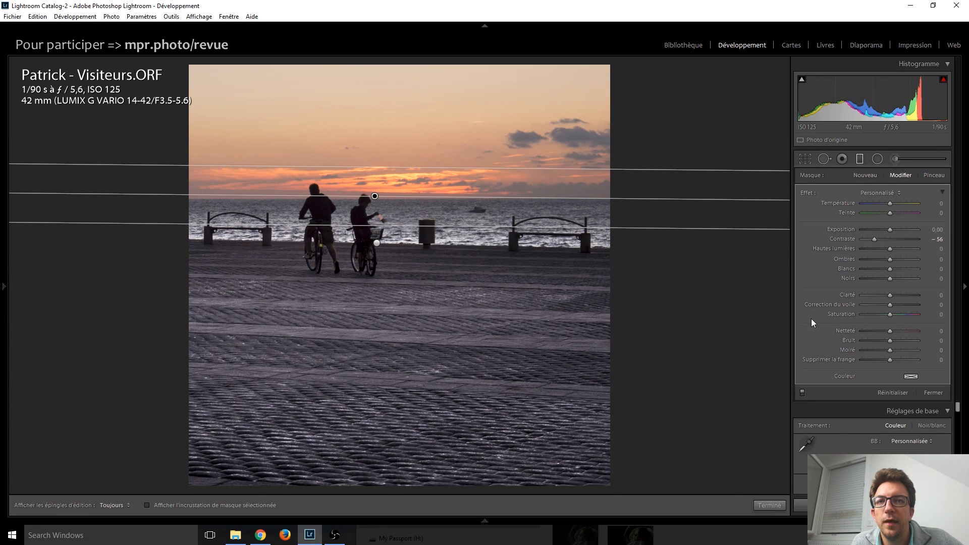
{"action": "left_click_drag", "start_coordinate": [893, 305], "coordinate": [902, 305]}
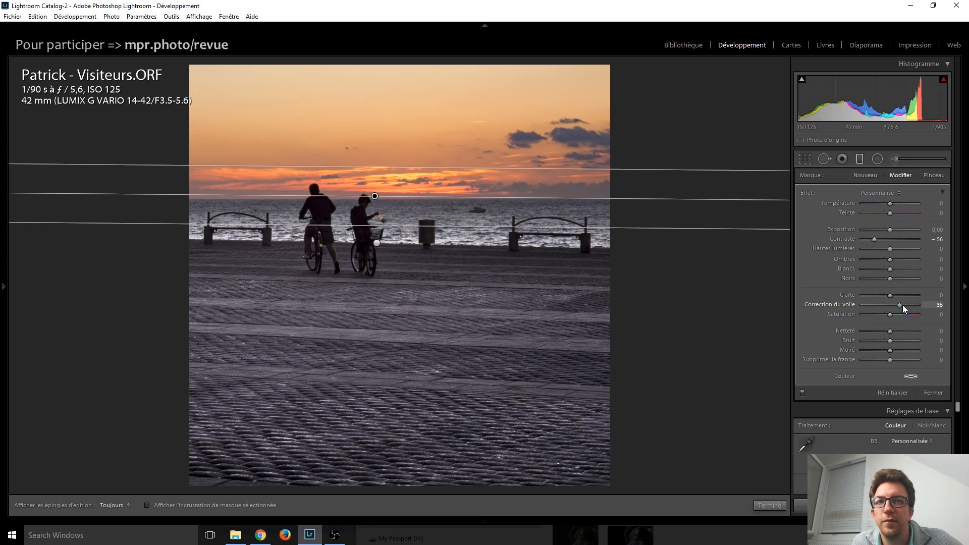
{"action": "mouse_move", "coordinate": [890, 297]}
{"action": "left_mouse_down"}
{"action": "mouse_move", "coordinate": [901, 297]}
{"action": "mouse_move", "coordinate": [890, 297]}
{"action": "left_mouse_up"}
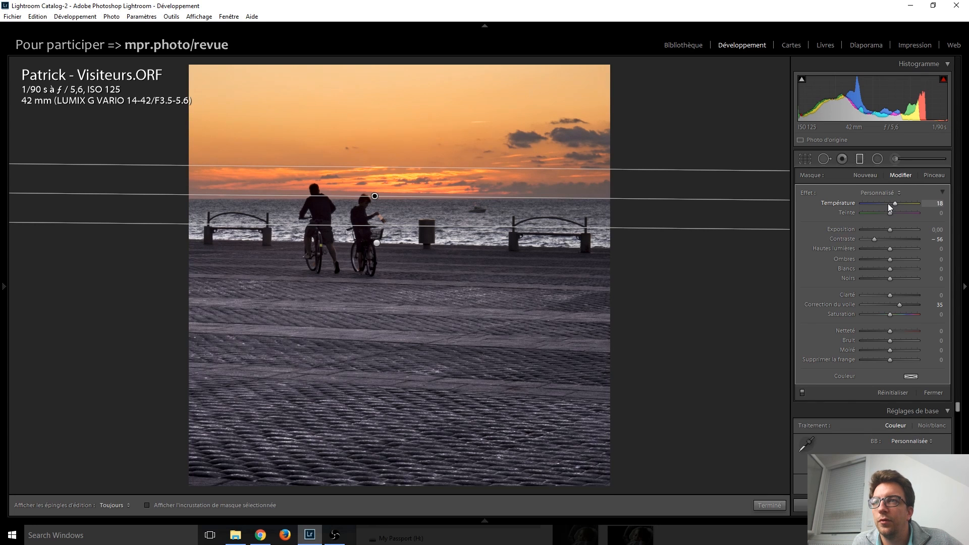
{"action": "left_click_drag", "start_coordinate": [896, 204], "coordinate": [895, 204]}
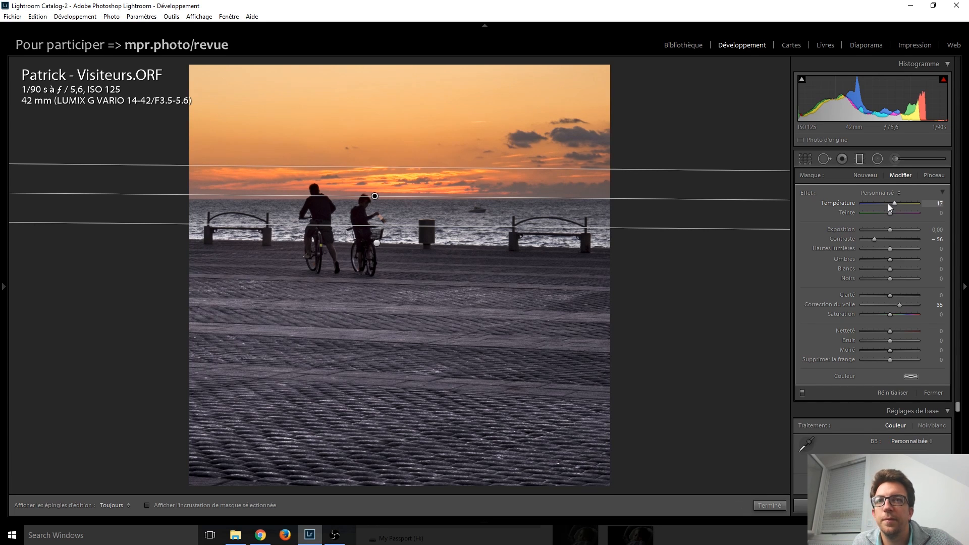
{"action": "left_click", "coordinate": [861, 158]}
Set the sunset photo's Orange saturation to −10 in the TSL adjustments.
{"action": "scroll", "coordinate": [823, 281], "scroll_direction": "down", "scroll_amount": 5}
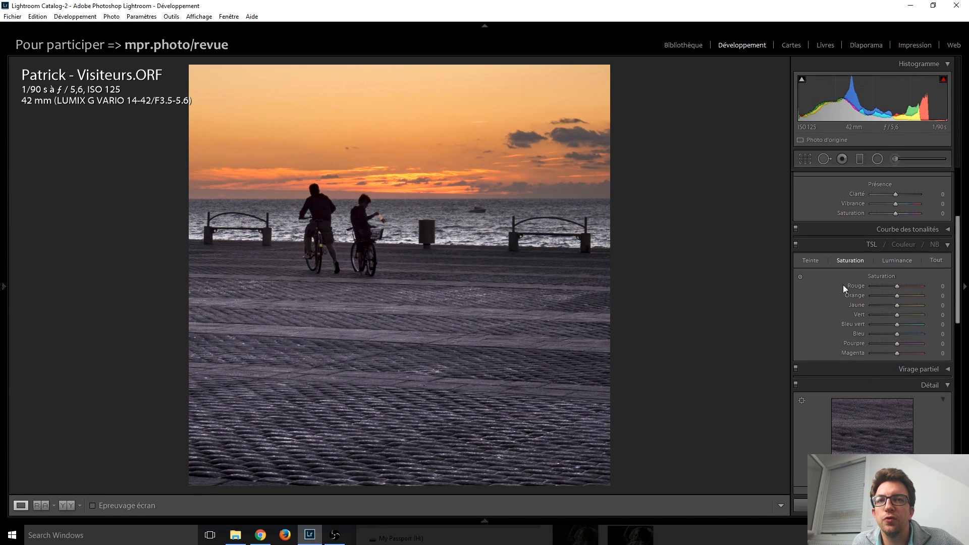
{"action": "key", "text": "Down"}
{"action": "key", "text": "Down"}
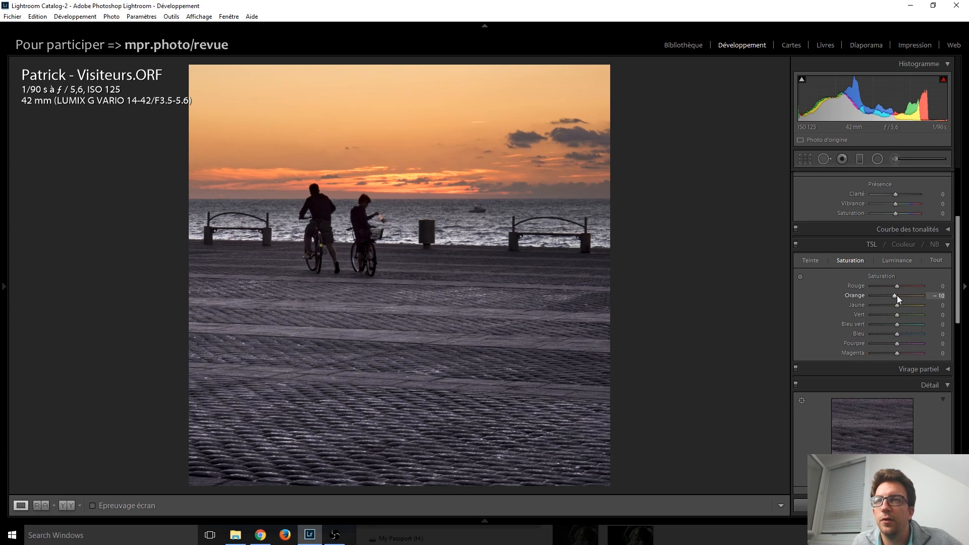
{"action": "scroll", "coordinate": [852, 305], "scroll_direction": "up", "scroll_amount": 3}
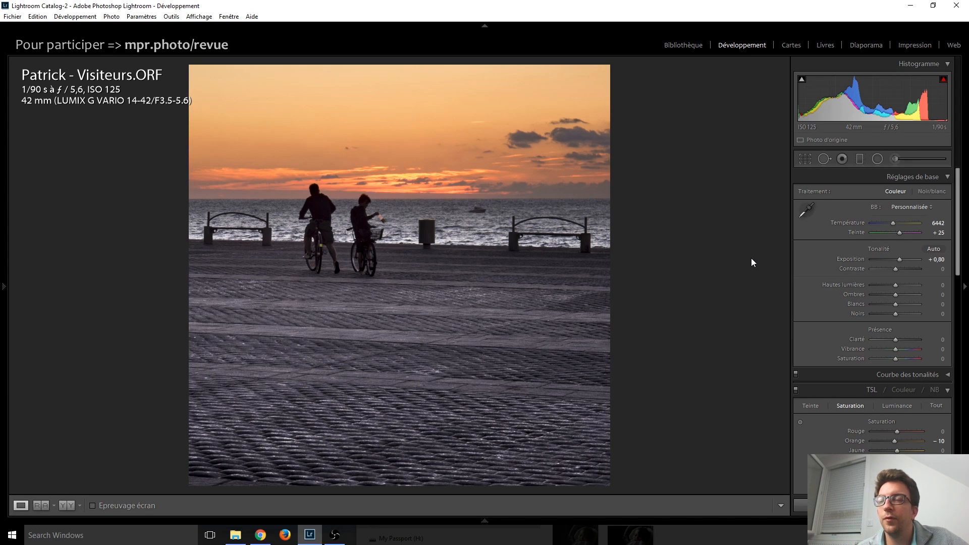
Compare the developed sunset photo with its author's final JPG version, and go on to the candlelit bedroom photo.
{"action": "key", "text": "Right"}
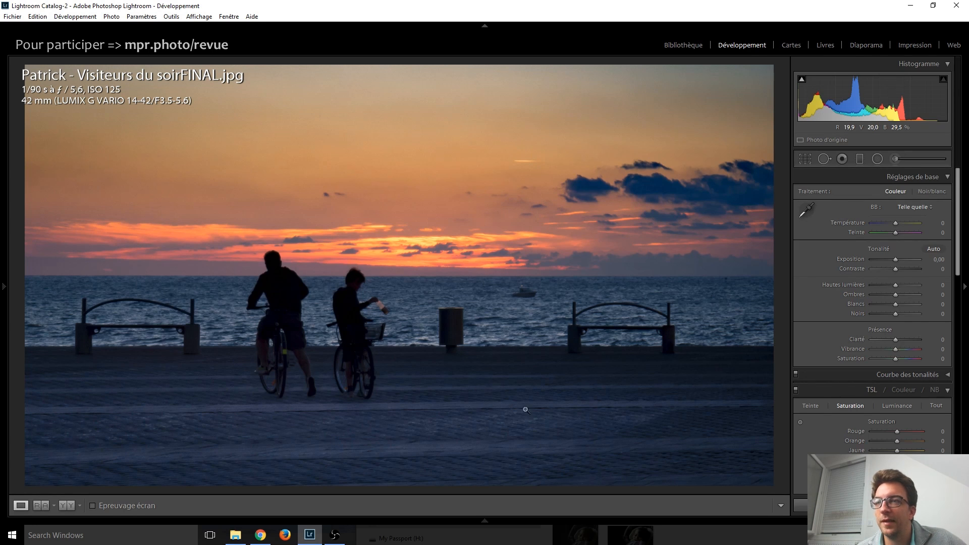
{"action": "key", "text": "Right"}
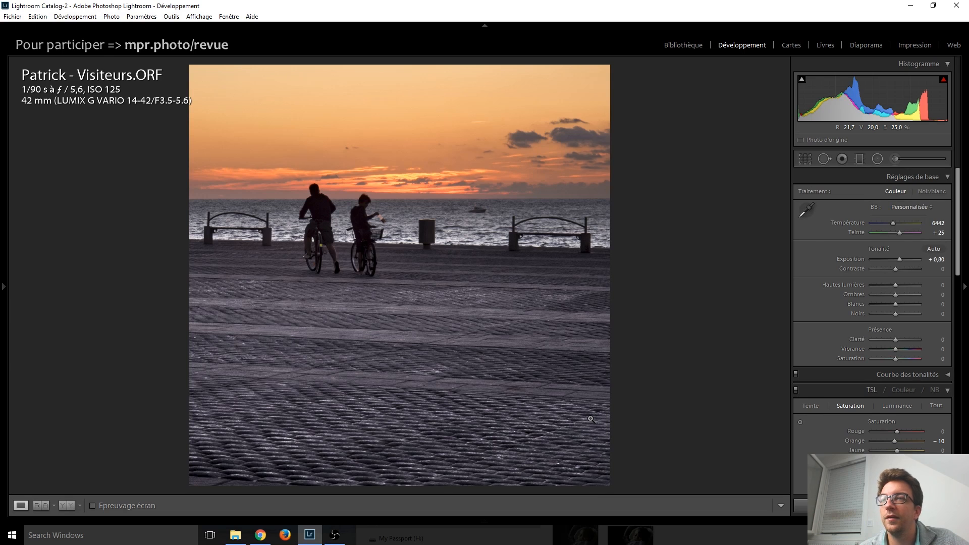
{"action": "key", "text": "Right"}
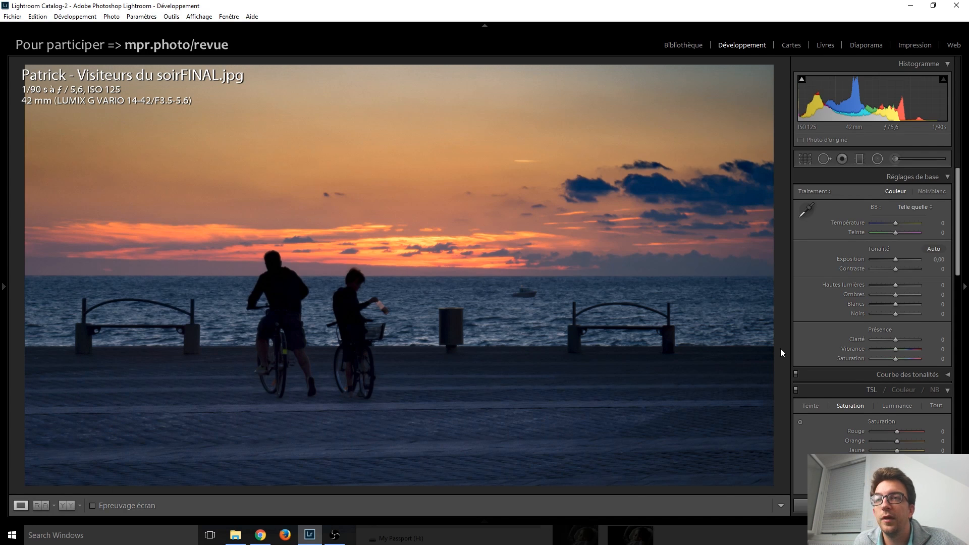
{"action": "key", "text": "Right"}
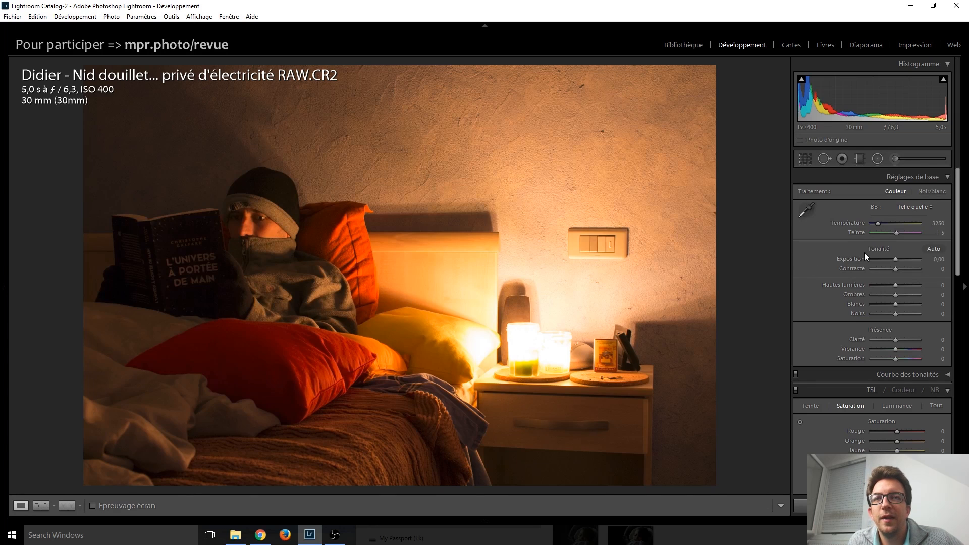
{"action": "key", "text": "Up"}
{"action": "key", "text": "Up"}
{"action": "key", "text": "Up"}
{"action": "key", "text": "Up"}
{"action": "key", "text": "Up"}
{"action": "key", "text": "Up"}
{"action": "key", "text": "Up"}
{"action": "key", "text": "Down"}
{"action": "key", "text": "Down"}
{"action": "key", "text": "Up"}
{"action": "left_click", "coordinate": [897, 296]}
{"action": "double_click", "coordinate": [897, 297]}
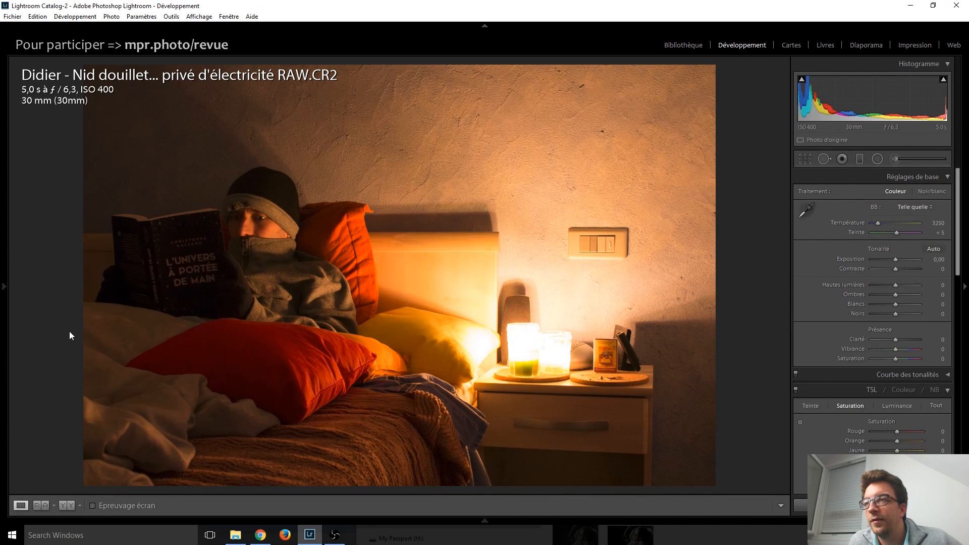
Try both extremes of Ombres on the candlelit bedroom photo, and set Ombres to −100.
{"action": "left_click_drag", "start_coordinate": [894, 296], "coordinate": [864, 296]}
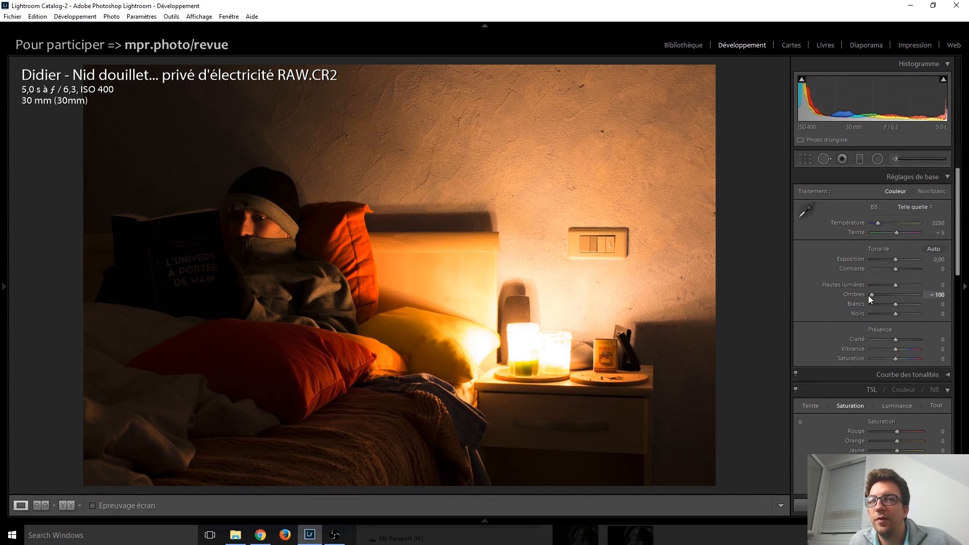
{"action": "double_click", "coordinate": [869, 295]}
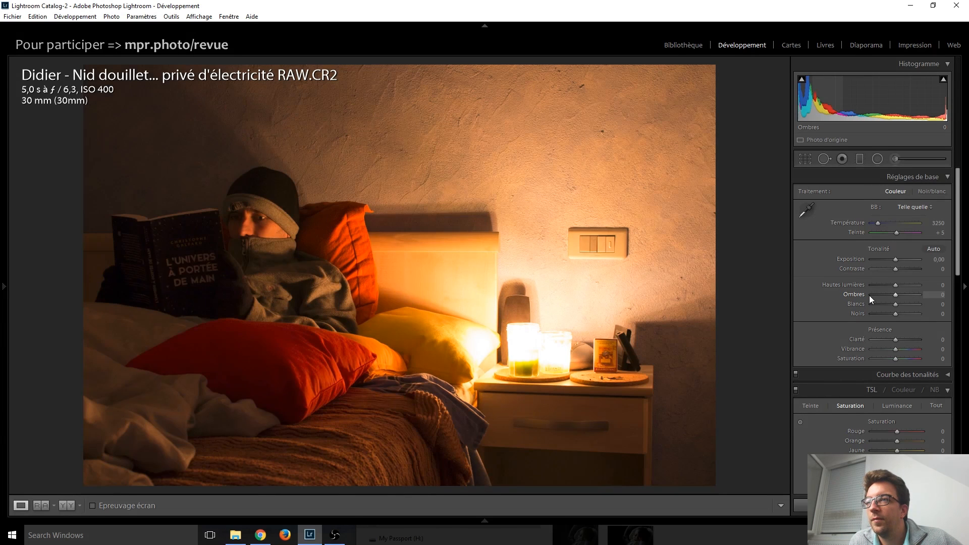
{"action": "left_click_drag", "start_coordinate": [894, 295], "coordinate": [924, 295]}
{"action": "double_click", "coordinate": [914, 295]}
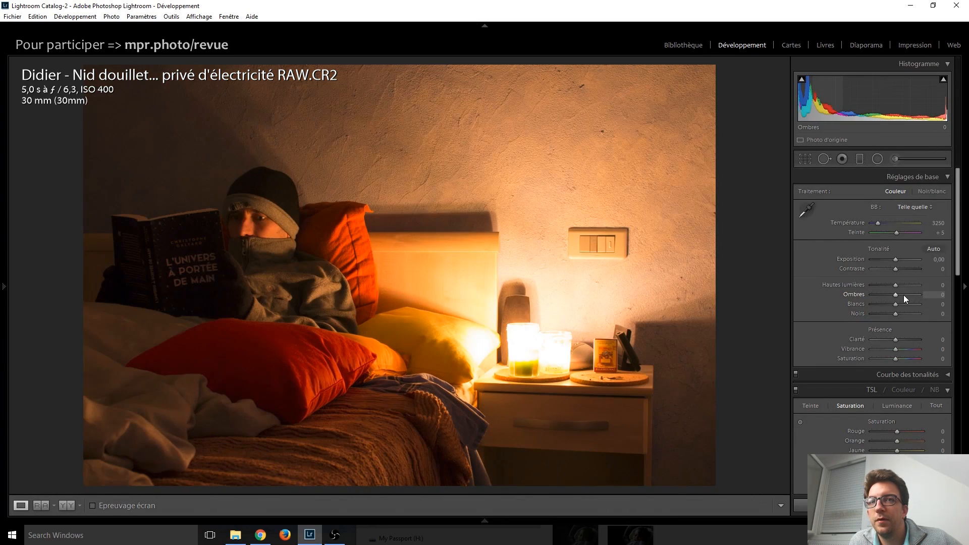
{"action": "left_click_drag", "start_coordinate": [889, 295], "coordinate": [865, 295]}
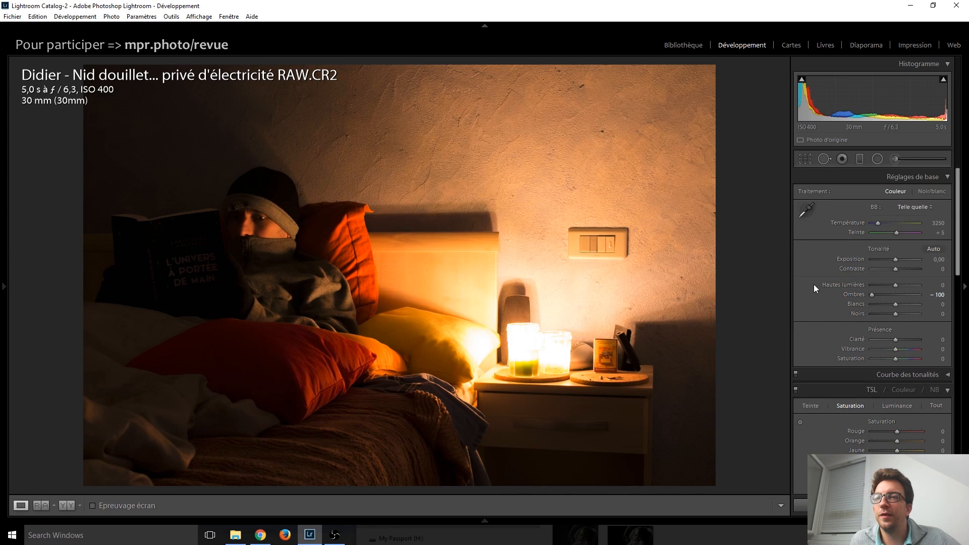
Reset Ombres to 0 on the candlelit bedroom photo and lower Exposition to −0,70.
{"action": "double_click", "coordinate": [871, 294]}
{"action": "scroll", "coordinate": [894, 256], "scroll_direction": "down", "scroll_amount": 8}
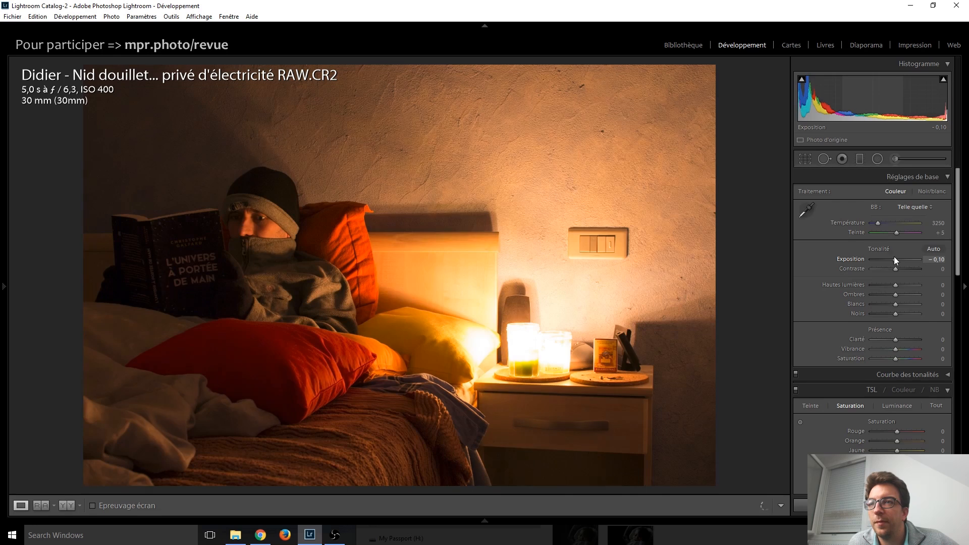
{"action": "scroll", "coordinate": [895, 256], "scroll_direction": "up", "scroll_amount": 1}
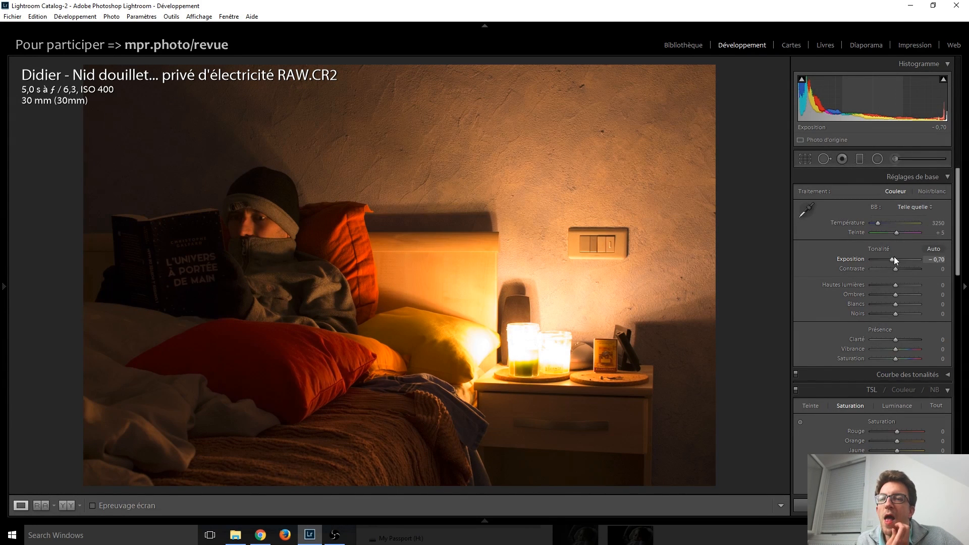
Lower the bedroom photo's Hautes lumières to the −100 extreme, and settle on −75.
{"action": "scroll", "coordinate": [898, 283], "scroll_direction": "down", "scroll_amount": 7}
{"action": "scroll", "coordinate": [897, 283], "scroll_direction": "down", "scroll_amount": 2}
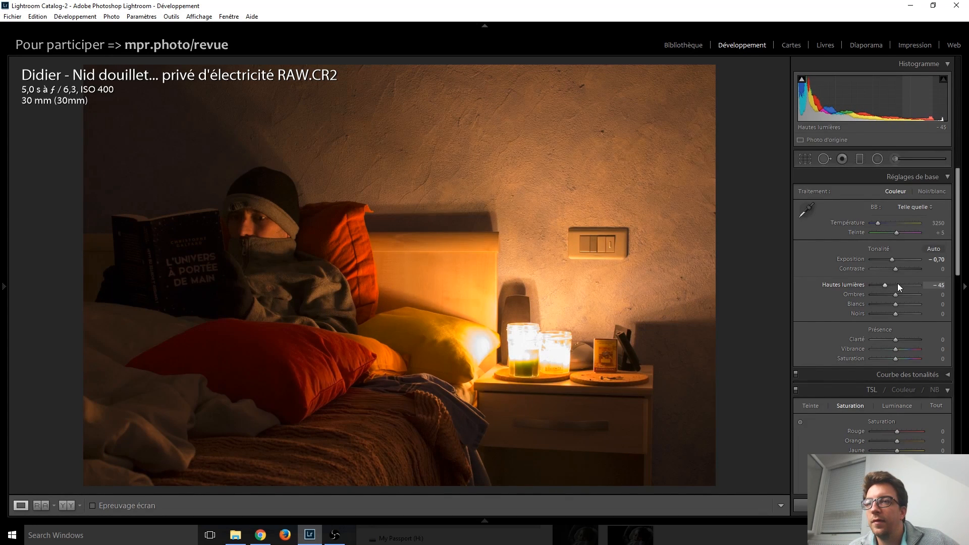
{"action": "scroll", "coordinate": [898, 284], "scroll_direction": "down", "scroll_amount": 8}
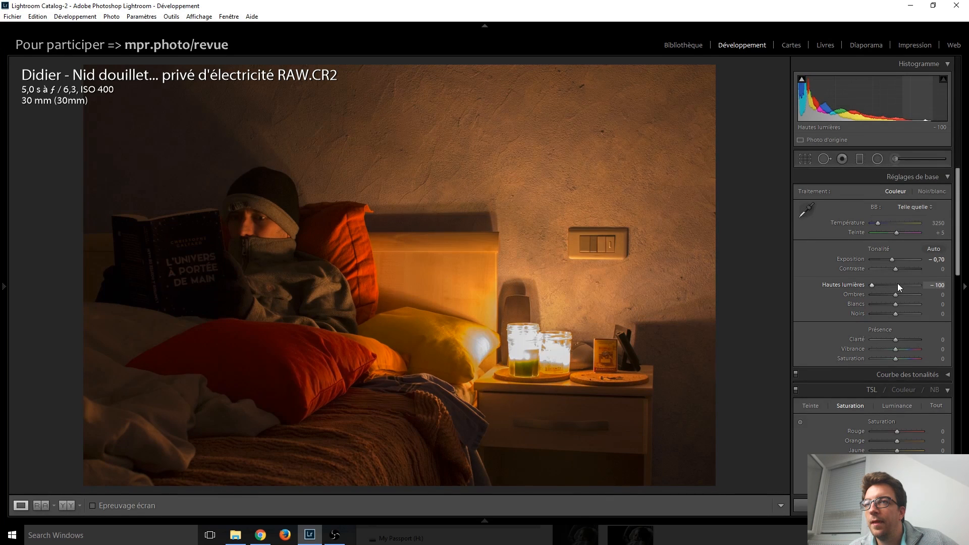
{"action": "scroll", "coordinate": [898, 283], "scroll_direction": "up", "scroll_amount": 5}
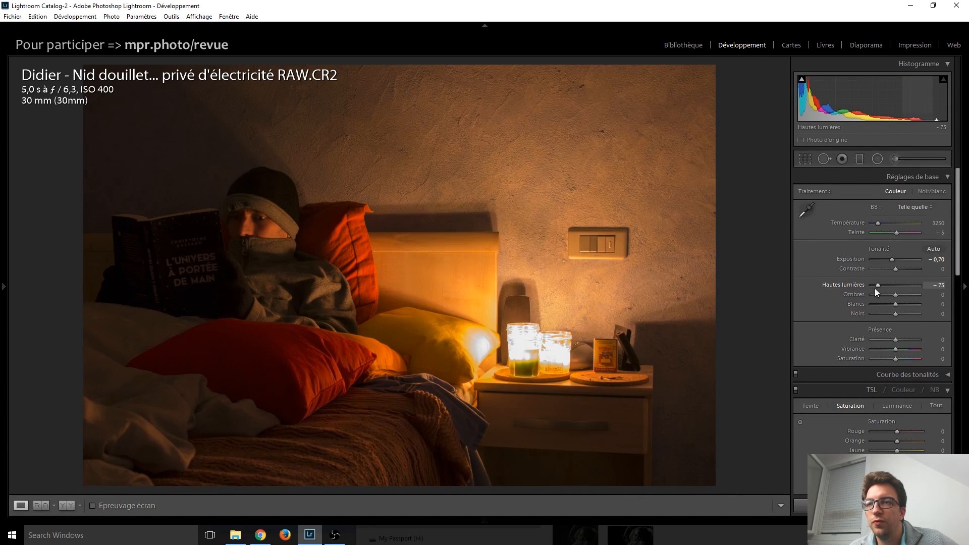
Brush a local adjustment over the two candles, with all its effect settings reset except Exposition, raised to 1,01.
{"action": "left_click", "coordinate": [873, 162]}
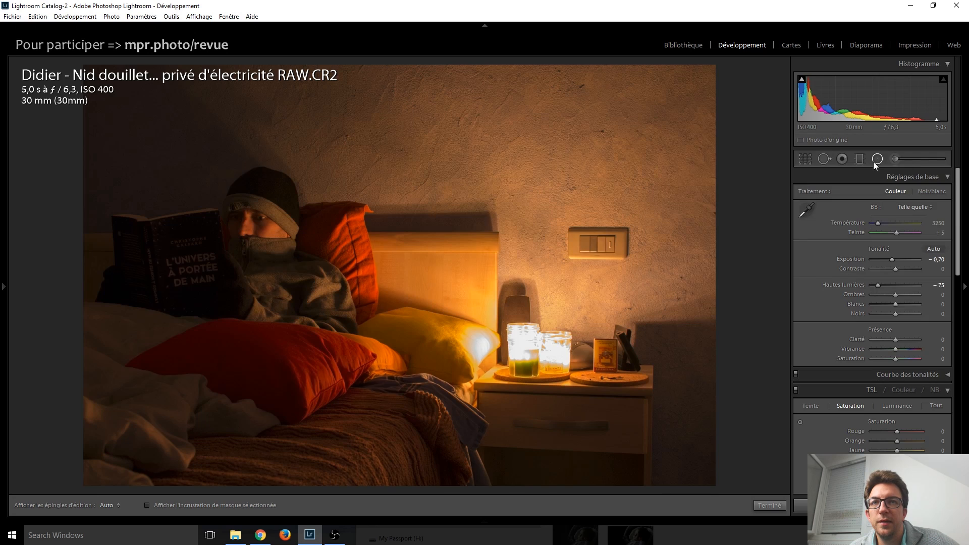
{"action": "left_click", "coordinate": [895, 159]}
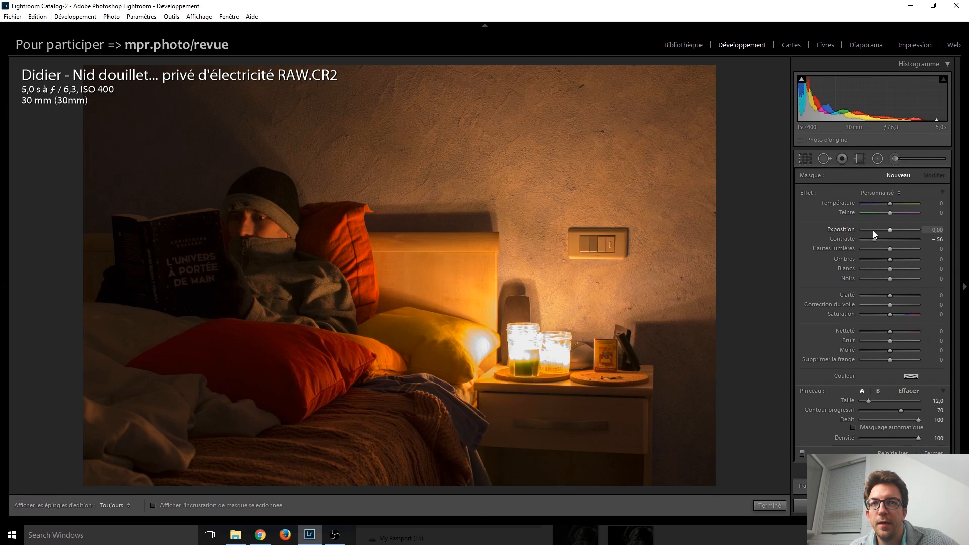
{"action": "double_click", "coordinate": [813, 191]}
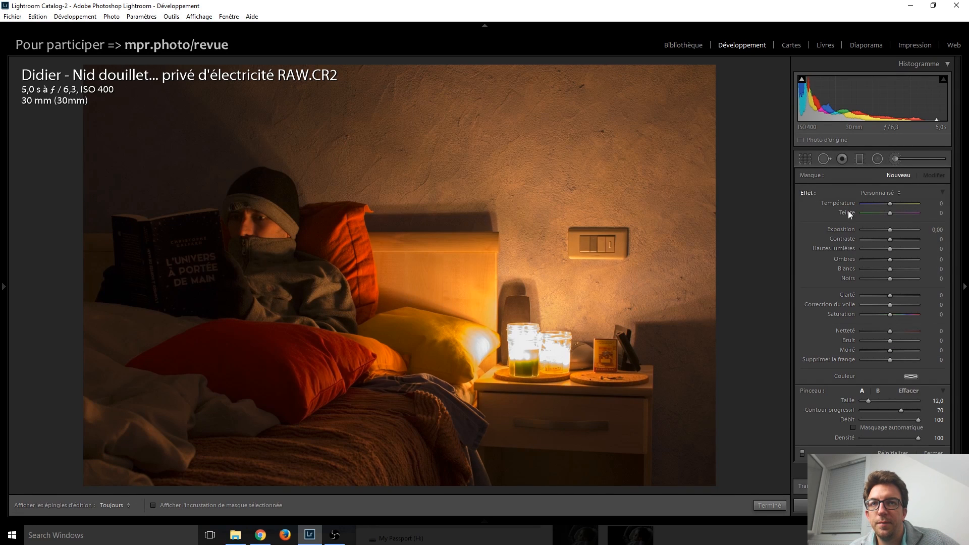
{"action": "left_click_drag", "start_coordinate": [892, 228], "coordinate": [894, 231]}
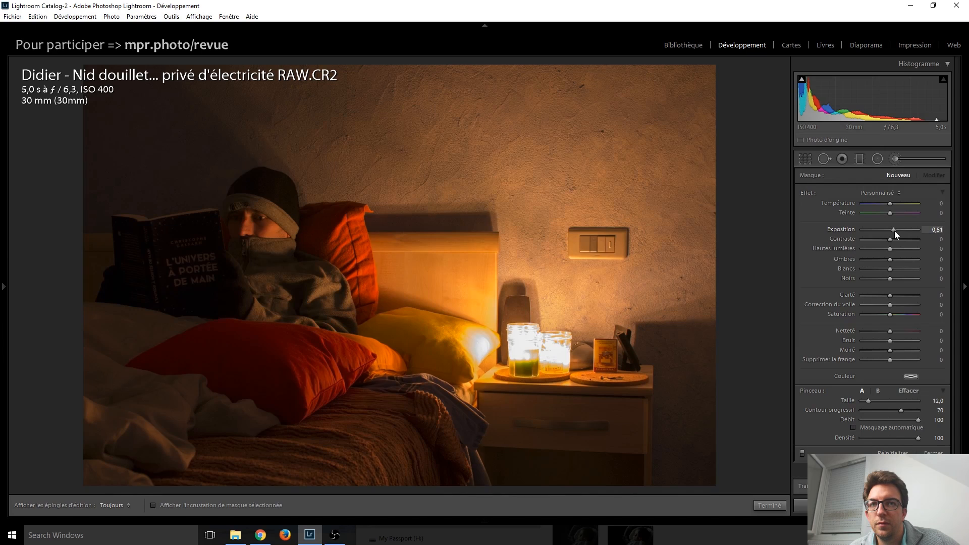
{"action": "scroll", "coordinate": [539, 350], "scroll_direction": "up", "scroll_amount": 4}
{"action": "scroll", "coordinate": [538, 352], "scroll_direction": "up", "scroll_amount": 1}
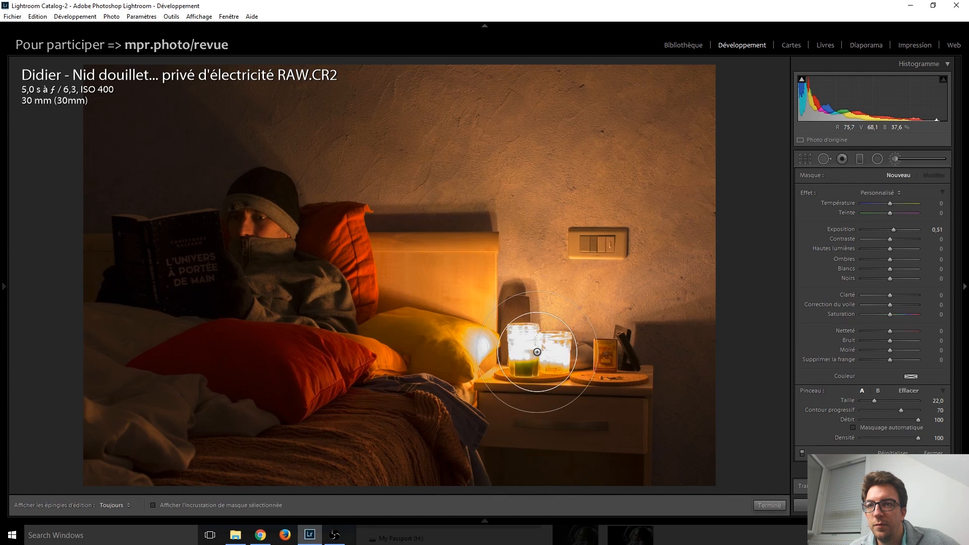
{"action": "left_click", "coordinate": [542, 357]}
{"action": "scroll", "coordinate": [536, 352], "scroll_direction": "up", "scroll_amount": 2}
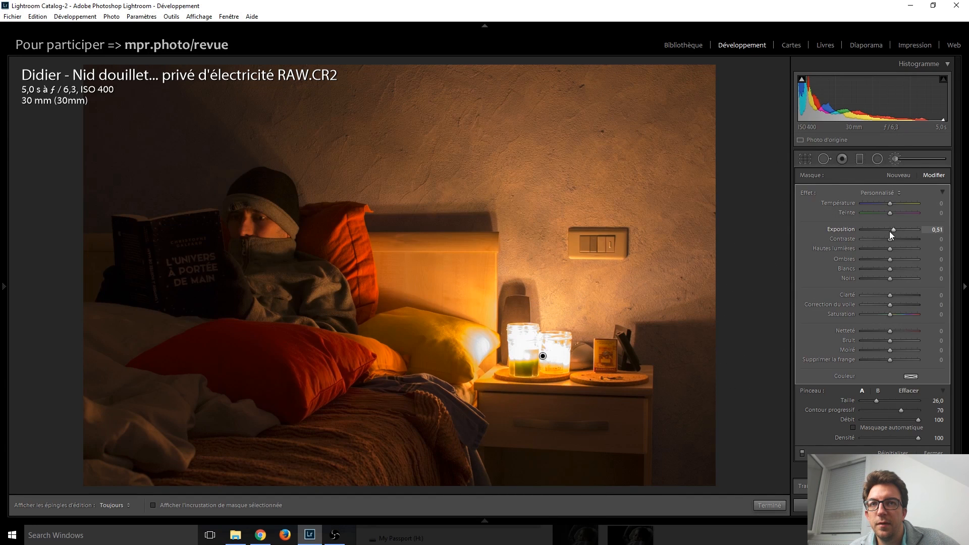
{"action": "scroll", "coordinate": [892, 231], "scroll_direction": "up", "scroll_amount": 5}
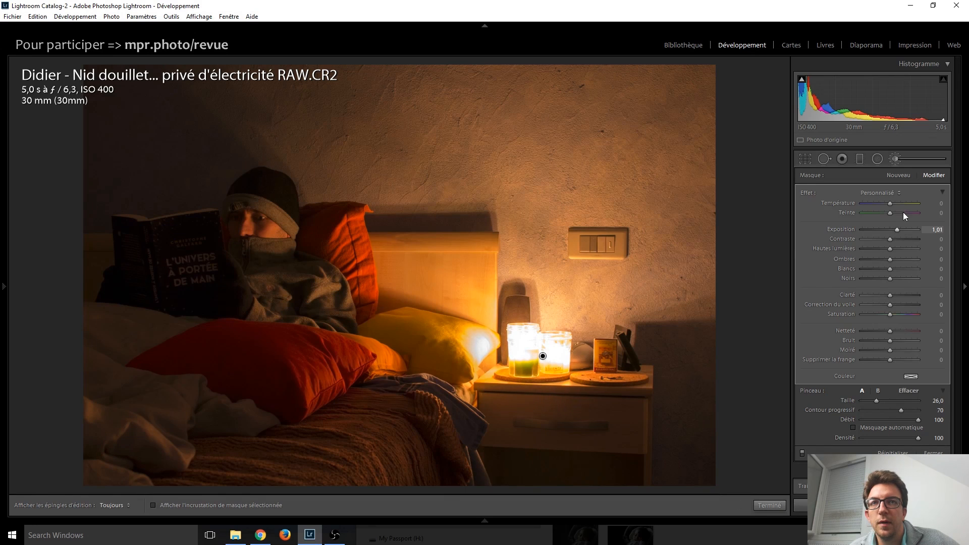
{"action": "left_click", "coordinate": [890, 158]}
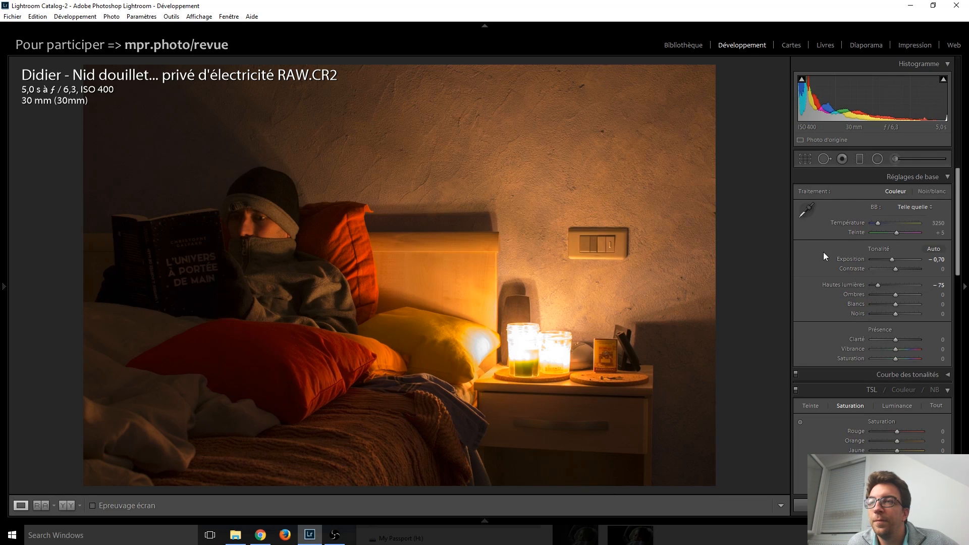
Warm the bedroom photo's white balance by setting Température to 3500.
{"action": "left_click", "coordinate": [879, 224]}
{"action": "key", "text": "Down"}
{"action": "key", "text": "Down"}
{"action": "key", "text": "Down"}
{"action": "key", "text": "Down"}
{"action": "key", "text": "Down"}
{"action": "key", "text": "Down"}
{"action": "key", "text": "Down"}
{"action": "key", "text": "Down"}
{"action": "key", "text": "Down"}
{"action": "key", "text": "Down"}
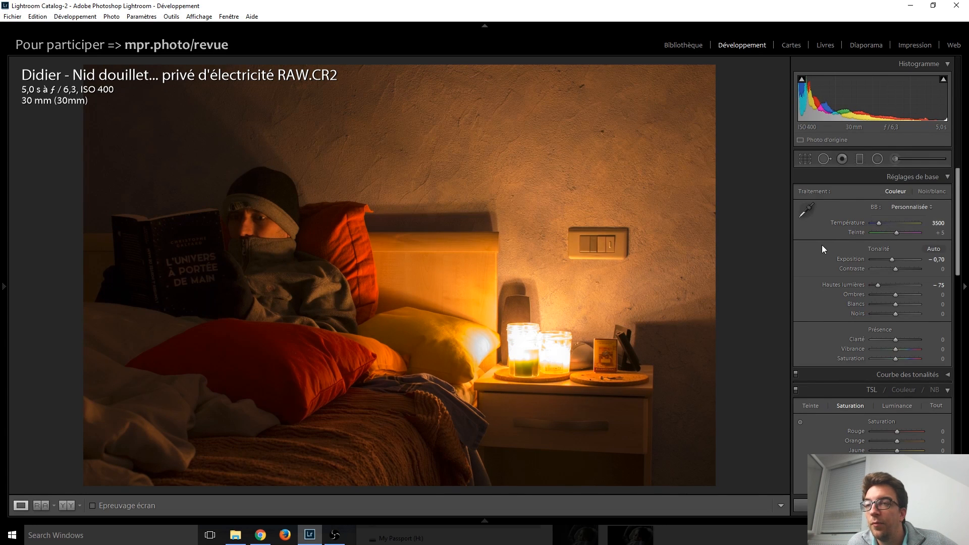
Darken the bedroom photo's edges with a post-crop vignette, setting its Gain to −45.
{"action": "scroll", "coordinate": [822, 249], "scroll_direction": "down", "scroll_amount": 4}
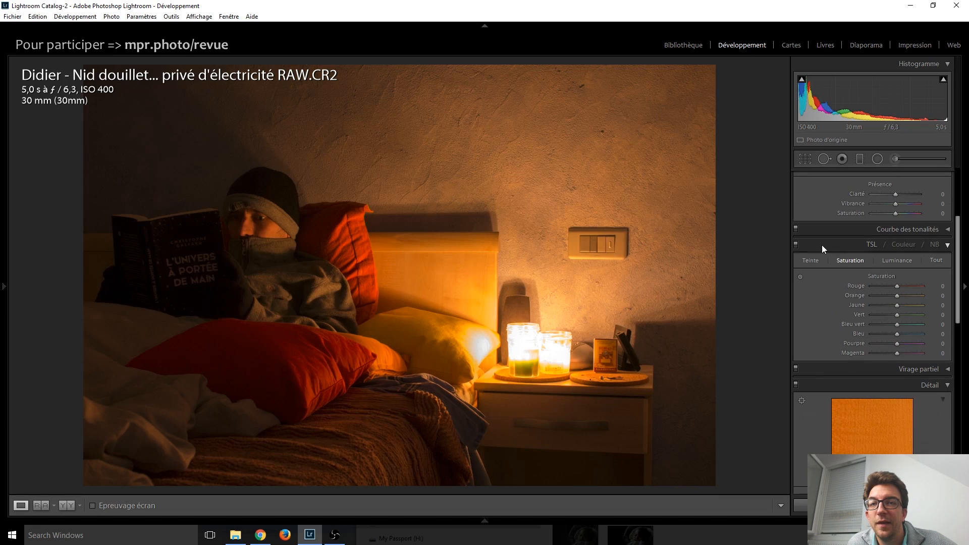
{"action": "scroll", "coordinate": [822, 245], "scroll_direction": "down", "scroll_amount": 12}
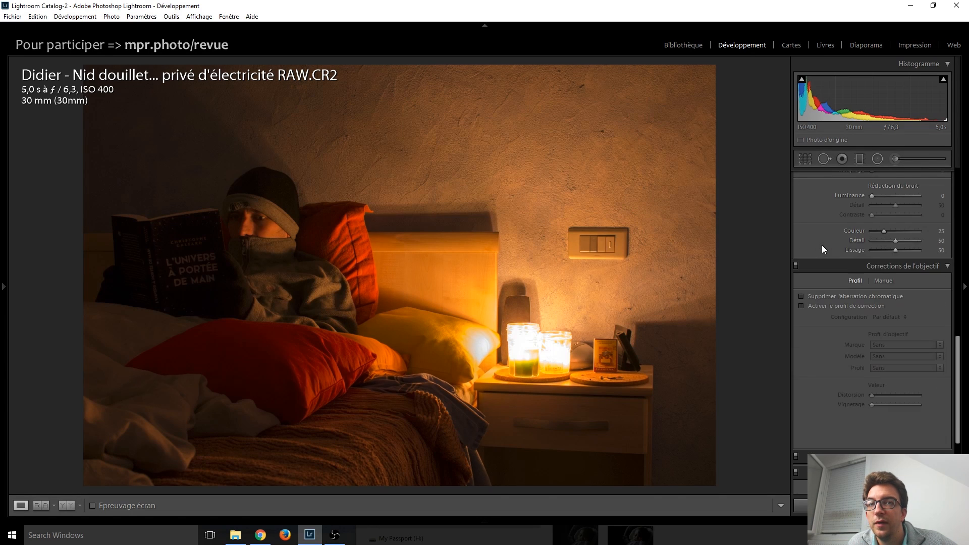
{"action": "scroll", "coordinate": [822, 244], "scroll_direction": "down", "scroll_amount": 1}
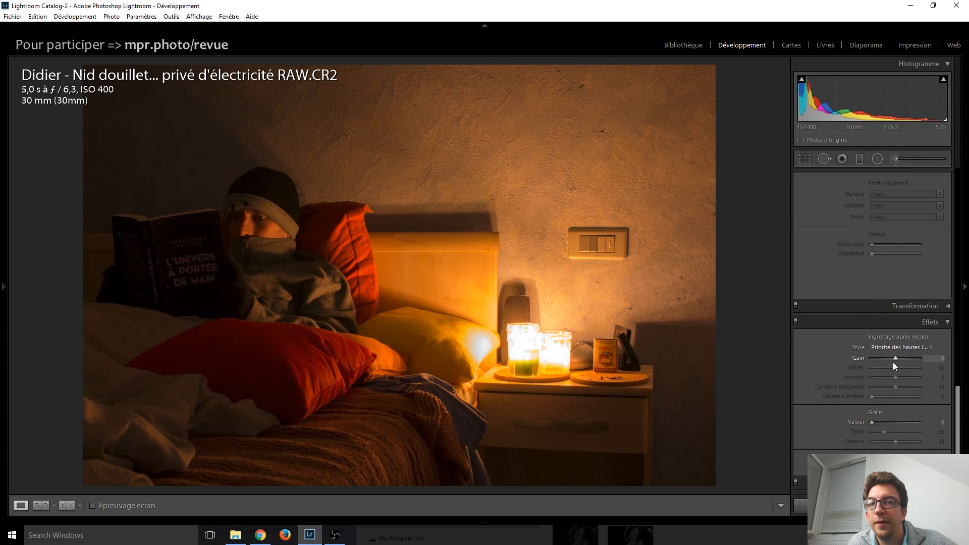
{"action": "key", "text": "Down"}
{"action": "key", "text": "Down"}
{"action": "key", "text": "Down"}
{"action": "key", "text": "Down"}
{"action": "key", "text": "Down"}
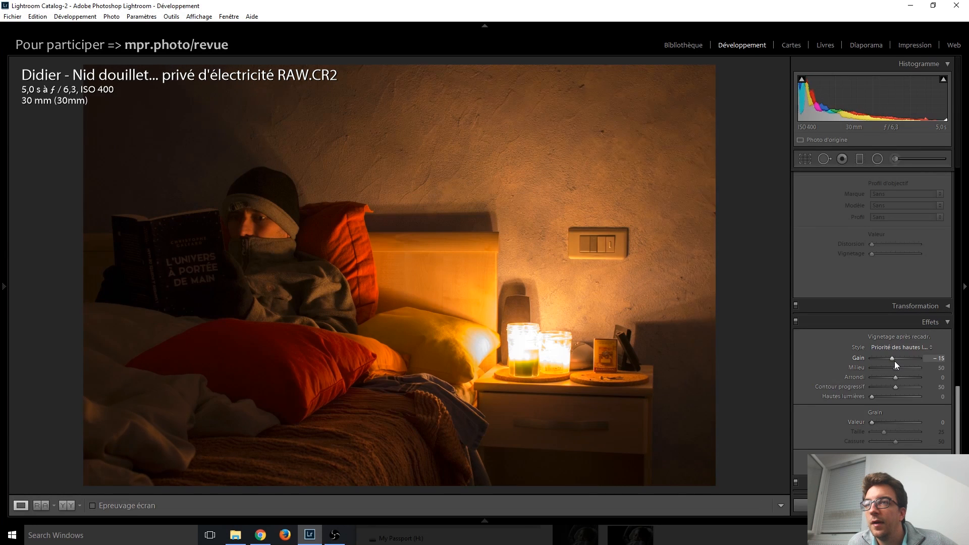
{"action": "key", "text": "Down"}
{"action": "key", "text": "Down"}
{"action": "key", "text": "Down"}
{"action": "key", "text": "Down"}
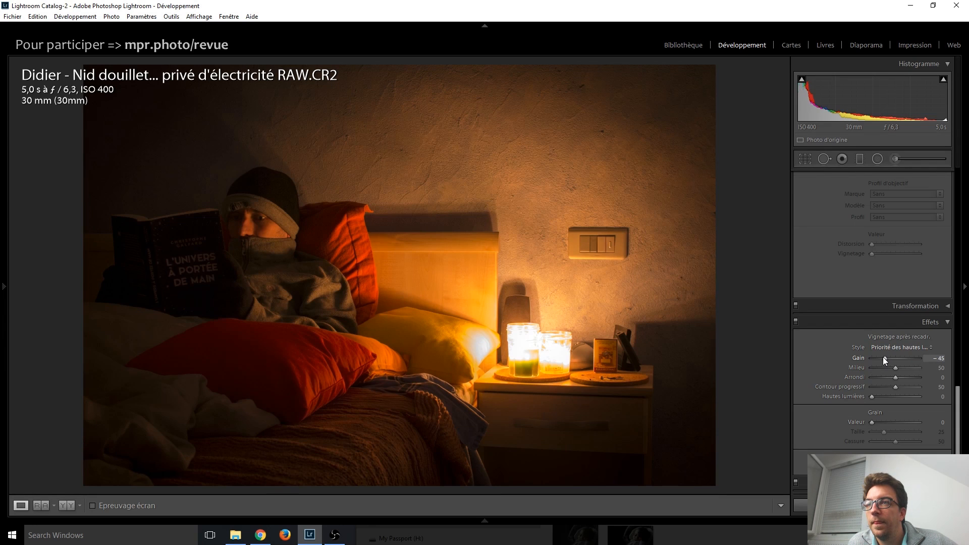
Compare the developed bedroom photo with its author's final JPG version, and go on to the mountain landscape photo.
{"action": "scroll", "coordinate": [852, 295], "scroll_direction": "up", "scroll_amount": 10}
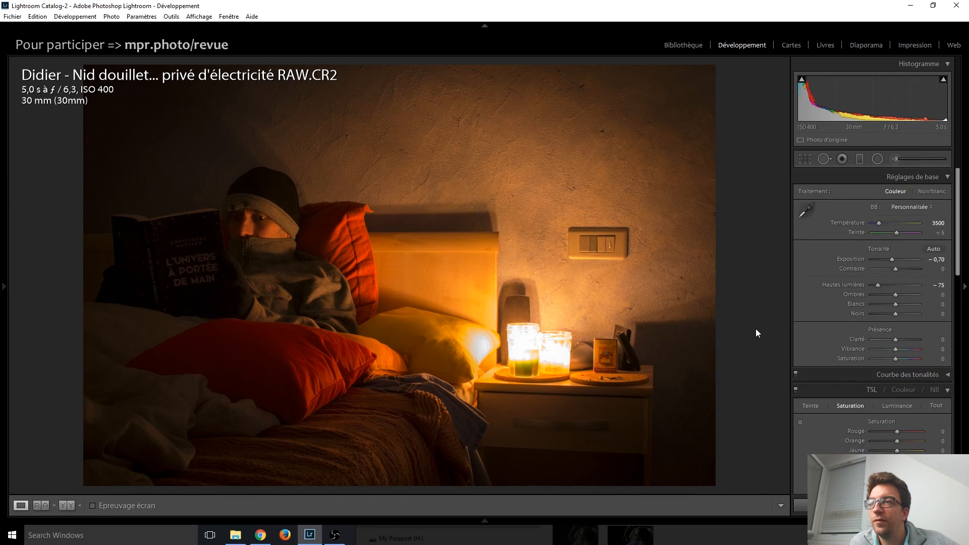
{"action": "key", "text": "Right"}
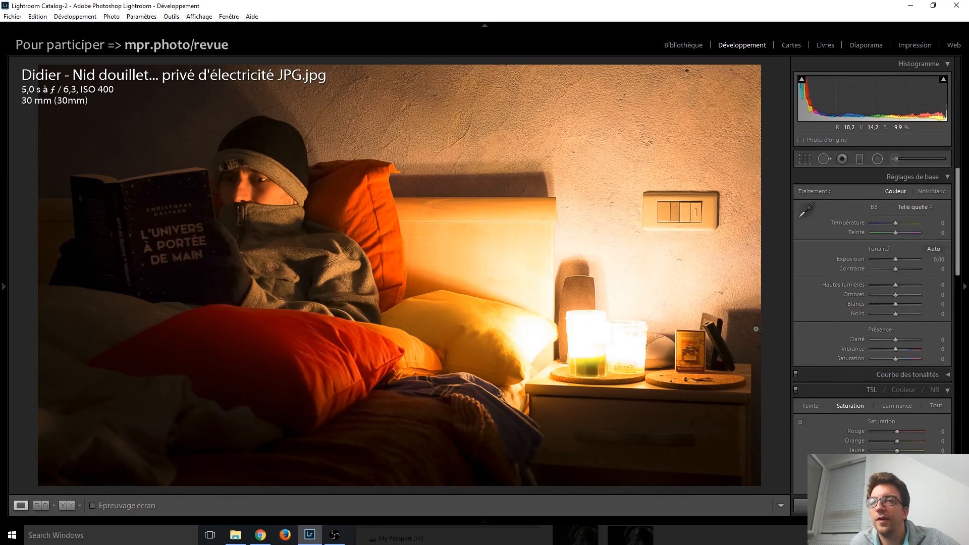
{"action": "key", "text": "Left"}
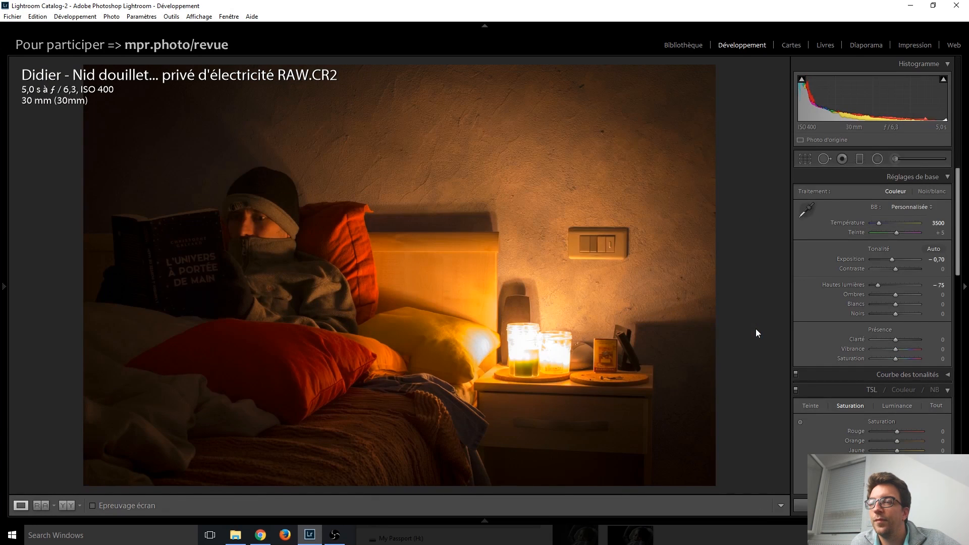
{"action": "key", "text": "Right"}
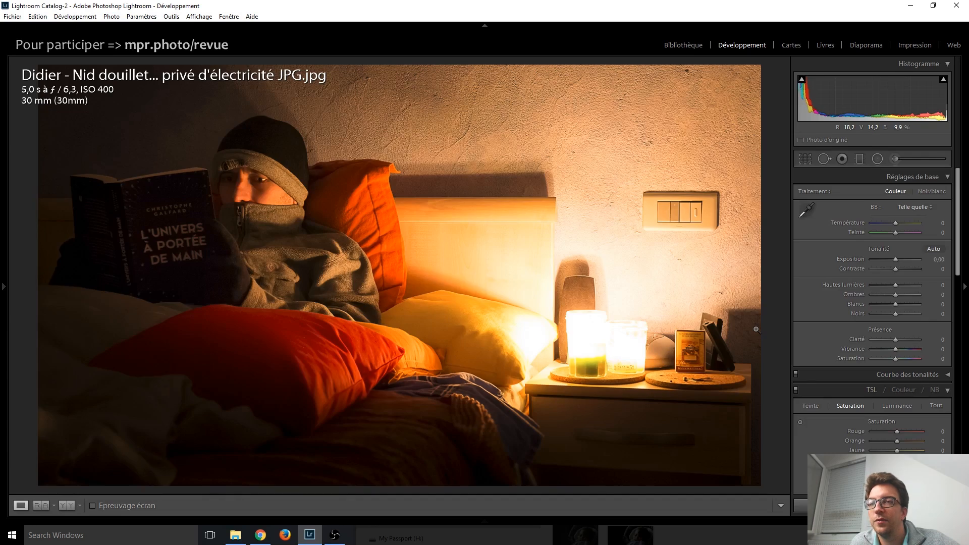
{"action": "key", "text": "Left"}
{"action": "key", "text": "Right"}
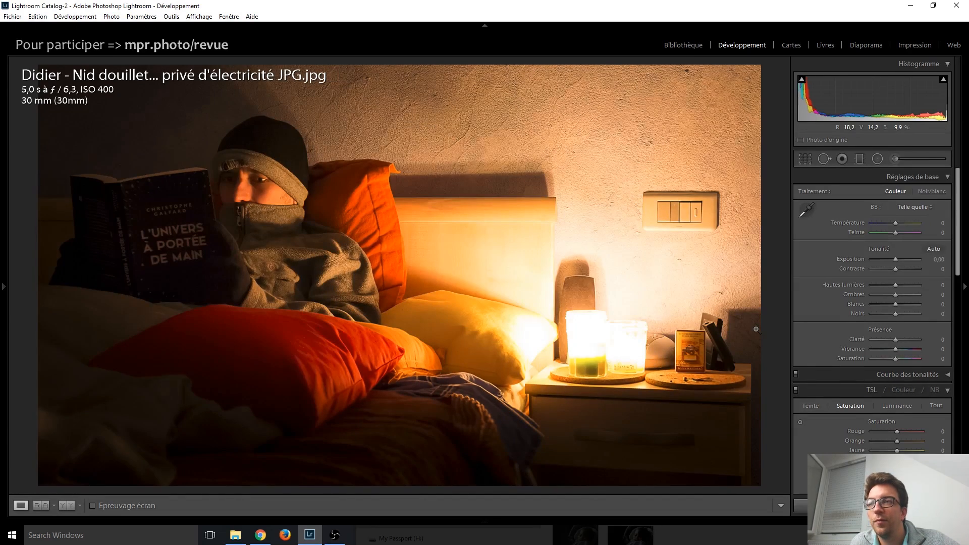
{"action": "key", "text": "Right"}
{"action": "key", "text": "Left"}
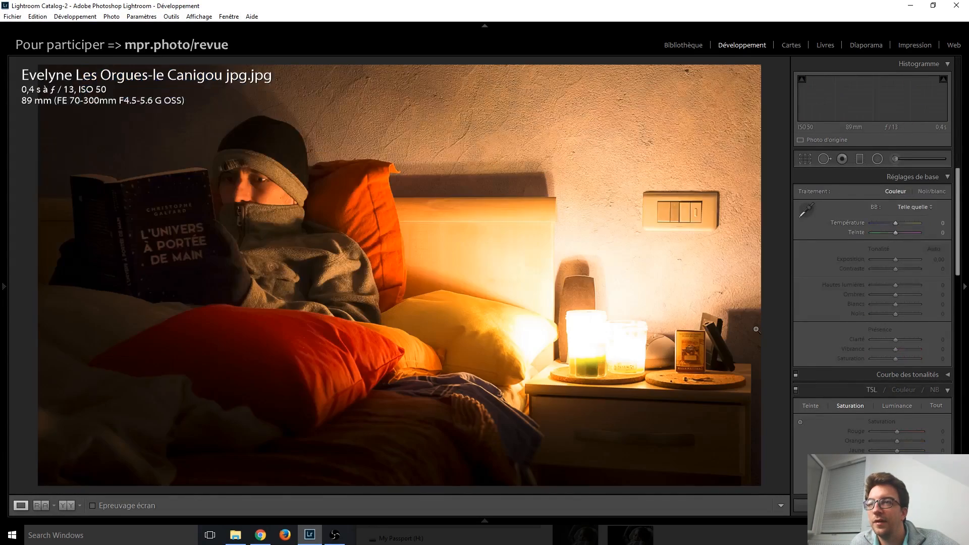
{"action": "key", "text": "Left"}
{"action": "key", "text": "Right"}
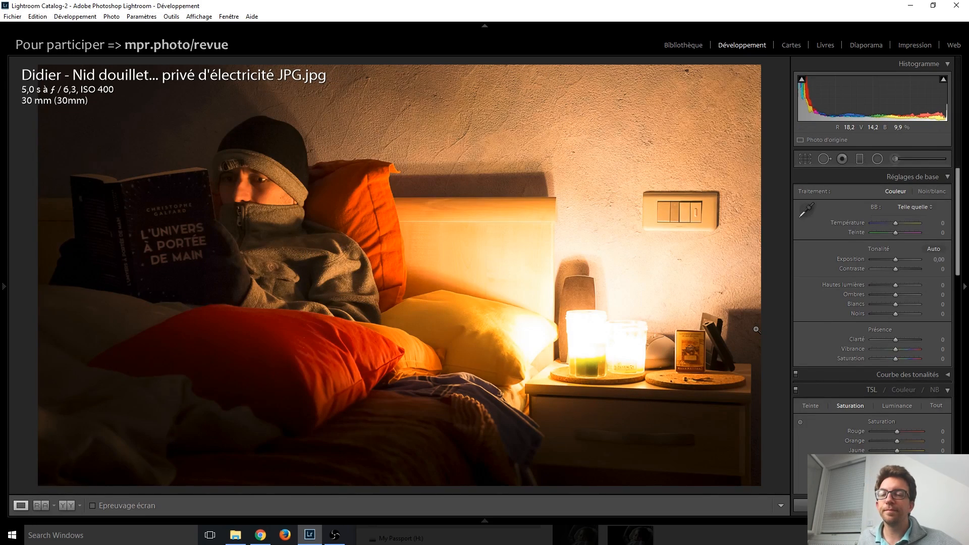
{"action": "key", "text": "Right"}
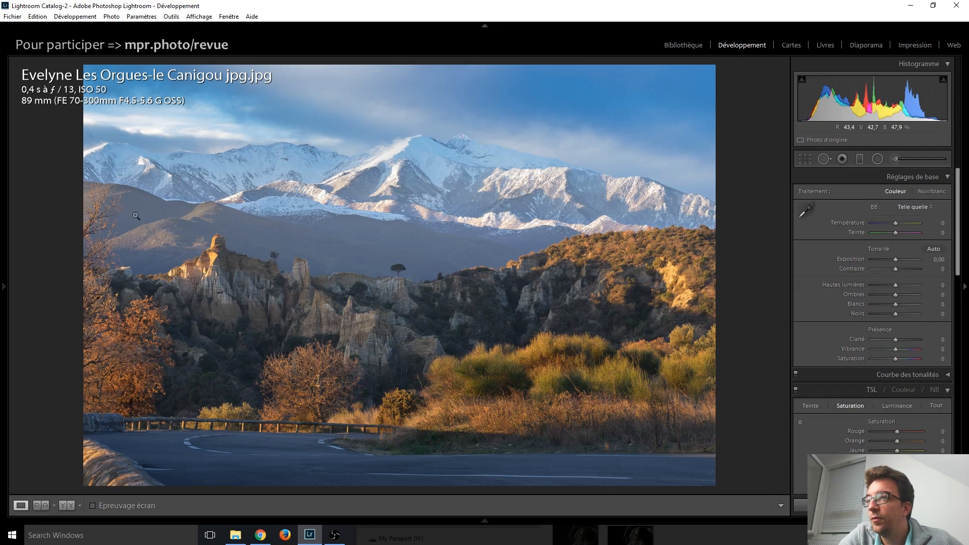
Try a narrower crop of the mountain landscape photo that cuts off the bare branches at its left edge.
{"action": "left_click", "coordinate": [803, 158]}
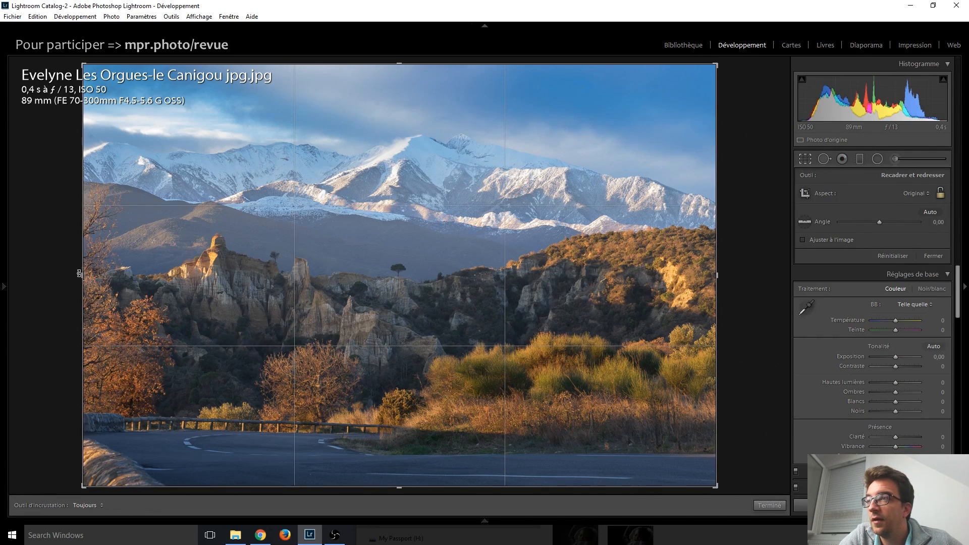
{"action": "left_click_drag", "start_coordinate": [83, 275], "coordinate": [101, 275]}
{"action": "double_click", "coordinate": [385, 276]}
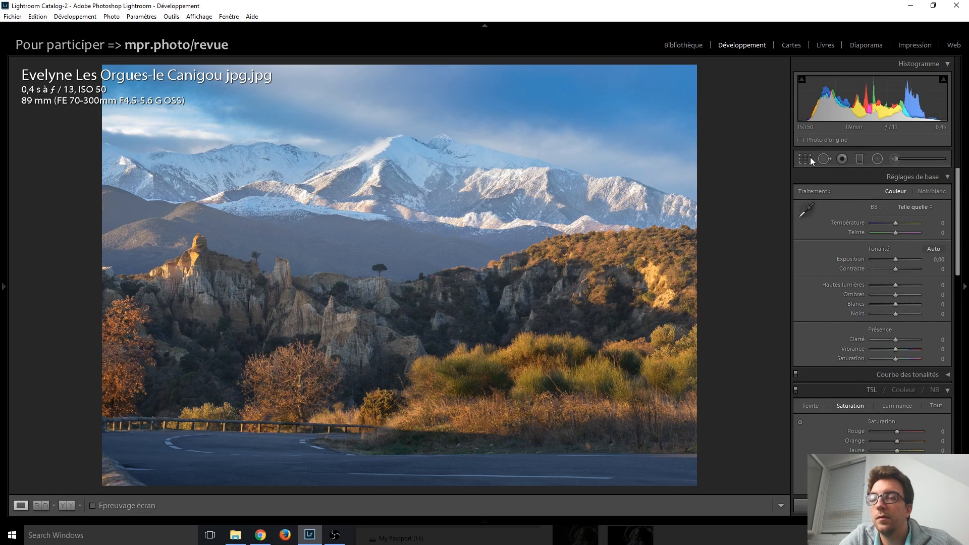
Compare the cropped and imported states of the mountain photo in its history, and restore the imported state.
{"action": "left_click", "coordinate": [2, 277]}
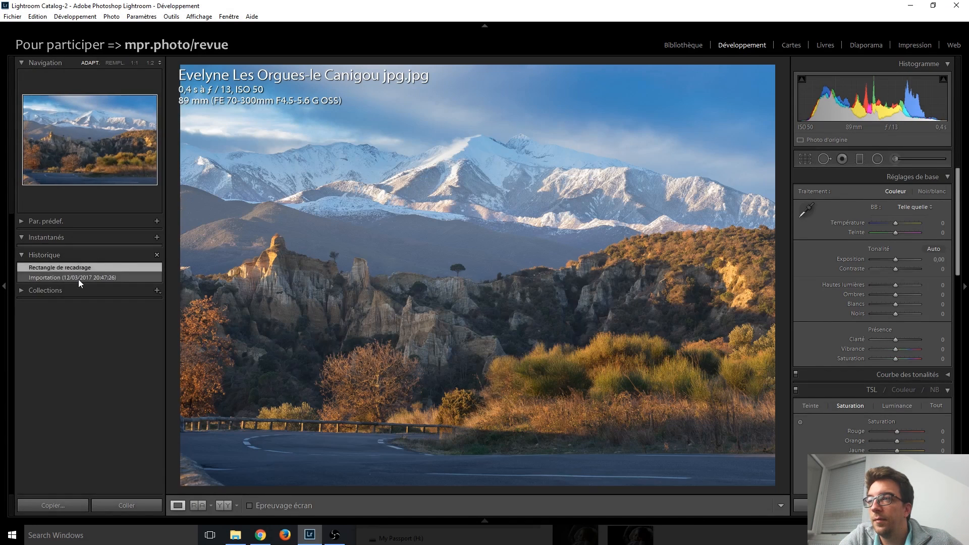
{"action": "left_click", "coordinate": [78, 278]}
{"action": "left_click", "coordinate": [74, 271]}
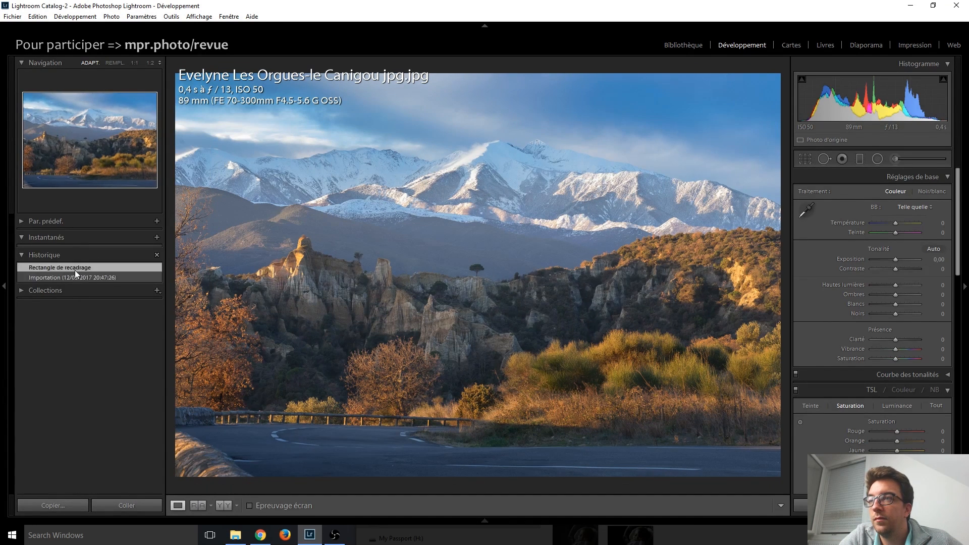
{"action": "left_click", "coordinate": [75, 277]}
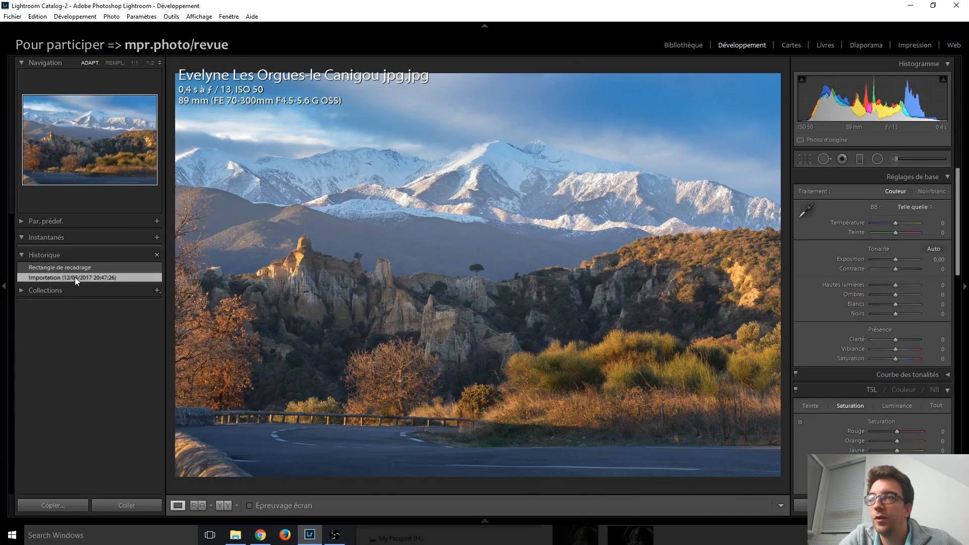
{"action": "left_click", "coordinate": [3, 286]}
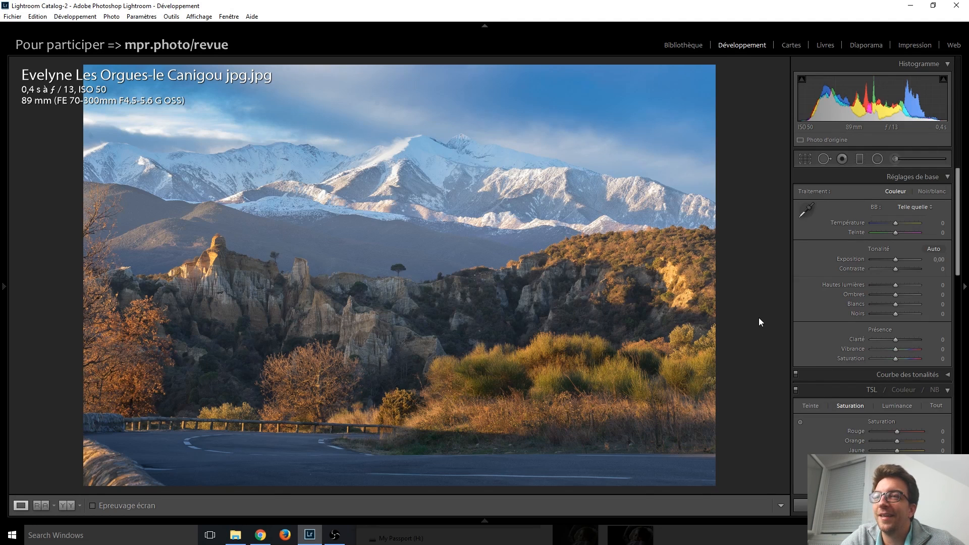
Go on to the raw photo of the backlit tower.
{"action": "key", "text": "Right"}
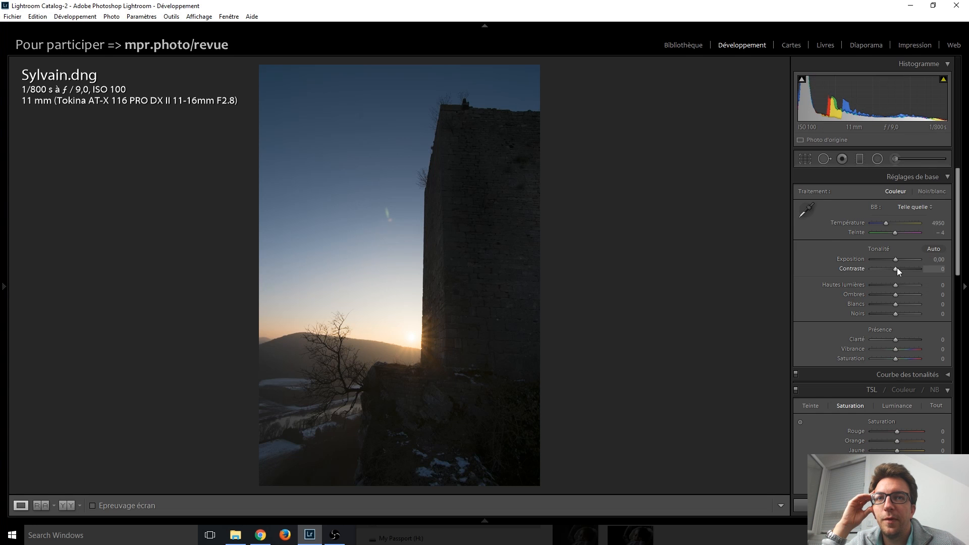
Try raising the tower photo's exposure to +3.40 and its highlights, resetting each one.
{"action": "left_click_drag", "start_coordinate": [897, 260], "coordinate": [905, 262]}
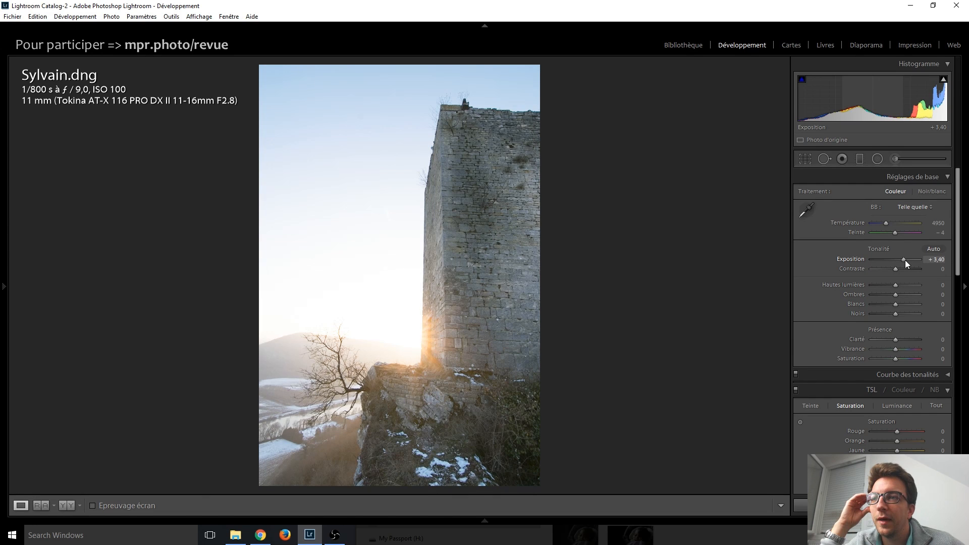
{"action": "double_click", "coordinate": [905, 259]}
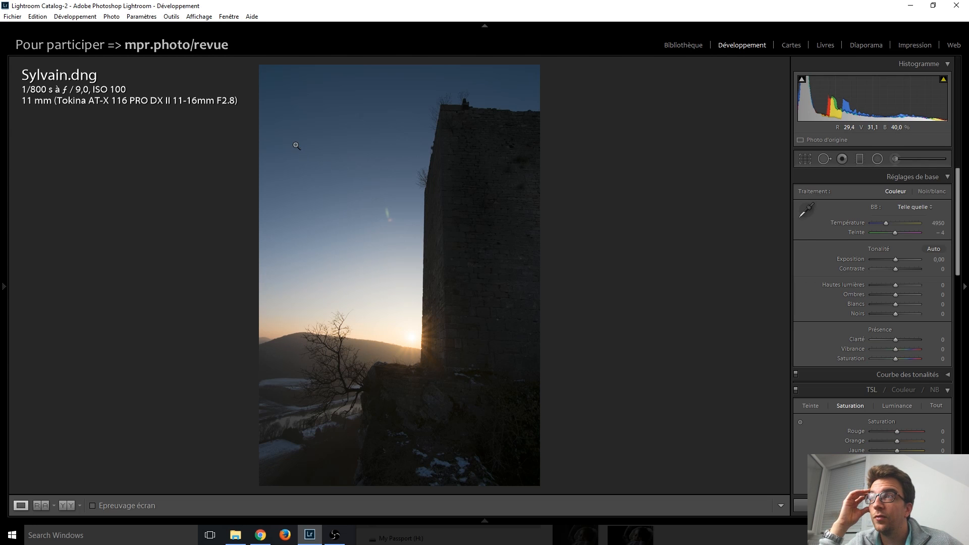
{"action": "mouse_move", "coordinate": [896, 285]}
{"action": "left_mouse_down"}
{"action": "mouse_move", "coordinate": [931, 285]}
{"action": "mouse_move", "coordinate": [913, 285]}
{"action": "left_mouse_up"}
{"action": "double_click", "coordinate": [913, 285]}
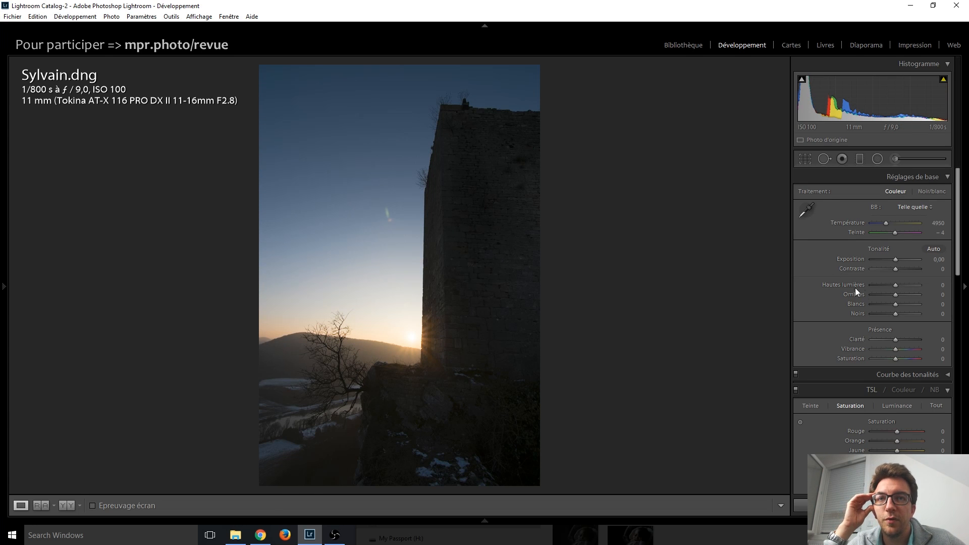
Try lifting only the tower photo's shadows to +55, and reset them.
{"action": "key", "text": "shift+Up"}
{"action": "key", "text": "shift+Up"}
{"action": "key", "text": "shift+Up"}
{"action": "key", "text": "shift+Up"}
{"action": "key", "text": "shift+Up"}
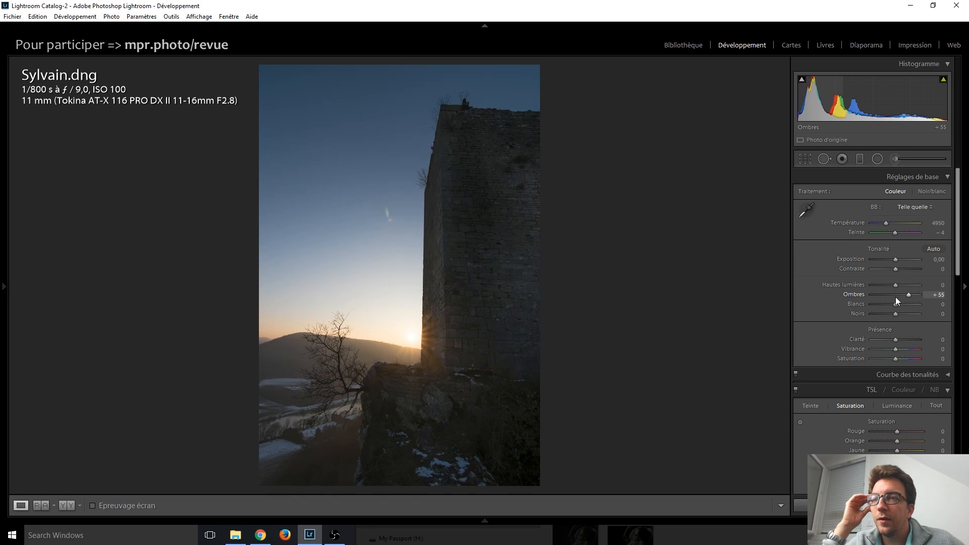
{"action": "key", "text": "Down"}
{"action": "key", "text": "Down"}
{"action": "key", "text": "Down"}
{"action": "key", "text": "Down"}
{"action": "key", "text": "Down"}
{"action": "key", "text": "Down"}
{"action": "key", "text": "Down"}
{"action": "key", "text": "Down"}
{"action": "key", "text": "Down"}
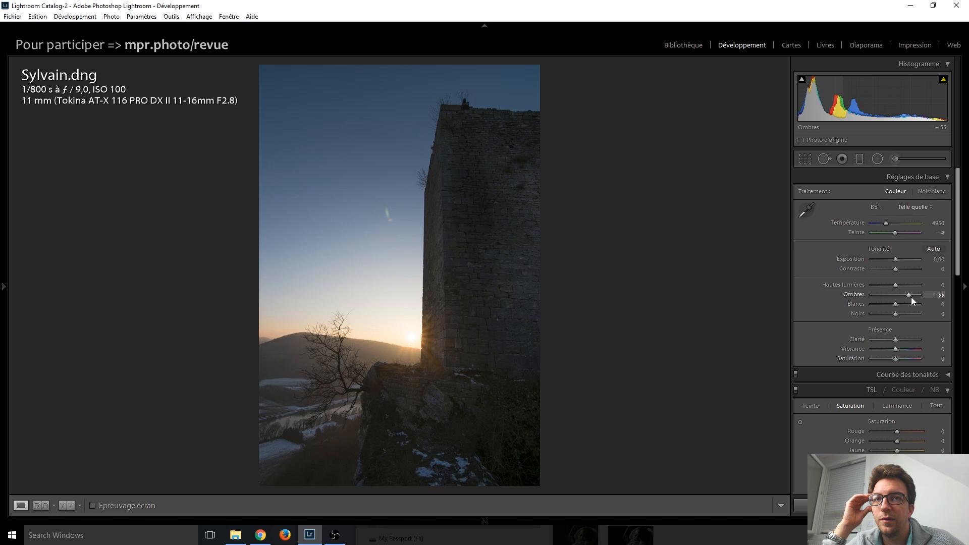
{"action": "double_click", "coordinate": [911, 296]}
Brighten the tower photo by setting its exposure to +2.20.
{"action": "key", "text": "Up"}
{"action": "key", "text": "Up"}
{"action": "key", "text": "Up"}
{"action": "key", "text": "Up"}
{"action": "key", "text": "Up"}
{"action": "key", "text": "Up"}
{"action": "key", "text": "Up"}
{"action": "key", "text": "Up"}
{"action": "key", "text": "Up"}
{"action": "key", "text": "Up"}
{"action": "key", "text": "Up"}
{"action": "key", "text": "Up"}
{"action": "key", "text": "Up"}
{"action": "key", "text": "Up"}
{"action": "key", "text": "Up"}
{"action": "key", "text": "Up"}
{"action": "key", "text": "Up"}
{"action": "key", "text": "Up"}
{"action": "key", "text": "Up"}
{"action": "key", "text": "Up"}
{"action": "key", "text": "Up"}
{"action": "key", "text": "Up"}
{"action": "key", "text": "Up"}
{"action": "key", "text": "Down"}
Lift the dark stonework by setting the tower photo's shadows to +35.
{"action": "key", "text": "Up"}
{"action": "key", "text": "Up"}
{"action": "key", "text": "Up"}
{"action": "key", "text": "Up"}
{"action": "key", "text": "Up"}
{"action": "key", "text": "Up"}
{"action": "key", "text": "Up"}
{"action": "key", "text": "Up"}
{"action": "key", "text": "Up"}
{"action": "key", "text": "Up"}
{"action": "key", "text": "Down"}
{"action": "key", "text": "Down"}
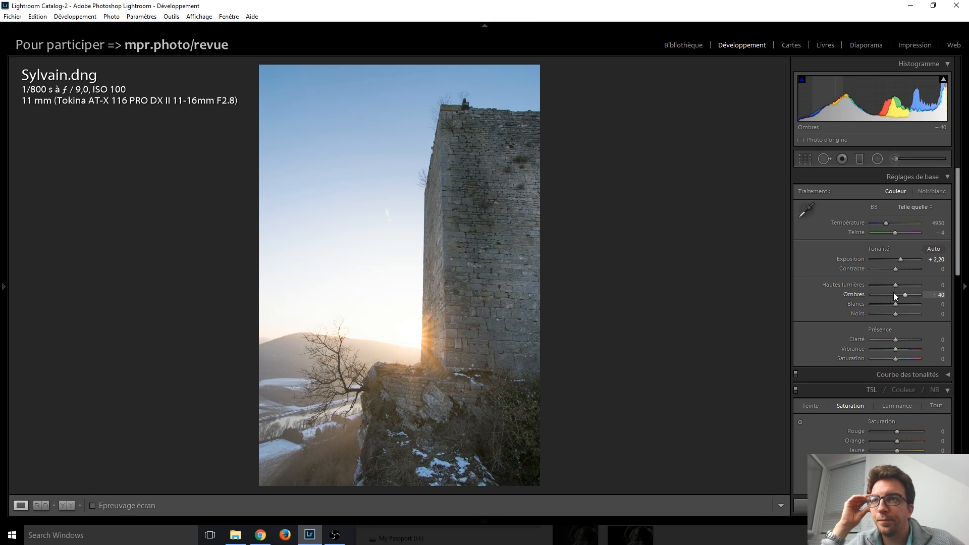
{"action": "key", "text": "Down"}
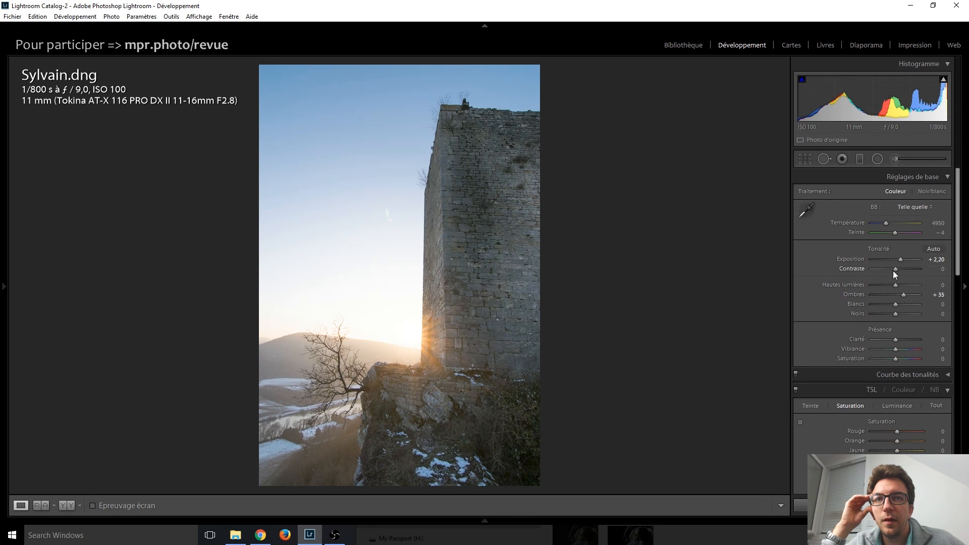
Try lowering the tower photo's highlights to −100 and inspect the area around the sun up close.
{"action": "key", "text": "Down"}
{"action": "key", "text": "Down"}
{"action": "key", "text": "Down"}
{"action": "key", "text": "Down"}
{"action": "key", "text": "Down"}
{"action": "key", "text": "Down"}
{"action": "key", "text": "Down"}
{"action": "key", "text": "Down"}
{"action": "key", "text": "Down"}
{"action": "key", "text": "Down"}
{"action": "key", "text": "Down"}
{"action": "key", "text": "Down"}
{"action": "key", "text": "Down"}
{"action": "key", "text": "Down"}
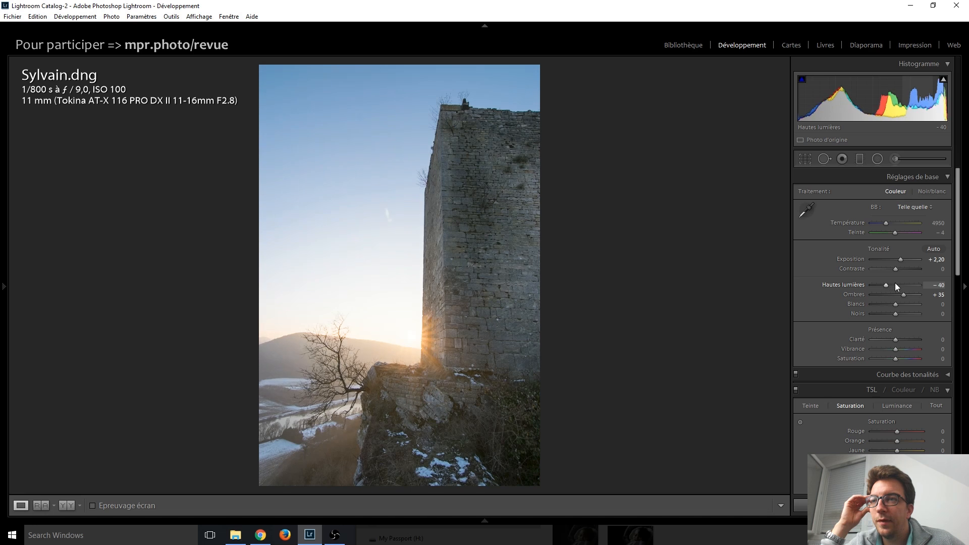
{"action": "key", "text": "Down"}
{"action": "key", "text": "Down"}
{"action": "key", "text": "Down"}
{"action": "key", "text": "Down"}
{"action": "key", "text": "Down"}
{"action": "key", "text": "Down"}
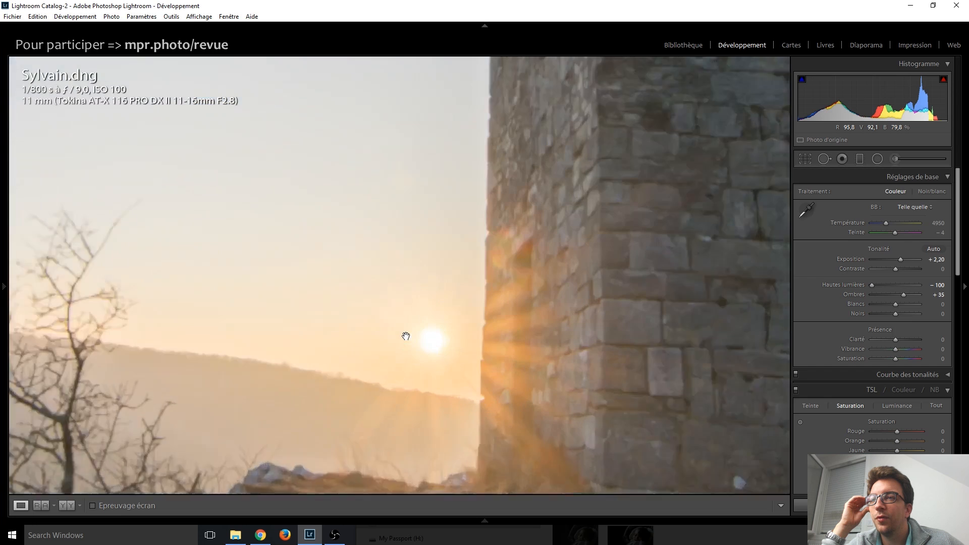
{"action": "left_click", "coordinate": [405, 336]}
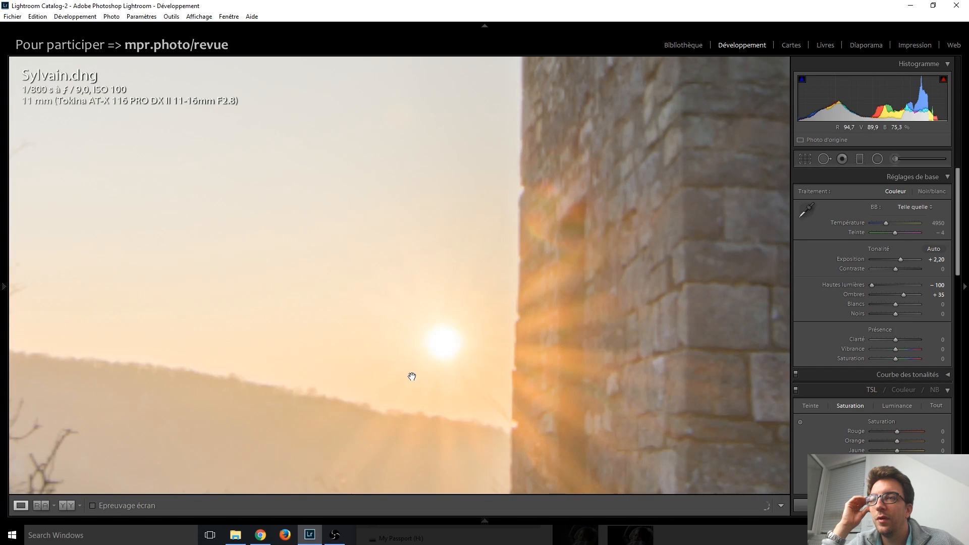
{"action": "left_click", "coordinate": [446, 342]}
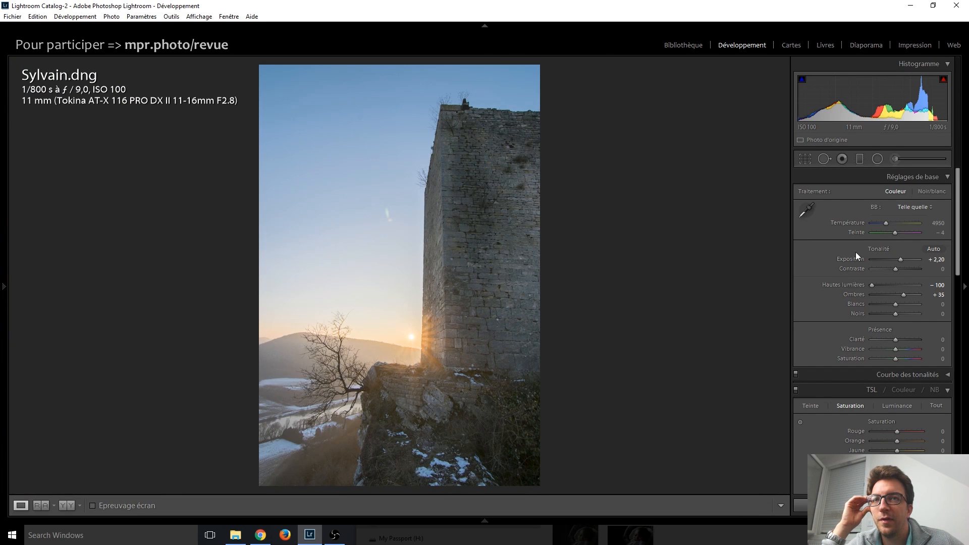
Set the tower photo's highlights to −50.
{"action": "key", "text": "Up"}
{"action": "key", "text": "Up"}
{"action": "key", "text": "Up"}
{"action": "key", "text": "Up"}
{"action": "key", "text": "Up"}
{"action": "key", "text": "Up"}
{"action": "key", "text": "Up"}
{"action": "key", "text": "Up"}
{"action": "key", "text": "Up"}
{"action": "key", "text": "Up"}
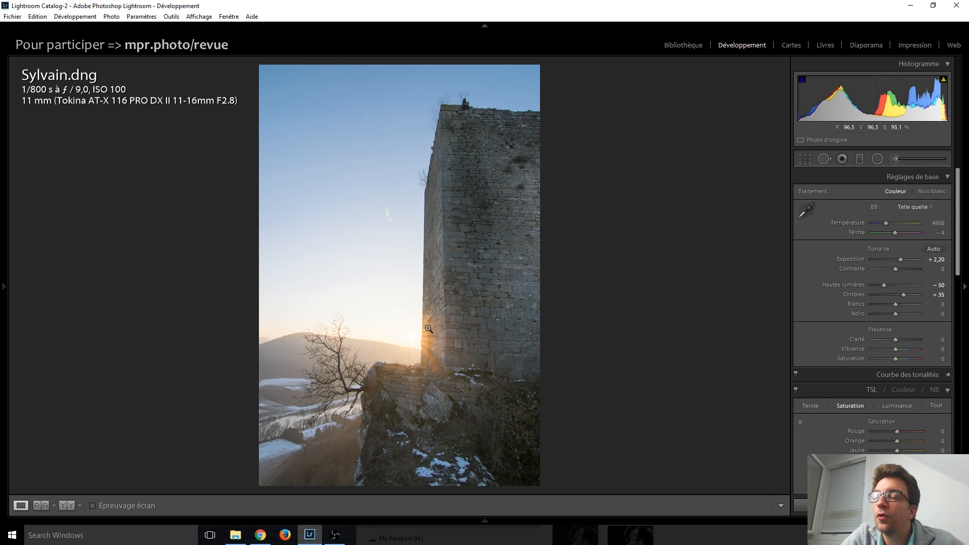
Convert the tower photo to black and white and set its clarity to +60.
{"action": "left_click", "coordinate": [935, 391]}
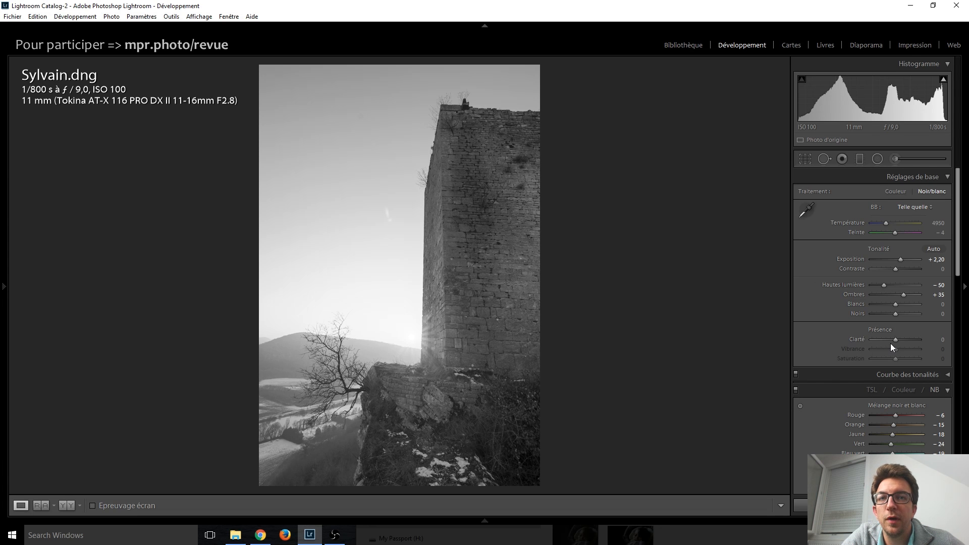
{"action": "scroll", "coordinate": [893, 341], "scroll_direction": "up", "scroll_amount": 9}
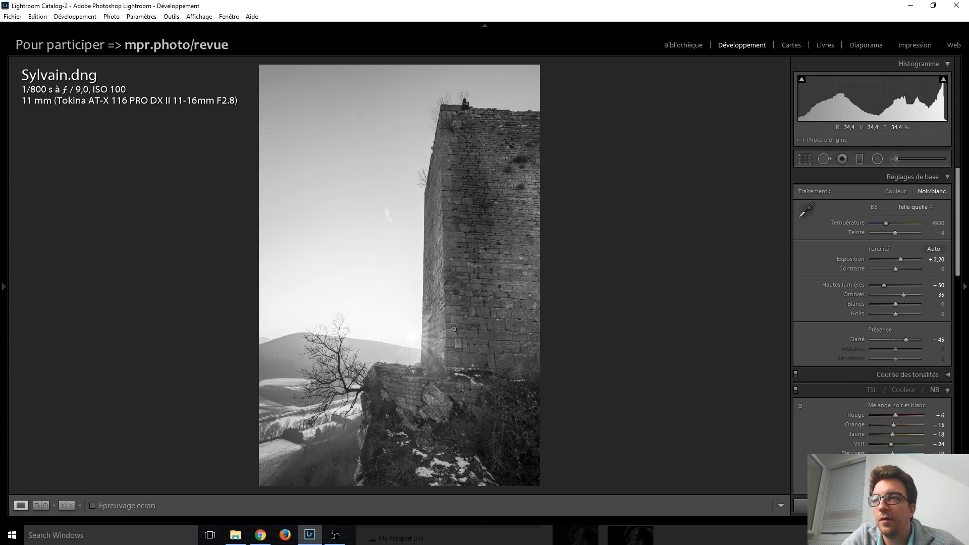
{"action": "double_click", "coordinate": [907, 341]}
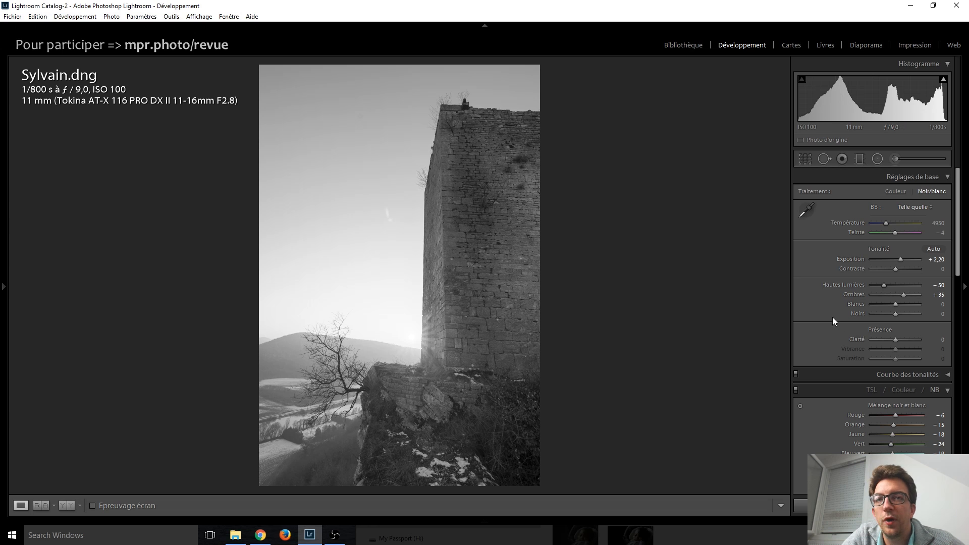
{"action": "scroll", "coordinate": [896, 339], "scroll_direction": "up", "scroll_amount": 11}
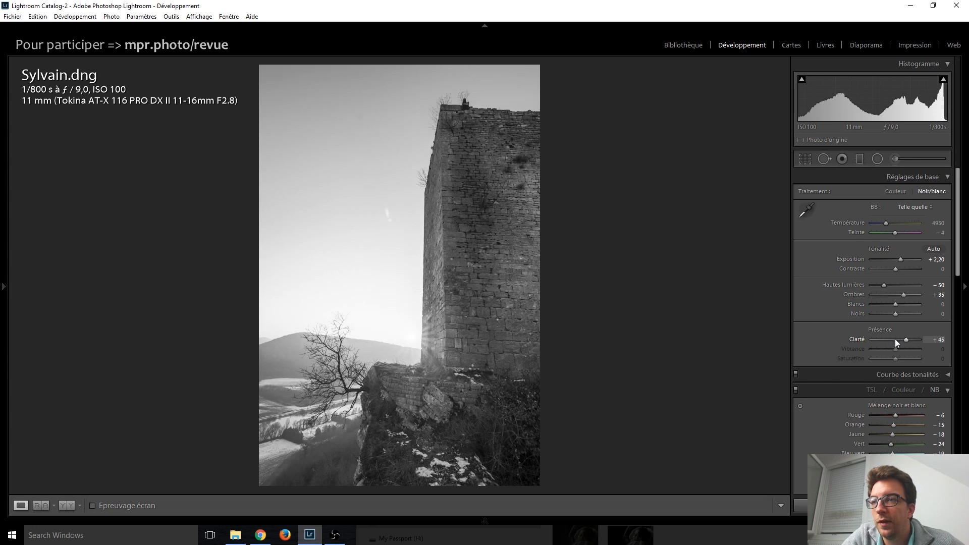
{"action": "scroll", "coordinate": [896, 339], "scroll_direction": "up", "scroll_amount": 1}
Strengthen the black-and-white tower's tonal range by setting the whites to +20 and the blacks to −25.
{"action": "scroll", "coordinate": [895, 304], "scroll_direction": "up", "scroll_amount": 5}
{"action": "scroll", "coordinate": [896, 304], "scroll_direction": "down", "scroll_amount": 1}
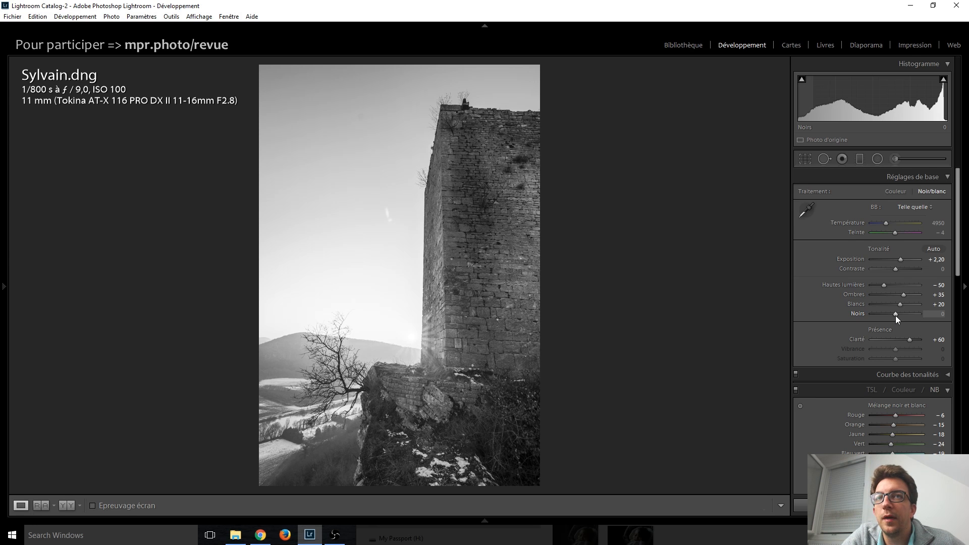
{"action": "scroll", "coordinate": [896, 317], "scroll_direction": "down", "scroll_amount": 8}
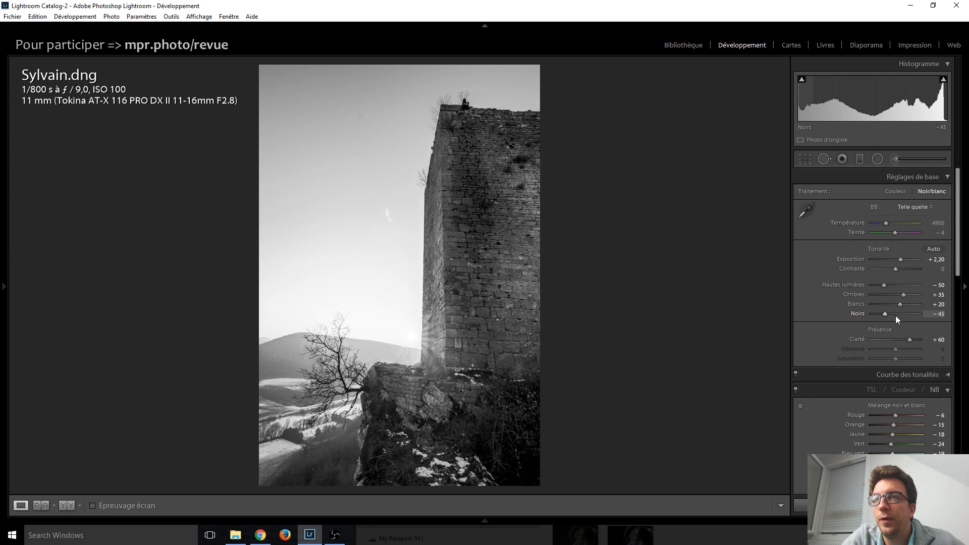
{"action": "scroll", "coordinate": [896, 316], "scroll_direction": "up", "scroll_amount": 1}
{"action": "scroll", "coordinate": [895, 316], "scroll_direction": "up", "scroll_amount": 3}
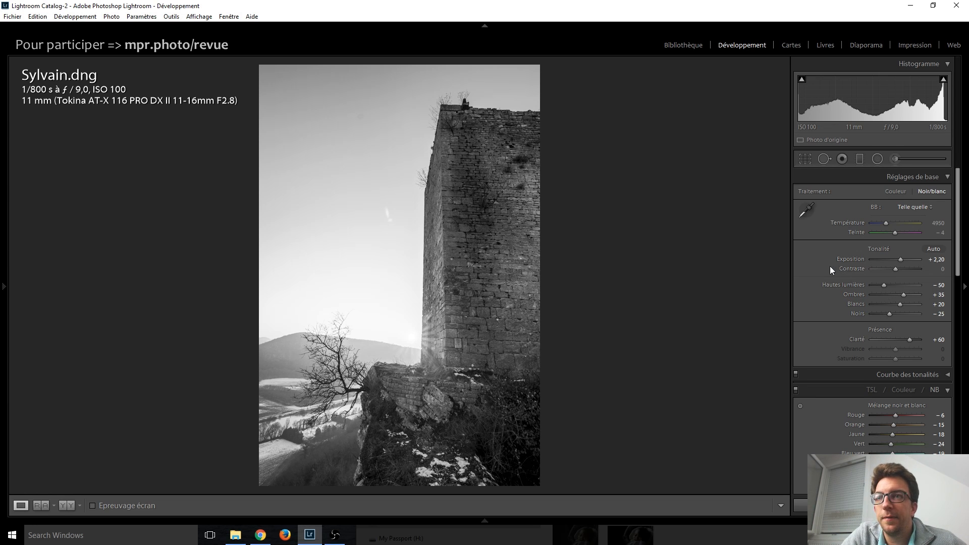
Darken the sky by setting Blue to −14 in the black-and-white mix.
{"action": "scroll", "coordinate": [830, 265], "scroll_direction": "down", "scroll_amount": 3}
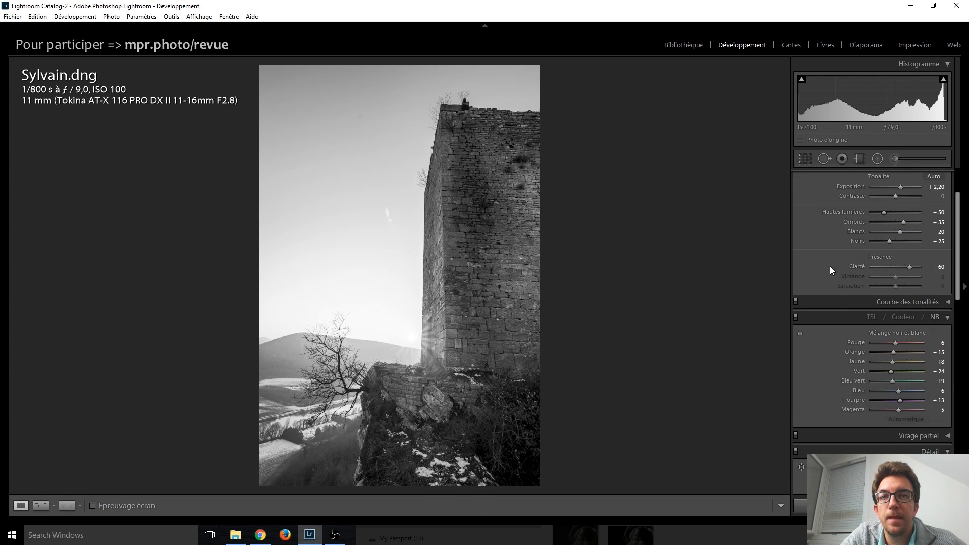
{"action": "scroll", "coordinate": [830, 265], "scroll_direction": "down", "scroll_amount": 3}
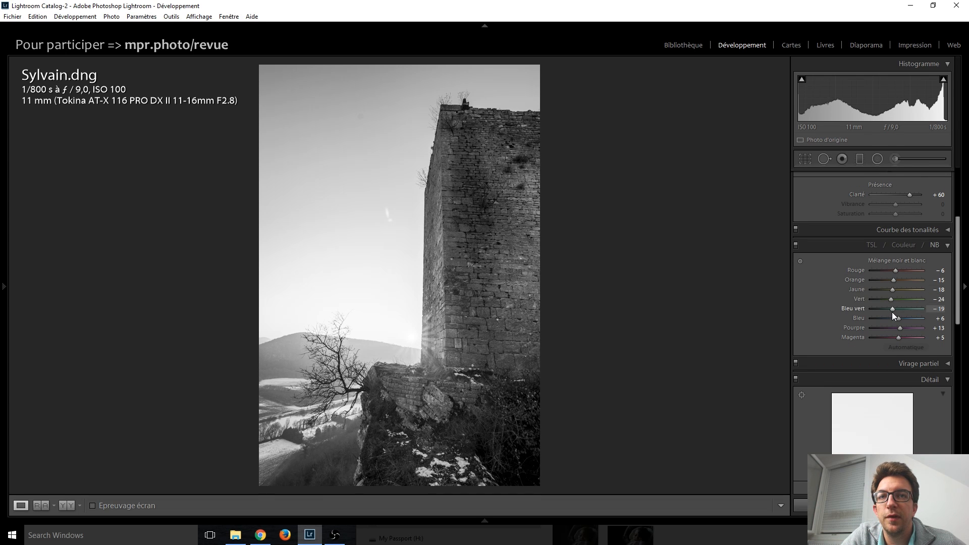
{"action": "scroll", "coordinate": [898, 319], "scroll_direction": "down", "scroll_amount": 15}
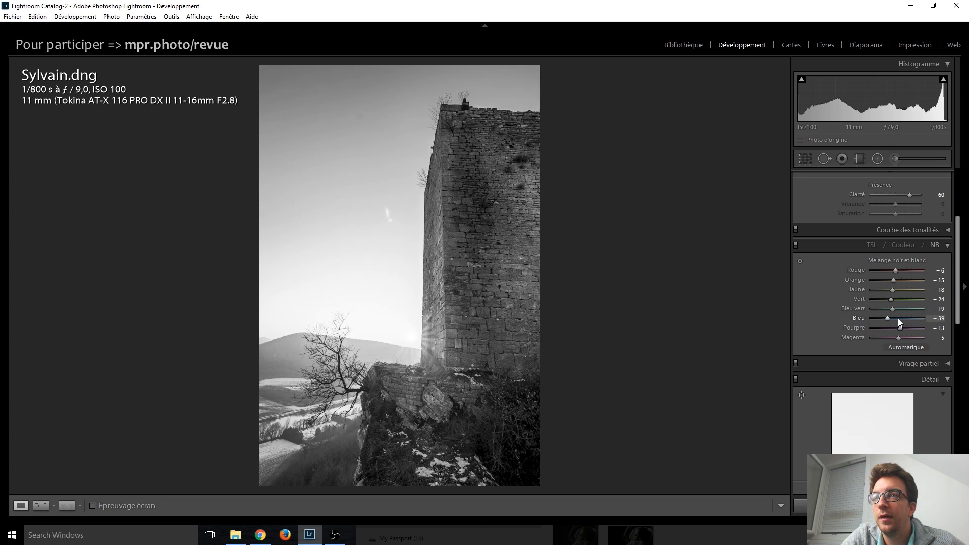
{"action": "scroll", "coordinate": [899, 319], "scroll_direction": "up", "scroll_amount": 11}
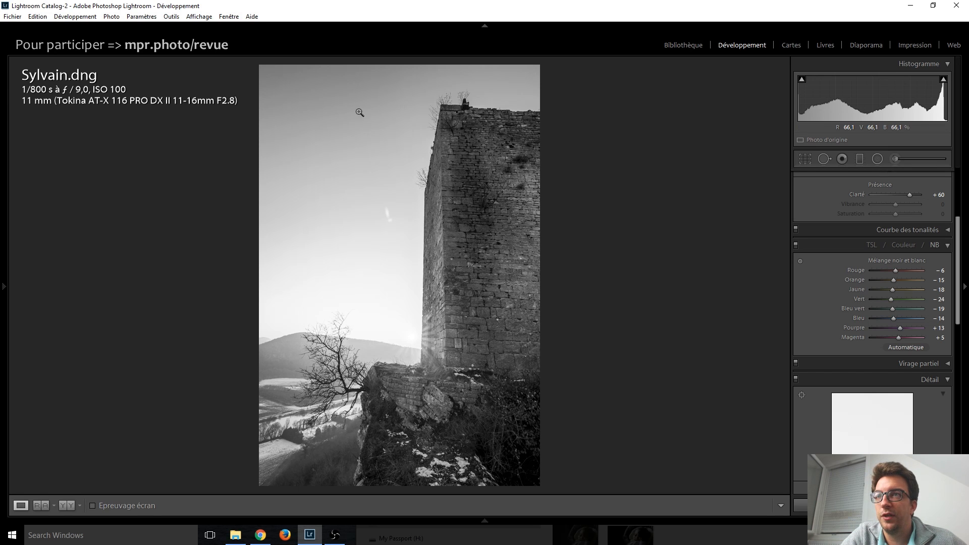
{"action": "left_click", "coordinate": [484, 521]}
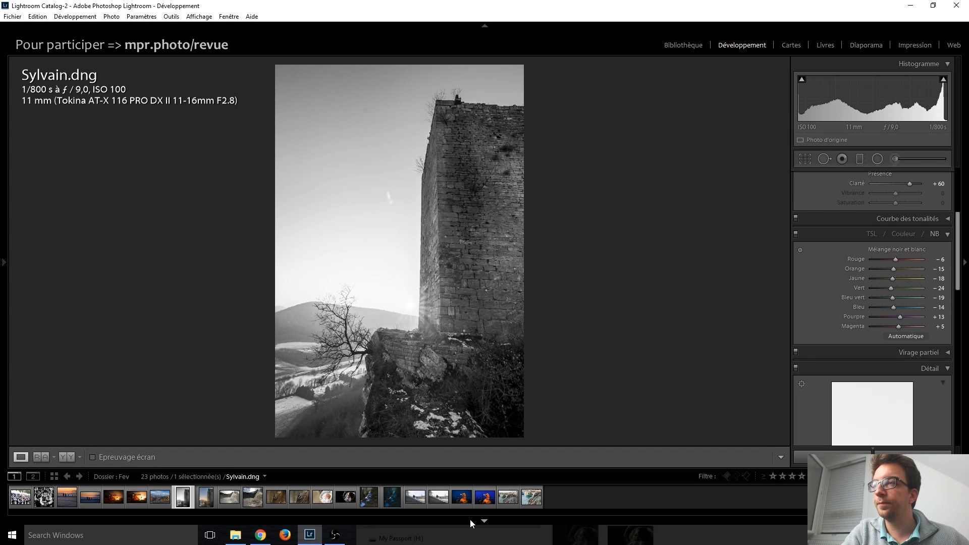
{"action": "key", "text": "f"}
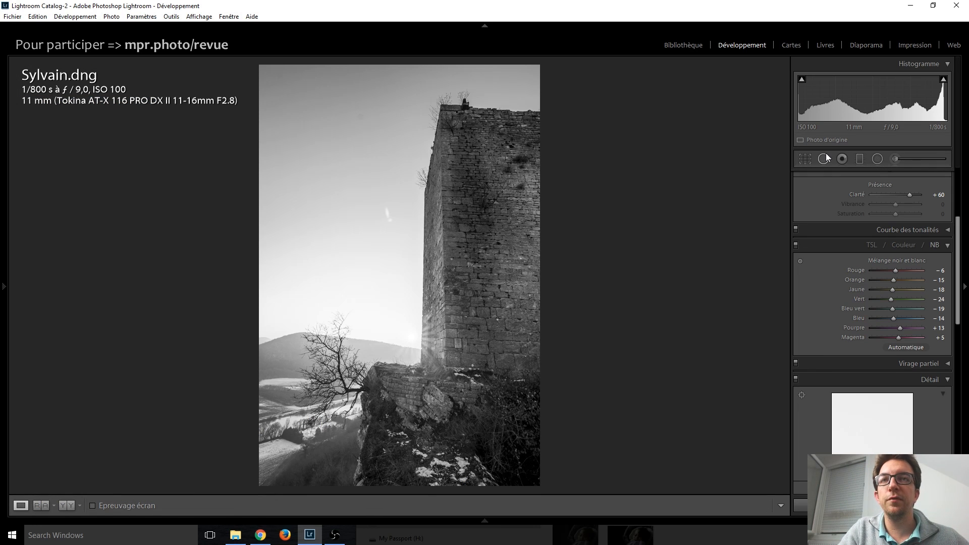
Start spot removal in healing mode, turn on spot visualization, and raise its threshold until dust shows in the sky.
{"action": "left_click", "coordinate": [824, 159]}
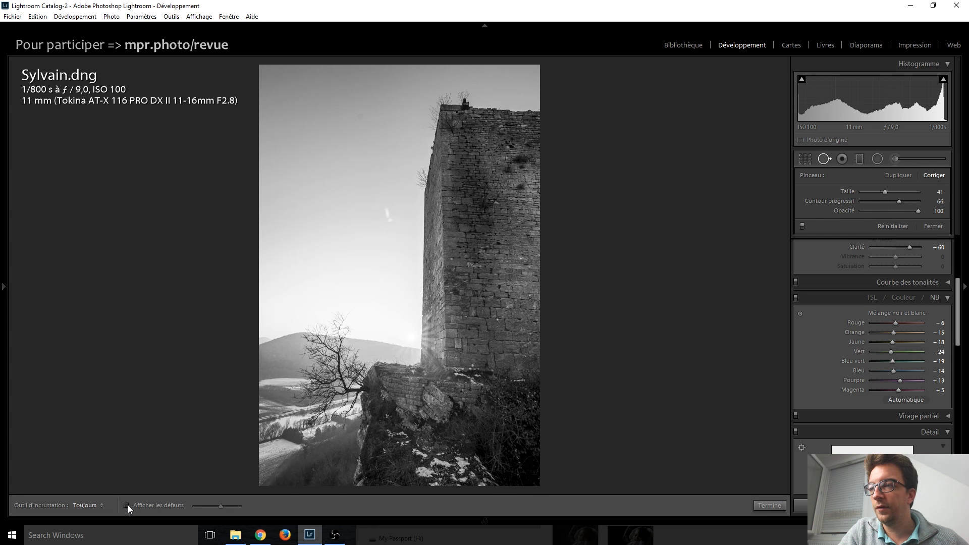
{"action": "left_click", "coordinate": [127, 505]}
{"action": "left_click_drag", "start_coordinate": [221, 508], "coordinate": [234, 506]}
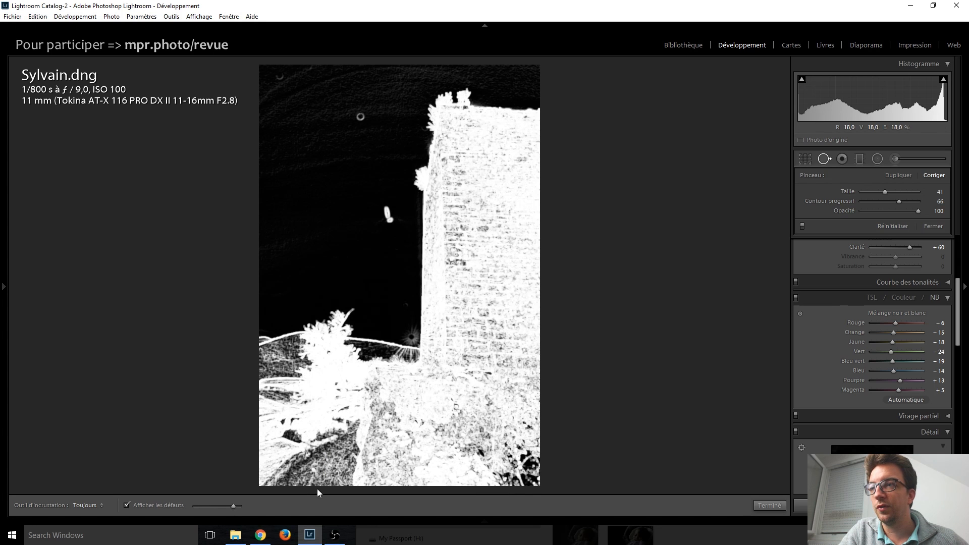
{"action": "left_click_drag", "start_coordinate": [234, 508], "coordinate": [216, 507]}
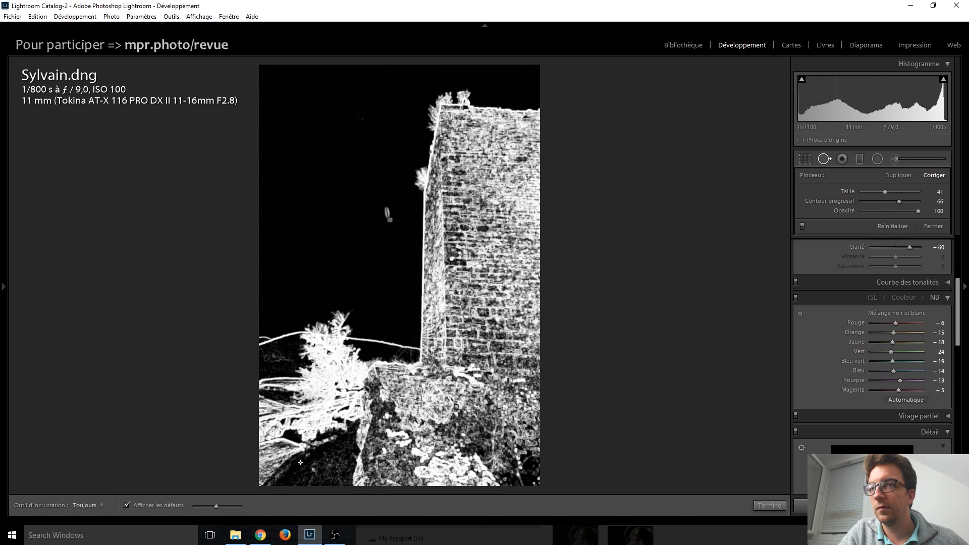
{"action": "left_click", "coordinate": [127, 506]}
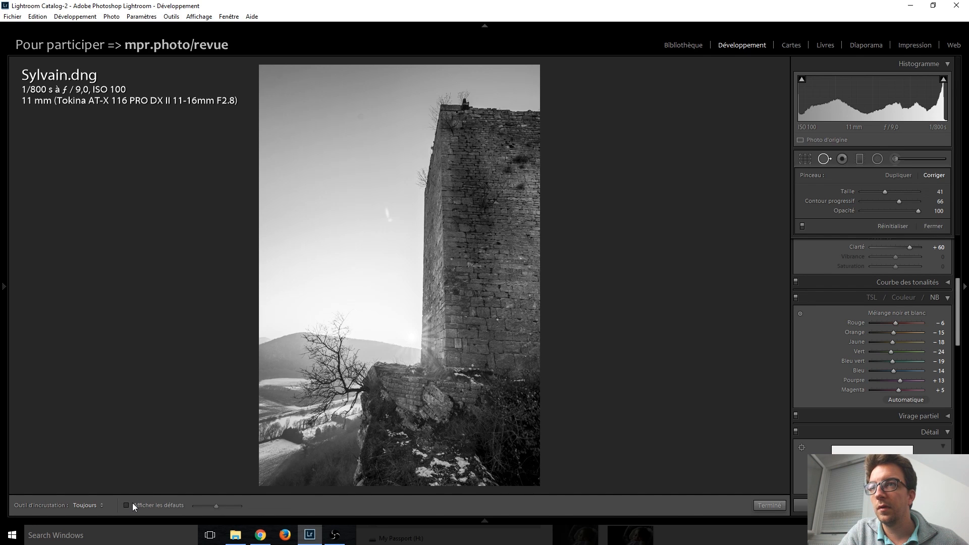
{"action": "left_click", "coordinate": [132, 503]}
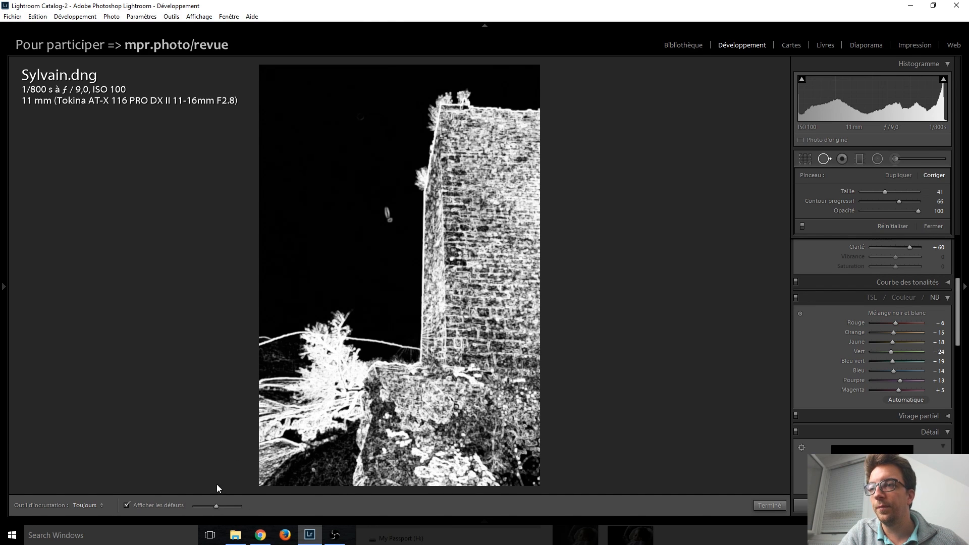
{"action": "left_click_drag", "start_coordinate": [222, 504], "coordinate": [237, 501]}
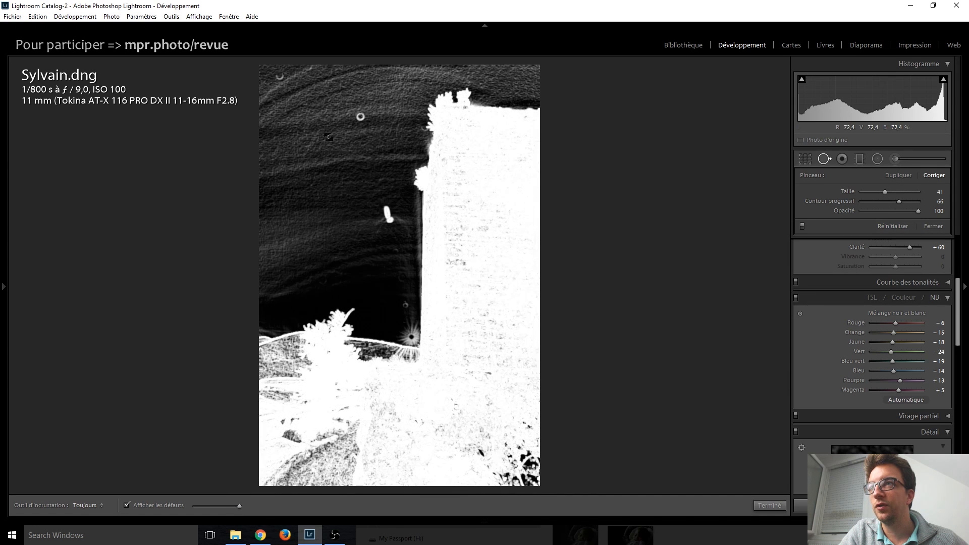
Heal the two ring-shaped dust spots in the upper sky with a brush size of 77, and close spot removal.
{"action": "scroll", "coordinate": [331, 104], "scroll_direction": "up", "scroll_amount": 5}
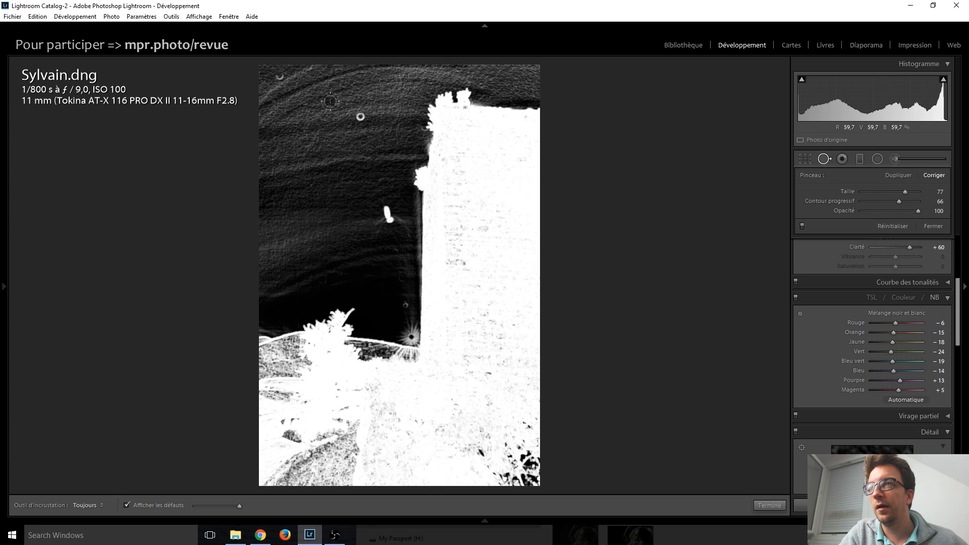
{"action": "left_click", "coordinate": [360, 116]}
{"action": "left_click", "coordinate": [280, 75]}
{"action": "key", "text": "q"}
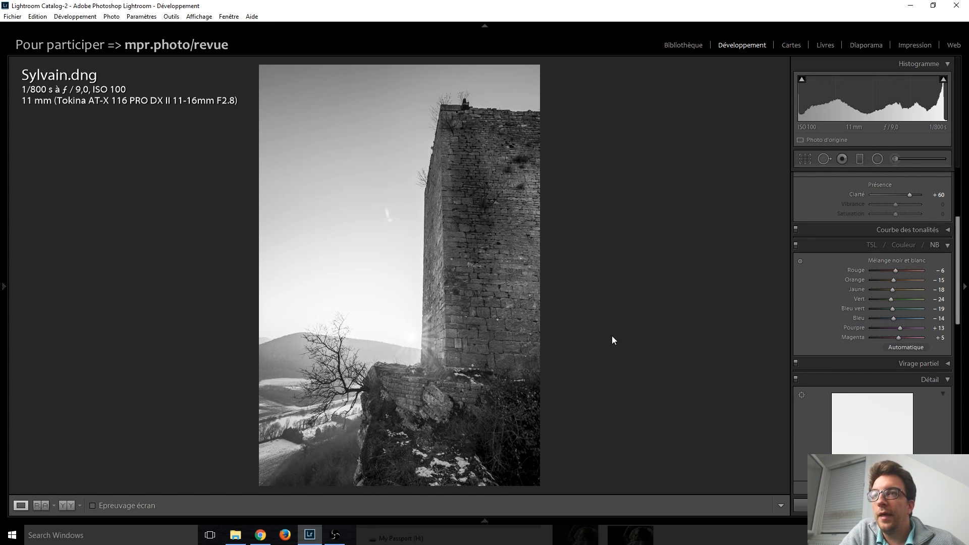
Sharpen the black-and-white tower photo with an amount of 45 and add a post-crop vignette with an amount of −15.
{"action": "scroll", "coordinate": [807, 289], "scroll_direction": "down", "scroll_amount": 5}
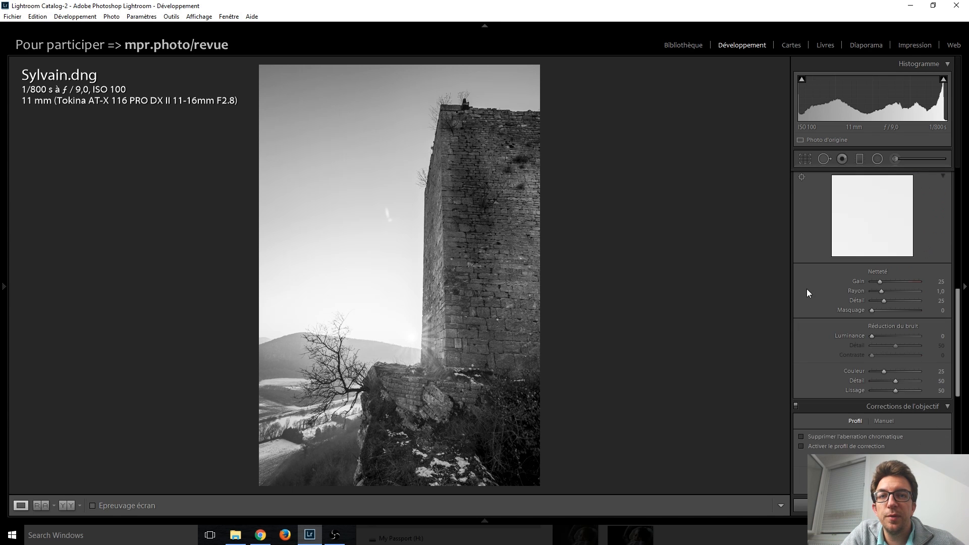
{"action": "left_click_drag", "start_coordinate": [866, 277], "coordinate": [881, 282]}
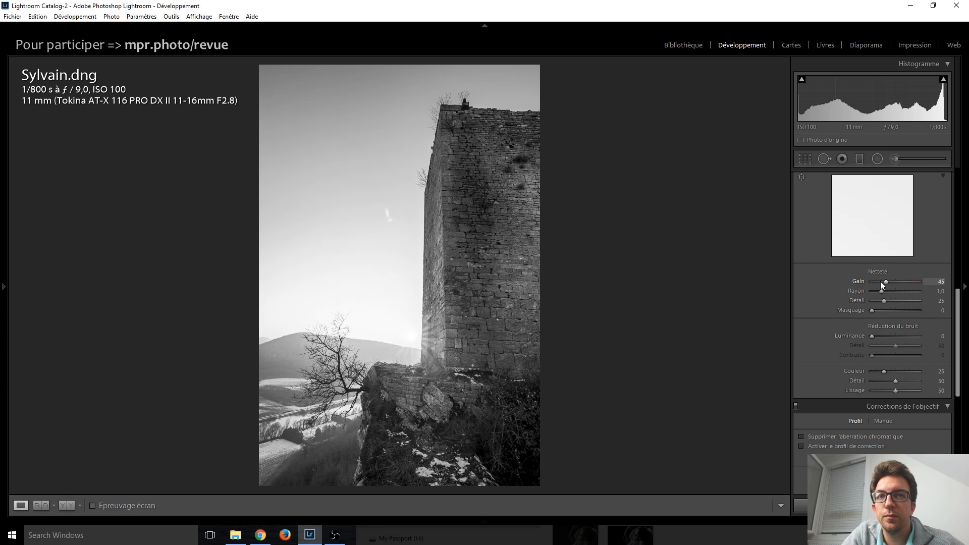
{"action": "scroll", "coordinate": [841, 292], "scroll_direction": "down", "scroll_amount": 5}
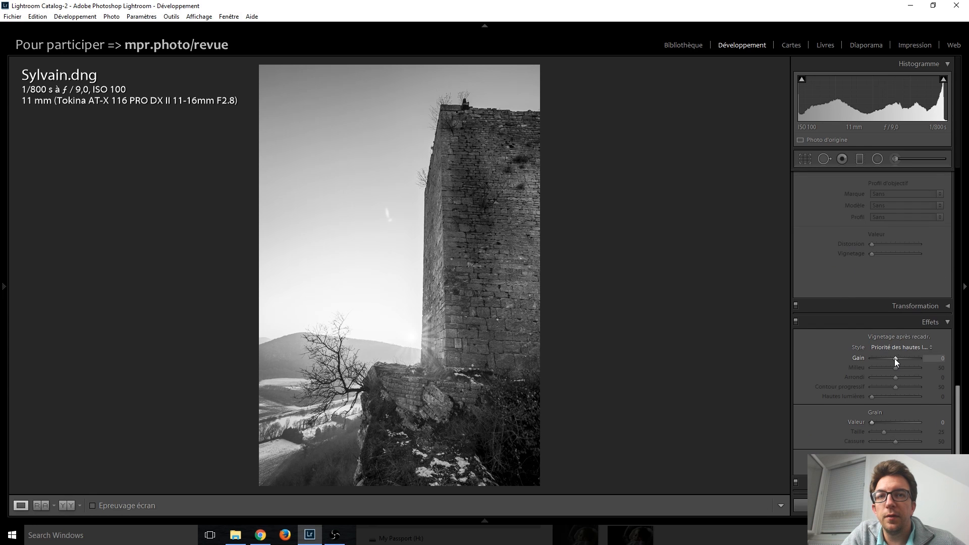
{"action": "scroll", "coordinate": [895, 358], "scroll_direction": "down", "scroll_amount": 5}
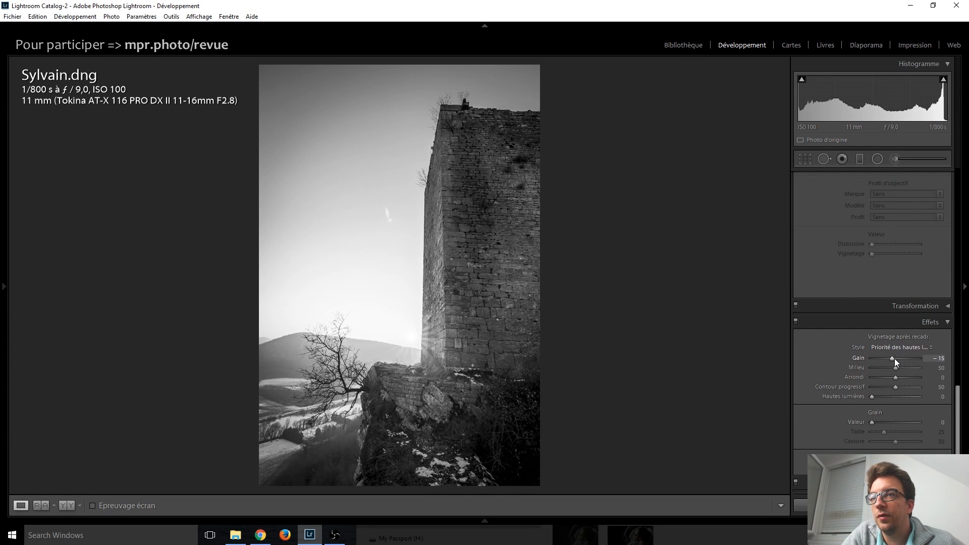
{"action": "key", "text": "Up"}
{"action": "key", "text": "Down"}
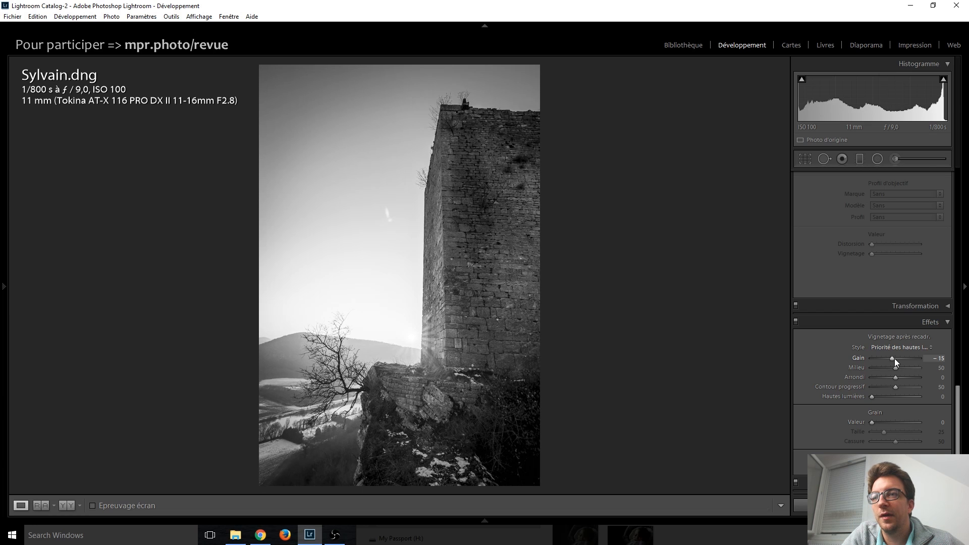
{"action": "key", "text": "Up"}
{"action": "key", "text": "Down"}
Lighten the shadows of the black-and-white tower photo to +40.
{"action": "scroll", "coordinate": [840, 367], "scroll_direction": "up", "scroll_amount": 10}
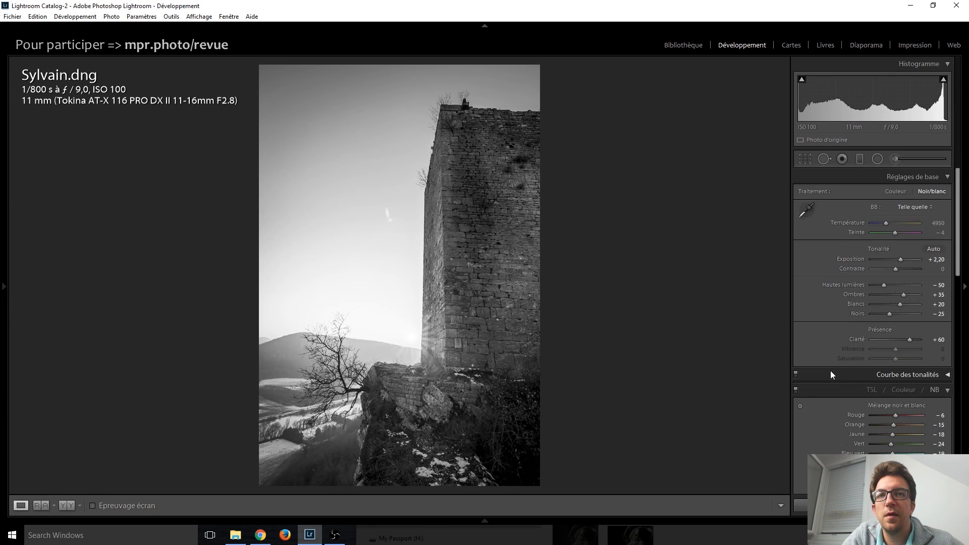
{"action": "key", "text": "Up"}
{"action": "key", "text": "Up"}
{"action": "key", "text": "Up"}
{"action": "key", "text": "Up"}
{"action": "key", "text": "Up"}
{"action": "key", "text": "Down"}
{"action": "key", "text": "Down"}
{"action": "key", "text": "Down"}
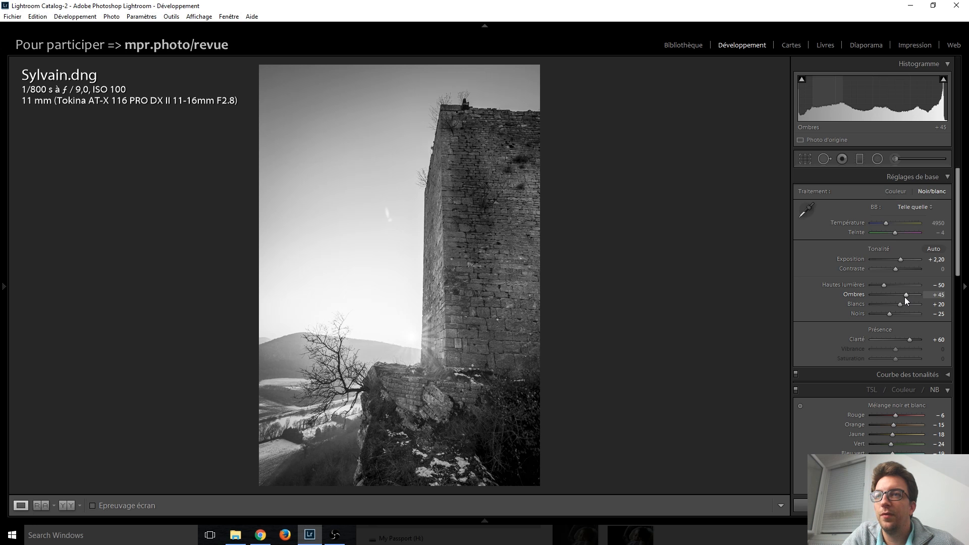
{"action": "key", "text": "Down"}
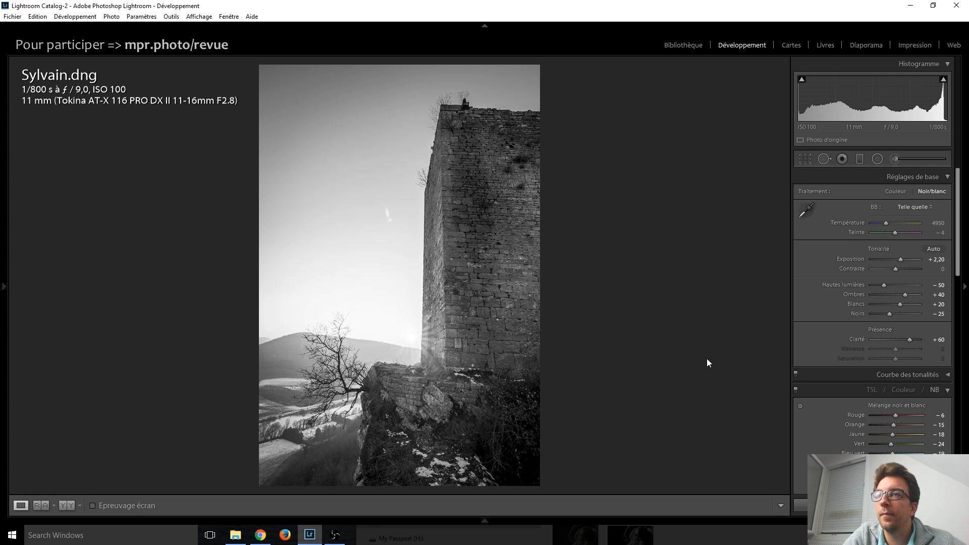
Compare the black-and-white development with the participant's final color version, examining the sun beside the tower wall up close.
{"action": "key", "text": "Right"}
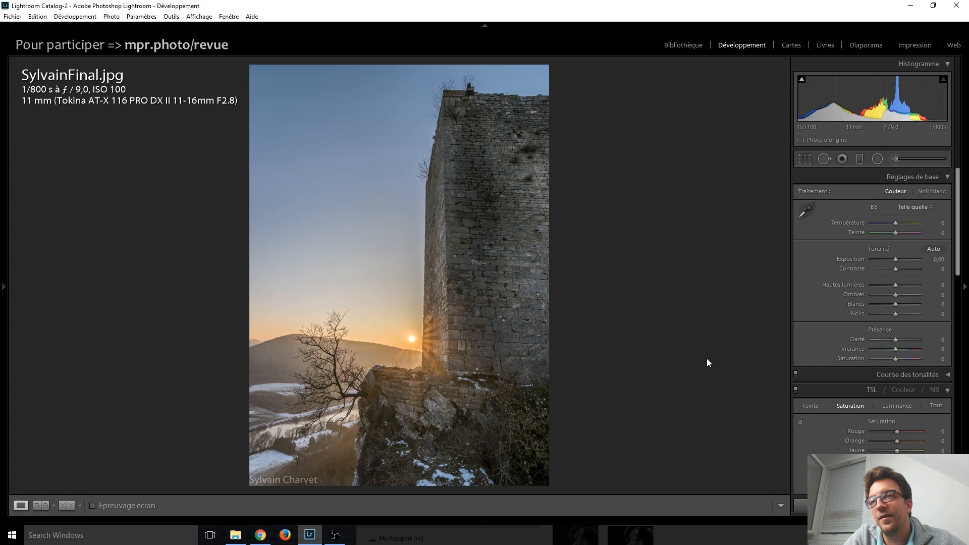
{"action": "left_click", "coordinate": [410, 341]}
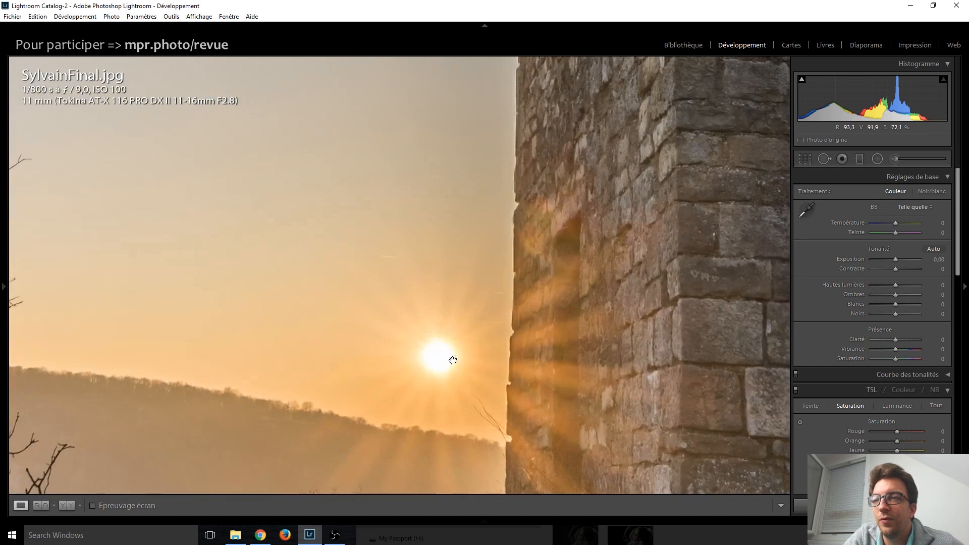
{"action": "left_click", "coordinate": [556, 349]}
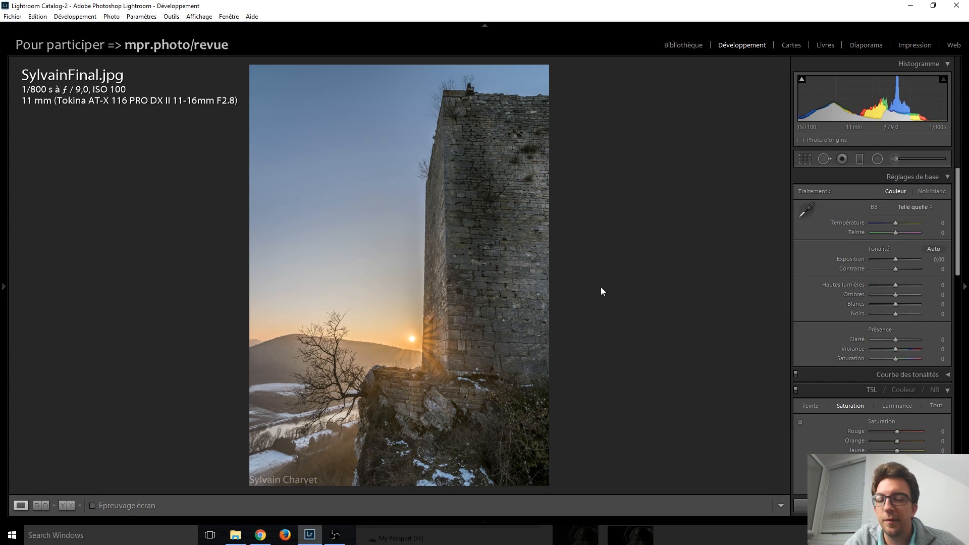
{"action": "key", "text": "Left"}
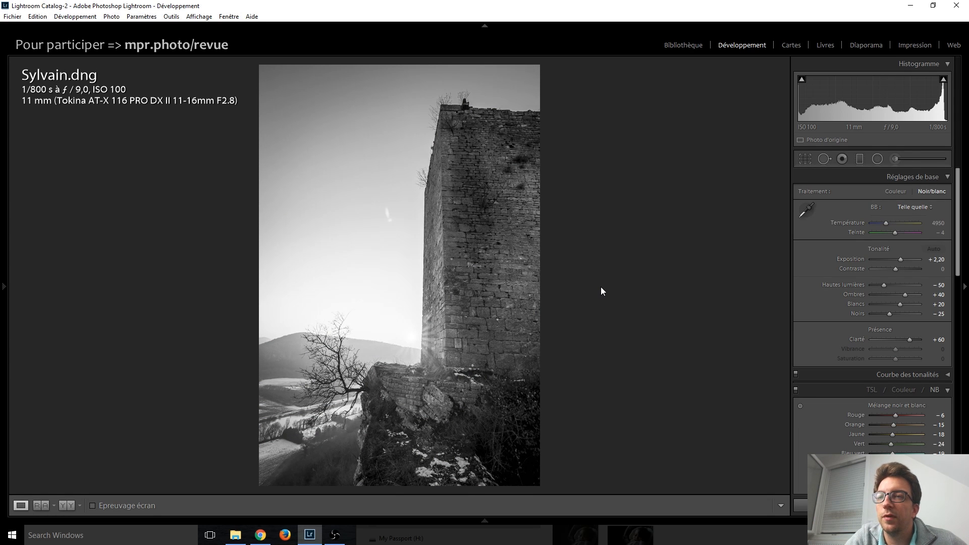
{"action": "key", "text": "Right"}
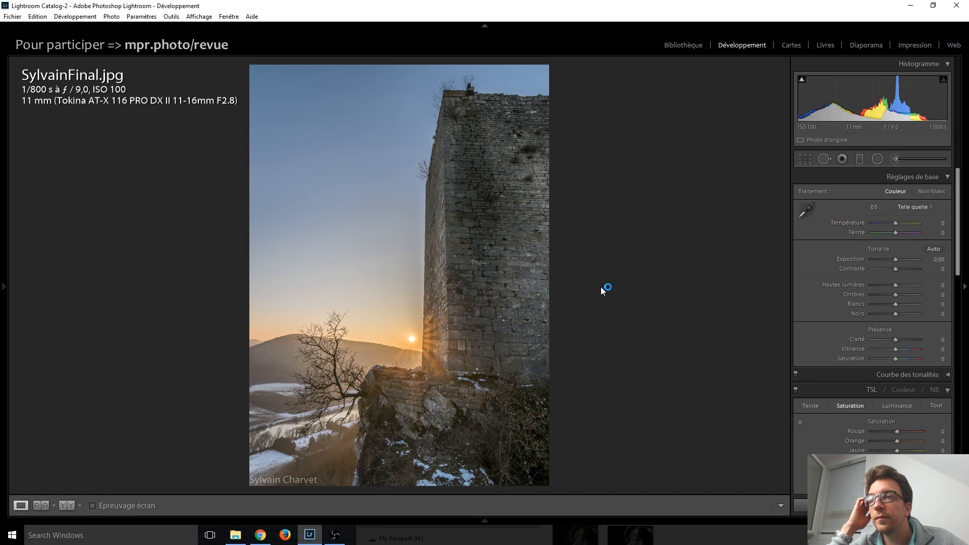
Open the raw photo of the pool waterfall and crop it slightly tighter on all sides, keeping the original aspect ratio.
{"action": "key", "text": "Right"}
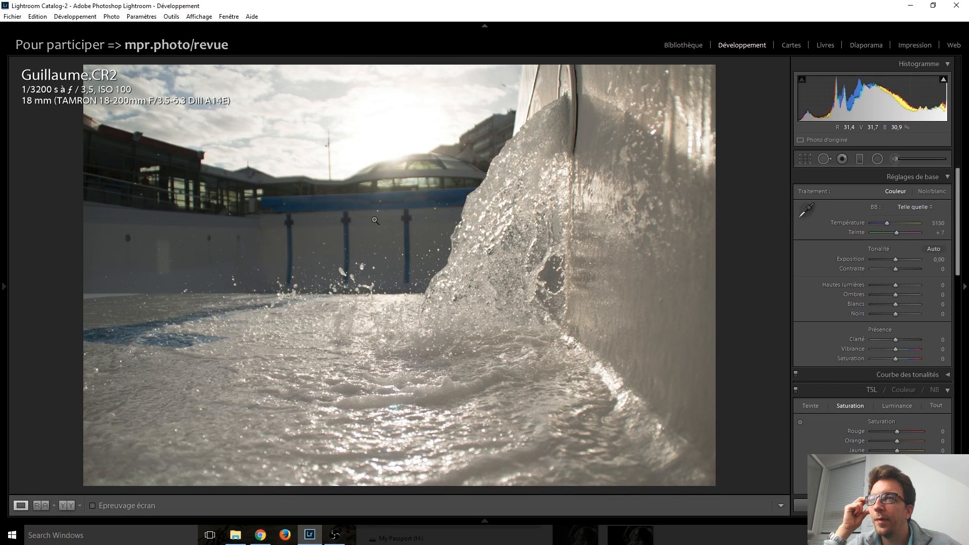
{"action": "left_click", "coordinate": [810, 163]}
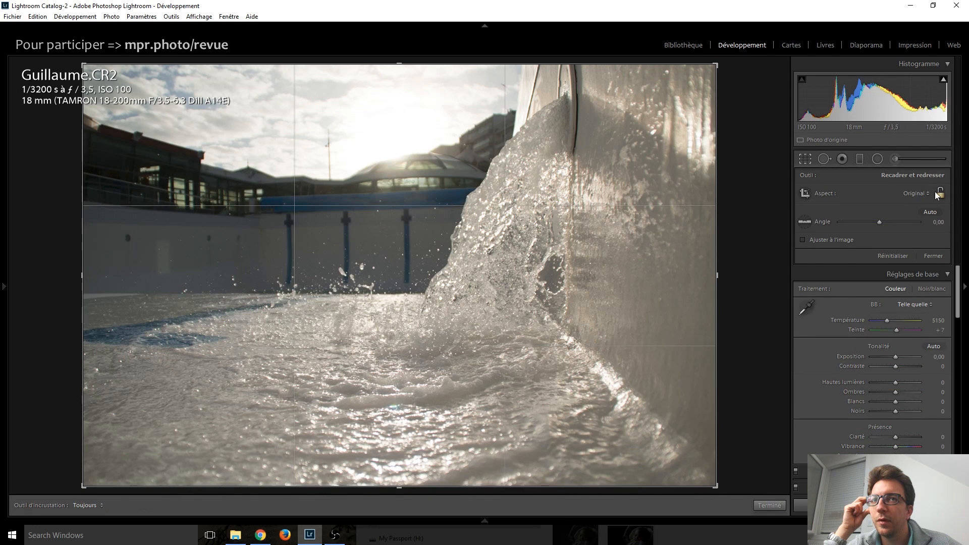
{"action": "left_click_drag", "start_coordinate": [716, 486], "coordinate": [668, 453]}
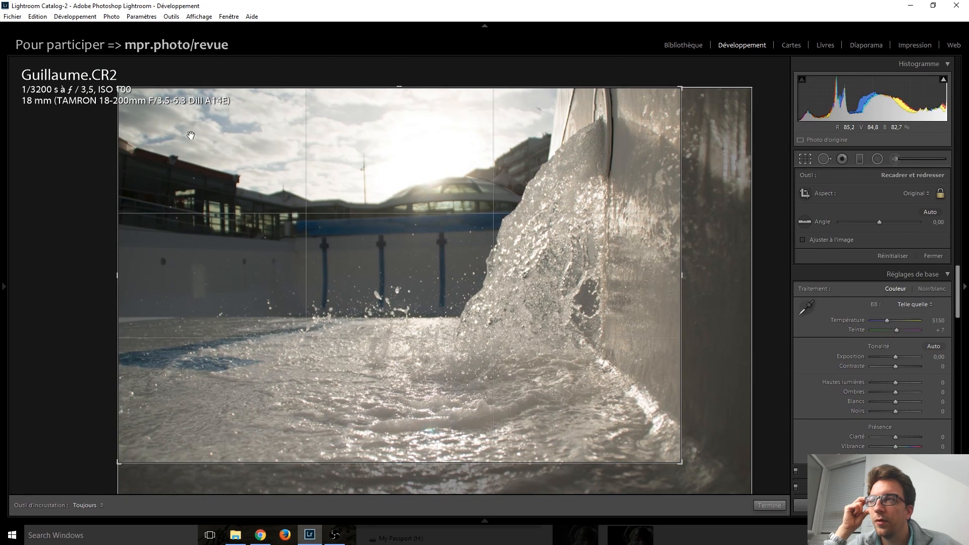
{"action": "mouse_move", "coordinate": [119, 89]}
{"action": "left_mouse_down"}
{"action": "mouse_move", "coordinate": [137, 97]}
{"action": "mouse_move", "coordinate": [128, 95]}
{"action": "left_mouse_up"}
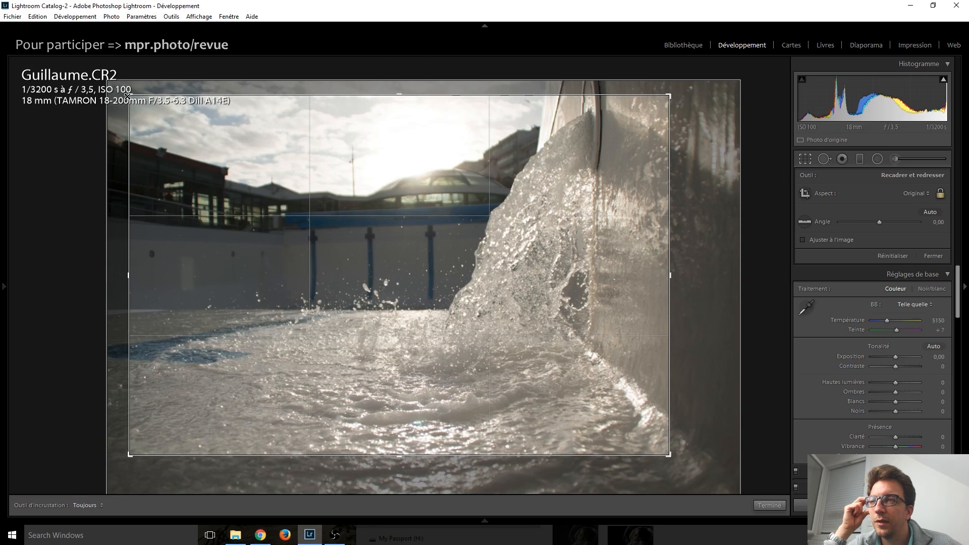
{"action": "key", "text": "Return"}
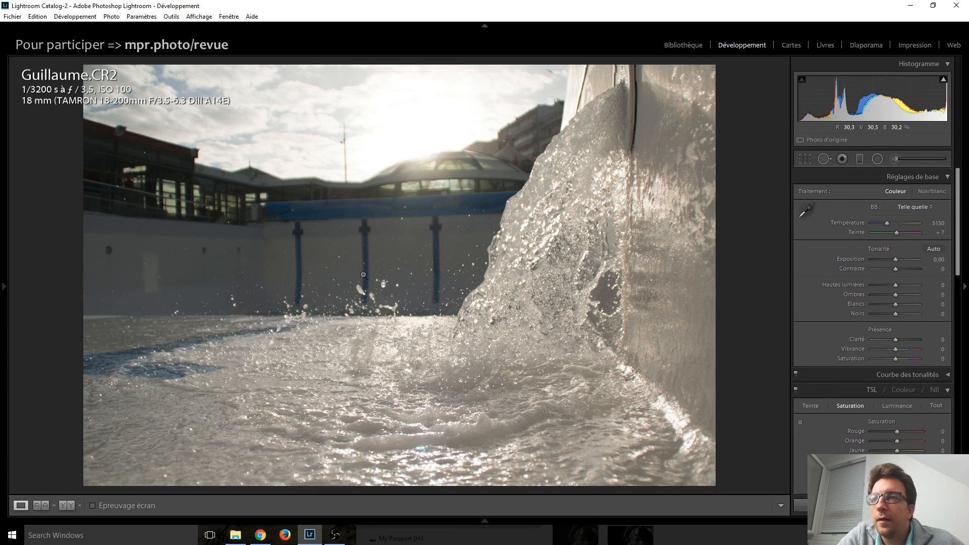
Remove the mast from the sky with healing strokes at brush size 36, sample a nearby patch of sky, and close spot removal.
{"action": "left_click", "coordinate": [337, 147]}
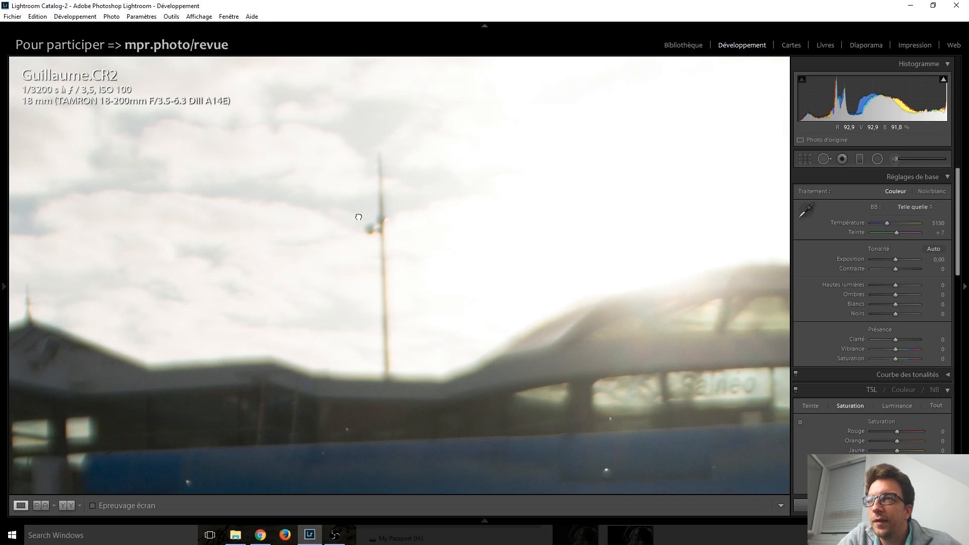
{"action": "left_click", "coordinate": [824, 158]}
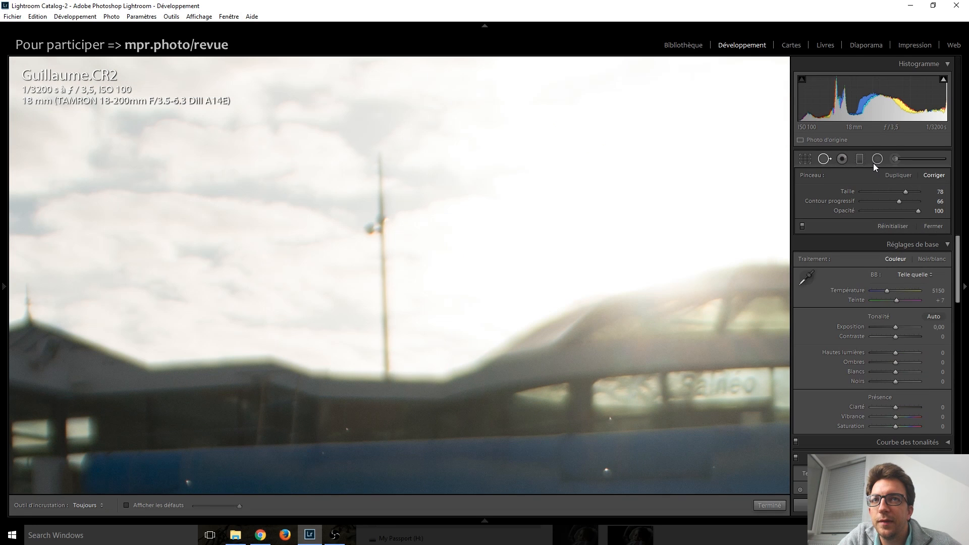
{"action": "scroll", "coordinate": [430, 173], "scroll_direction": "down", "scroll_amount": 4}
{"action": "scroll", "coordinate": [392, 173], "scroll_direction": "down", "scroll_amount": 10}
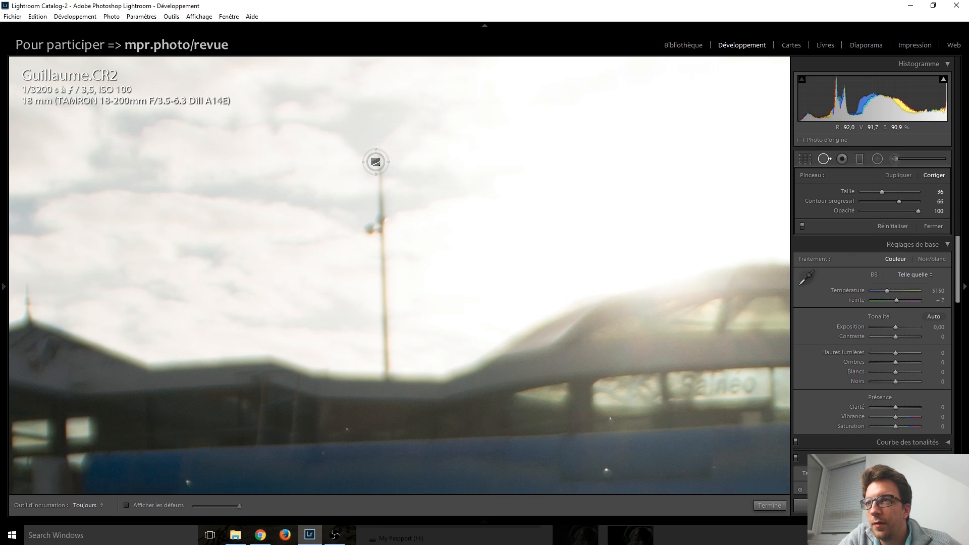
{"action": "left_click_drag", "start_coordinate": [376, 157], "coordinate": [383, 226]}
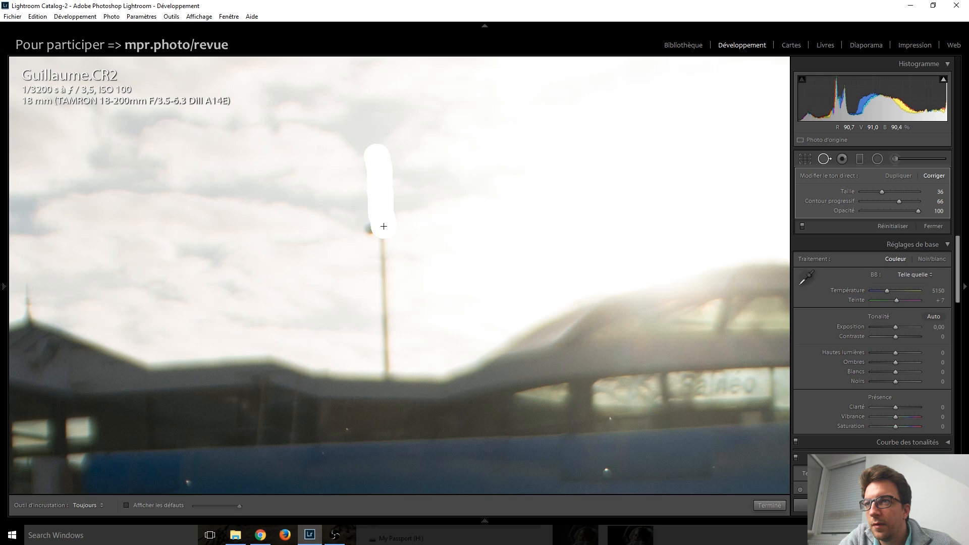
{"action": "left_click_drag", "start_coordinate": [384, 226], "coordinate": [390, 371]}
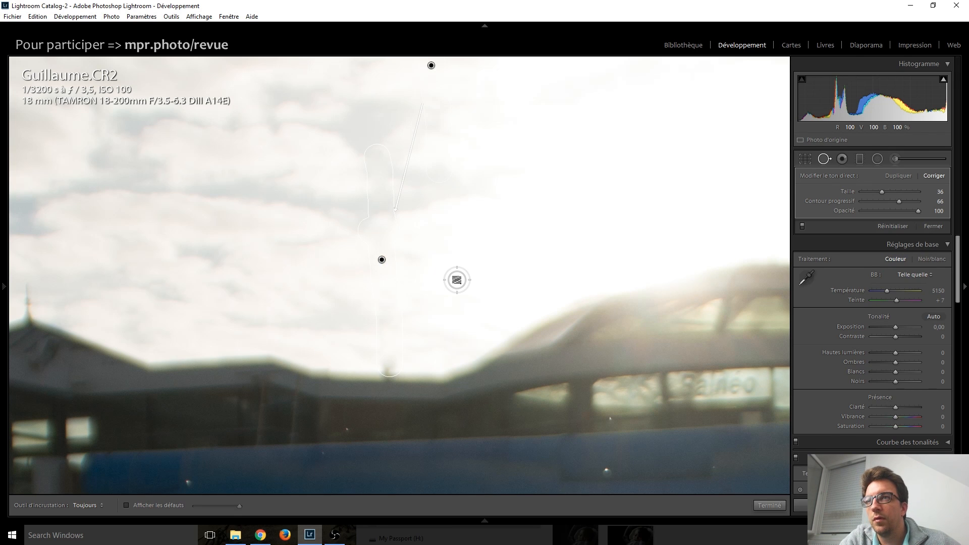
{"action": "left_click_drag", "start_coordinate": [430, 66], "coordinate": [416, 265]}
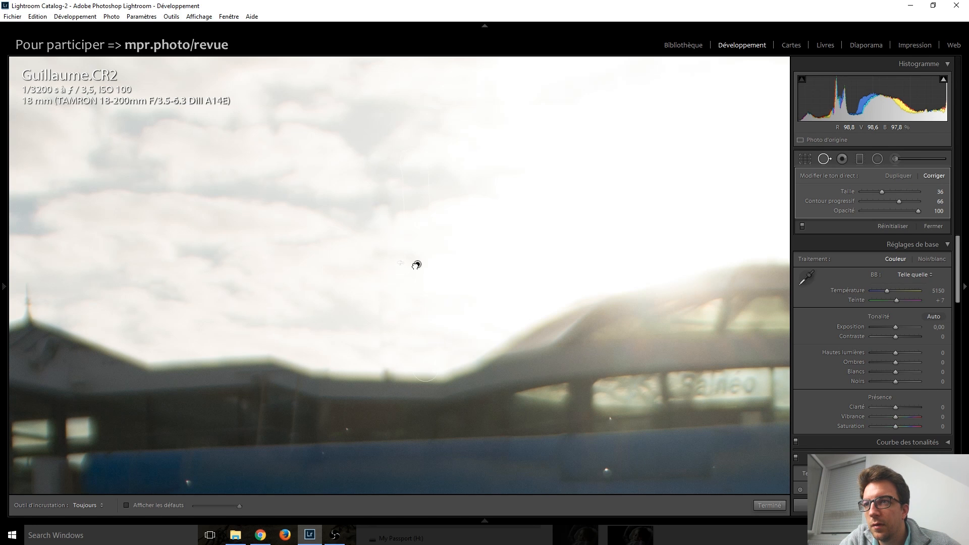
{"action": "key", "text": "q"}
{"action": "left_click_drag", "start_coordinate": [247, 234], "coordinate": [438, 249]}
{"action": "left_click_drag", "start_coordinate": [251, 275], "coordinate": [441, 283]}
{"action": "left_click", "coordinate": [483, 285]}
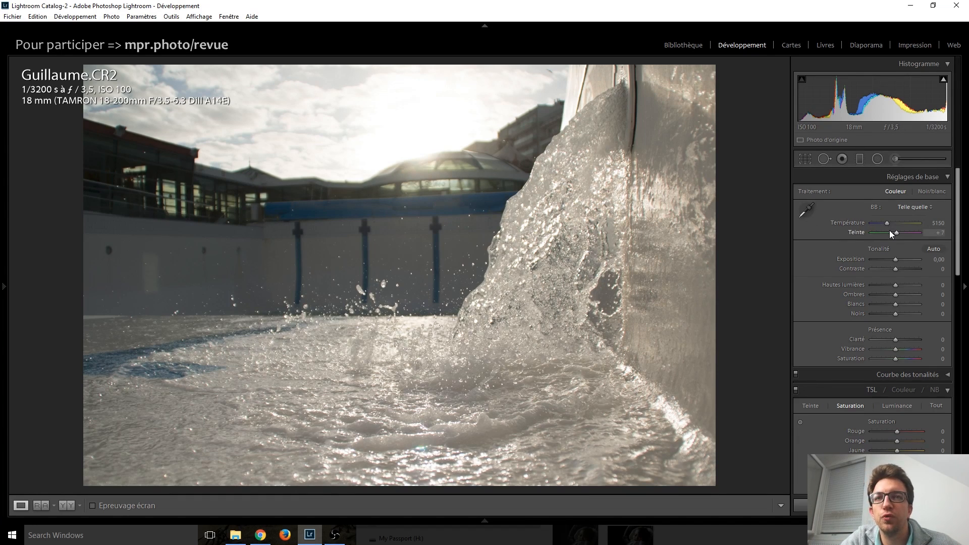
Try warming the waterfall photo with a white balance temperature of 6900.
{"action": "key", "text": "Up"}
{"action": "key", "text": "Up"}
{"action": "key", "text": "Up"}
{"action": "key", "text": "Up"}
{"action": "key", "text": "Up"}
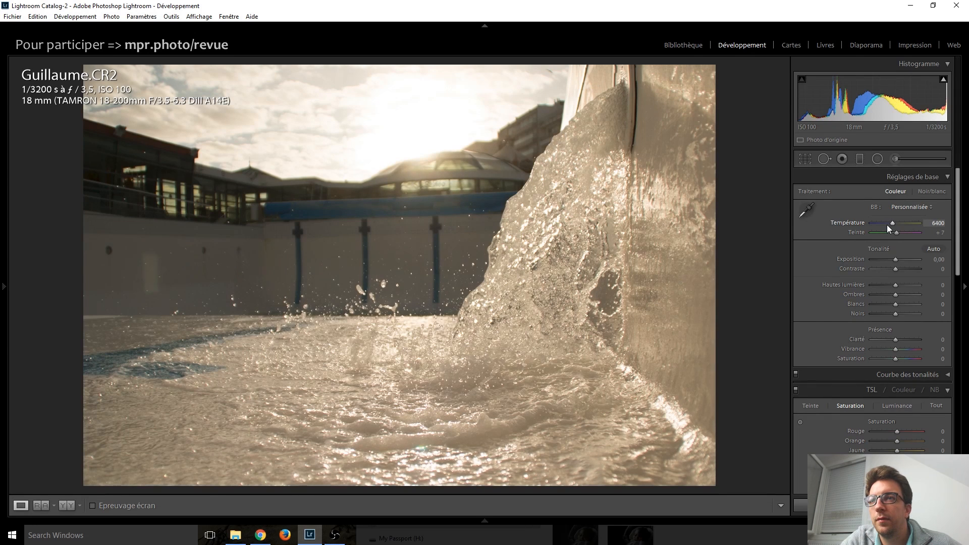
{"action": "key", "text": "Down"}
{"action": "key", "text": "Down"}
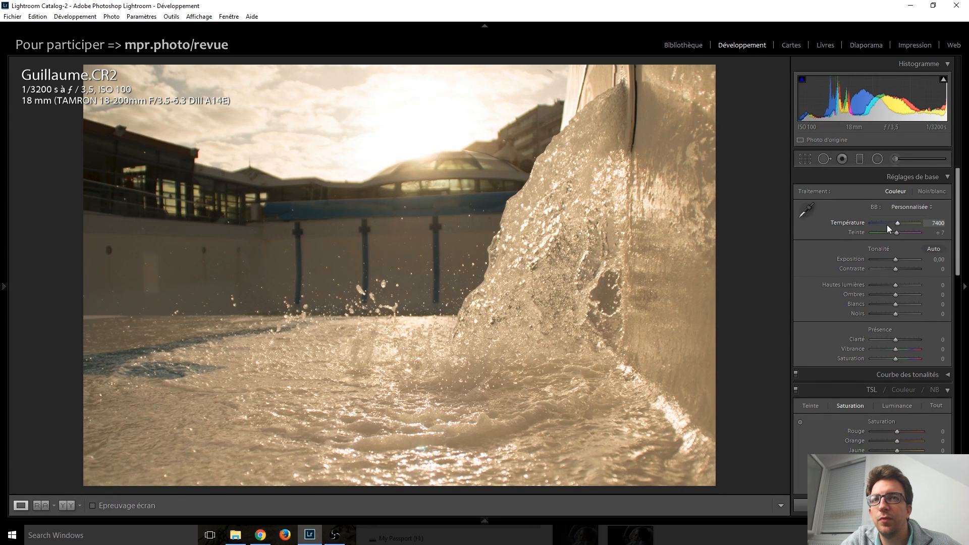
{"action": "key", "text": "Up"}
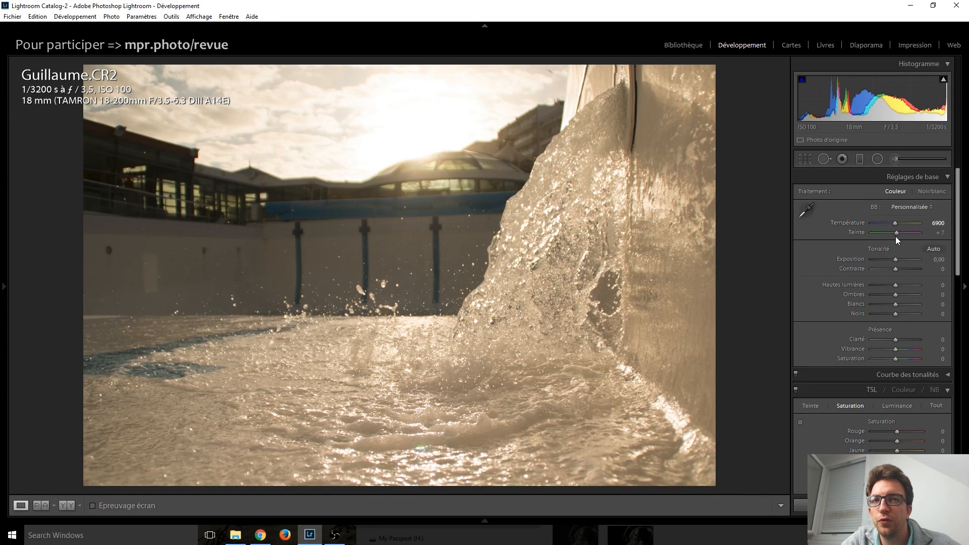
Shift the waterfall photo's white balance toward magenta with a tint of +22.
{"action": "key", "text": "Up"}
{"action": "key", "text": "Up"}
{"action": "key", "text": "Up"}
{"action": "key", "text": "Up"}
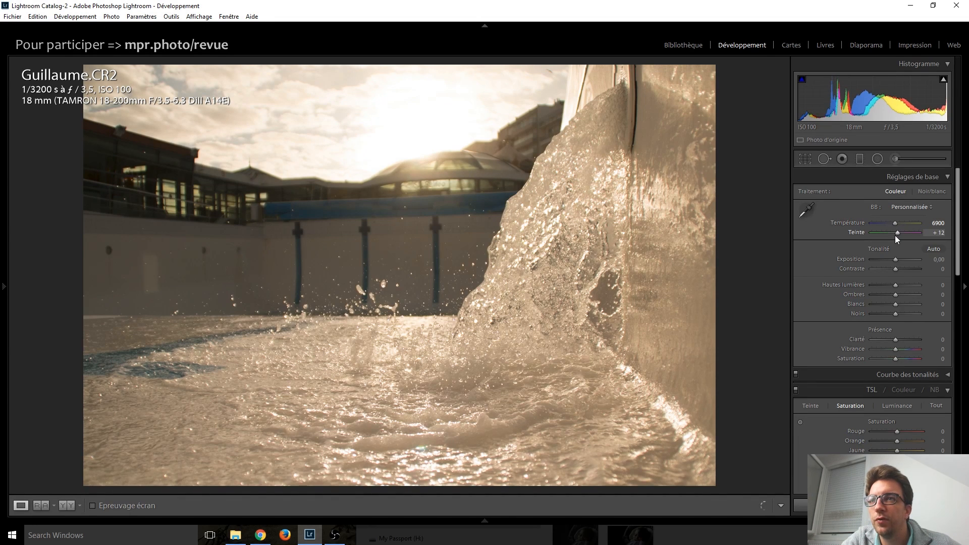
{"action": "key", "text": "Down"}
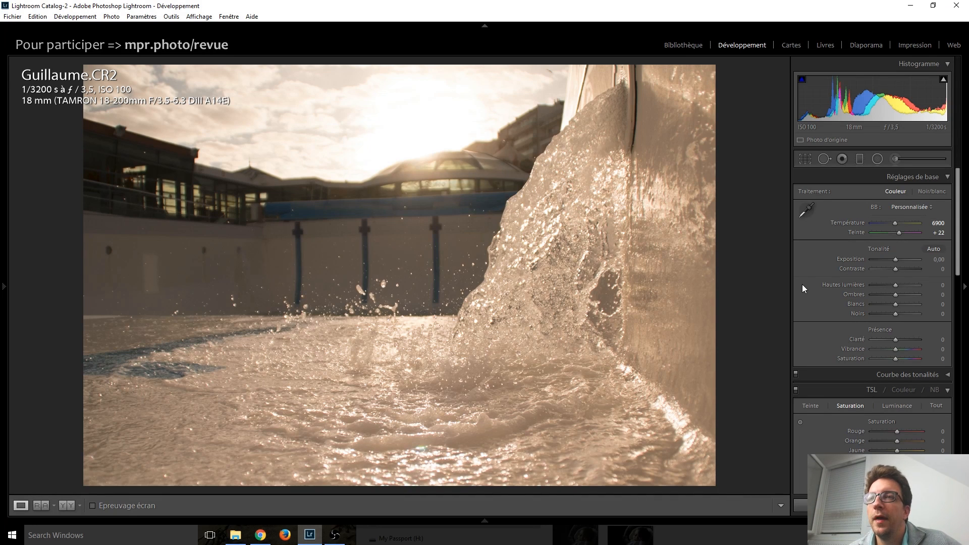
Try muting the waterfall photo's colors by lowering the saturation to −40.
{"action": "key", "text": "Down"}
{"action": "key", "text": "Down"}
{"action": "key", "text": "Down"}
{"action": "key", "text": "Down"}
{"action": "key", "text": "Down"}
{"action": "key", "text": "Down"}
{"action": "key", "text": "Down"}
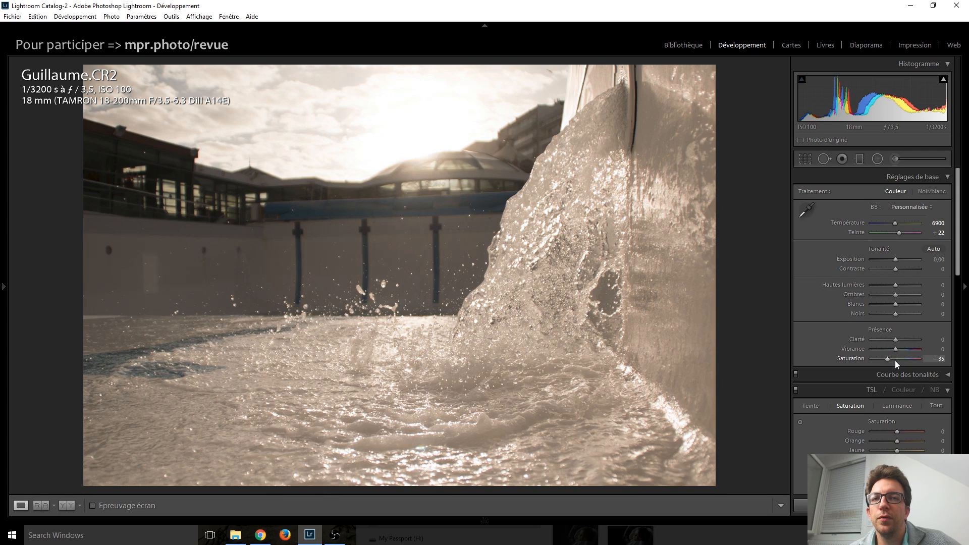
{"action": "key", "text": "Down"}
{"action": "key", "text": "Down"}
Try a warmer temperature of 8388 on the desaturated waterfall photo, and reset both temperature and saturation to their default values.
{"action": "key", "text": "Up"}
{"action": "key", "text": "Up"}
{"action": "key", "text": "Up"}
{"action": "key", "text": "Up"}
{"action": "key", "text": "Up"}
{"action": "key", "text": "Up"}
{"action": "key", "text": "Up"}
{"action": "key", "text": "Up"}
{"action": "key", "text": "Up"}
{"action": "key", "text": "Up"}
{"action": "key", "text": "Up"}
{"action": "key", "text": "Up"}
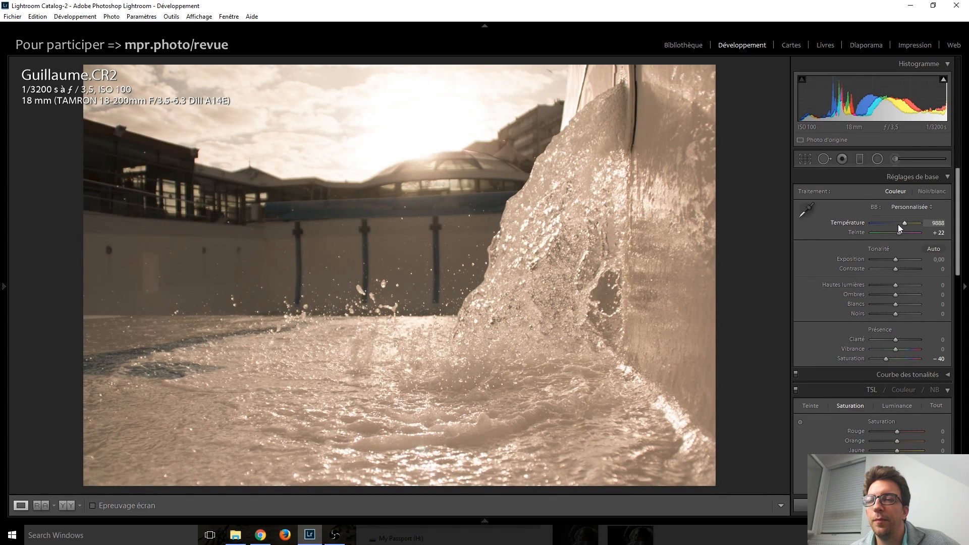
{"action": "key", "text": "Down"}
{"action": "key", "text": "Down"}
{"action": "key", "text": "Down"}
{"action": "key", "text": "Down"}
{"action": "key", "text": "Down"}
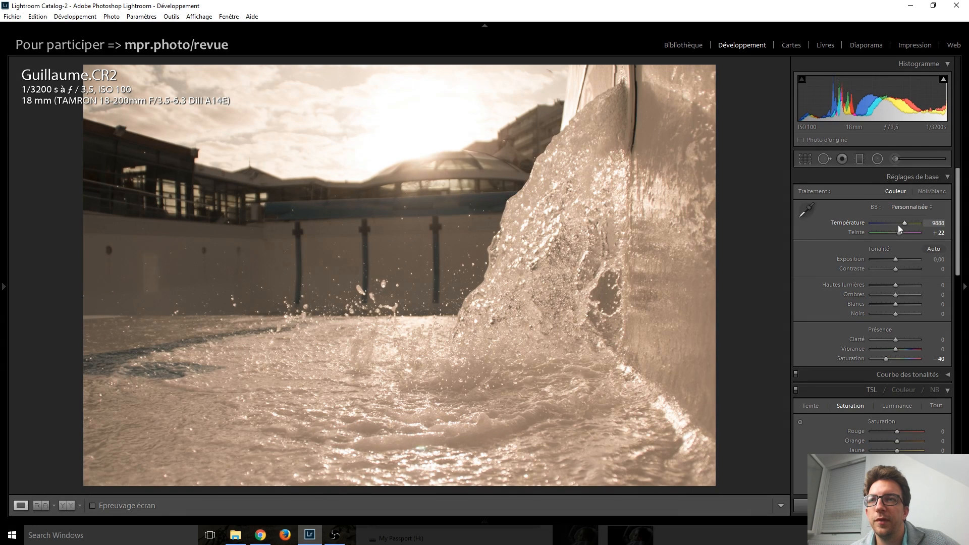
{"action": "key", "text": "Down"}
{"action": "key", "text": "Down"}
{"action": "key", "text": "Down"}
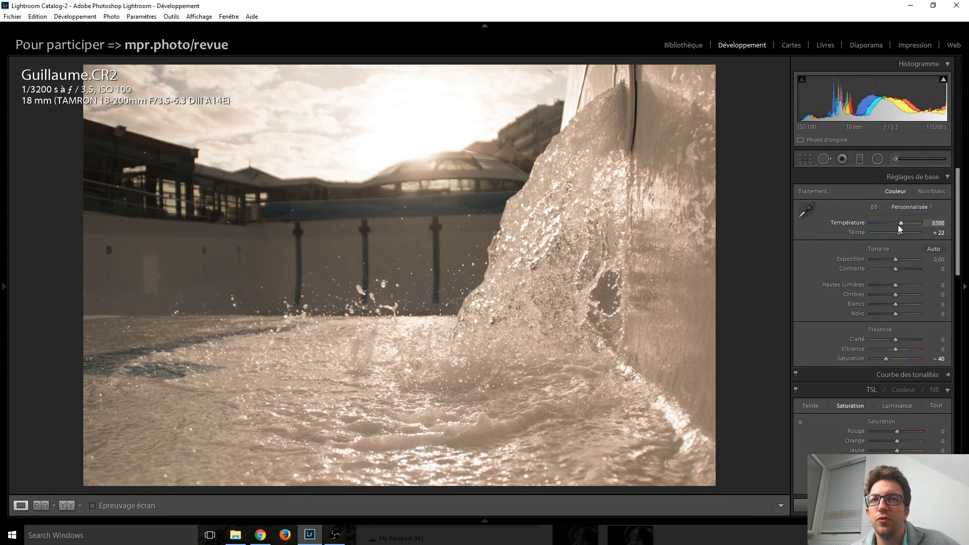
{"action": "double_click", "coordinate": [899, 225]}
{"action": "double_click", "coordinate": [887, 359]}
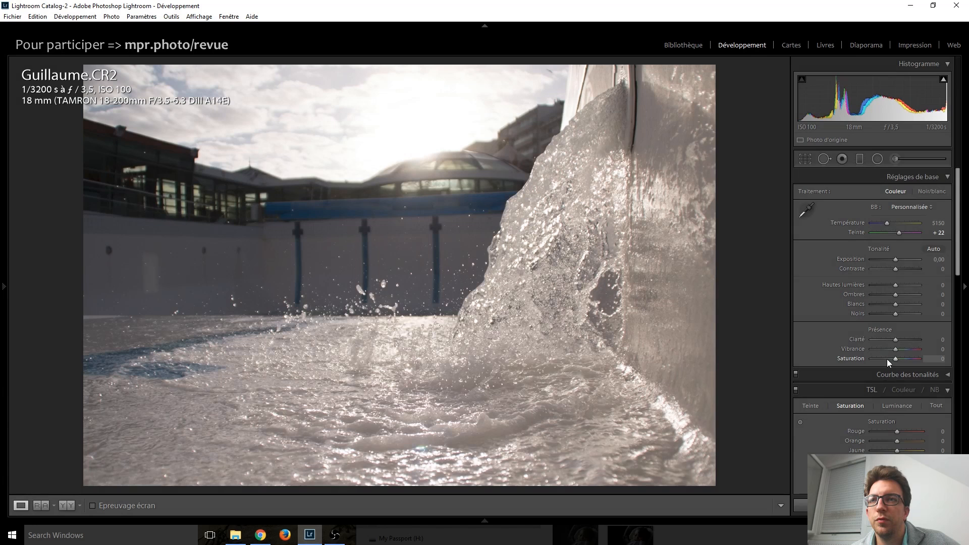
Convert the waterfall photo to black and white and raise its contrast to +50.
{"action": "left_click", "coordinate": [934, 390]}
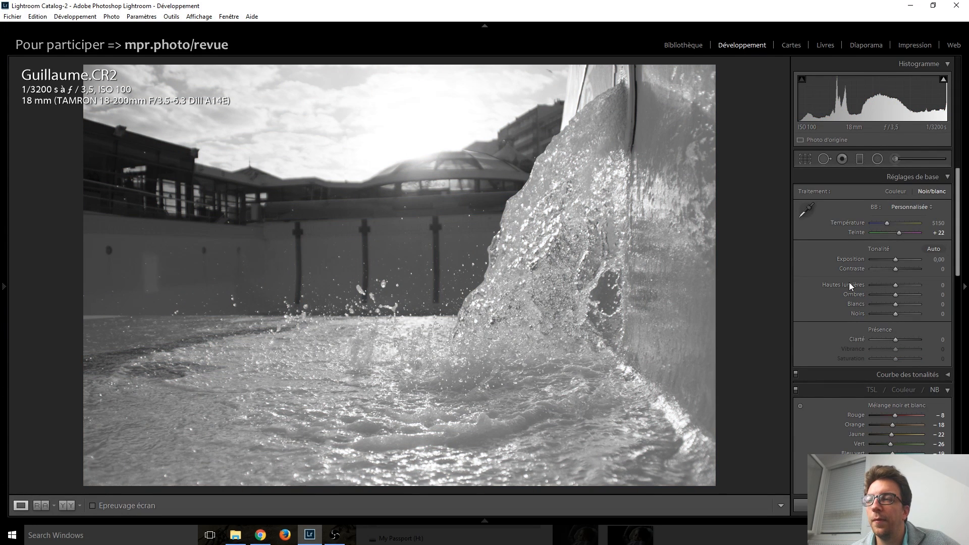
{"action": "left_click_drag", "start_coordinate": [896, 268], "coordinate": [899, 269]}
{"action": "key", "text": "Up"}
{"action": "key", "text": "Up"}
{"action": "key", "text": "Up"}
{"action": "key", "text": "Up"}
{"action": "key", "text": "Up"}
{"action": "key", "text": "Up"}
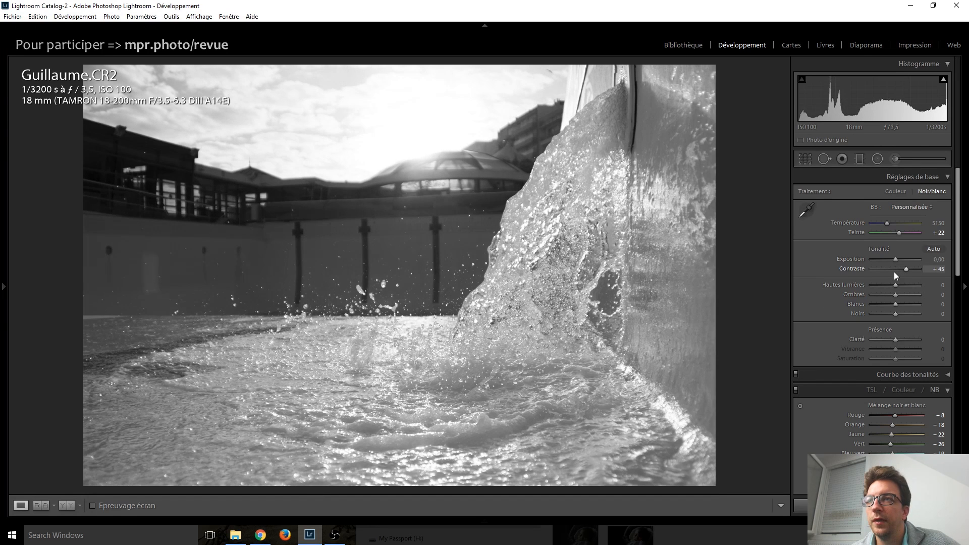
{"action": "key", "text": "Up"}
{"action": "key", "text": "Up"}
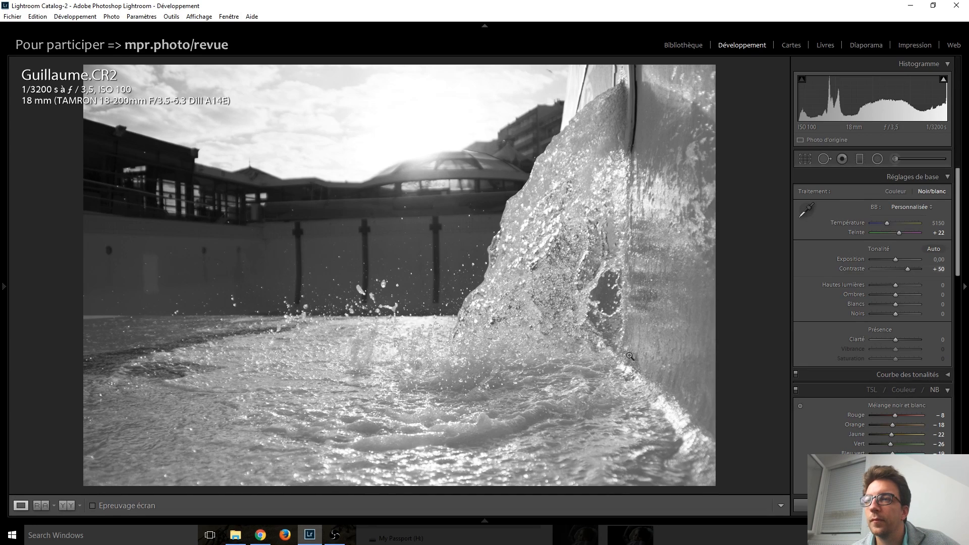
Inspect the water detail up close, and try a clarity of +45 on the waterfall photo before resetting it to default.
{"action": "left_click", "coordinate": [345, 273]}
{"action": "left_click_drag", "start_coordinate": [345, 273], "coordinate": [442, 456]}
{"action": "left_click_drag", "start_coordinate": [677, 178], "coordinate": [495, 203]}
{"action": "left_click", "coordinate": [495, 203]}
{"action": "left_click", "coordinate": [525, 254]}
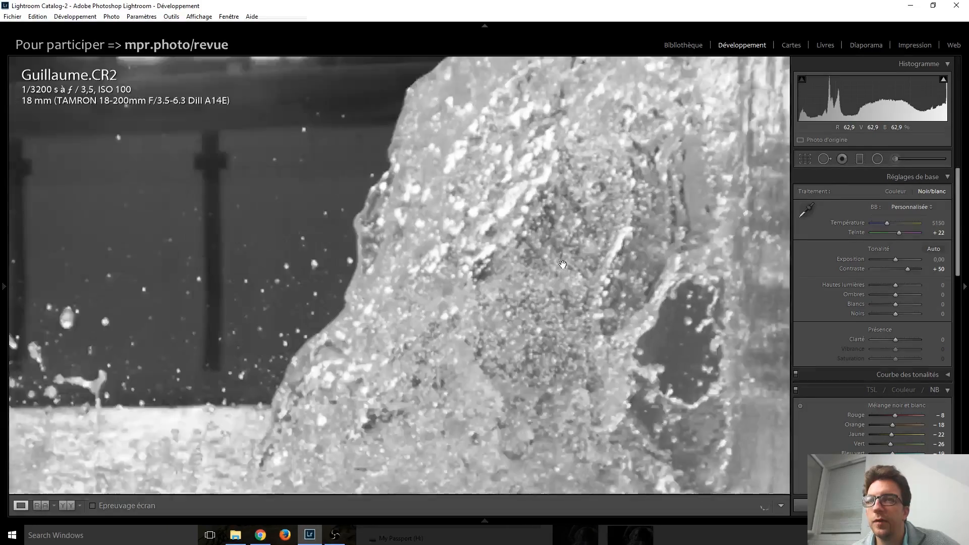
{"action": "left_click", "coordinate": [399, 251]}
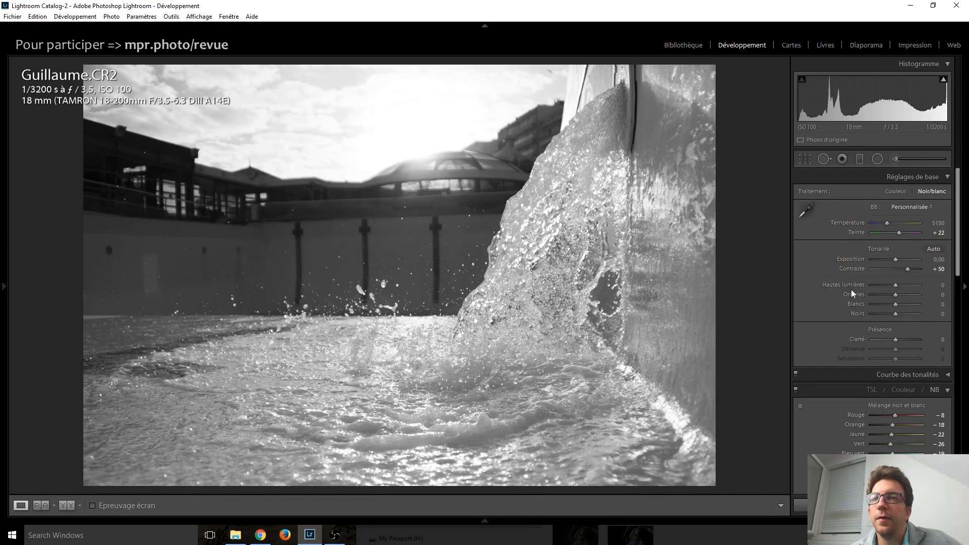
{"action": "key", "text": "Up"}
{"action": "key", "text": "Up"}
{"action": "key", "text": "Up"}
{"action": "key", "text": "Up"}
{"action": "key", "text": "Up"}
{"action": "key", "text": "Up"}
{"action": "key", "text": "Up"}
{"action": "key", "text": "Up"}
{"action": "key", "text": "Up"}
{"action": "key", "text": "Up"}
{"action": "key", "text": "Up"}
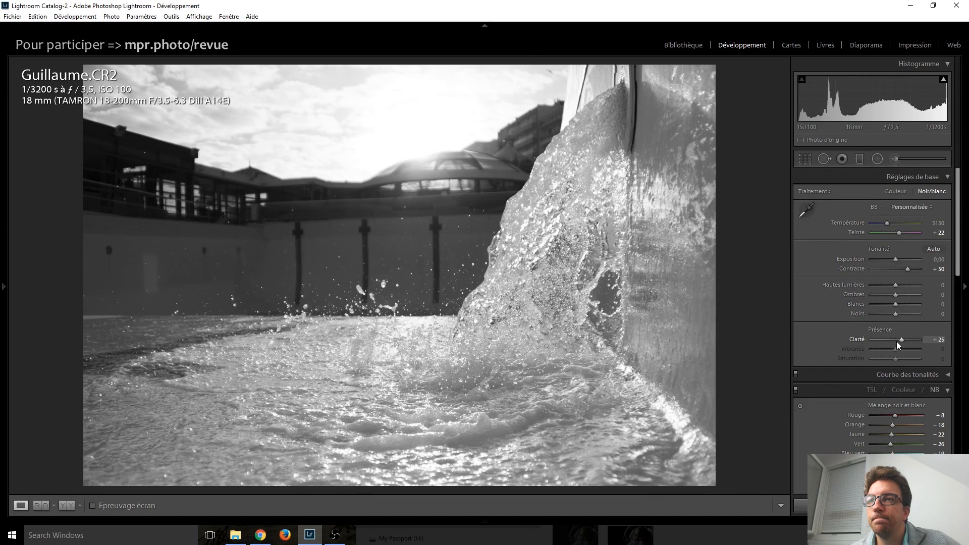
{"action": "key", "text": "Down"}
{"action": "key", "text": "Down"}
{"action": "key", "text": "Down"}
{"action": "key", "text": "Down"}
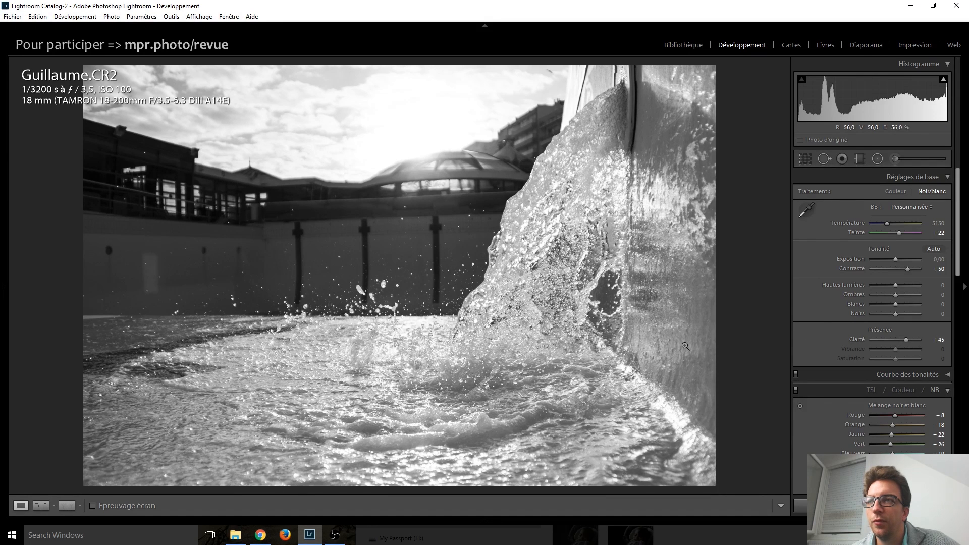
{"action": "double_click", "coordinate": [906, 340]}
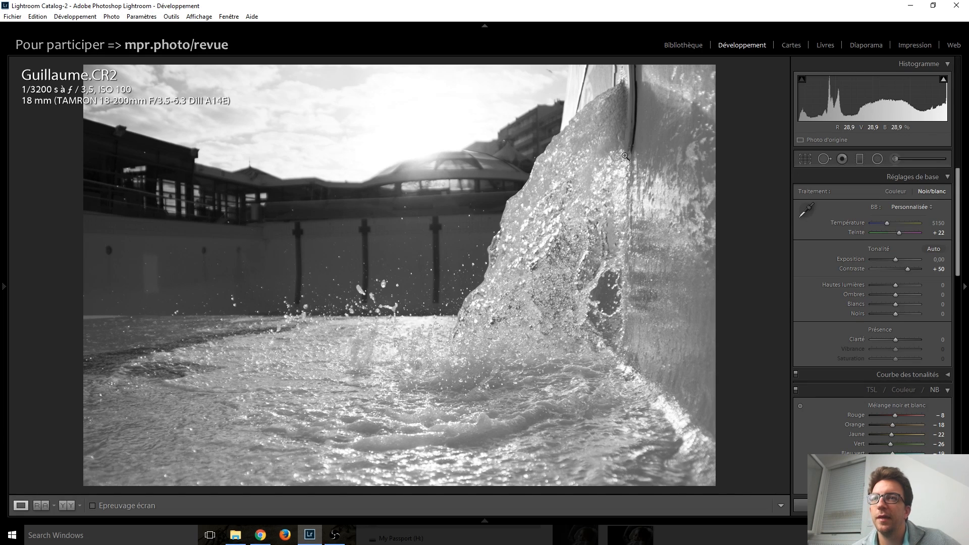
Paint the bright sky around the sun with an adjustment brush at exposure −0.70, clarity −25 and sharpness −21.
{"action": "left_click", "coordinate": [906, 160]}
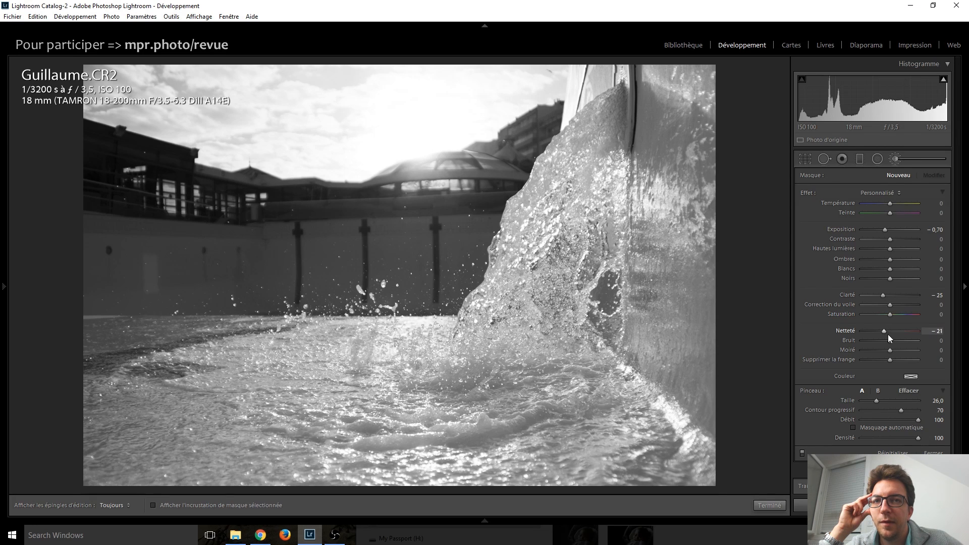
{"action": "key", "text": "h"}
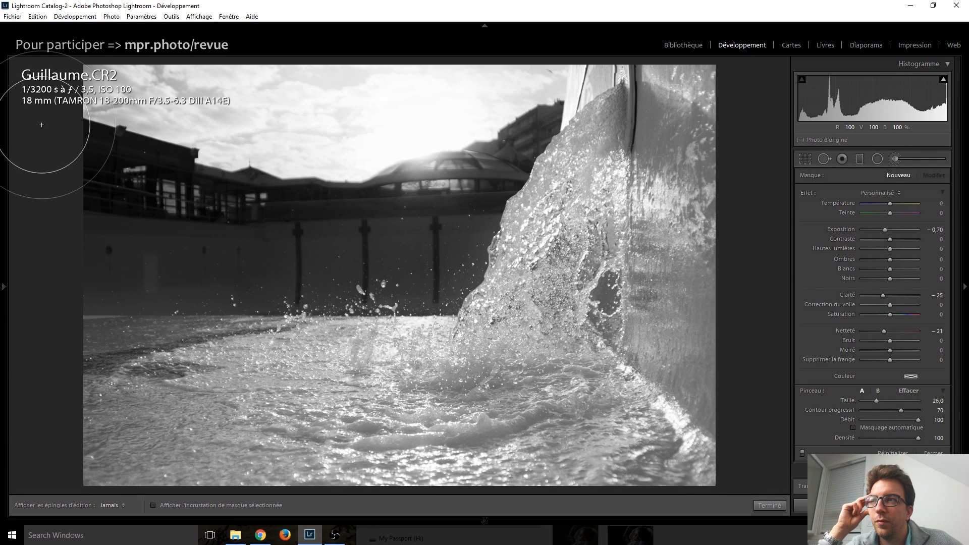
{"action": "key", "text": "h"}
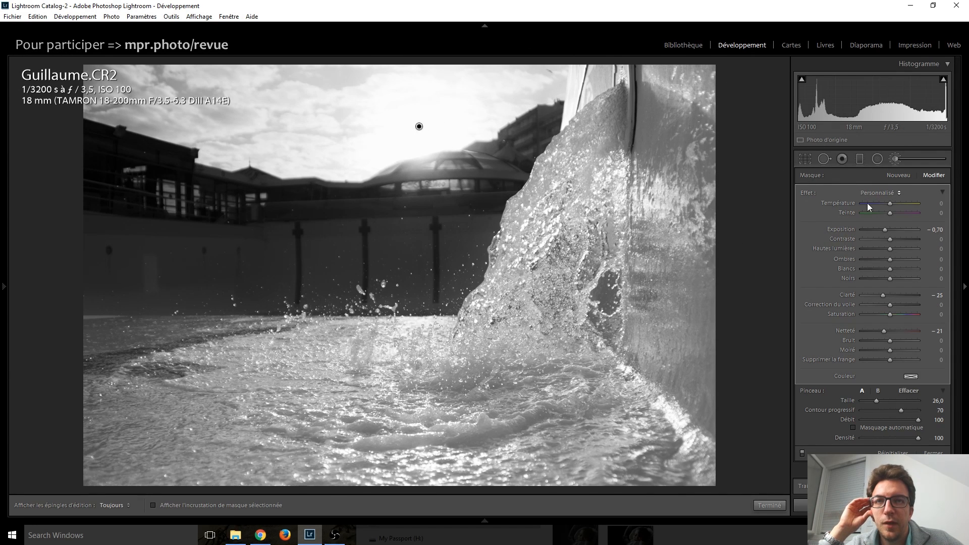
{"action": "double_click", "coordinate": [810, 192]}
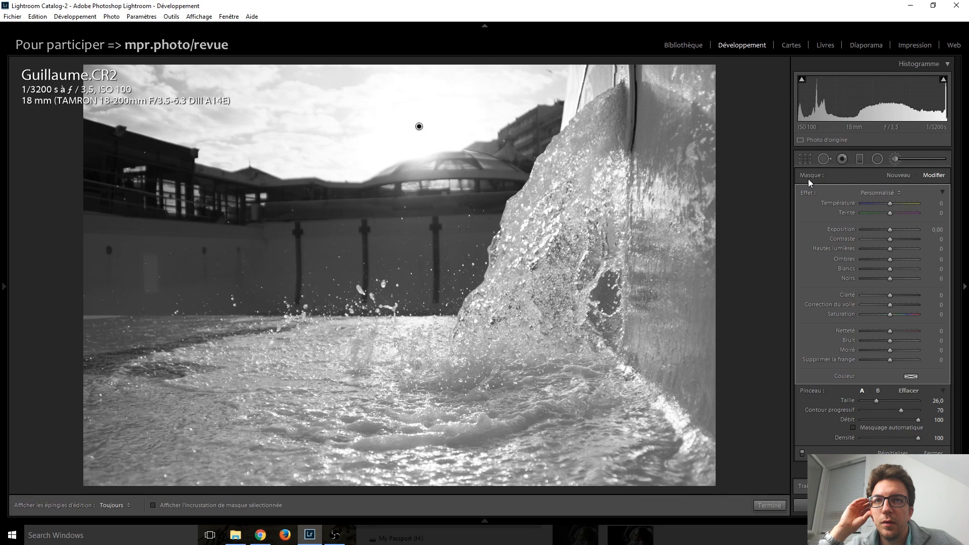
{"action": "key", "text": "ctrl+z"}
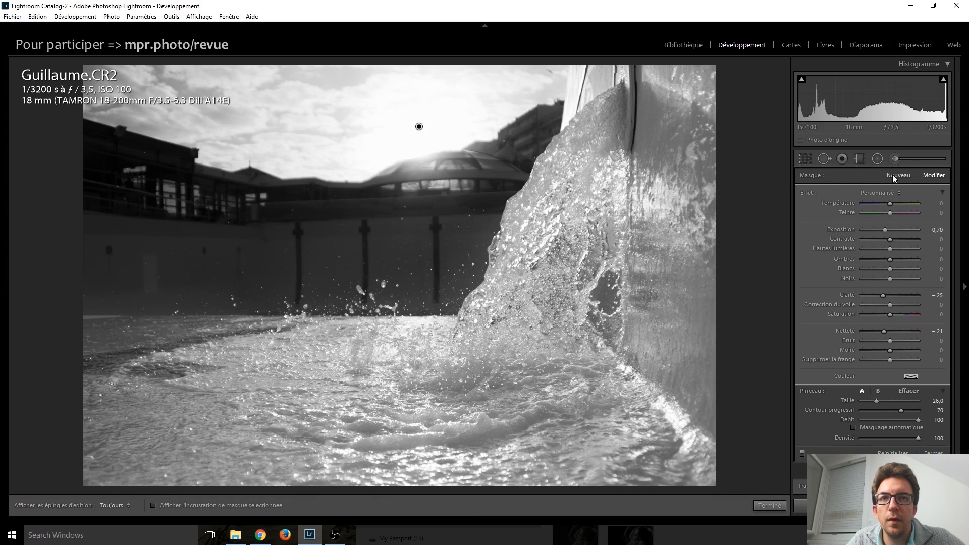
Paint the waterfall and pool water with a new adjustment brush at exposure 0.20, whites 21, blacks −15, clarity 36 and sharpness 53.
{"action": "left_click", "coordinate": [892, 176]}
{"action": "double_click", "coordinate": [810, 194]}
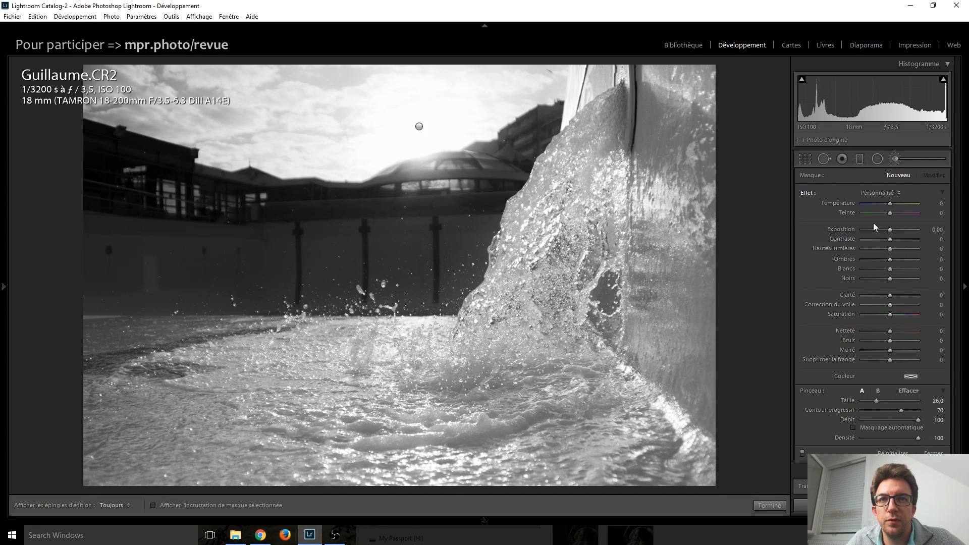
{"action": "left_click", "coordinate": [892, 228]}
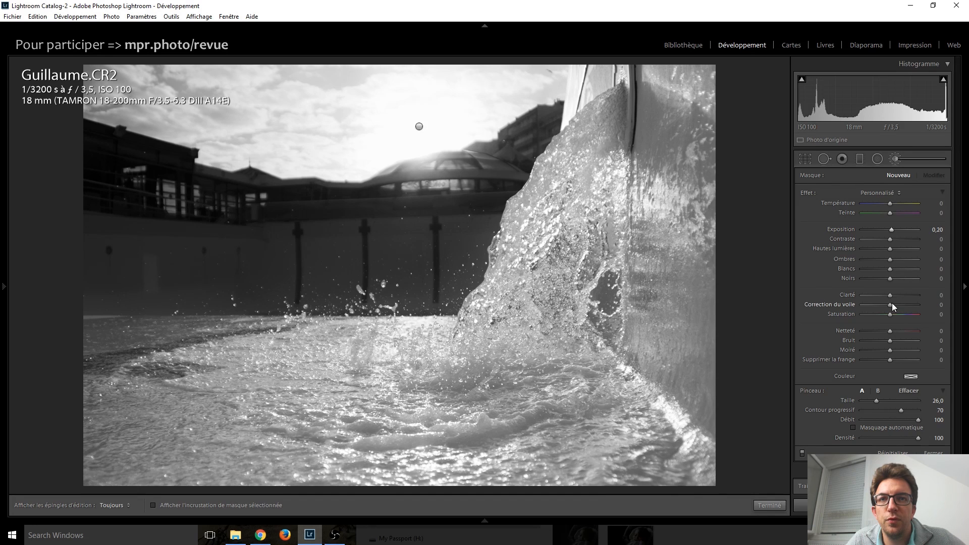
{"action": "left_click_drag", "start_coordinate": [894, 295], "coordinate": [901, 296]}
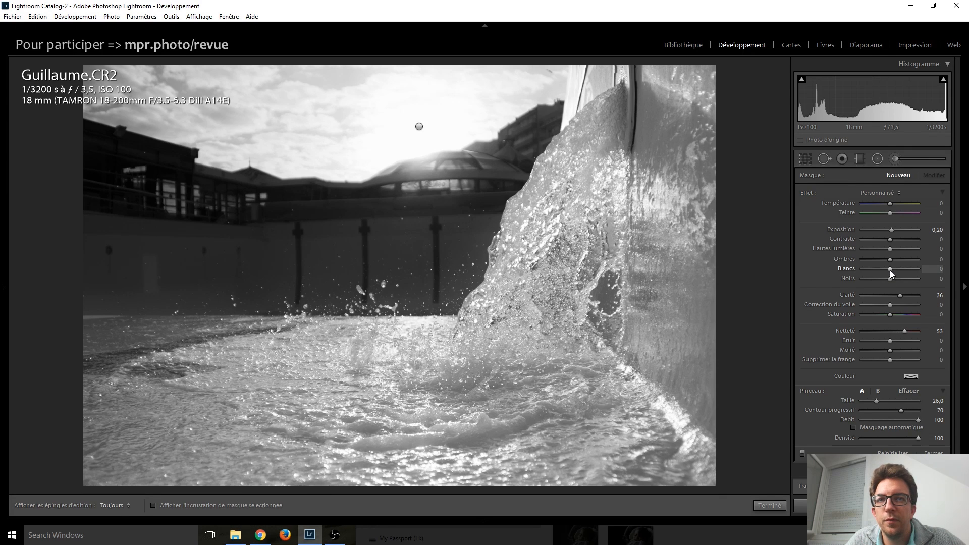
{"action": "left_click_drag", "start_coordinate": [894, 269], "coordinate": [896, 269]}
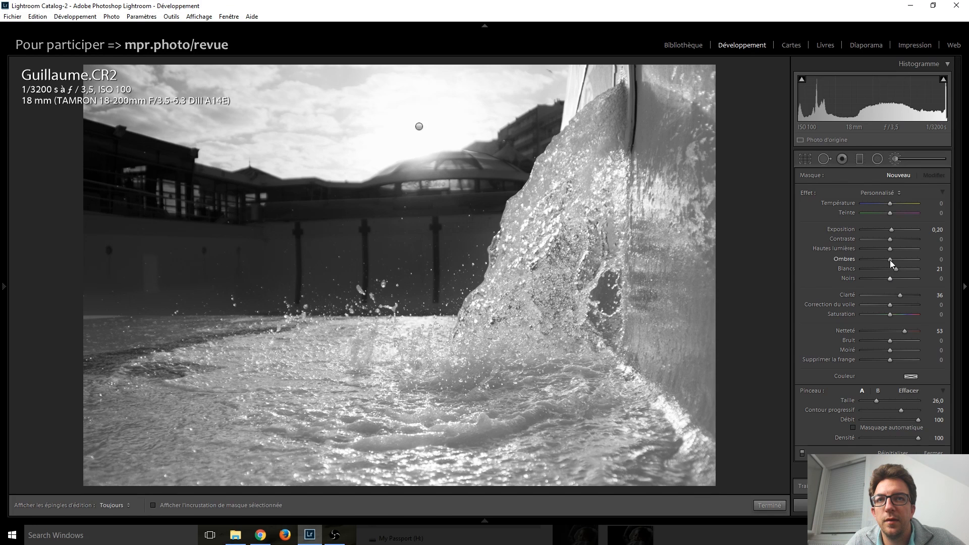
{"action": "left_click_drag", "start_coordinate": [890, 279], "coordinate": [886, 279]}
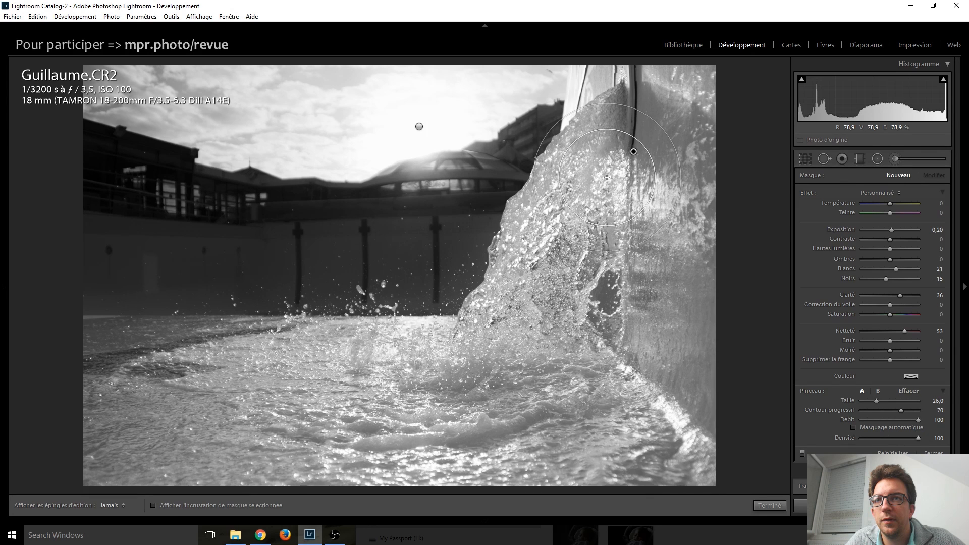
{"action": "left_click_drag", "start_coordinate": [607, 177], "coordinate": [155, 508]}
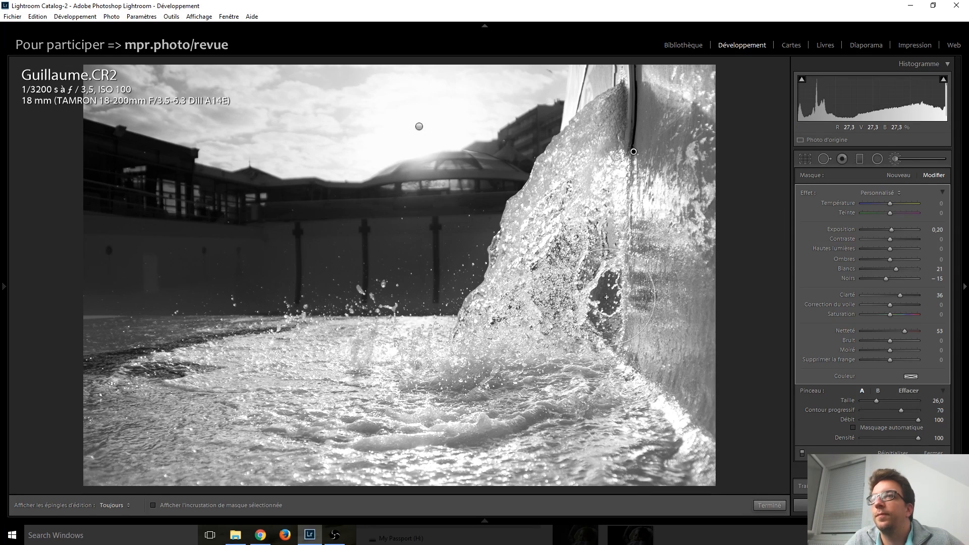
{"action": "left_click", "coordinate": [895, 158]}
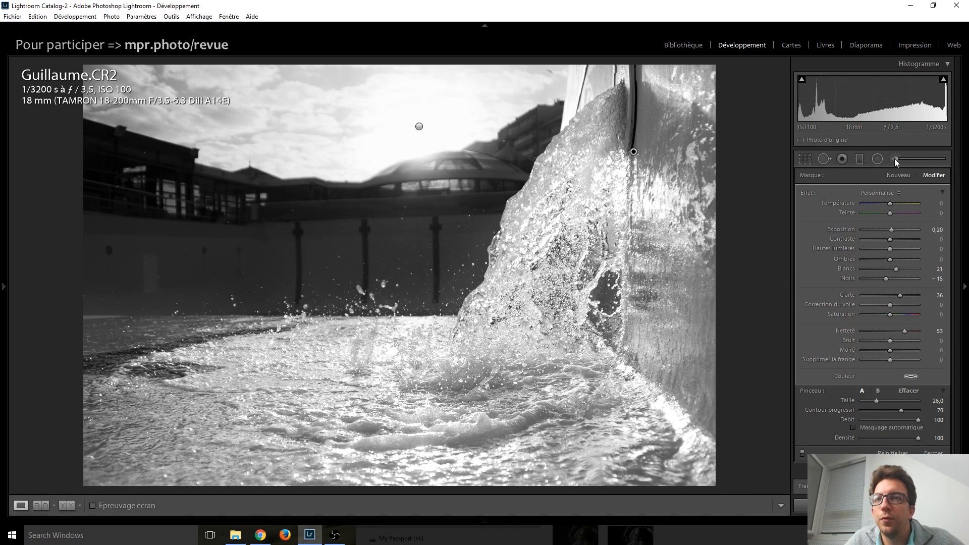
Darken the edges of the waterfall photo with a post-crop vignette amount of −10.
{"action": "scroll", "coordinate": [829, 301], "scroll_direction": "down", "scroll_amount": 10}
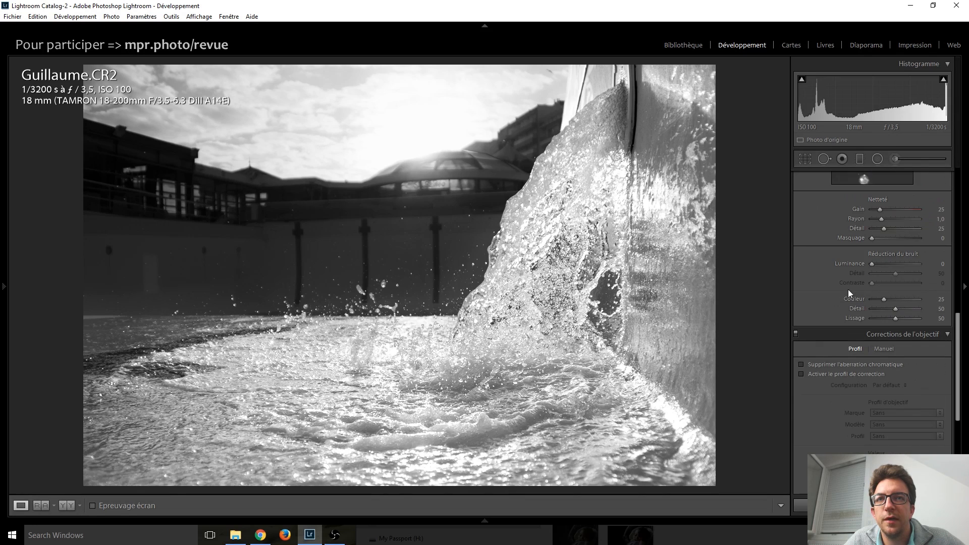
{"action": "scroll", "coordinate": [827, 272], "scroll_direction": "down", "scroll_amount": 5}
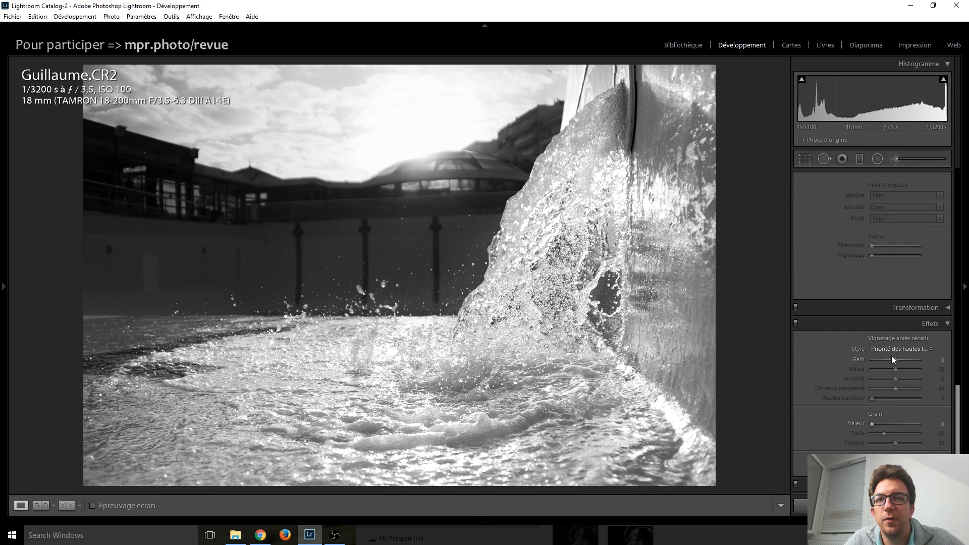
{"action": "key", "text": "Down"}
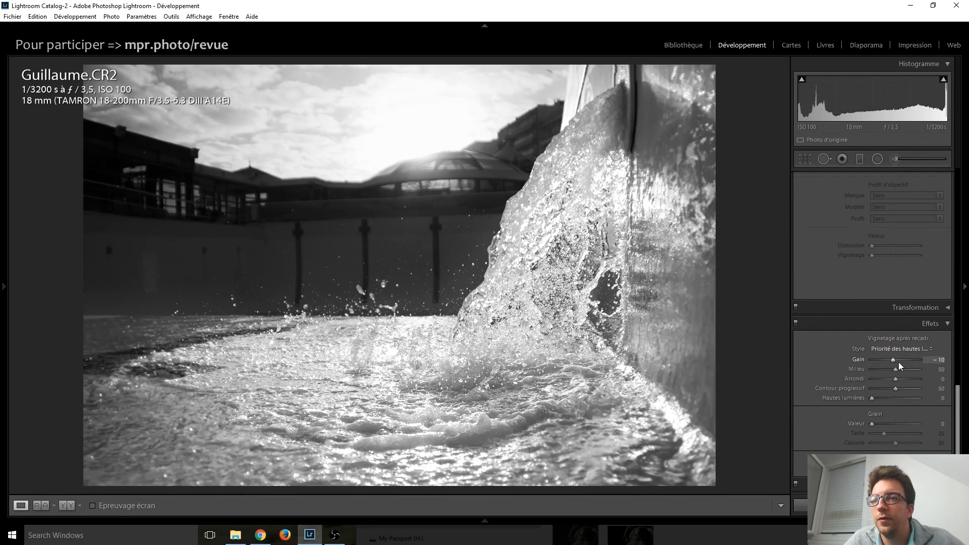
{"action": "key", "text": "Down"}
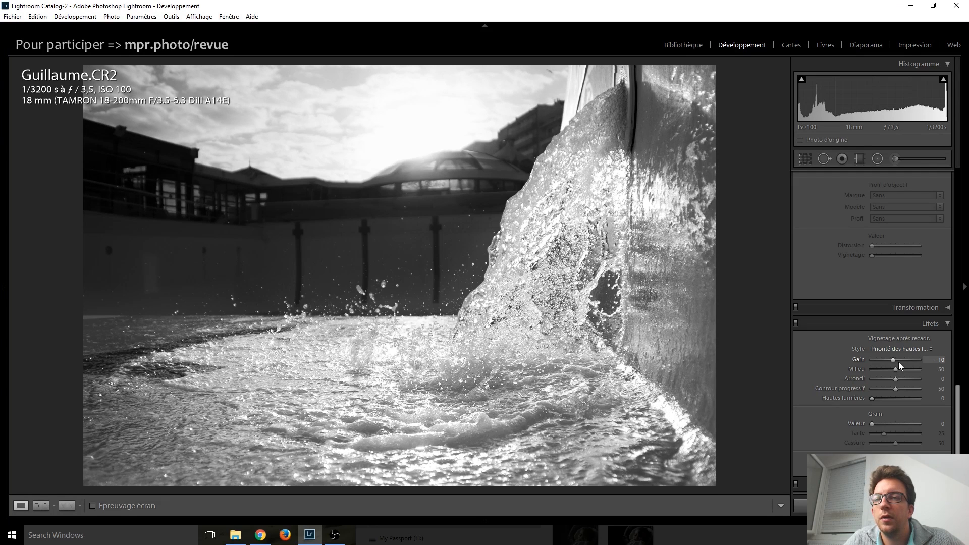
{"action": "scroll", "coordinate": [808, 328], "scroll_direction": "up", "scroll_amount": 10}
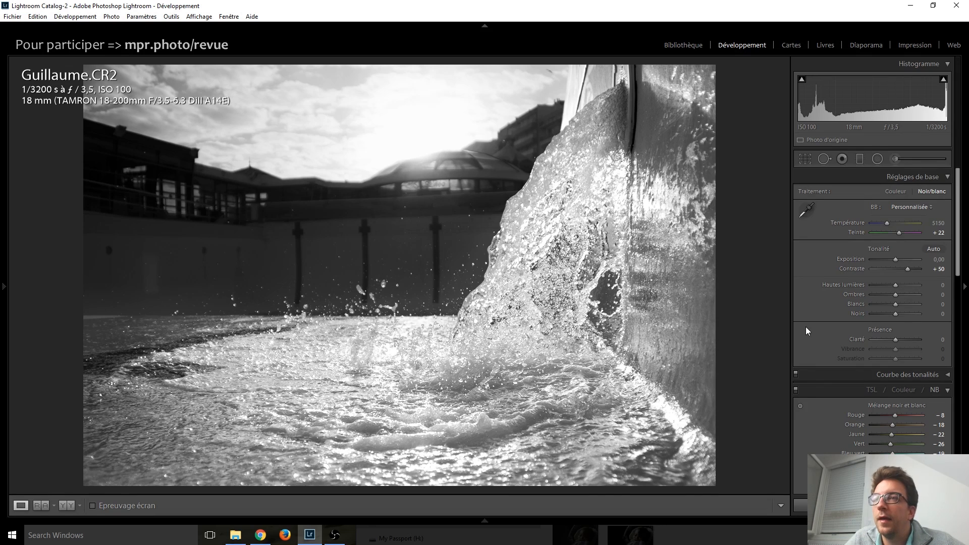
Compare the black-and-white waterfall development with the participant's own final color version.
{"action": "key", "text": "Right"}
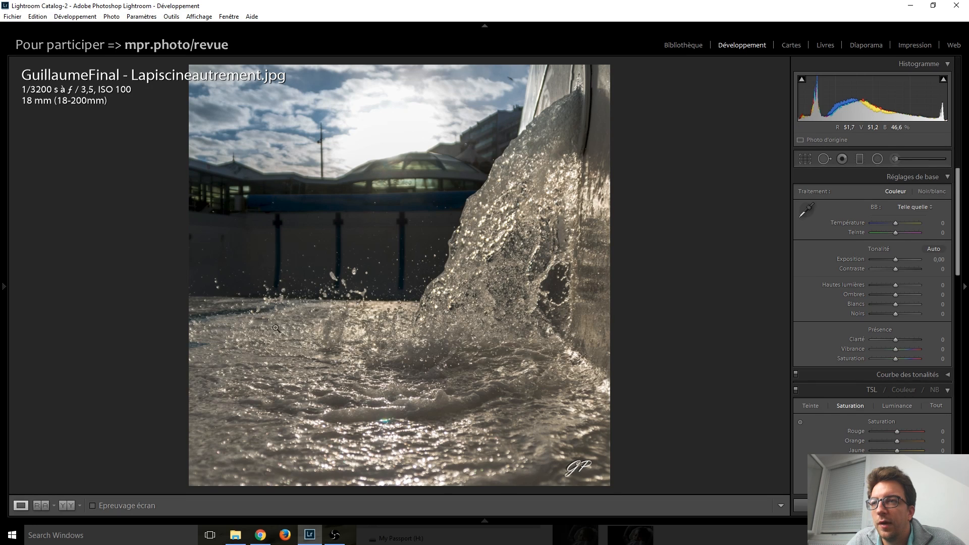
{"action": "key", "text": "Left"}
{"action": "key", "text": "Left"}
{"action": "key", "text": "Right"}
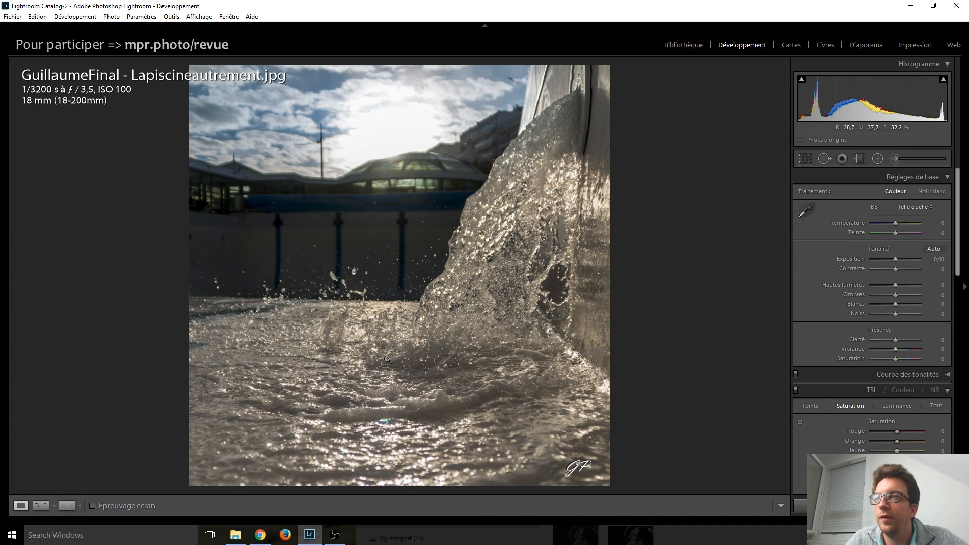
{"action": "key", "text": "Left"}
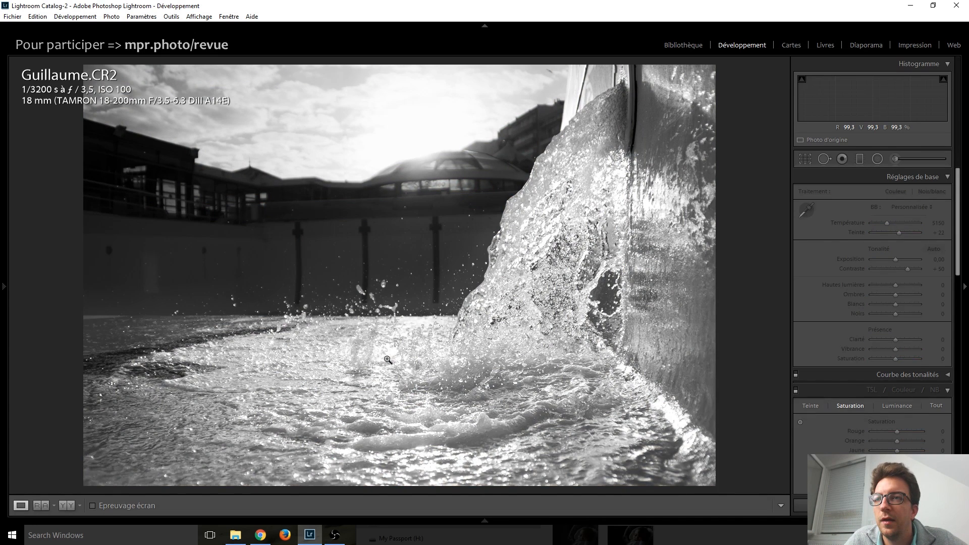
{"action": "key", "text": "Right"}
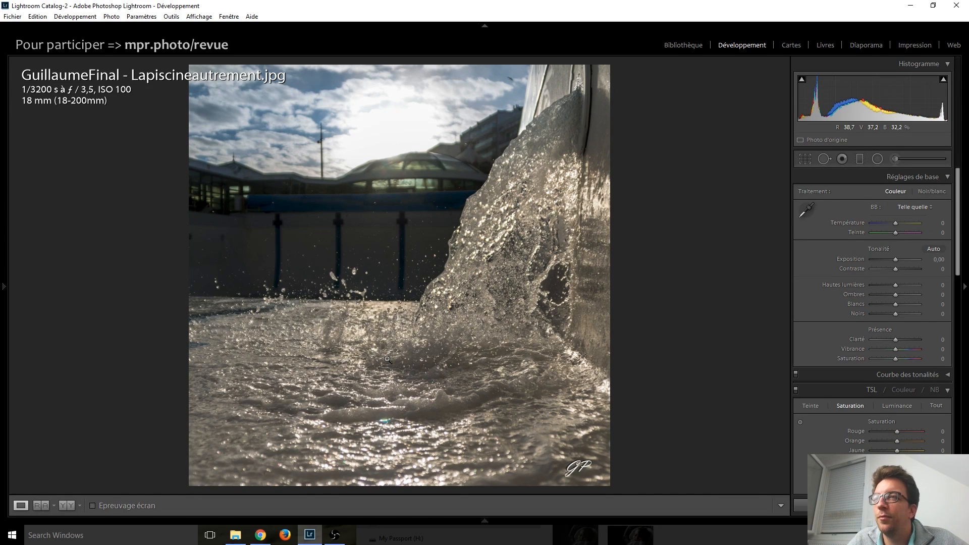
{"action": "key", "text": "Left"}
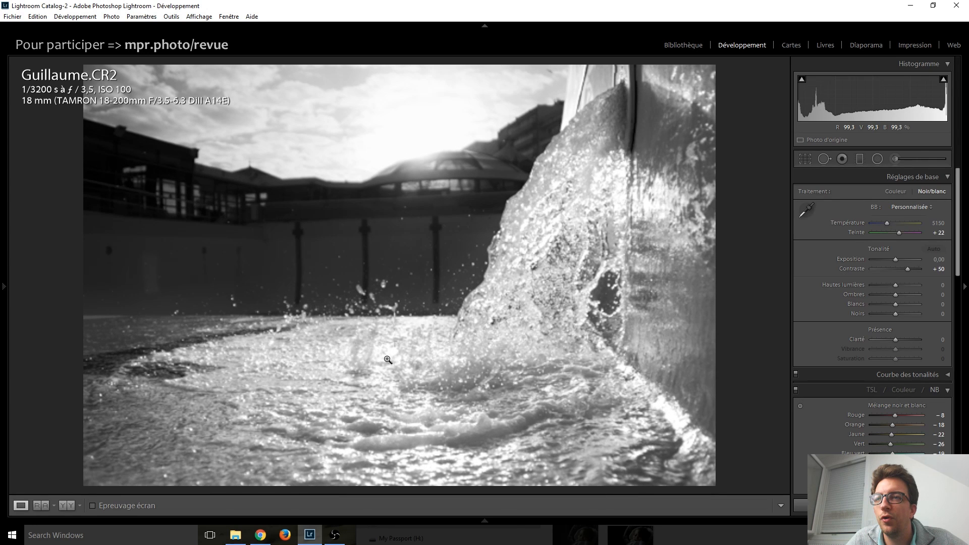
{"action": "key", "text": "Right"}
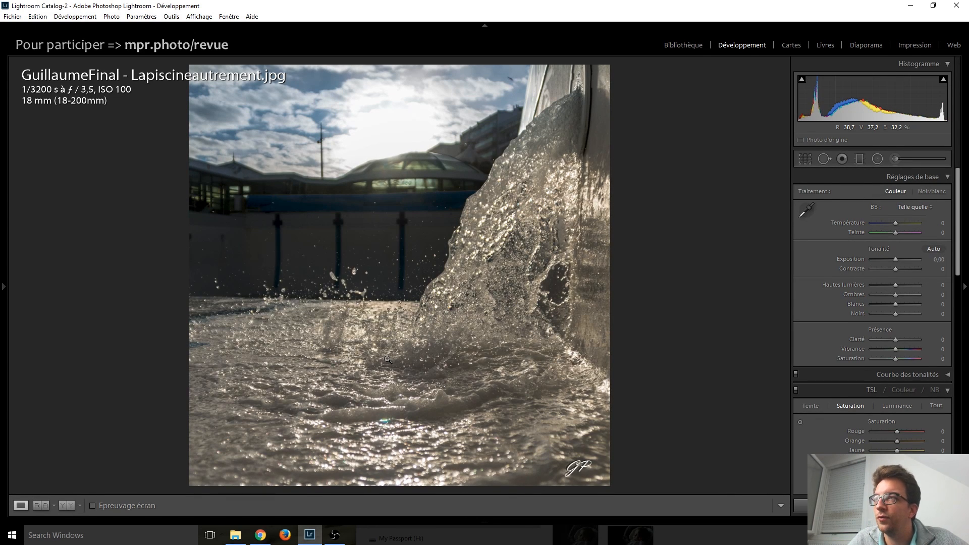
Open the woodpecker photo and inspect the bird's head at full magnification.
{"action": "key", "text": "Right"}
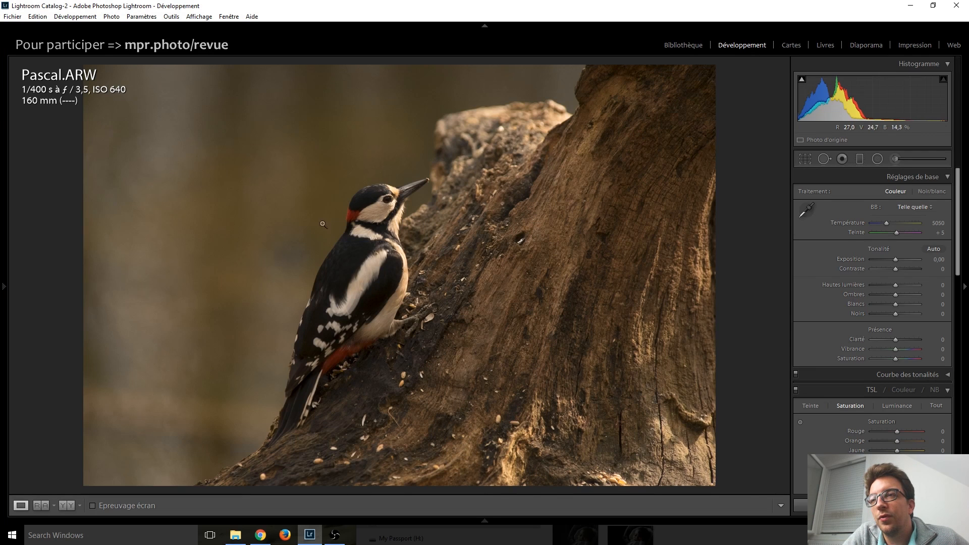
{"action": "left_click", "coordinate": [363, 205]}
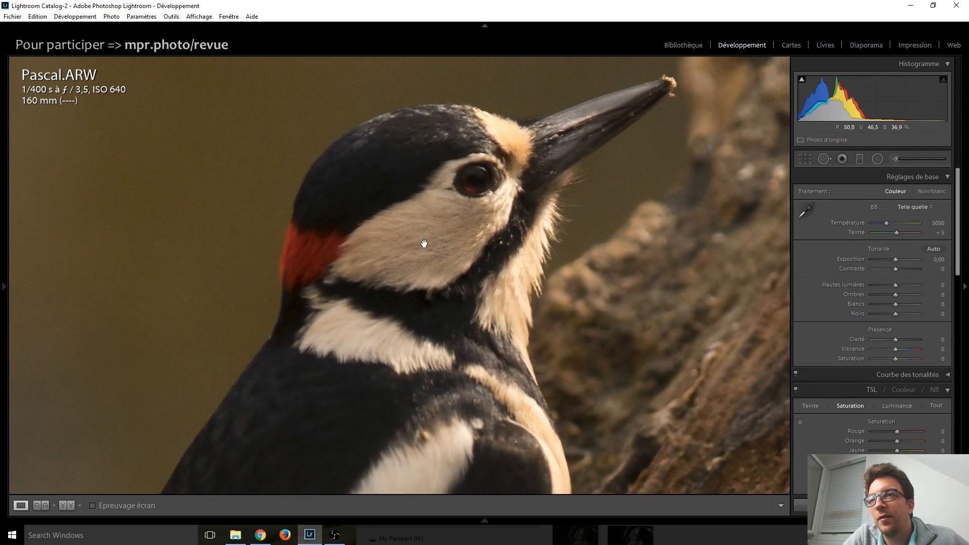
{"action": "left_click", "coordinate": [393, 289]}
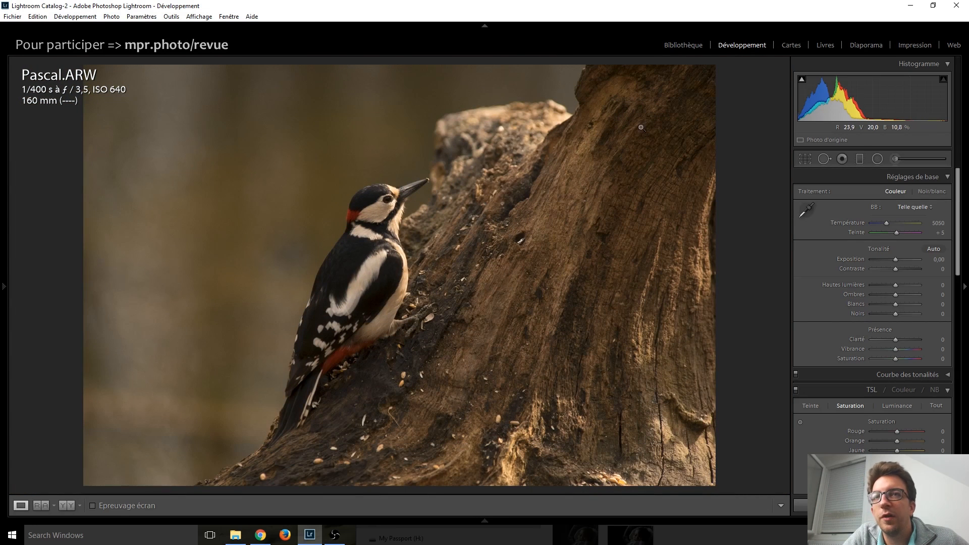
Crop the woodpecker photo tighter at its original aspect ratio, trimming the blurred background behind the bird and the top and bottom edges.
{"action": "left_click", "coordinate": [800, 160]}
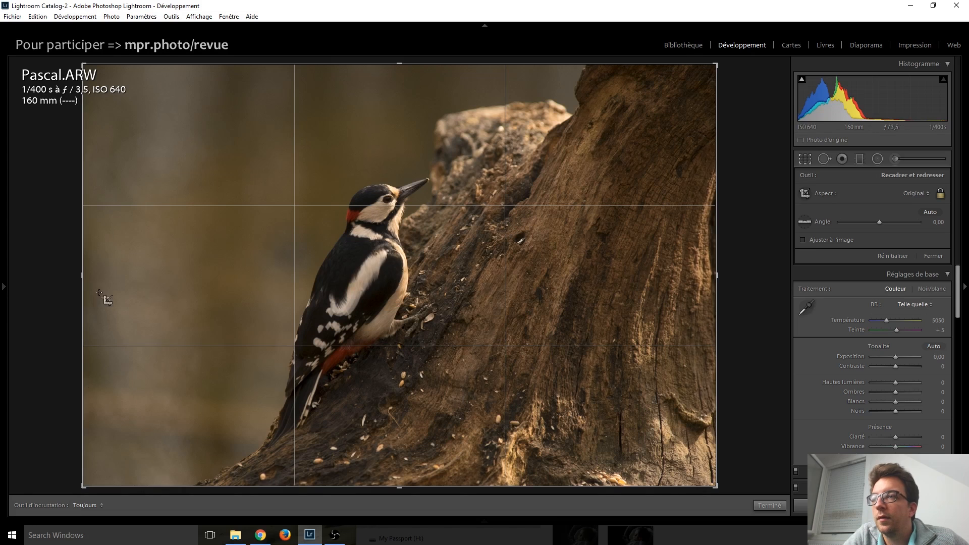
{"action": "mouse_move", "coordinate": [77, 485]}
{"action": "left_mouse_down"}
{"action": "mouse_move", "coordinate": [89, 472]}
{"action": "mouse_move", "coordinate": [81, 477]}
{"action": "left_mouse_up"}
{"action": "left_click_drag", "start_coordinate": [97, 72], "coordinate": [120, 83]}
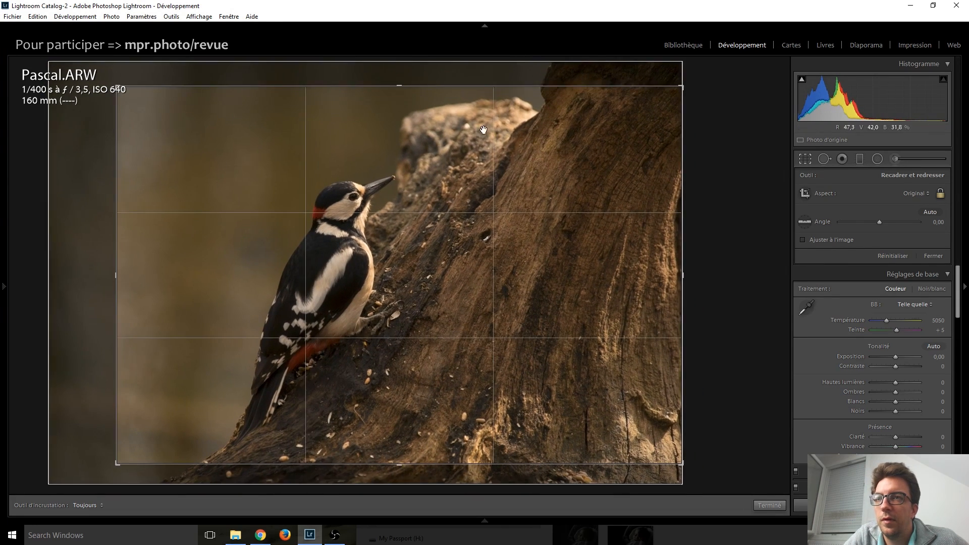
{"action": "left_click_drag", "start_coordinate": [409, 260], "coordinate": [363, 265]}
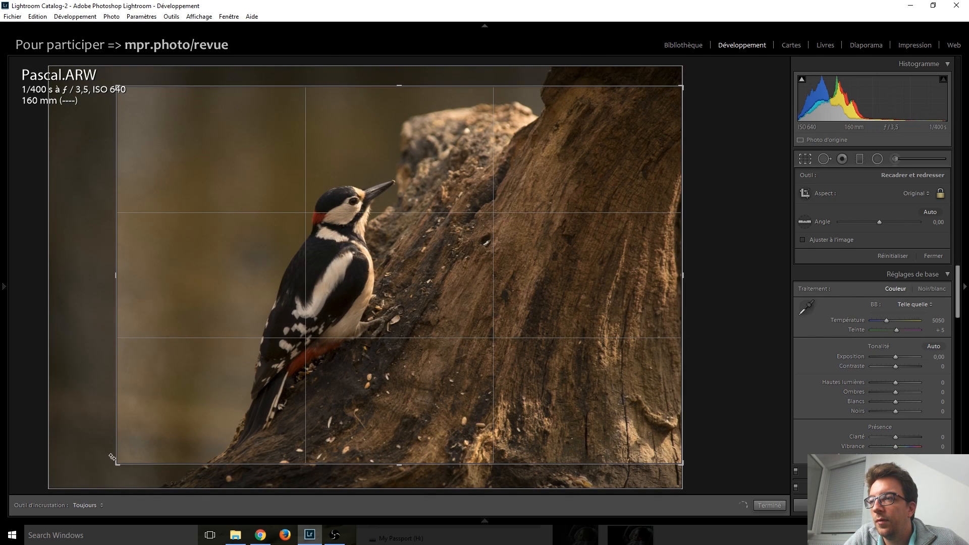
{"action": "left_click_drag", "start_coordinate": [113, 461], "coordinate": [150, 451]}
{"action": "left_click_drag", "start_coordinate": [217, 328], "coordinate": [196, 291]}
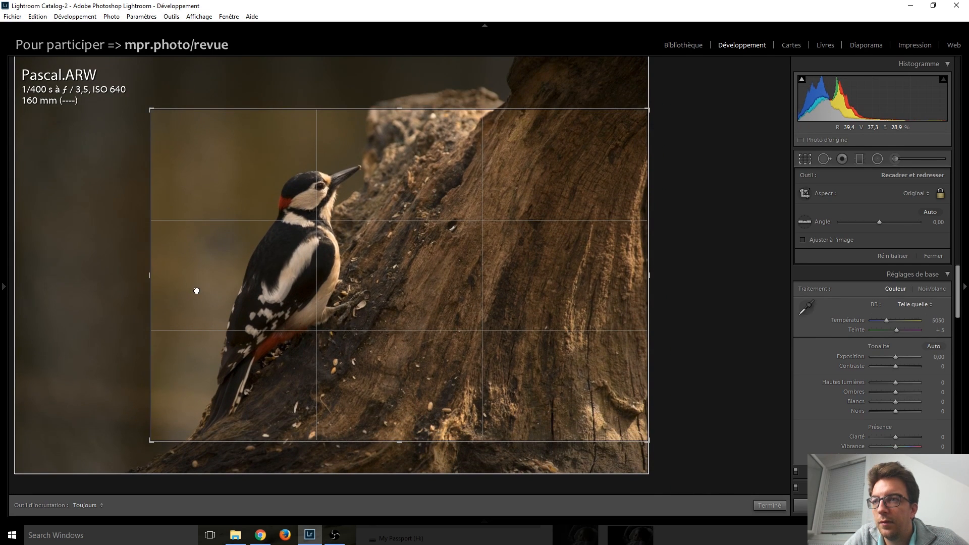
{"action": "key", "text": "Return"}
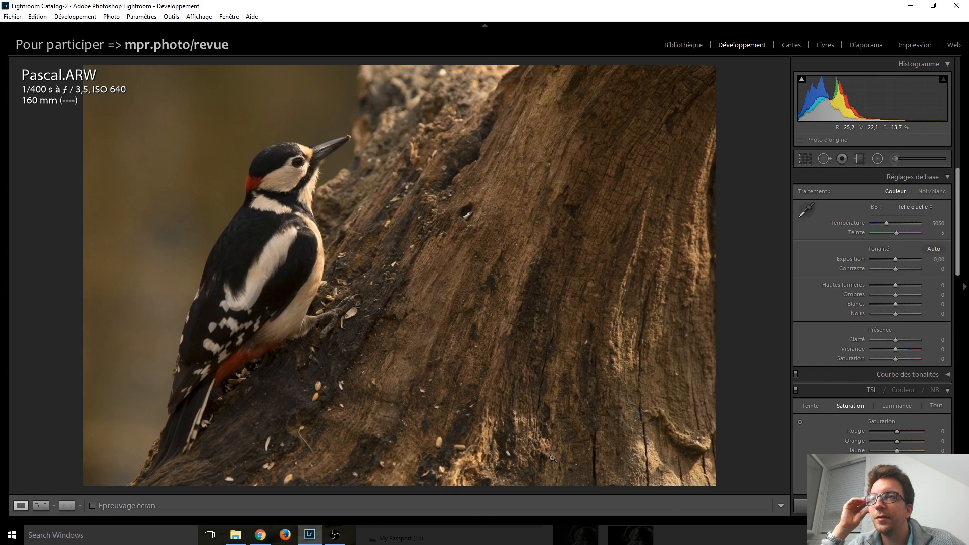
Inspect the woodpecker's tail tip and enlarge the crop slightly at the lower-left corner to give the tail more room.
{"action": "left_click", "coordinate": [142, 480]}
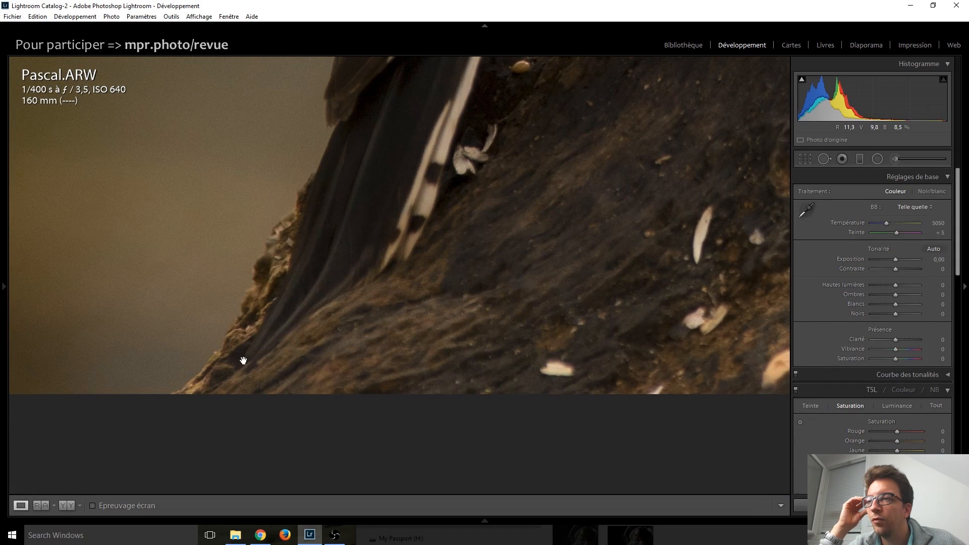
{"action": "left_click", "coordinate": [242, 362]}
{"action": "left_click", "coordinate": [806, 159]}
{"action": "left_click_drag", "start_coordinate": [149, 469], "coordinate": [140, 449]}
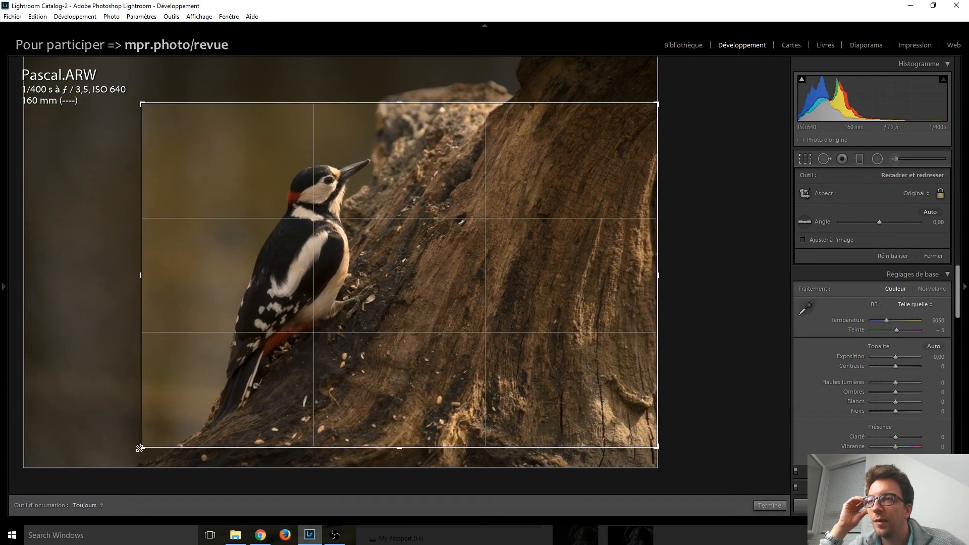
{"action": "double_click", "coordinate": [278, 396]}
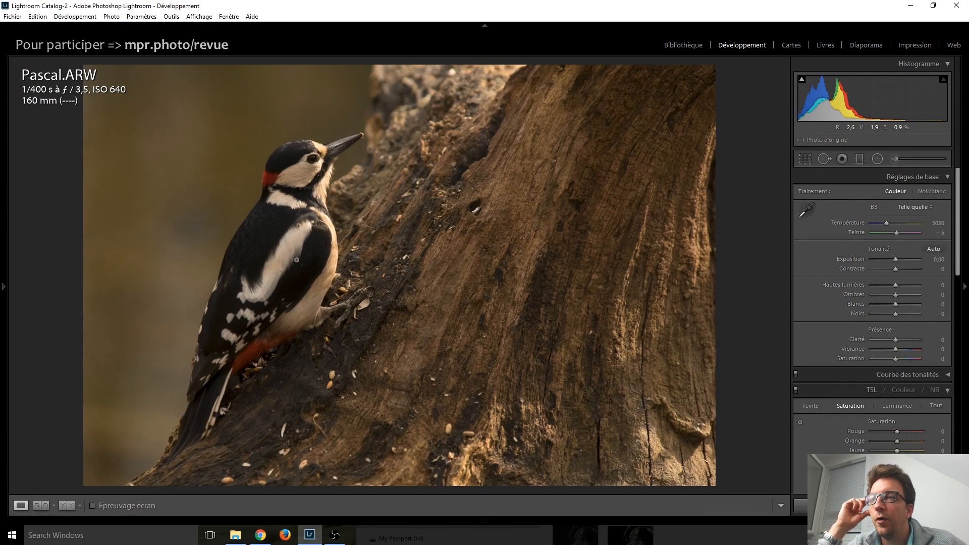
Check the detail in the black plumage and set the photo's exposure to +1.10.
{"action": "left_click", "coordinate": [249, 244]}
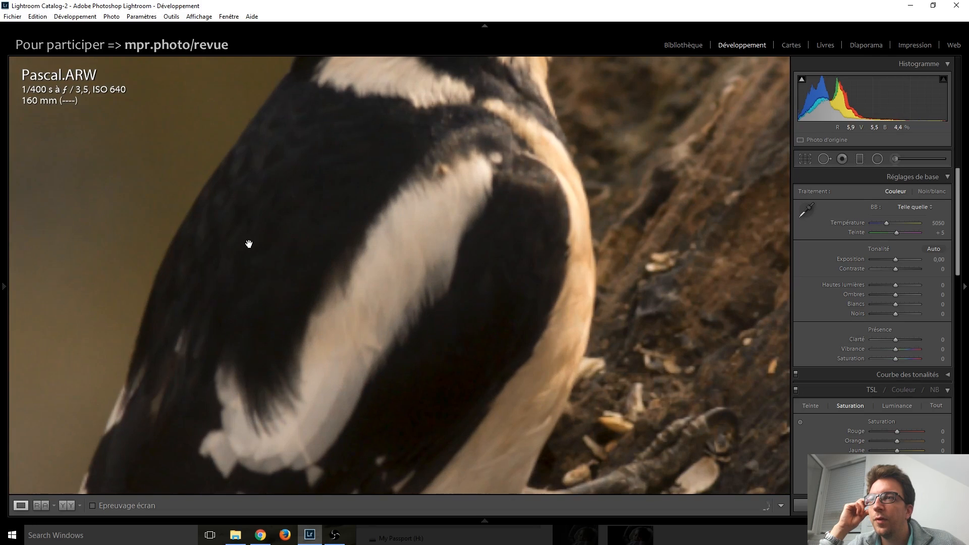
{"action": "left_click", "coordinate": [504, 349]}
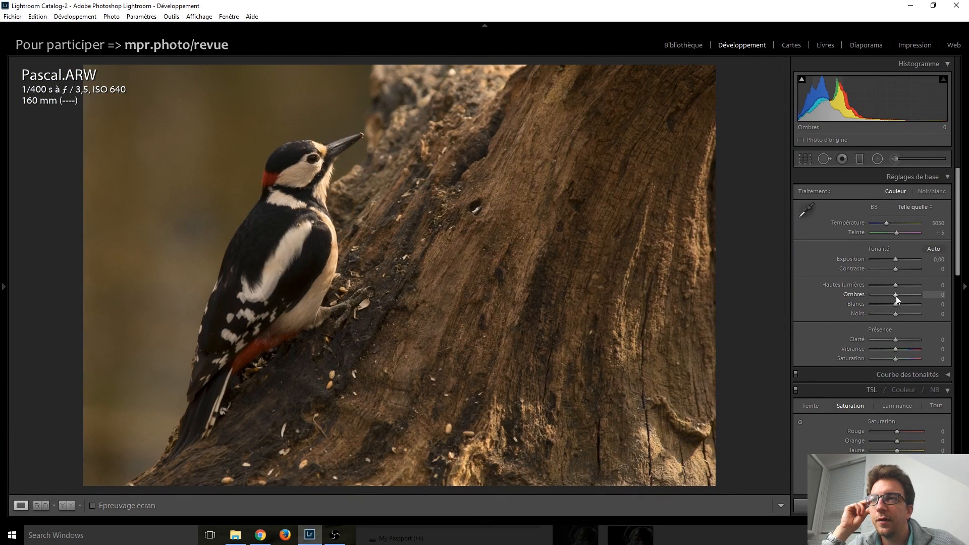
{"action": "key", "text": "Up"}
{"action": "key", "text": "Up"}
{"action": "key", "text": "Up"}
{"action": "key", "text": "Up"}
{"action": "key", "text": "Up"}
{"action": "key", "text": "Up"}
{"action": "key", "text": "Up"}
{"action": "key", "text": "Up"}
{"action": "key", "text": "Up"}
{"action": "key", "text": "Up"}
{"action": "key", "text": "Up"}
{"action": "key", "text": "Up"}
{"action": "key", "text": "Up"}
{"action": "key", "text": "Up"}
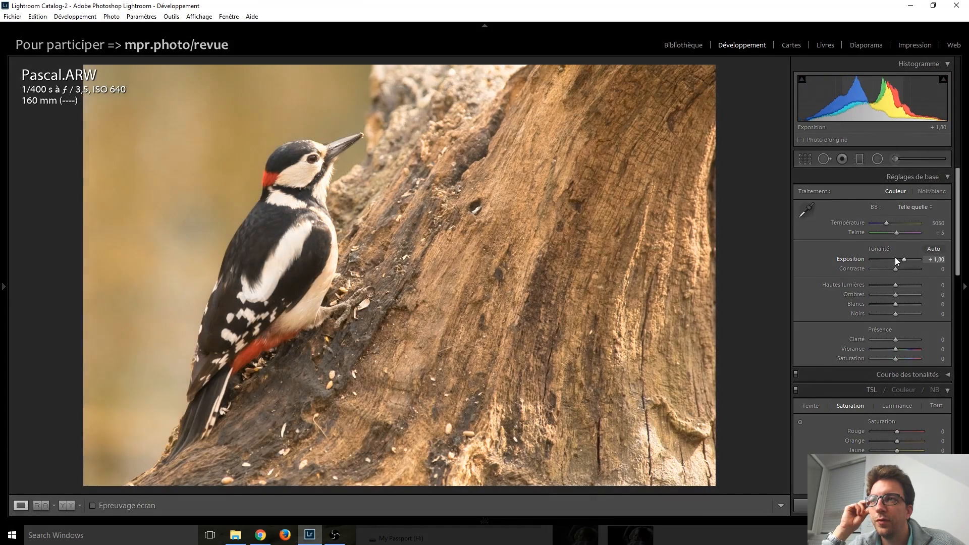
{"action": "key", "text": "Down"}
{"action": "key", "text": "Down"}
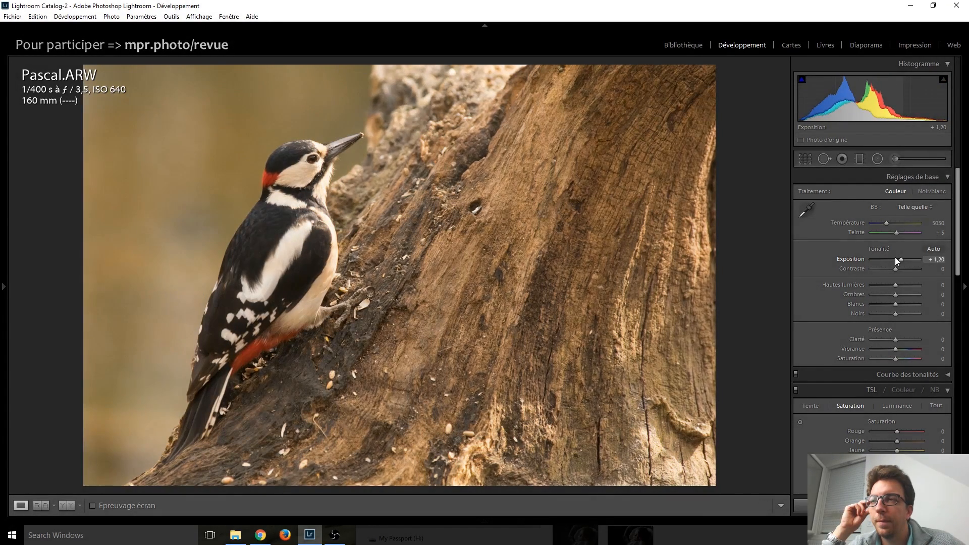
{"action": "key", "text": "Down"}
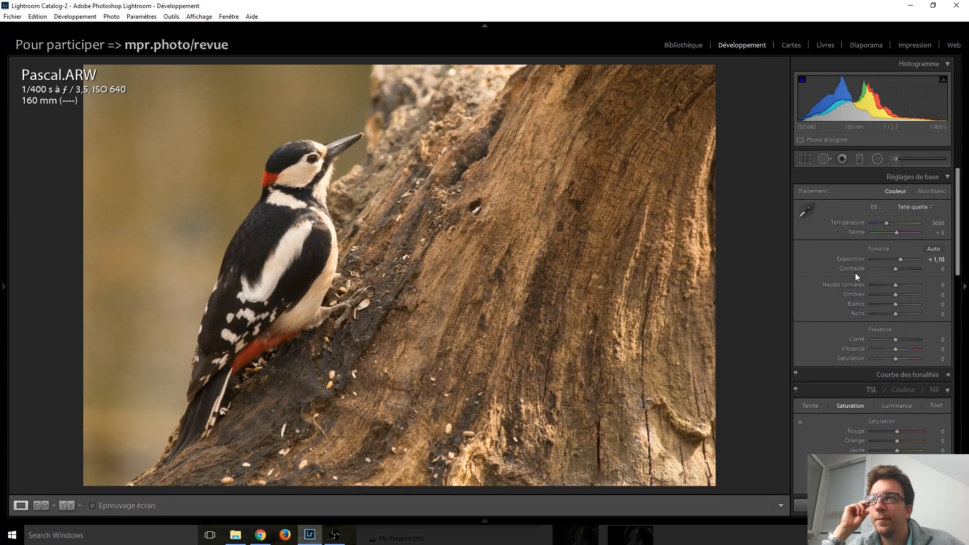
Raise the woodpecker photo's shadows to +100.
{"action": "key", "text": "Up"}
{"action": "key", "text": "Up"}
{"action": "key", "text": "Up"}
{"action": "key", "text": "Up"}
{"action": "key", "text": "Up"}
{"action": "key", "text": "Up"}
{"action": "key", "text": "Up"}
{"action": "key", "text": "Up"}
{"action": "key", "text": "Up"}
{"action": "key", "text": "Up"}
{"action": "key", "text": "Up"}
{"action": "key", "text": "Up"}
{"action": "key", "text": "Up"}
{"action": "key", "text": "Up"}
{"action": "key", "text": "Up"}
{"action": "key", "text": "Up"}
{"action": "key", "text": "comma"}
{"action": "key", "text": "comma"}
{"action": "key", "text": "comma"}
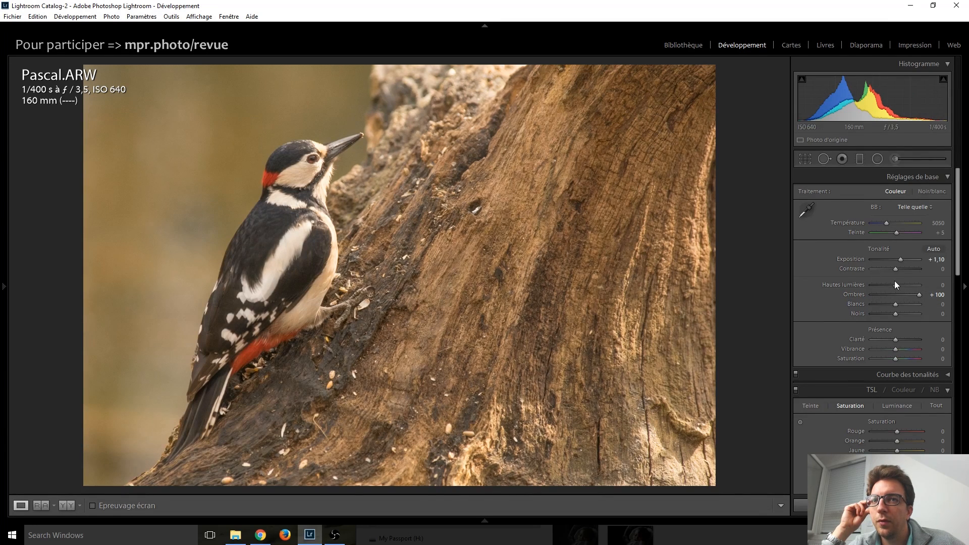
Lower the woodpecker photo's highlights to −70.
{"action": "key", "text": "Down"}
{"action": "key", "text": "Down"}
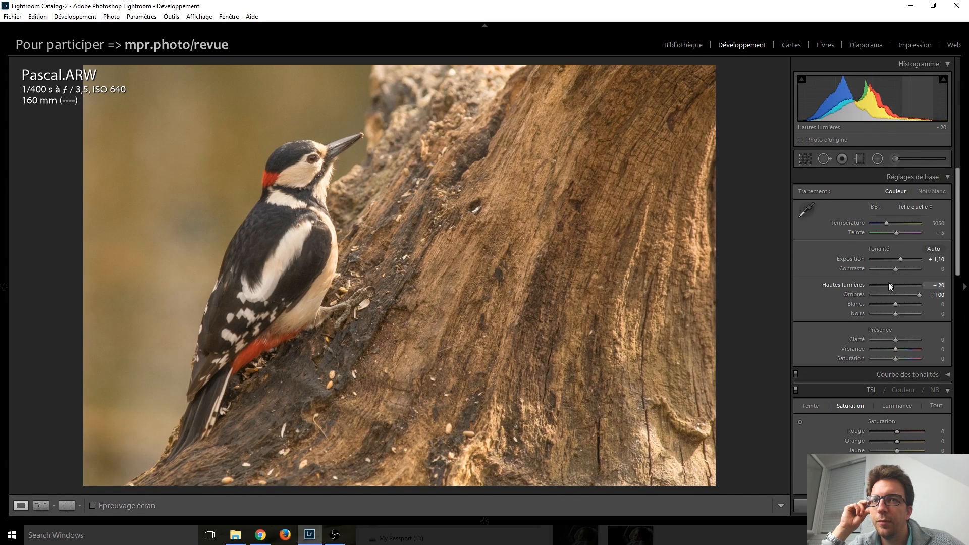
{"action": "key", "text": "Down"}
{"action": "key", "text": "Down"}
{"action": "key", "text": "Down"}
{"action": "key", "text": "Down"}
{"action": "key", "text": "Down"}
{"action": "key", "text": "Down"}
{"action": "key", "text": "Down"}
{"action": "key", "text": "Down"}
{"action": "key", "text": "Down"}
{"action": "key", "text": "Down"}
{"action": "key", "text": "Down"}
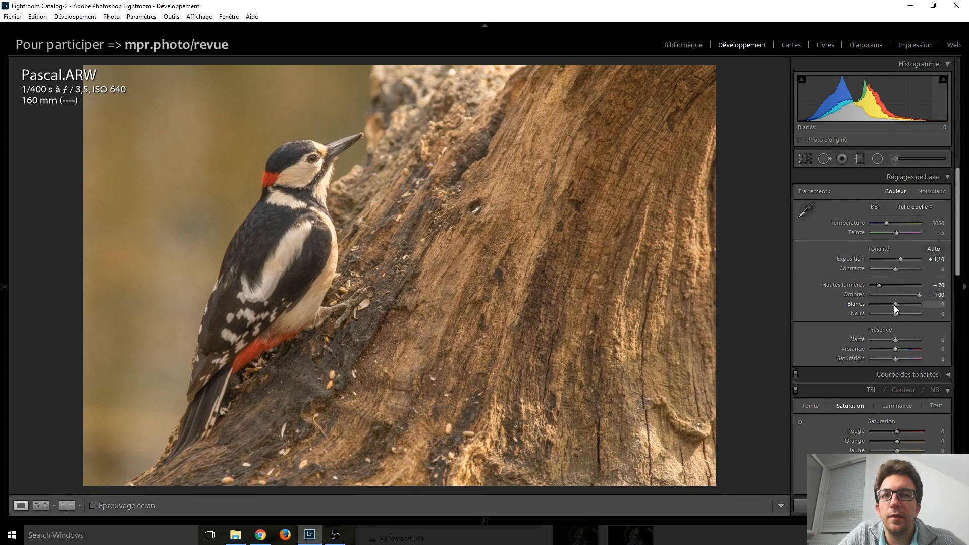
Try the whites at +35, check the highlight clipping and reset the whites.
{"action": "key", "text": "Up"}
{"action": "key", "text": "Up"}
{"action": "key", "text": "Up"}
{"action": "key", "text": "Up"}
{"action": "key", "text": "Up"}
{"action": "key", "text": "Up"}
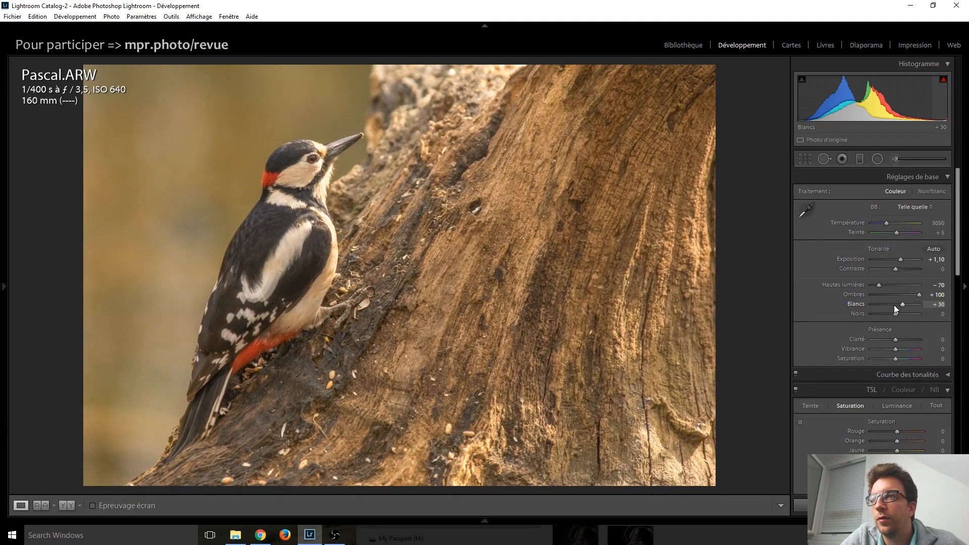
{"action": "key", "text": "Up"}
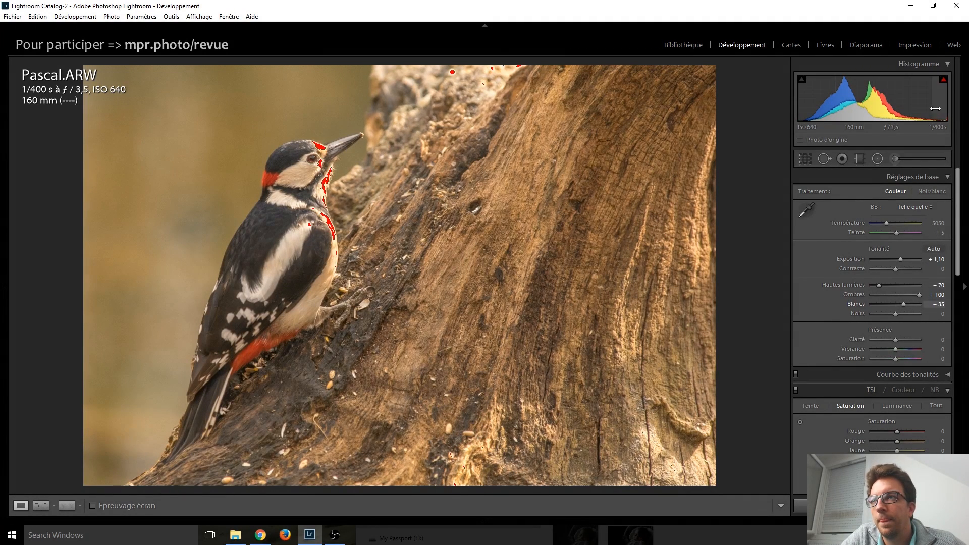
{"action": "left_click", "coordinate": [943, 80]}
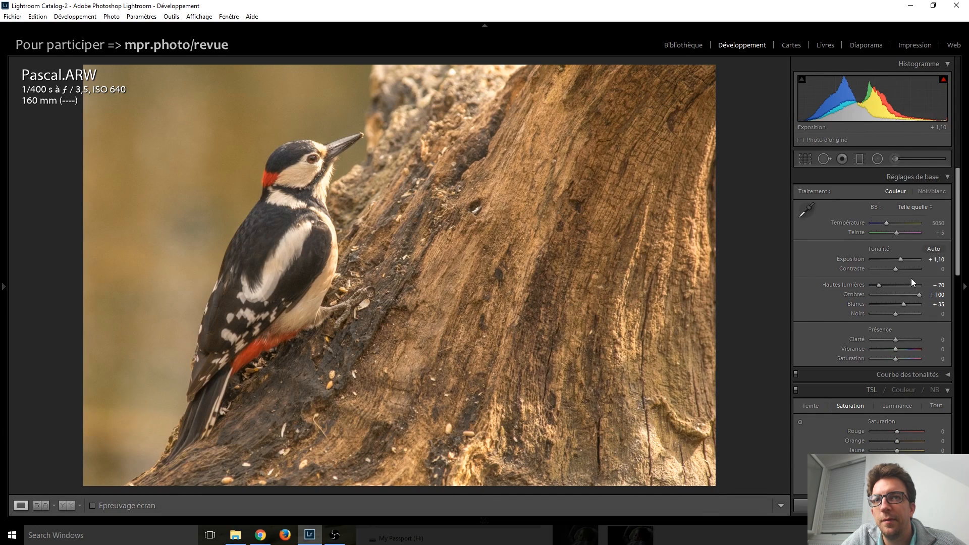
{"action": "double_click", "coordinate": [904, 304]}
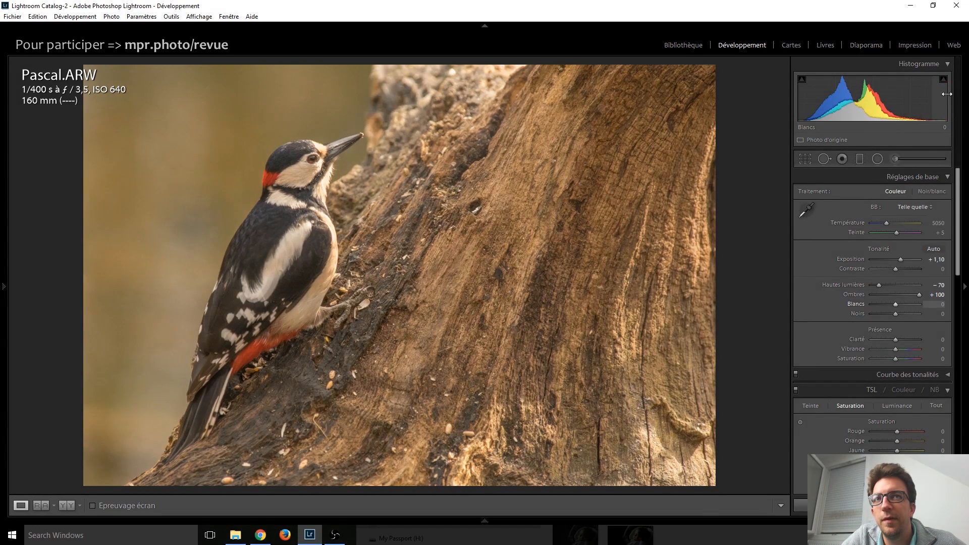
Set the photo's whites to +10 and its blacks to −40.
{"action": "left_click", "coordinate": [897, 304]}
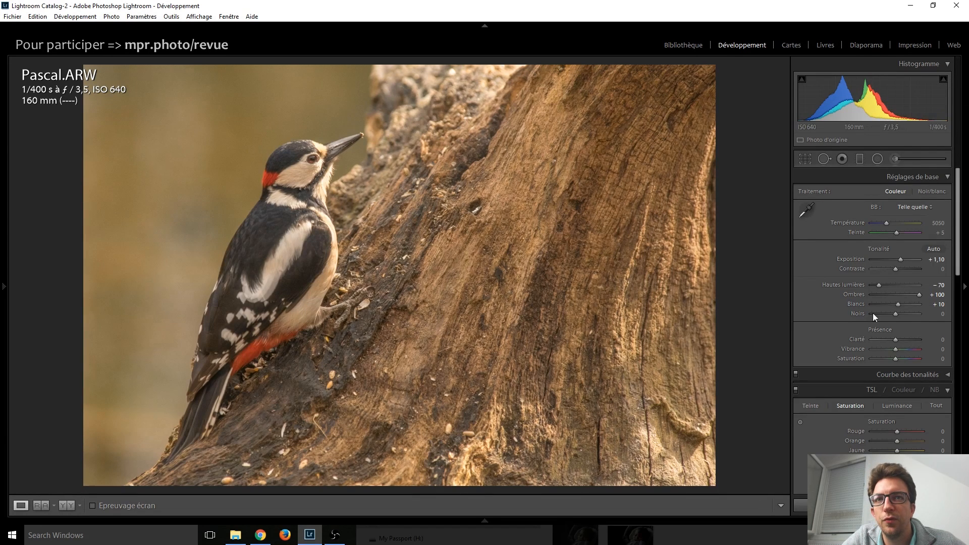
{"action": "key", "text": "Down"}
{"action": "key", "text": "Down"}
{"action": "key", "text": "Down"}
{"action": "key", "text": "Down"}
{"action": "key", "text": "Down"}
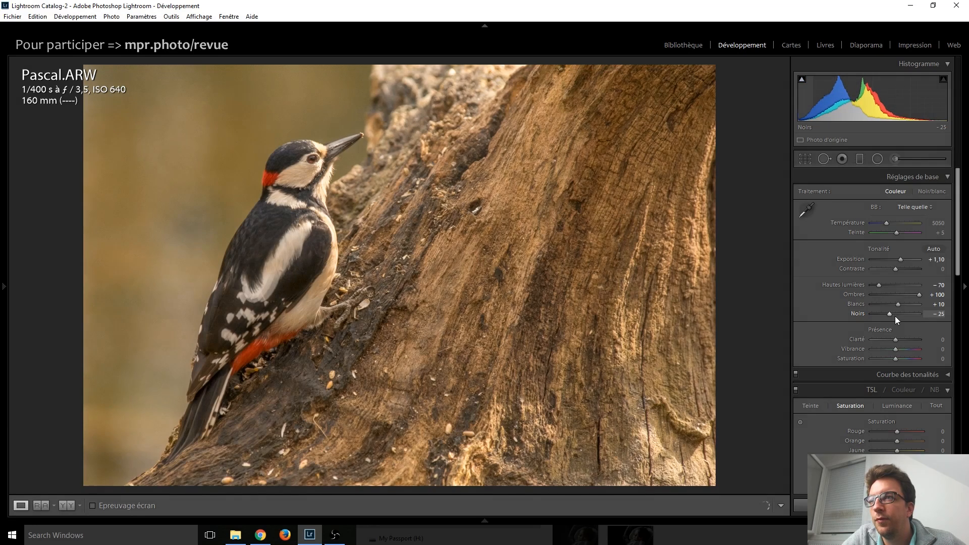
{"action": "key", "text": "Down"}
{"action": "key", "text": "Down"}
{"action": "key", "text": "Down"}
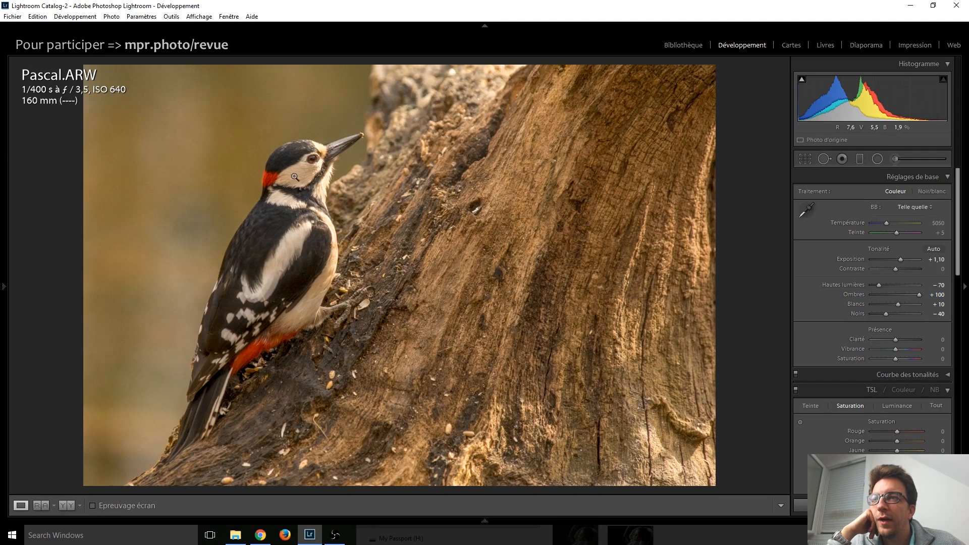
Draw a tilted radial filter enclosing the woodpecker from head to tail, with all effect values reset and the mask inverted.
{"action": "left_click", "coordinate": [877, 159]}
{"action": "left_click_drag", "start_coordinate": [264, 202], "coordinate": [348, 371]}
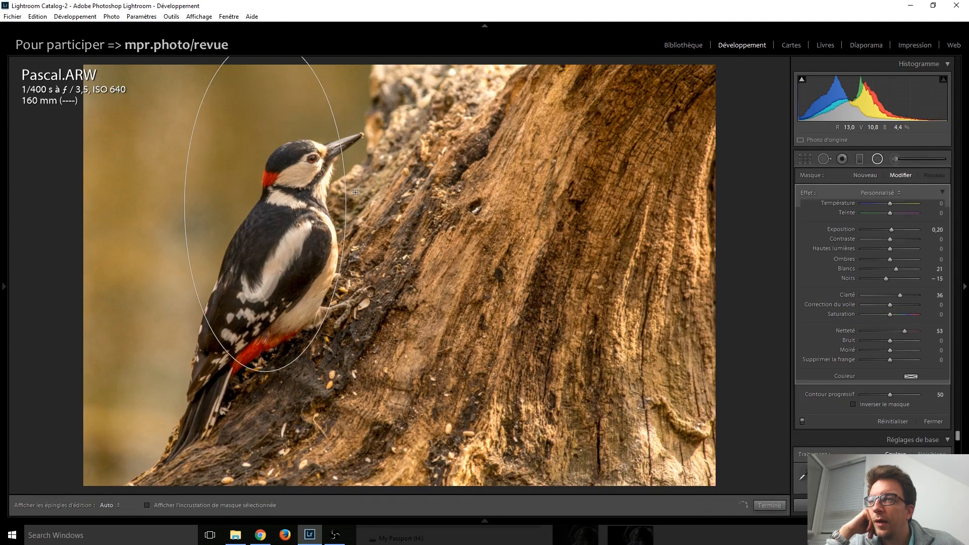
{"action": "left_click_drag", "start_coordinate": [352, 182], "coordinate": [343, 237]}
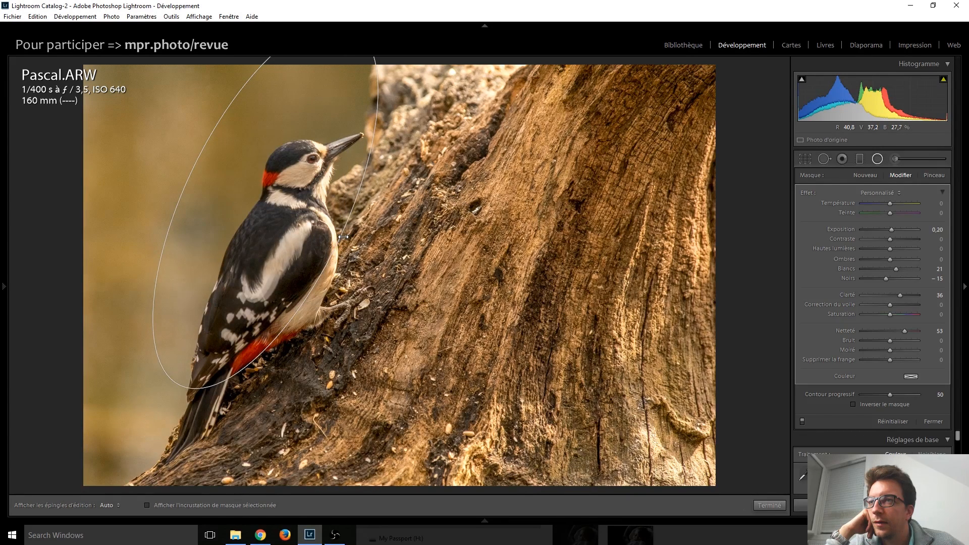
{"action": "left_click_drag", "start_coordinate": [344, 237], "coordinate": [346, 240]}
{"action": "left_click_drag", "start_coordinate": [262, 206], "coordinate": [258, 279]}
{"action": "left_click_drag", "start_coordinate": [339, 320], "coordinate": [347, 321]}
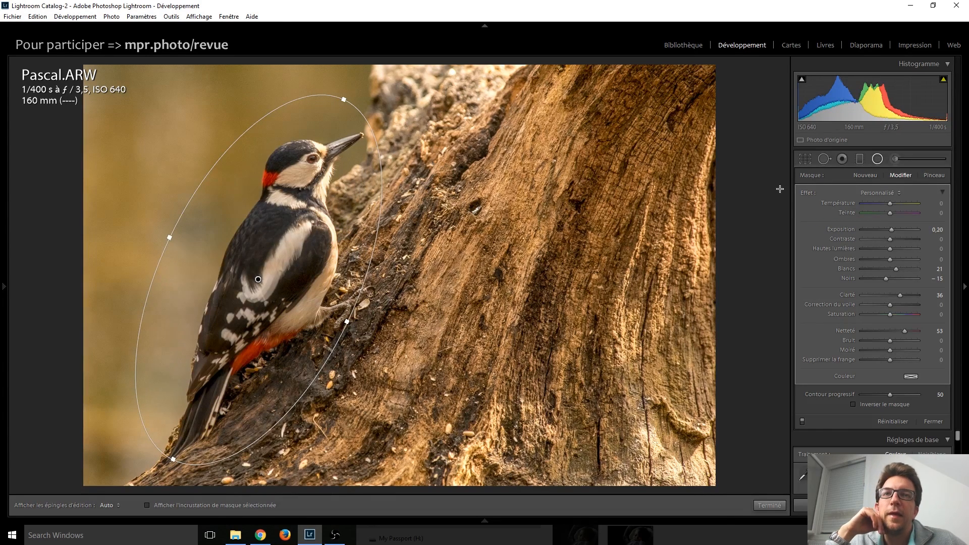
{"action": "double_click", "coordinate": [809, 193]}
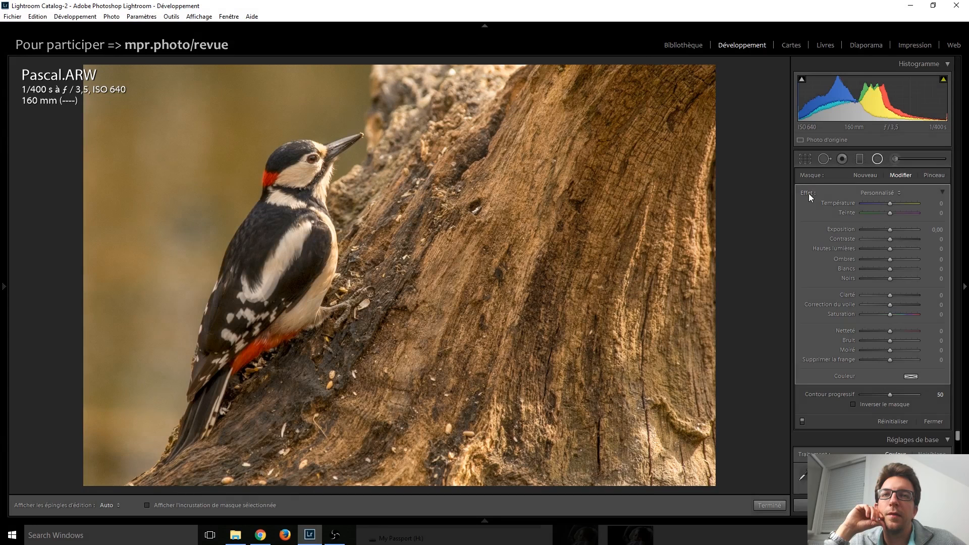
{"action": "left_click", "coordinate": [883, 405]}
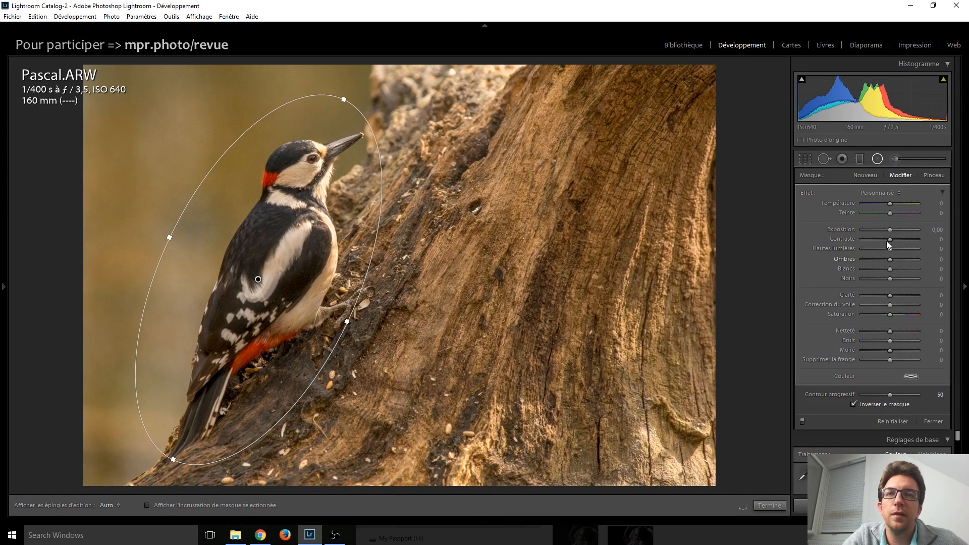
Set the woodpecker's radial filter to exposure 0.30 and clarity 35.
{"action": "key", "text": "Up"}
{"action": "key", "text": "Up"}
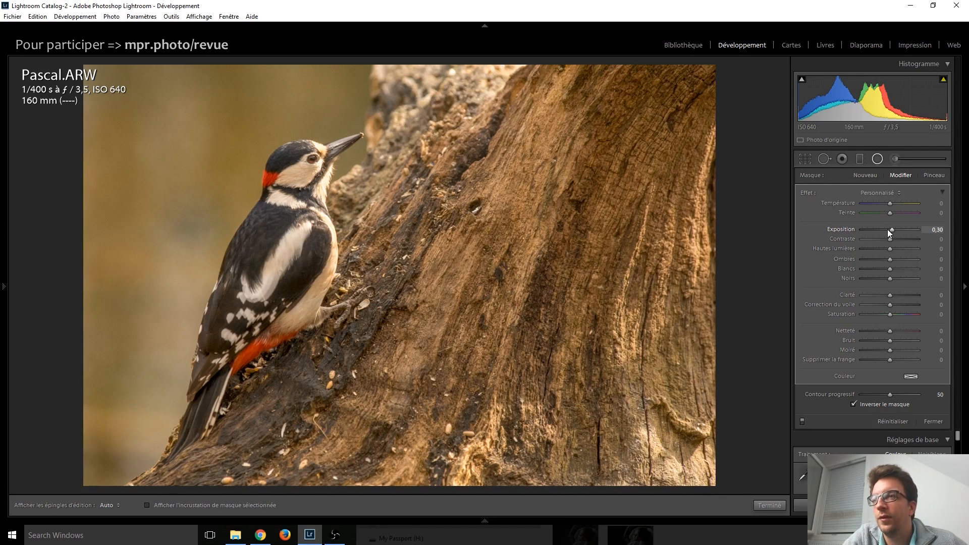
{"action": "key", "text": "Up"}
{"action": "key", "text": "Up"}
{"action": "key", "text": "Up"}
{"action": "key", "text": "Up"}
{"action": "key", "text": "Up"}
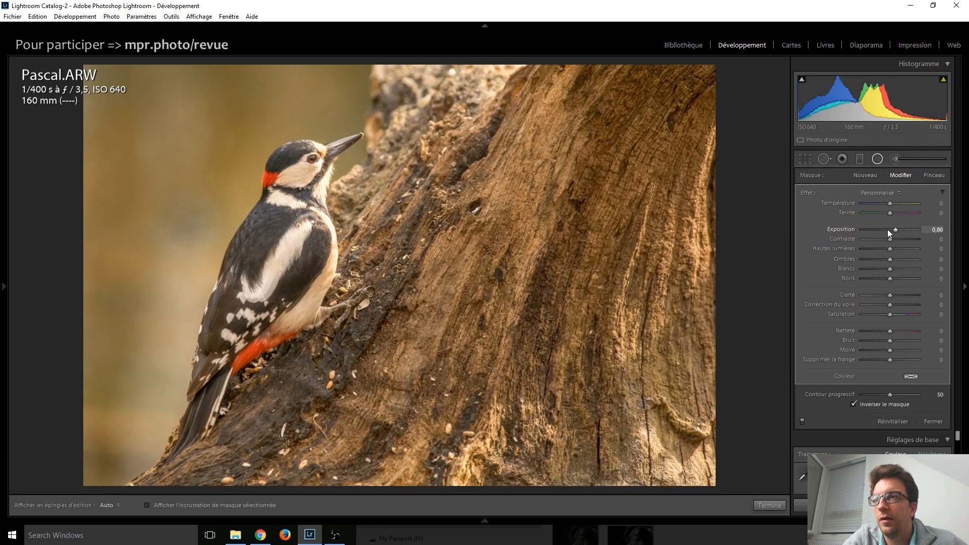
{"action": "key", "text": "Down"}
{"action": "key", "text": "Down"}
{"action": "key", "text": "Down"}
{"action": "key", "text": "Down"}
{"action": "key", "text": "Down"}
{"action": "key", "text": "Down"}
{"action": "key", "text": "Down"}
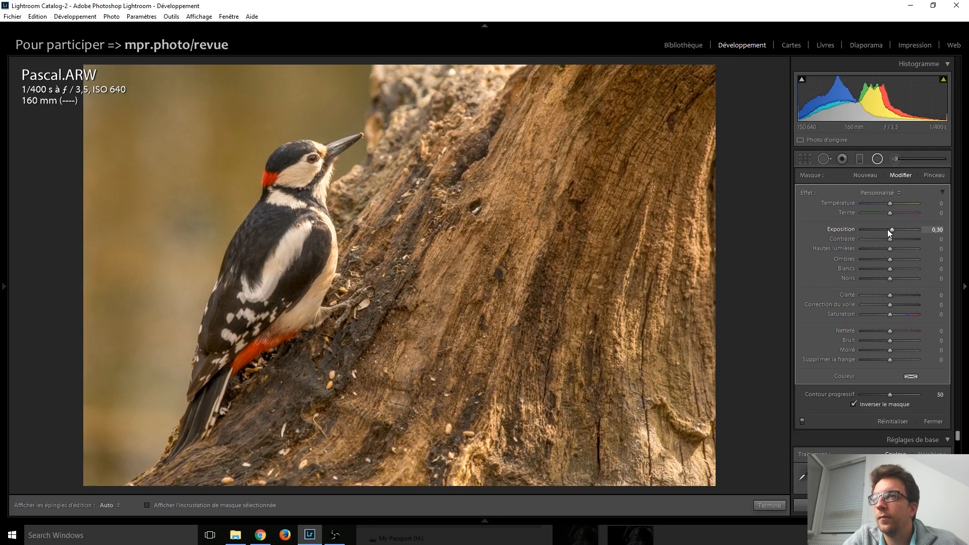
{"action": "key", "text": "Up"}
{"action": "key", "text": "Up"}
{"action": "left_click_drag", "start_coordinate": [894, 295], "coordinate": [908, 292]}
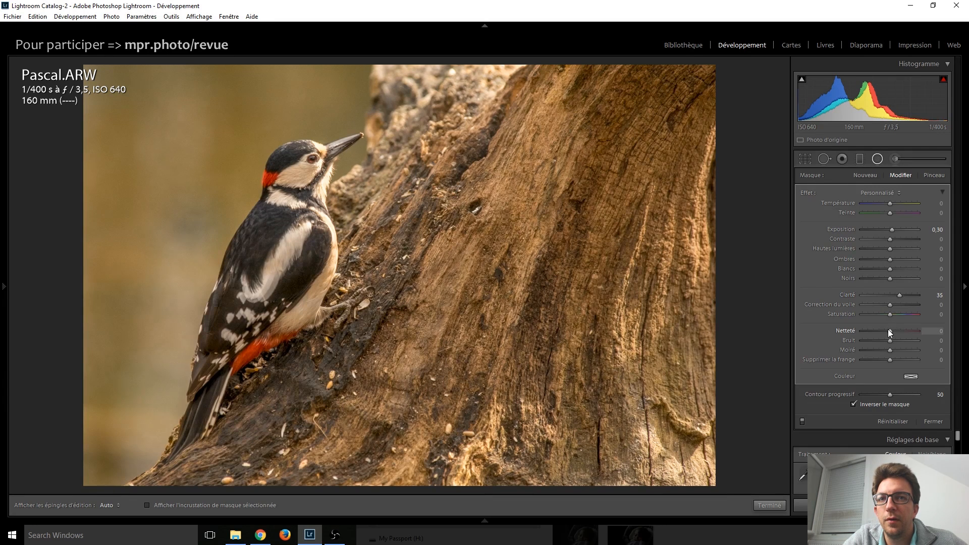
Set the woodpecker's radial filter to sharpness 62, blacks −11 and saturation 9, and close the filter.
{"action": "left_click_drag", "start_coordinate": [895, 332], "coordinate": [904, 331]}
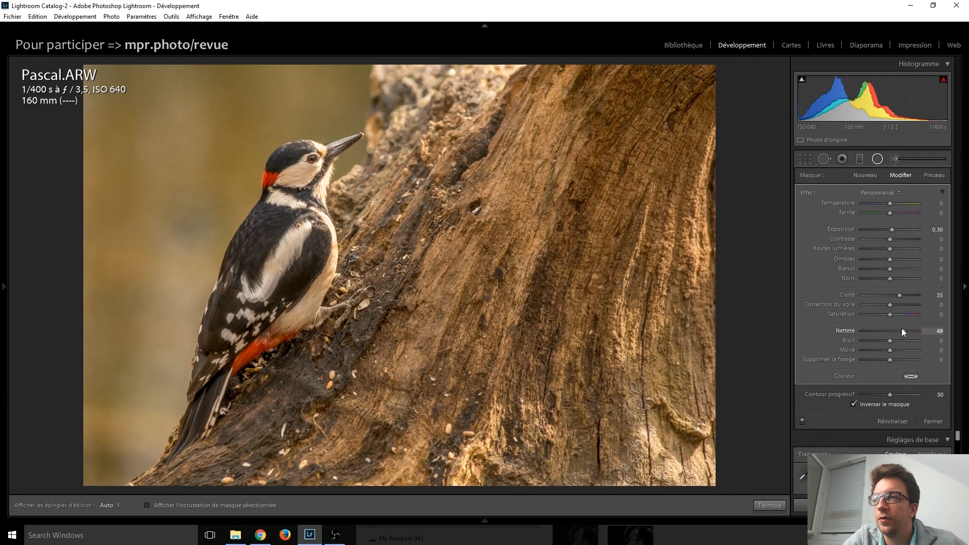
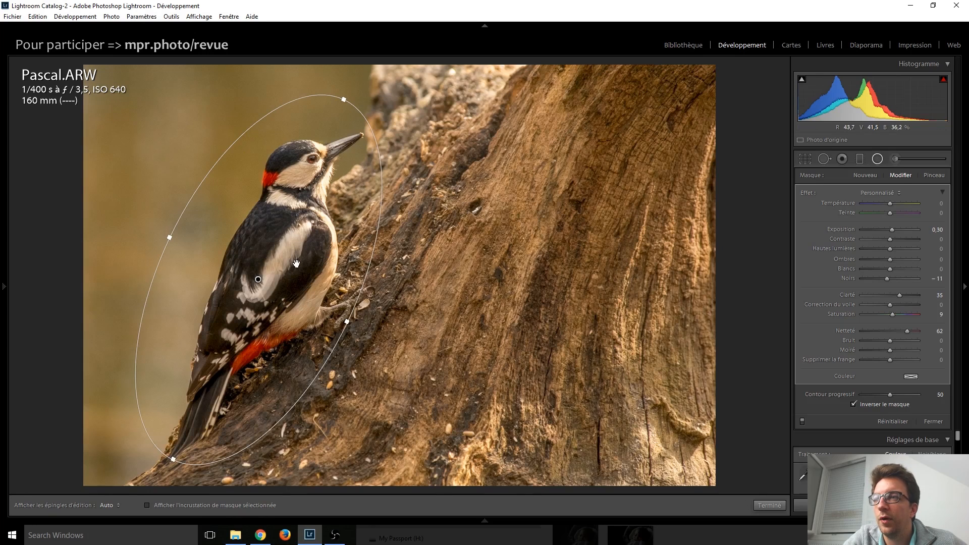
{"action": "left_click", "coordinate": [873, 160]}
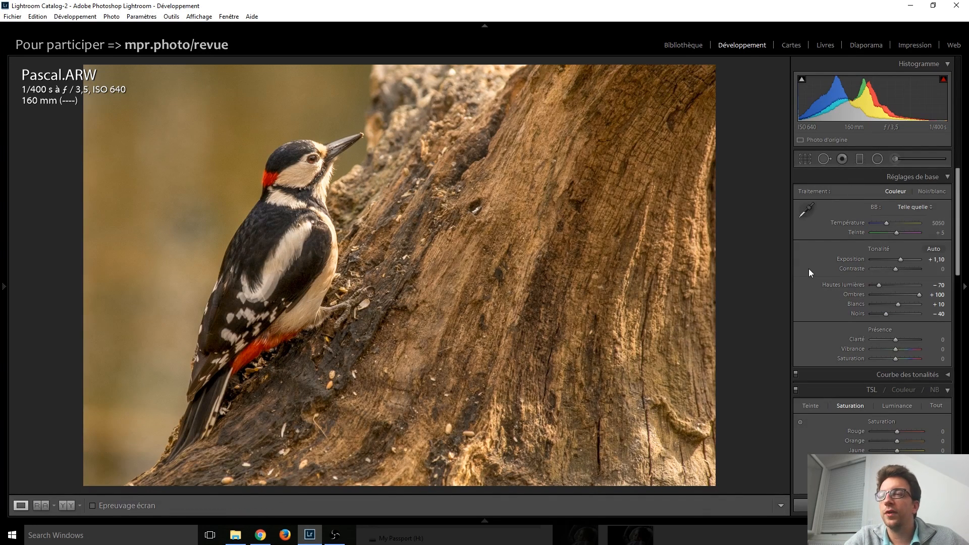
Try cooler and warmer white balances on the woodpecker photo and set its temperature to 4550.
{"action": "left_click", "coordinate": [888, 228]}
{"action": "key", "text": "shift+Down"}
{"action": "key", "text": "shift+Down"}
{"action": "key", "text": "shift+Down"}
{"action": "key", "text": "shift+Down"}
{"action": "key", "text": "shift+Down"}
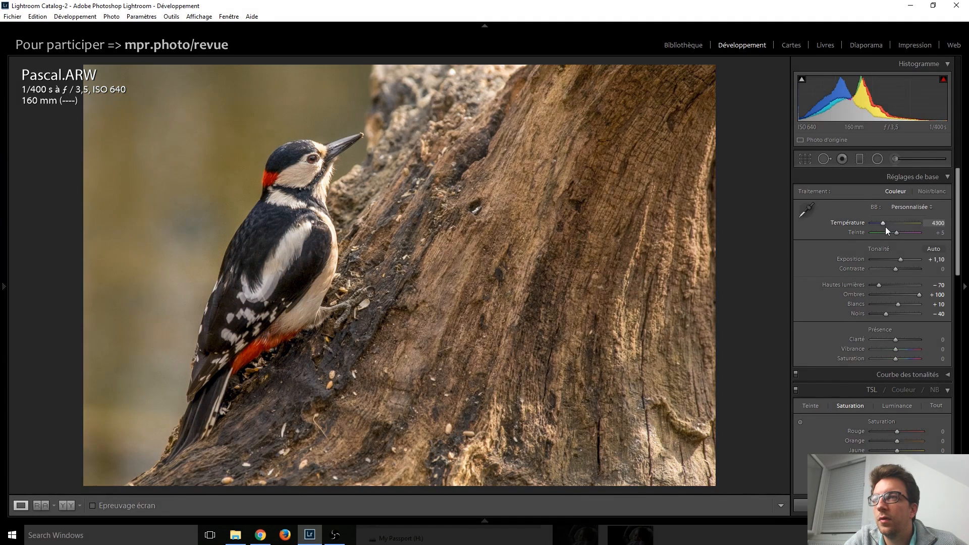
{"action": "key", "text": "shift+Up"}
{"action": "key", "text": "shift+Up"}
{"action": "key", "text": "shift+Up"}
{"action": "key", "text": "shift+Up"}
{"action": "key", "text": "shift+Up"}
{"action": "key", "text": "shift+Up"}
{"action": "key", "text": "shift+Up"}
{"action": "key", "text": "shift+Down"}
{"action": "key", "text": "shift+Down"}
{"action": "key", "text": "shift+Down"}
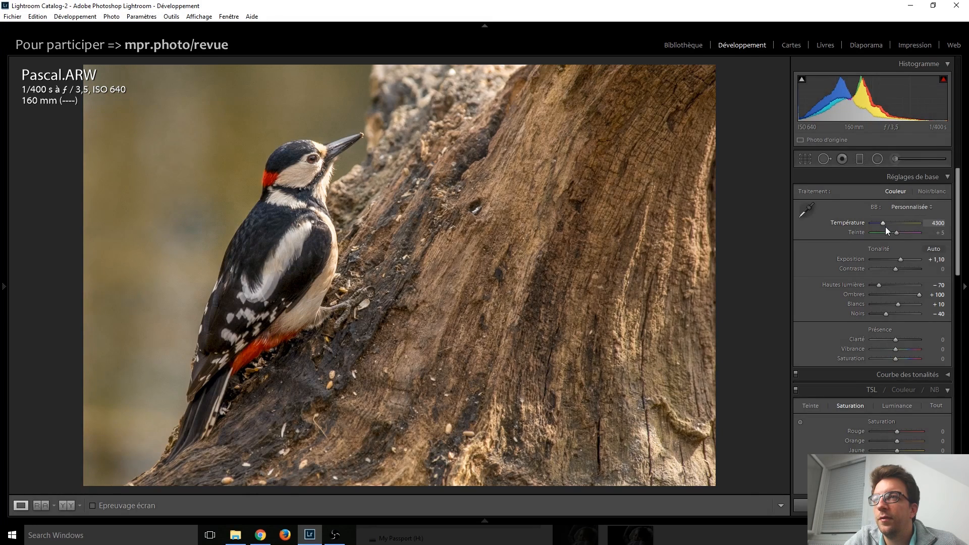
{"action": "key", "text": "shift+Up"}
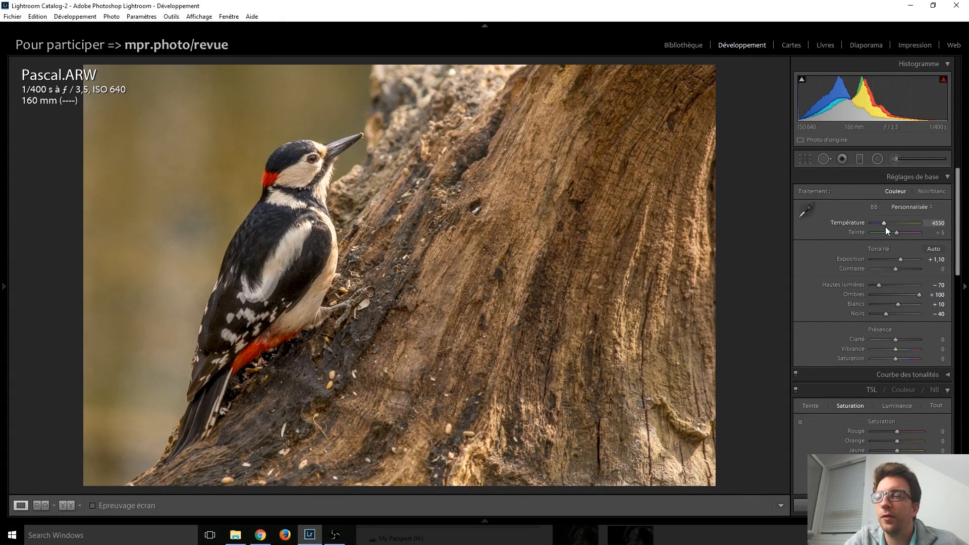
Darken the woodpecker photo's edges with a post-crop vignette amount of −25.
{"action": "scroll", "coordinate": [823, 253], "scroll_direction": "down", "scroll_amount": 10}
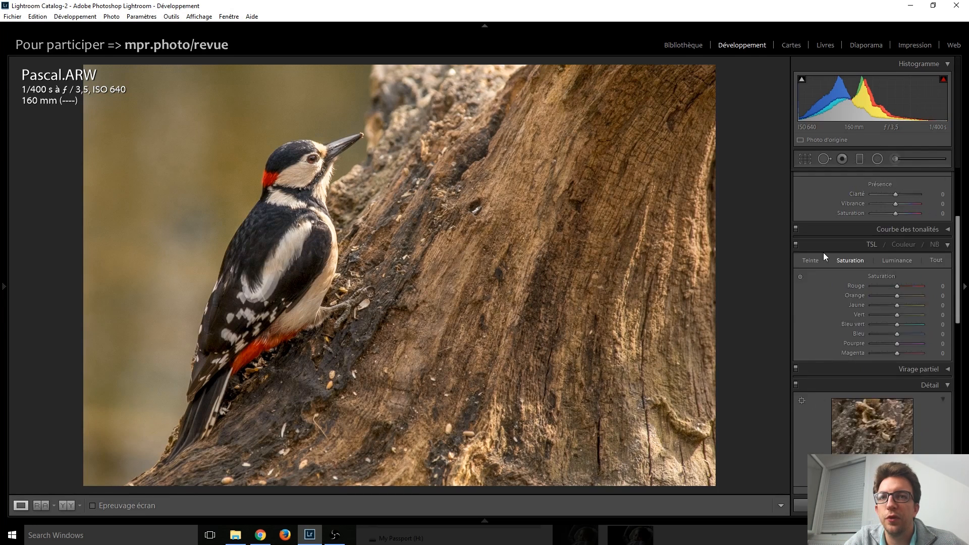
{"action": "scroll", "coordinate": [823, 254], "scroll_direction": "down", "scroll_amount": 10}
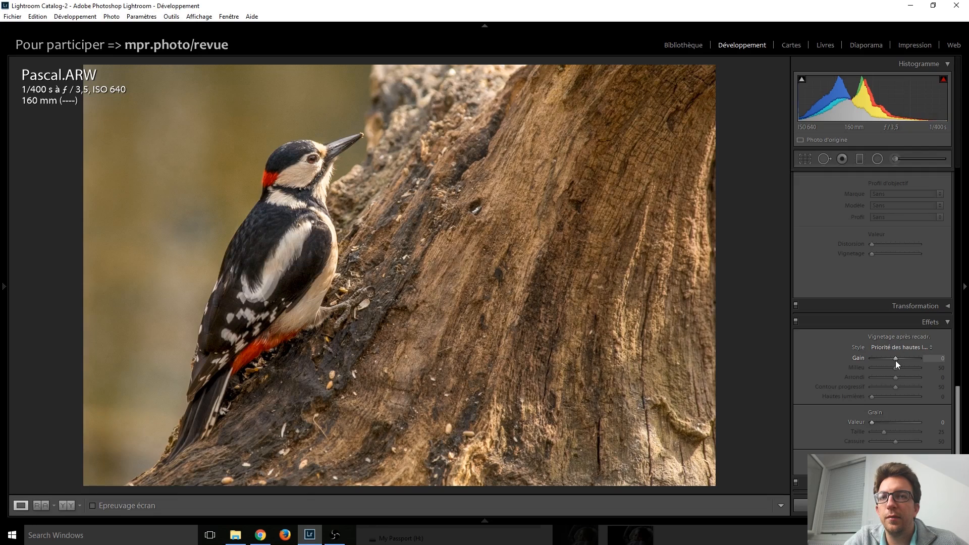
{"action": "key", "text": "Down"}
{"action": "key", "text": "Down"}
{"action": "key", "text": "Down"}
{"action": "key", "text": "Down"}
{"action": "key", "text": "Down"}
{"action": "key", "text": "Down"}
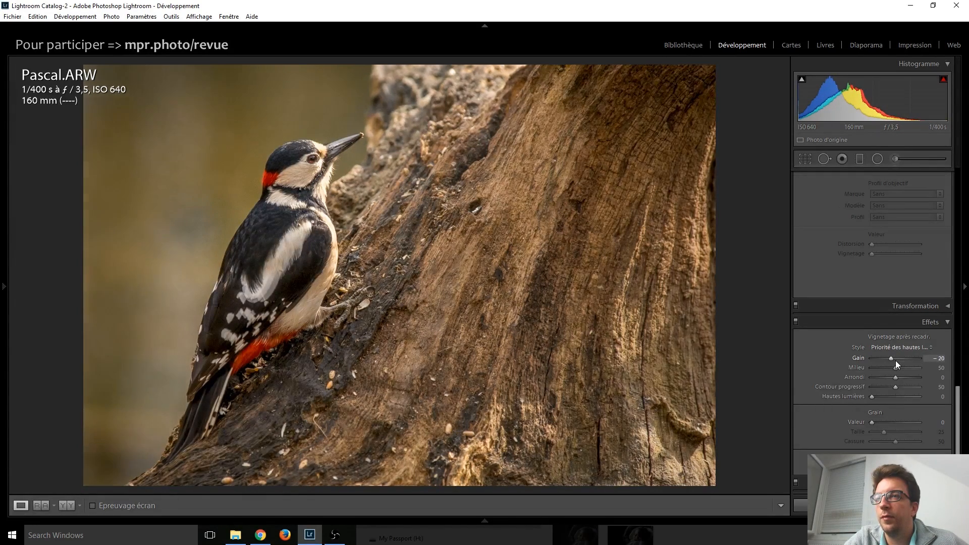
{"action": "key", "text": "Up"}
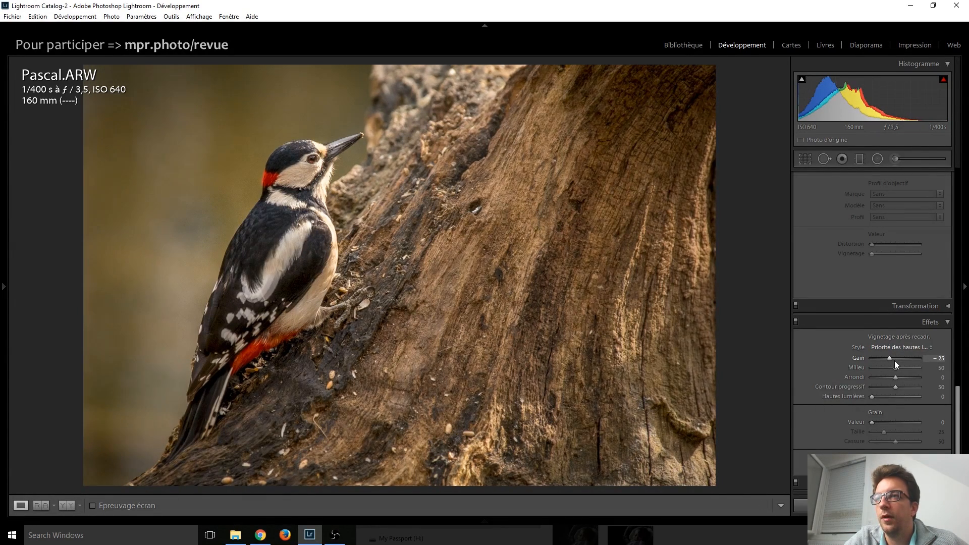
Compare the developed woodpecker photo with the participant's final JPG version, alternating between the two.
{"action": "scroll", "coordinate": [858, 353], "scroll_direction": "up", "scroll_amount": 10}
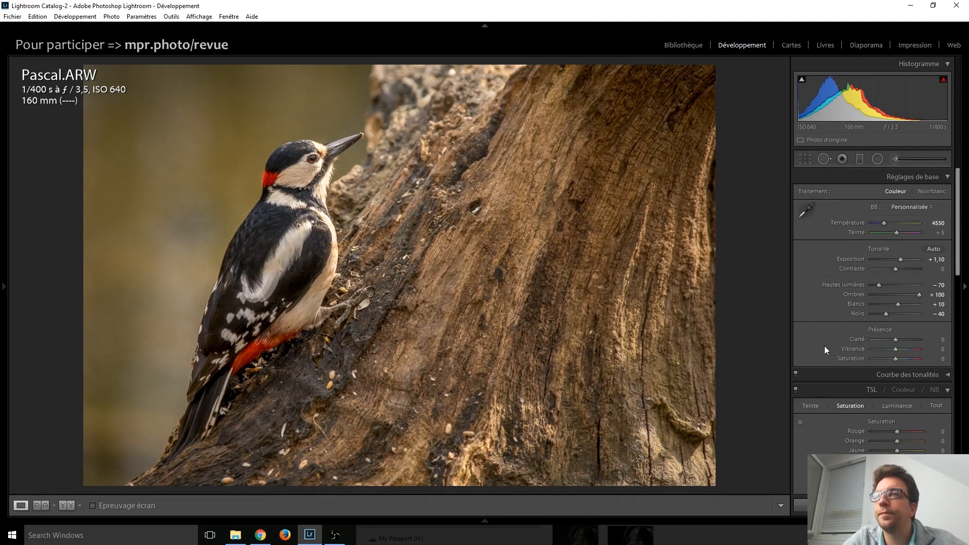
{"action": "key", "text": "Right"}
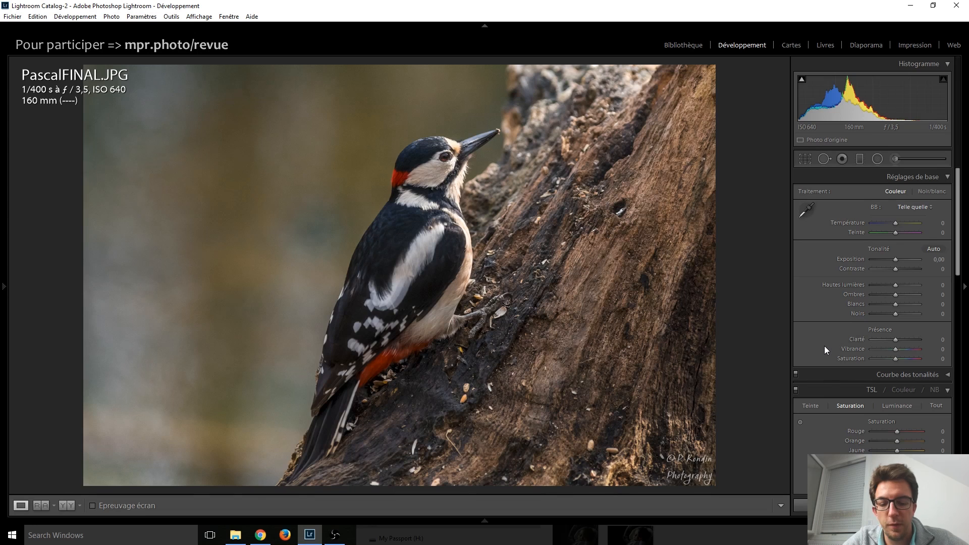
{"action": "key", "text": "Left"}
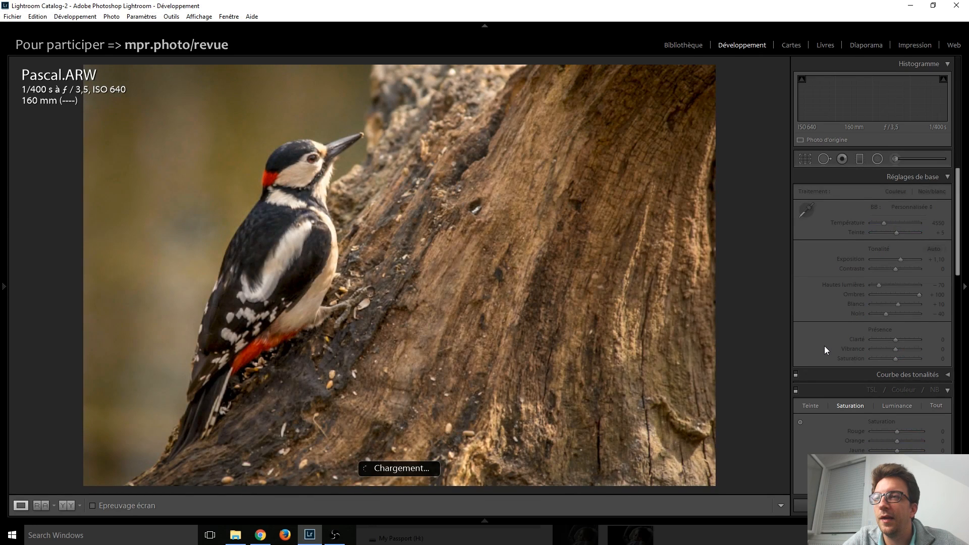
{"action": "key", "text": "Right"}
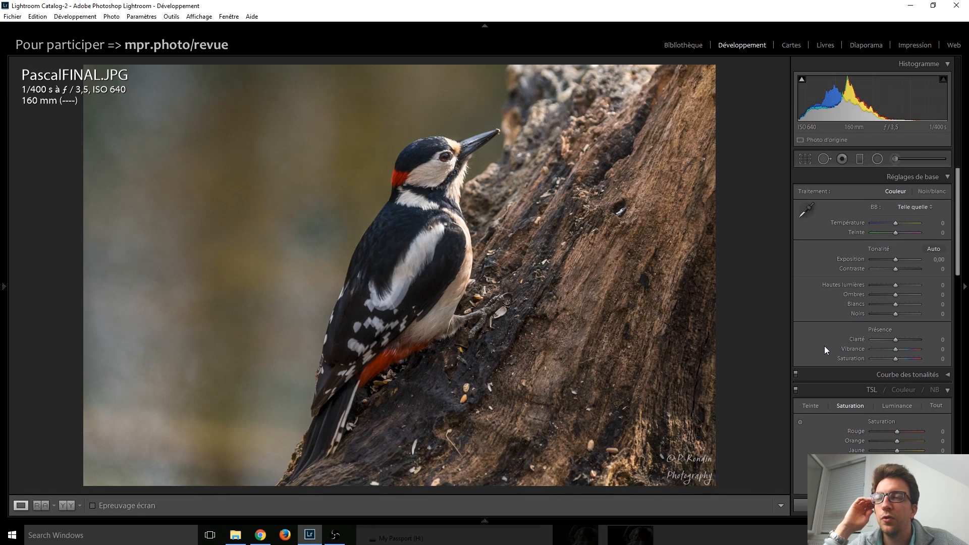
{"action": "key", "text": "Left"}
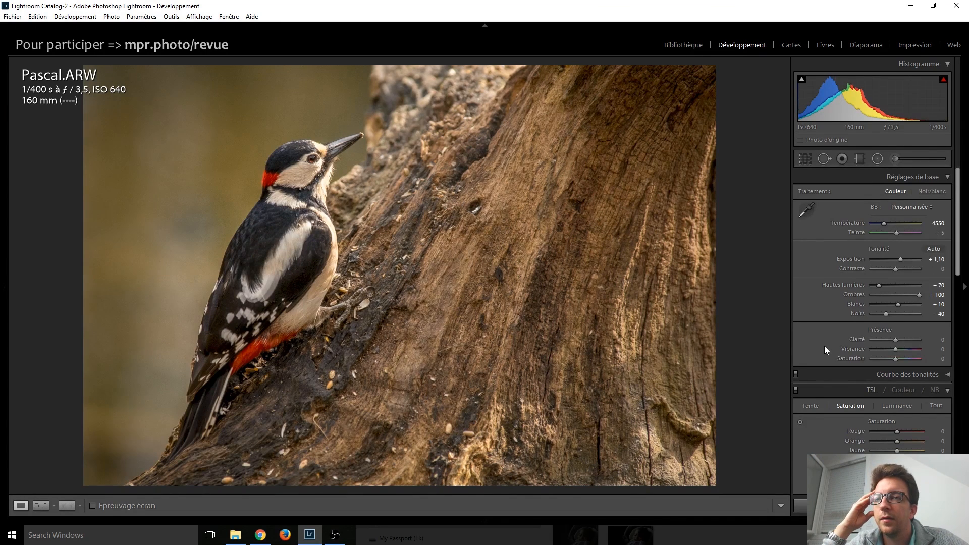
{"action": "key", "text": "Right"}
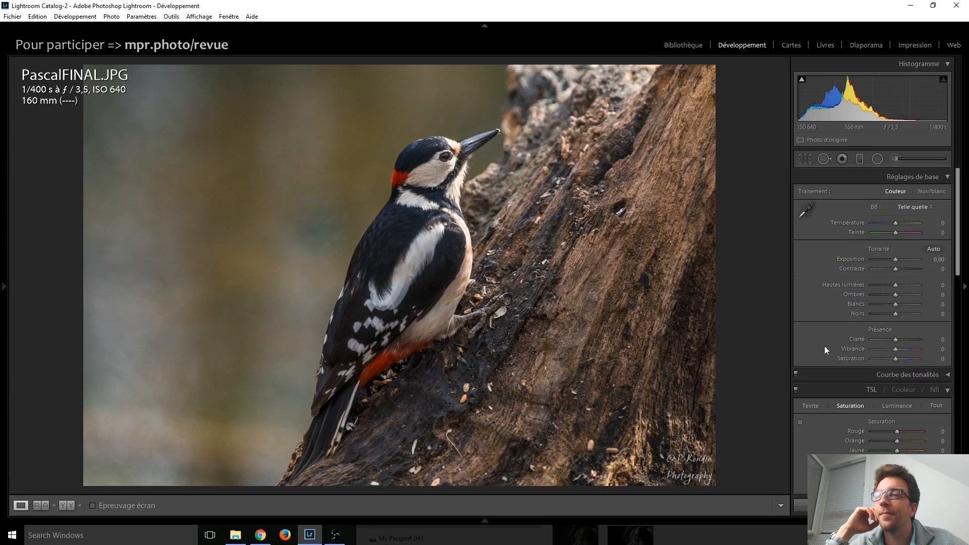
Switch to the baby's raw photo and examine the eyes, face and seat edge close up for colour fringing.
{"action": "key", "text": "Right"}
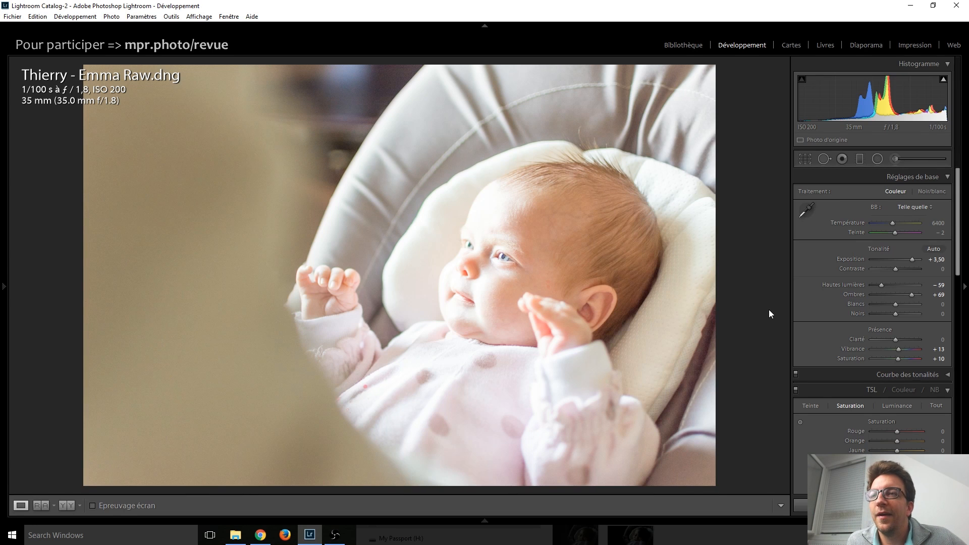
{"action": "left_click", "coordinate": [486, 256]}
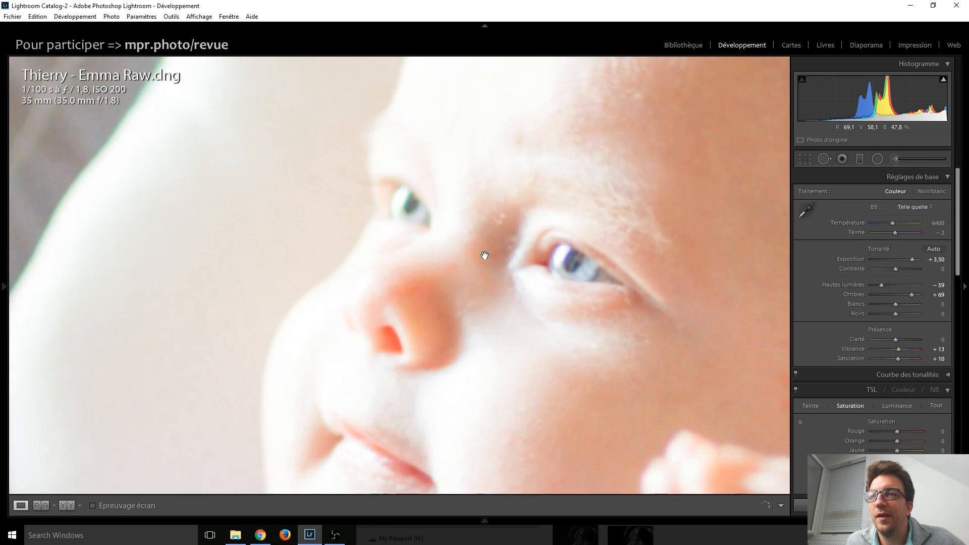
{"action": "left_click", "coordinate": [485, 256]}
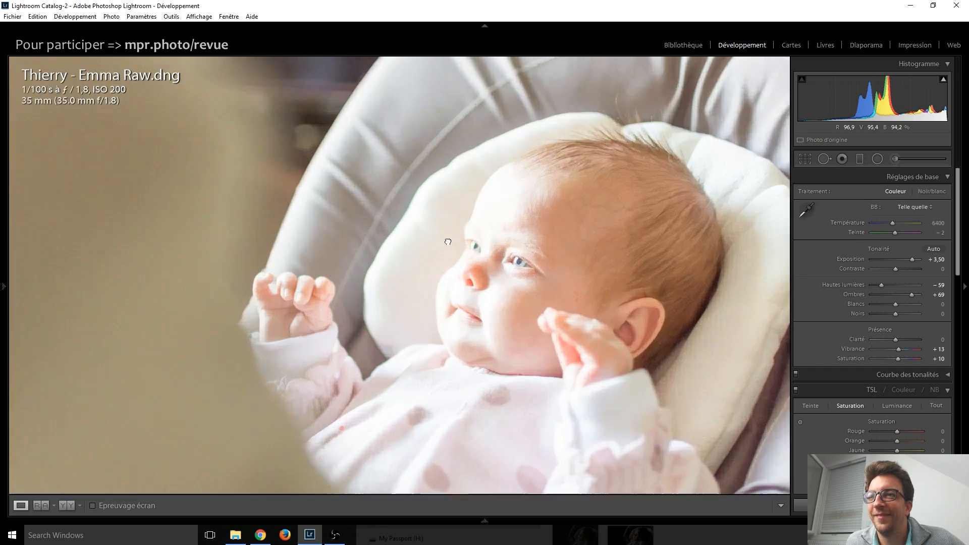
{"action": "left_click", "coordinate": [447, 242]}
{"action": "left_click_drag", "start_coordinate": [583, 306], "coordinate": [513, 305]}
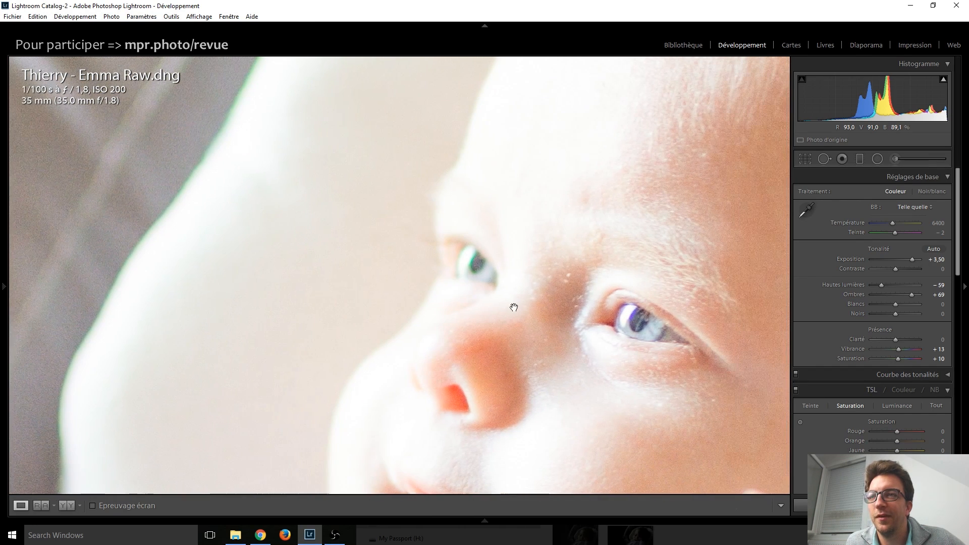
{"action": "left_click", "coordinate": [487, 286]}
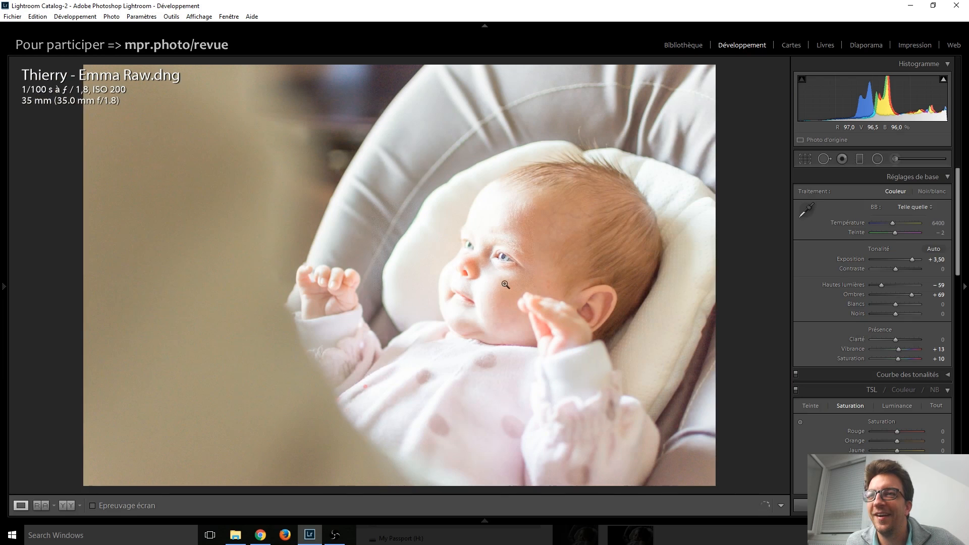
{"action": "left_click", "coordinate": [431, 196]}
{"action": "left_click_drag", "start_coordinate": [513, 345], "coordinate": [360, 197]}
{"action": "left_click", "coordinate": [462, 353]}
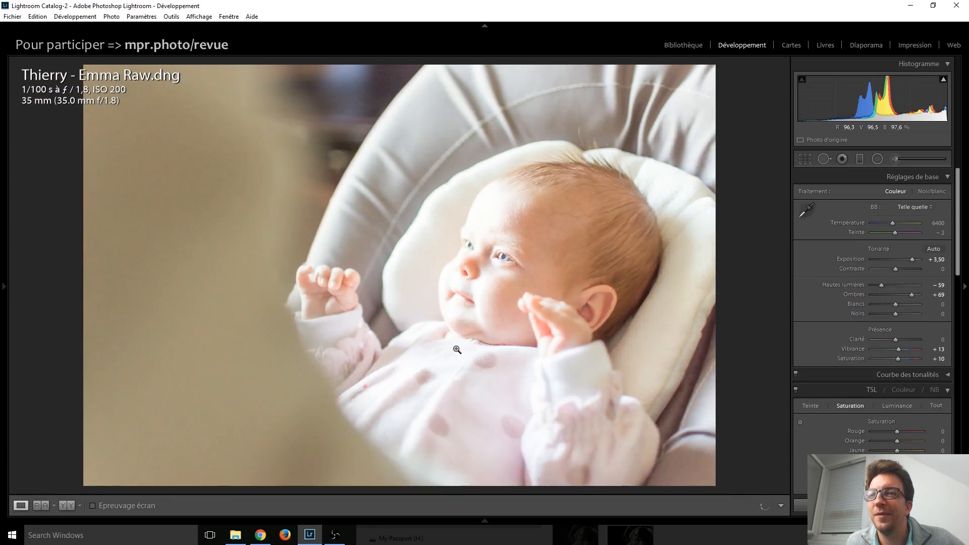
Enable chromatic aberration removal on the baby photo and compare it with the lens profile correction off and on.
{"action": "scroll", "coordinate": [813, 323], "scroll_direction": "down", "scroll_amount": 5}
{"action": "scroll", "coordinate": [818, 327], "scroll_direction": "down", "scroll_amount": 5}
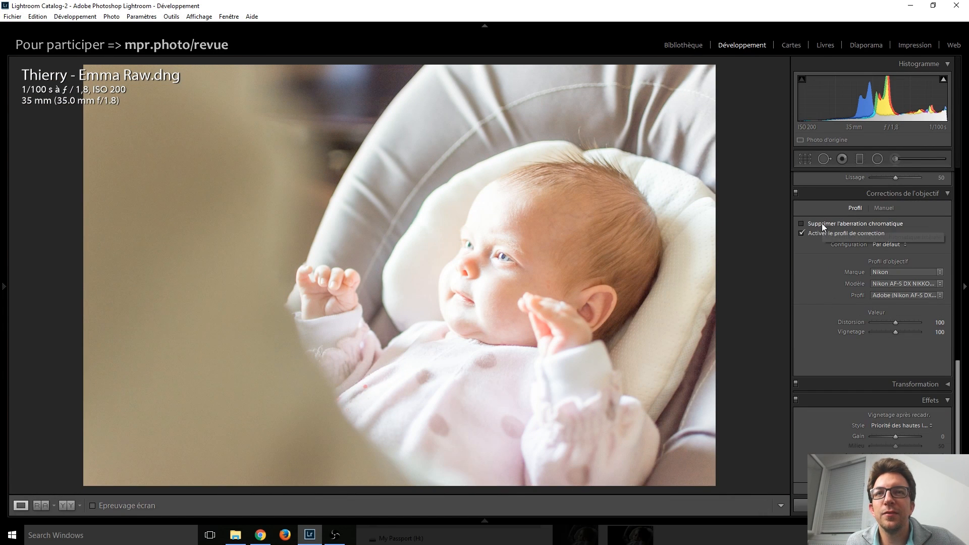
{"action": "left_click", "coordinate": [816, 235]}
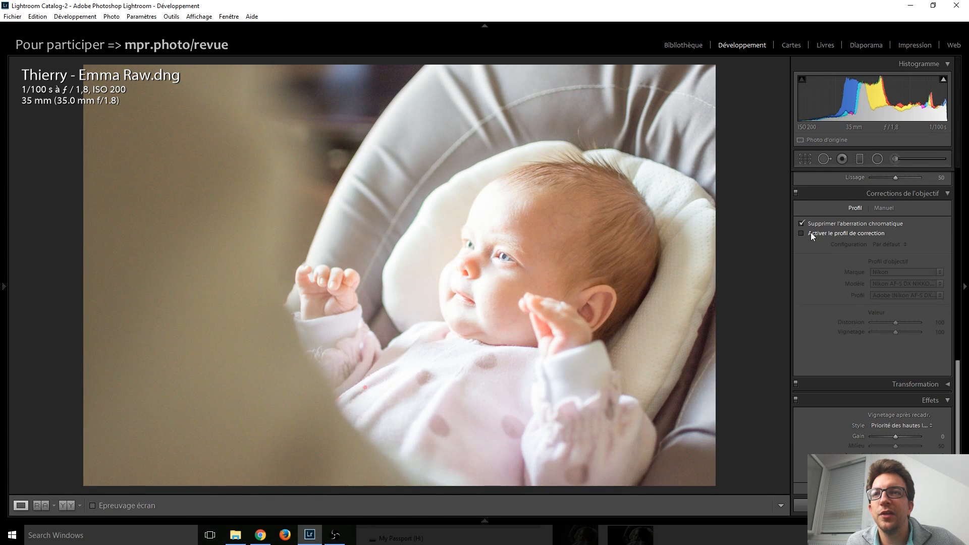
{"action": "left_click", "coordinate": [811, 232]}
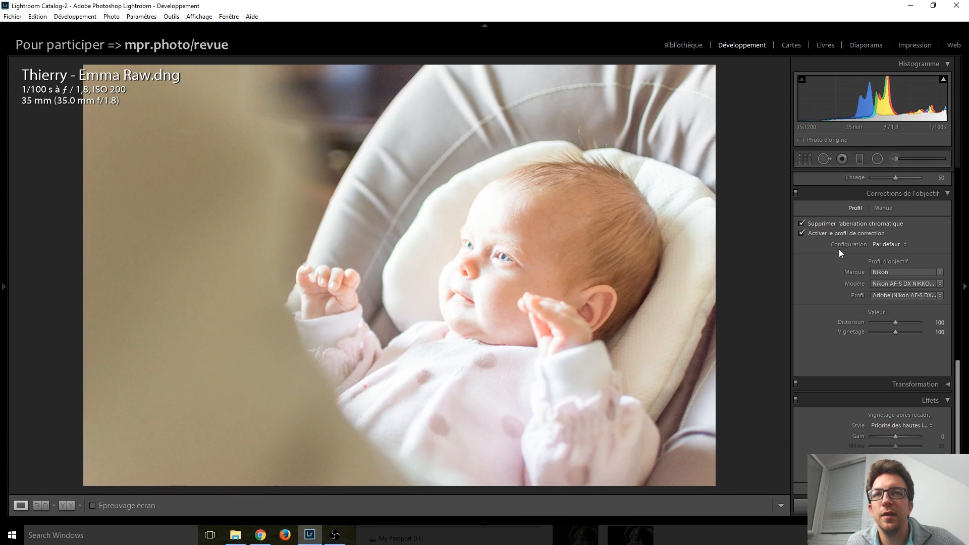
Bring up the manual lens corrections with the baby's eyes magnified.
{"action": "left_click", "coordinate": [884, 208]}
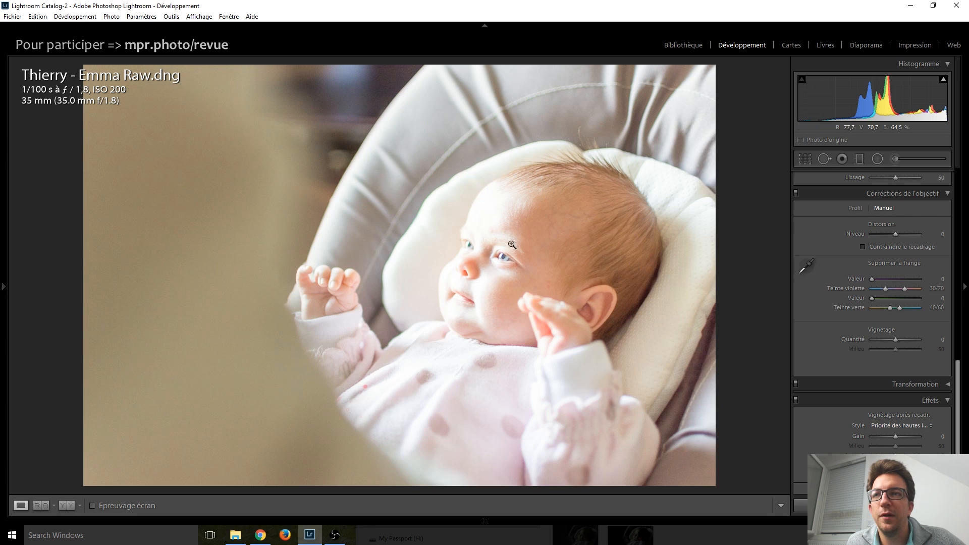
{"action": "left_click", "coordinate": [467, 247]}
{"action": "left_click_drag", "start_coordinate": [585, 271], "coordinate": [493, 274]}
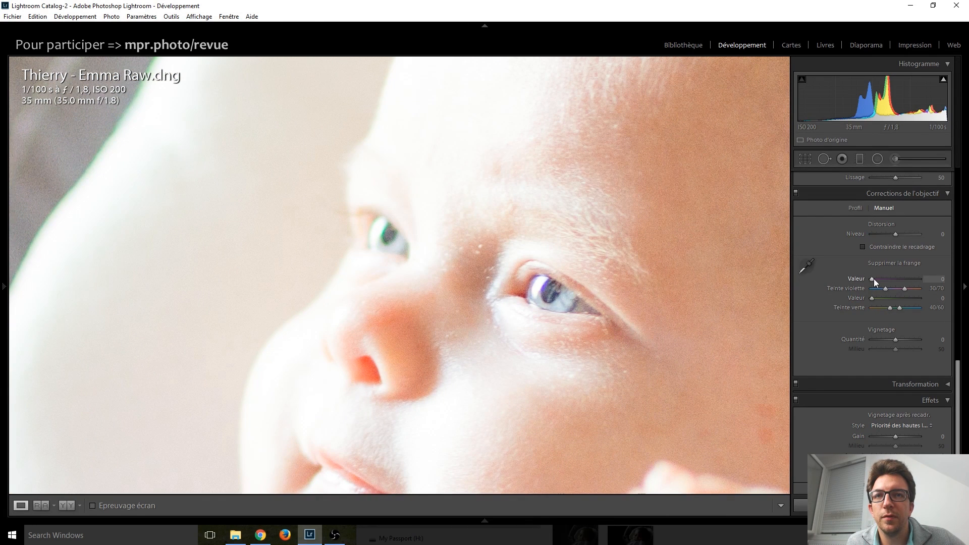
Try a green defringe amount of 5 and a distortion of +70 on the baby photo, resetting each.
{"action": "left_click_drag", "start_coordinate": [875, 302], "coordinate": [878, 303]}
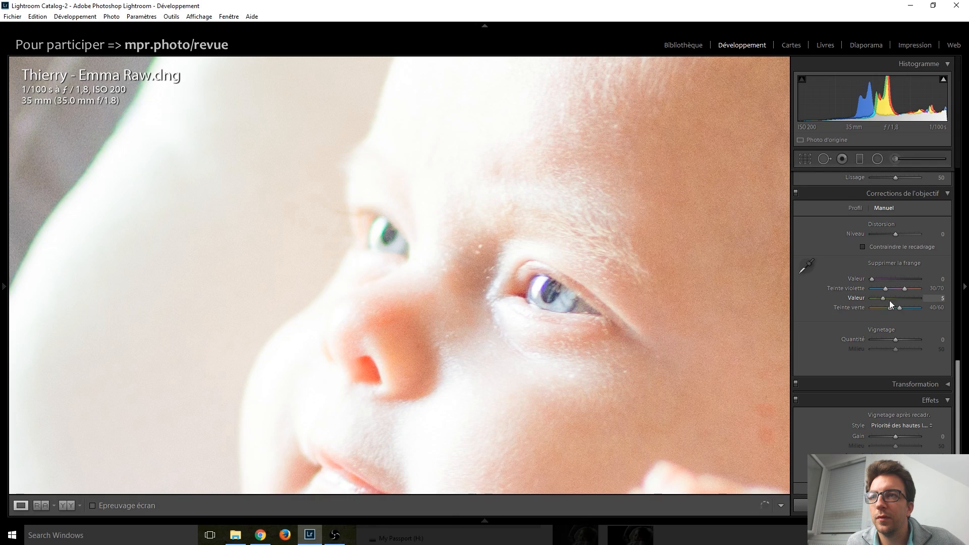
{"action": "double_click", "coordinate": [889, 301]}
{"action": "left_click", "coordinate": [896, 233]}
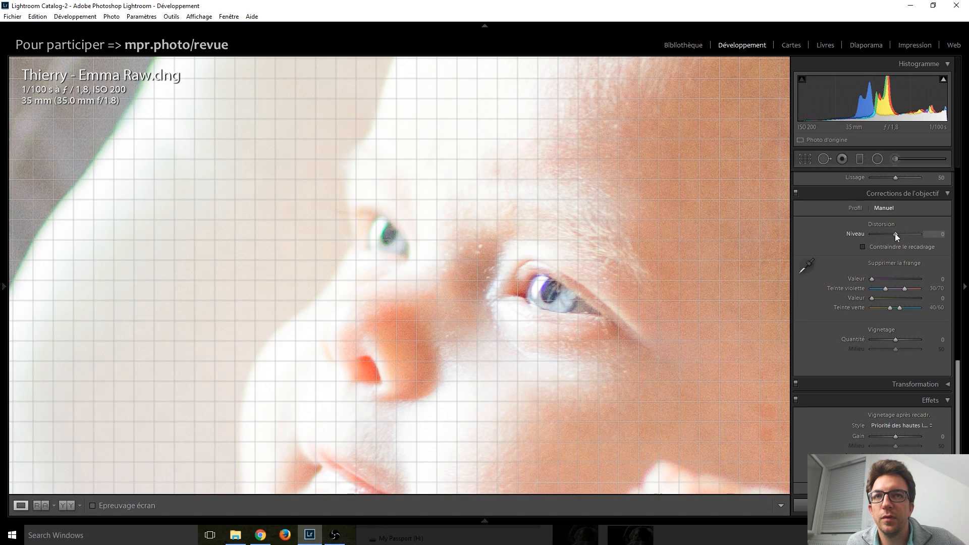
{"action": "left_click_drag", "start_coordinate": [895, 233], "coordinate": [915, 234]}
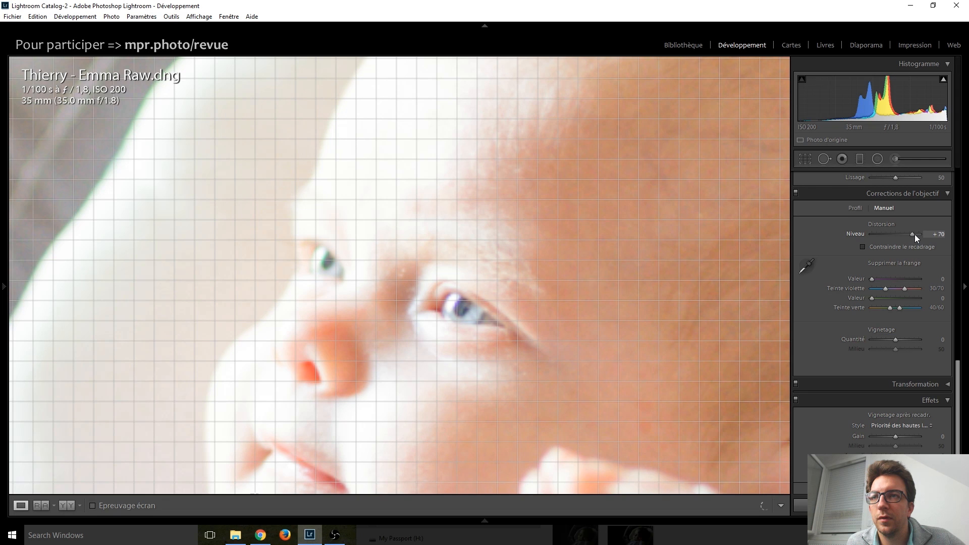
{"action": "double_click", "coordinate": [915, 234]}
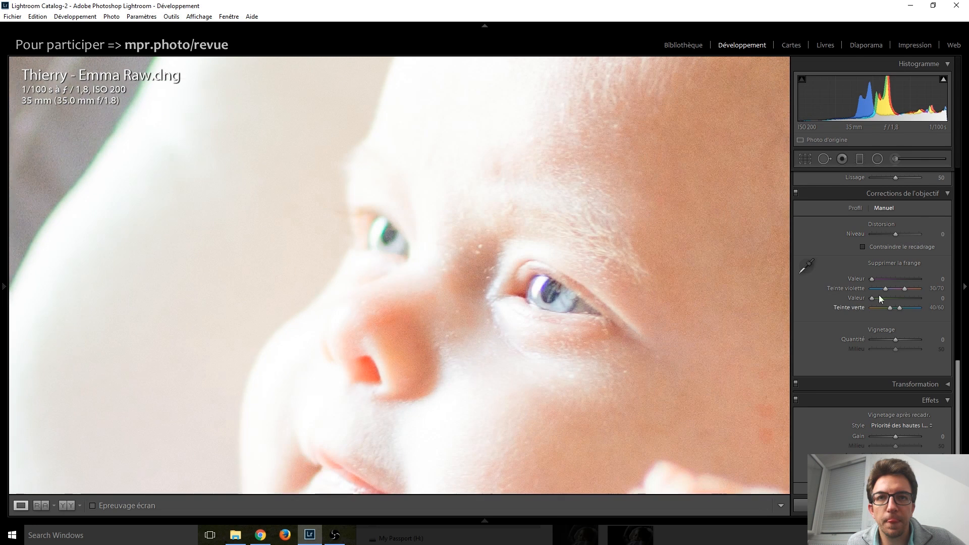
Set the baby photo's defringe amounts to 20 for green and 18 for purple.
{"action": "left_click_drag", "start_coordinate": [874, 300], "coordinate": [907, 301]}
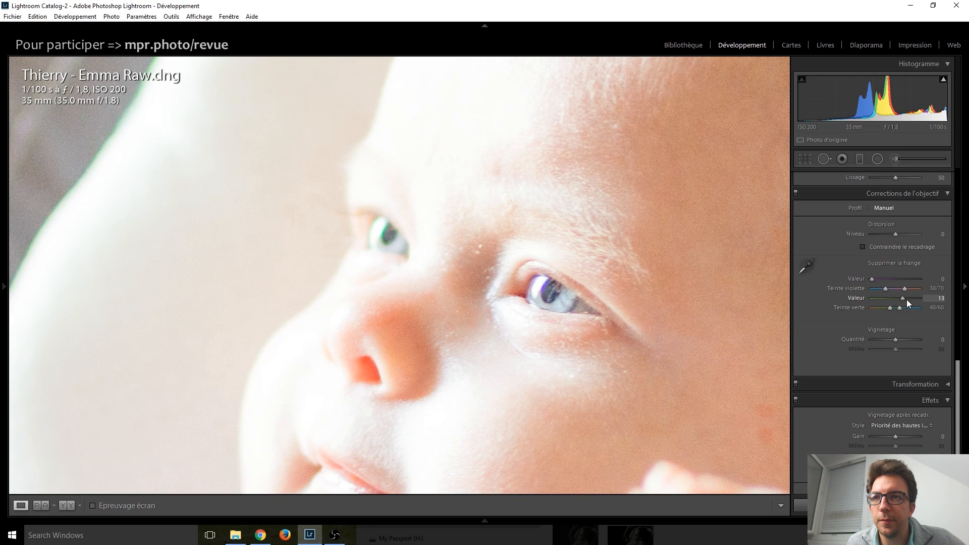
{"action": "mouse_move", "coordinate": [907, 300]}
{"action": "left_mouse_down"}
{"action": "mouse_move", "coordinate": [875, 297]}
{"action": "mouse_move", "coordinate": [917, 299]}
{"action": "left_mouse_up"}
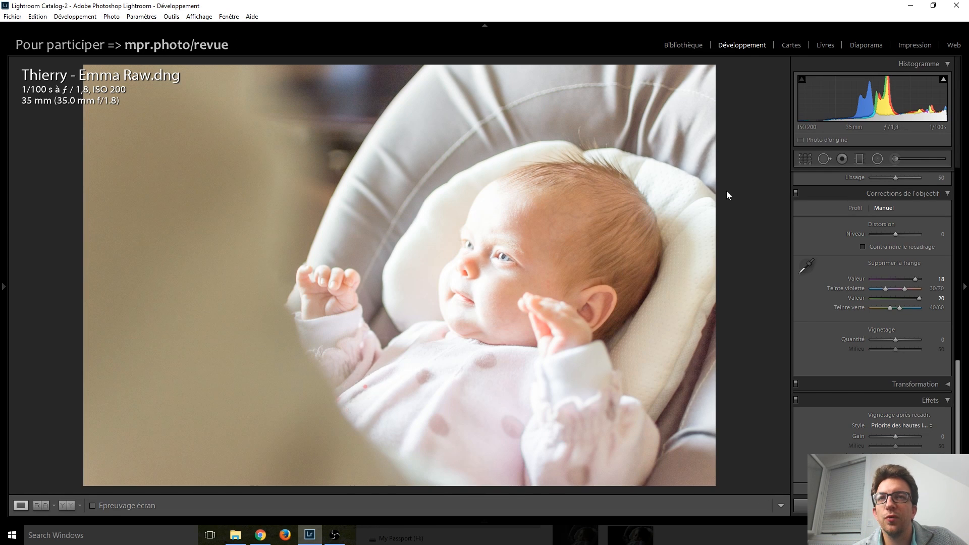
Crop the baby photo to the 4 x 5 / 8 x 10 aspect ratio, trimming the blurred foreground and framing the baby more tightly.
{"action": "left_click", "coordinate": [805, 160]}
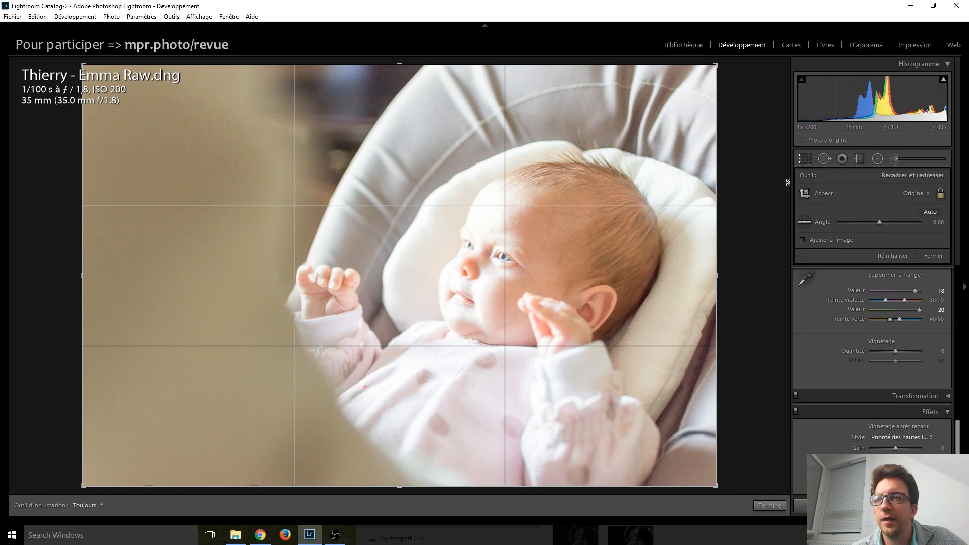
{"action": "left_click_drag", "start_coordinate": [83, 64], "coordinate": [163, 119]}
{"action": "left_click", "coordinate": [915, 196]}
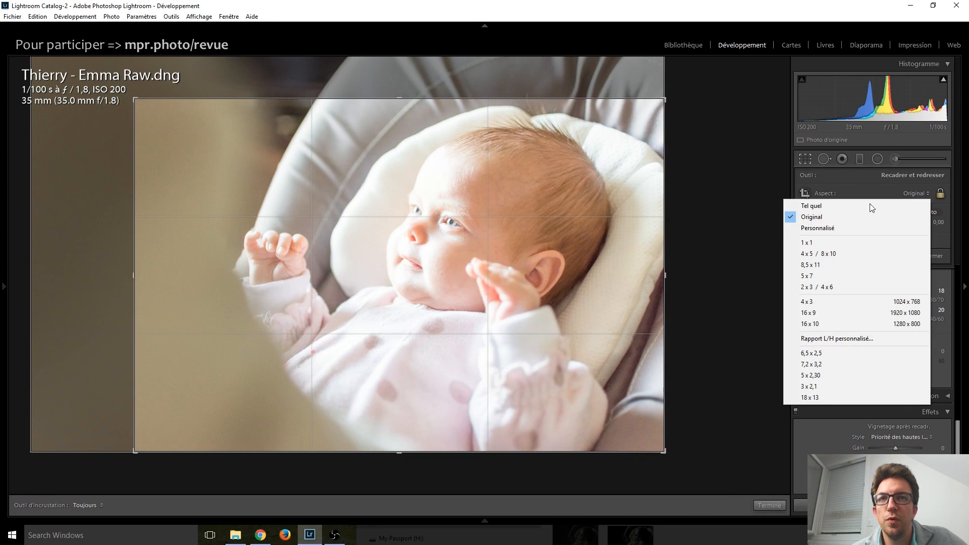
{"action": "left_click", "coordinate": [841, 248]}
{"action": "mouse_move", "coordinate": [376, 261]}
{"action": "left_mouse_down"}
{"action": "mouse_move", "coordinate": [357, 261]}
{"action": "mouse_move", "coordinate": [372, 264]}
{"action": "left_mouse_up"}
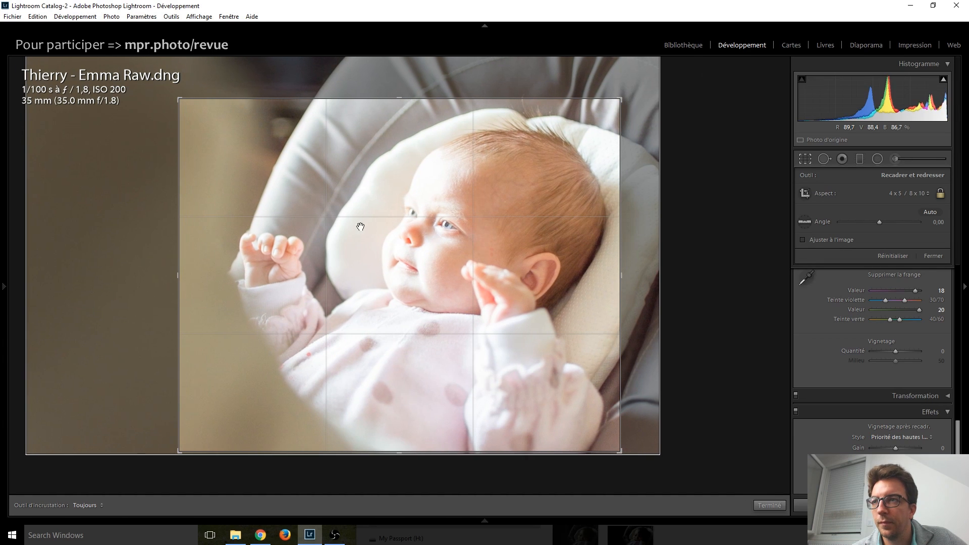
{"action": "left_click_drag", "start_coordinate": [176, 99], "coordinate": [175, 96]}
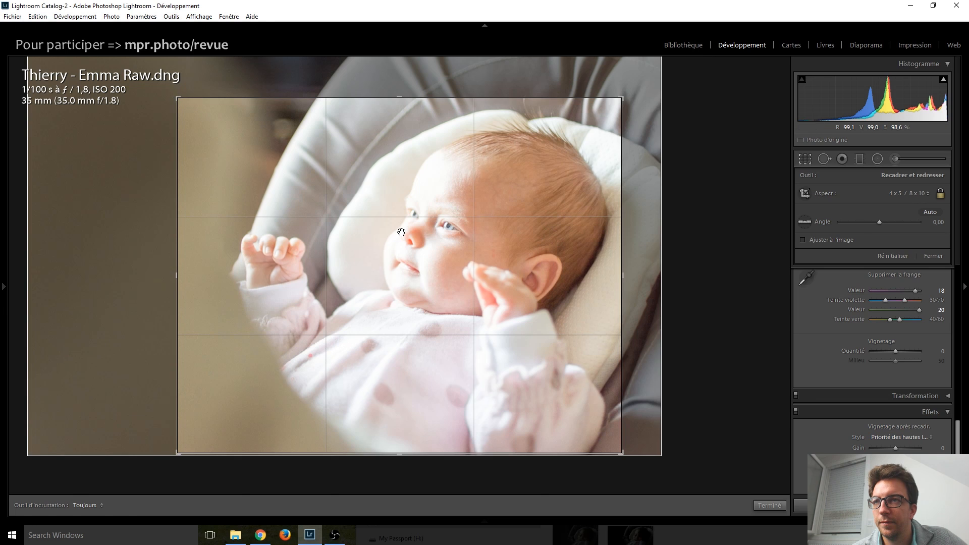
{"action": "key", "text": "Return"}
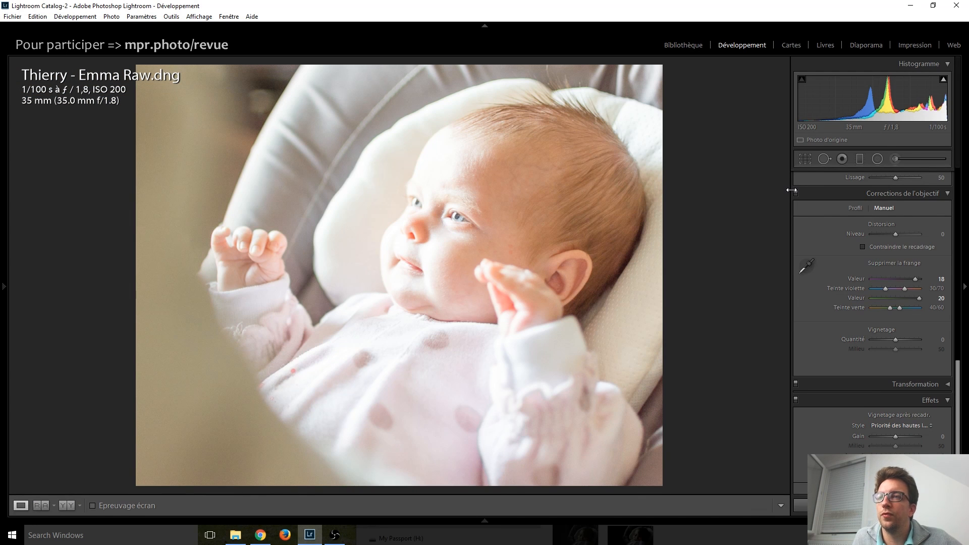
Enlarge the 4 x 5 crop slightly and reposition the photo within it to leave more room above the baby's head.
{"action": "left_click", "coordinate": [806, 158]}
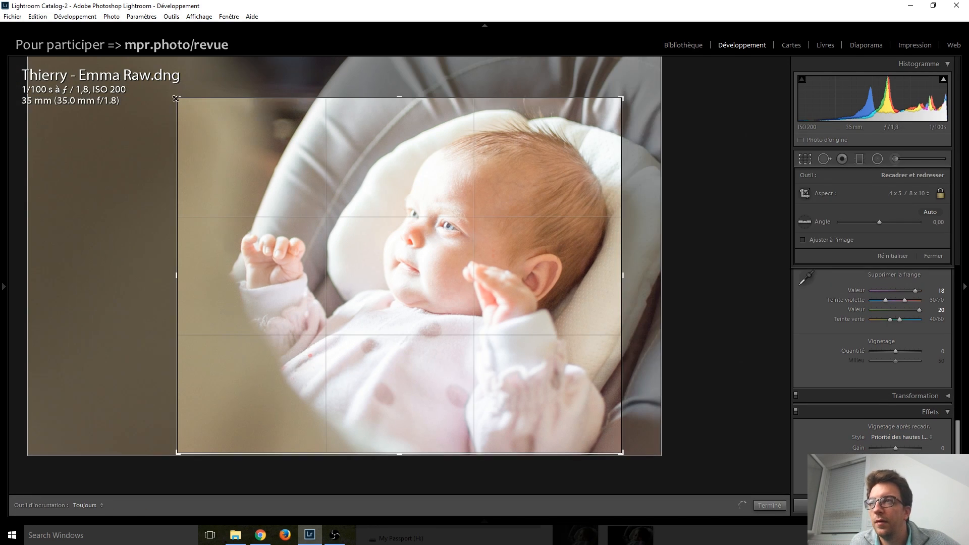
{"action": "left_click_drag", "start_coordinate": [175, 96], "coordinate": [168, 92]}
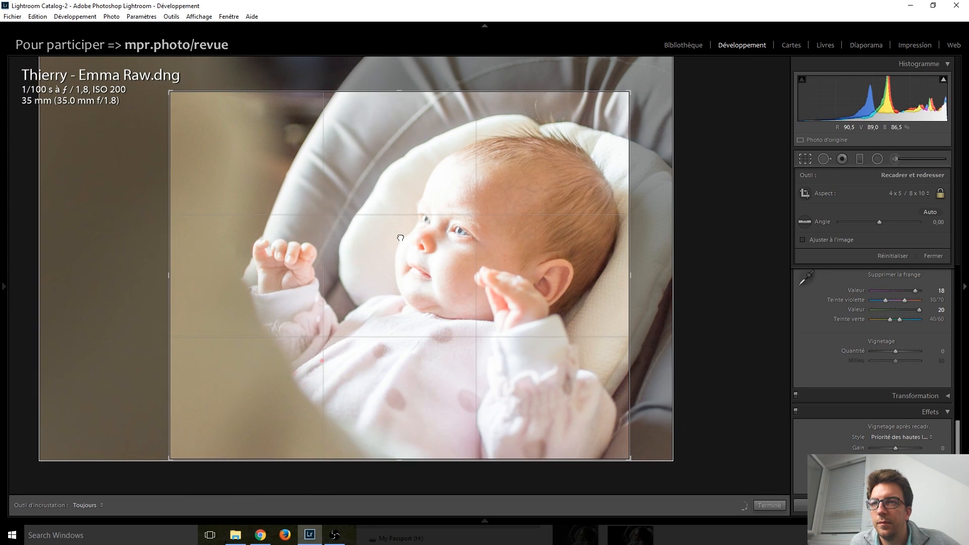
{"action": "left_click_drag", "start_coordinate": [390, 238], "coordinate": [401, 237]}
{"action": "left_click", "coordinate": [807, 164]}
{"action": "left_click", "coordinate": [807, 164]}
{"action": "left_click_drag", "start_coordinate": [481, 236], "coordinate": [470, 235]}
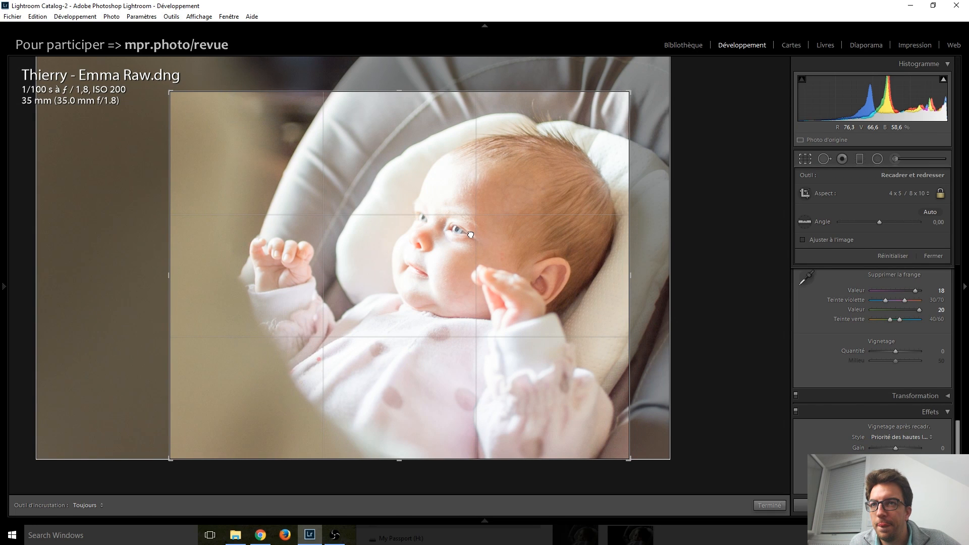
{"action": "left_click_drag", "start_coordinate": [470, 234], "coordinate": [473, 234]}
{"action": "key", "text": "Return"}
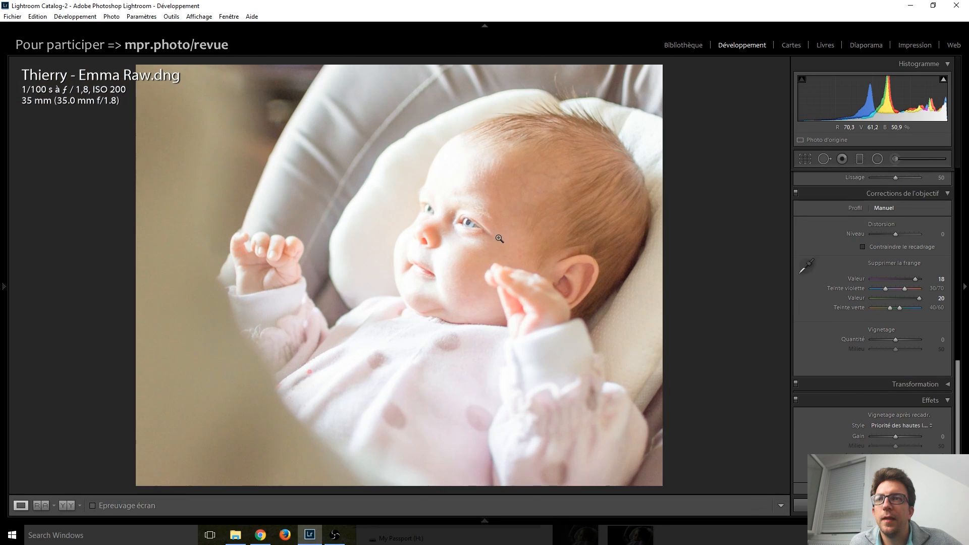
Lower the baby photo's highlights to -100.
{"action": "scroll", "coordinate": [850, 304], "scroll_direction": "up", "scroll_amount": 10}
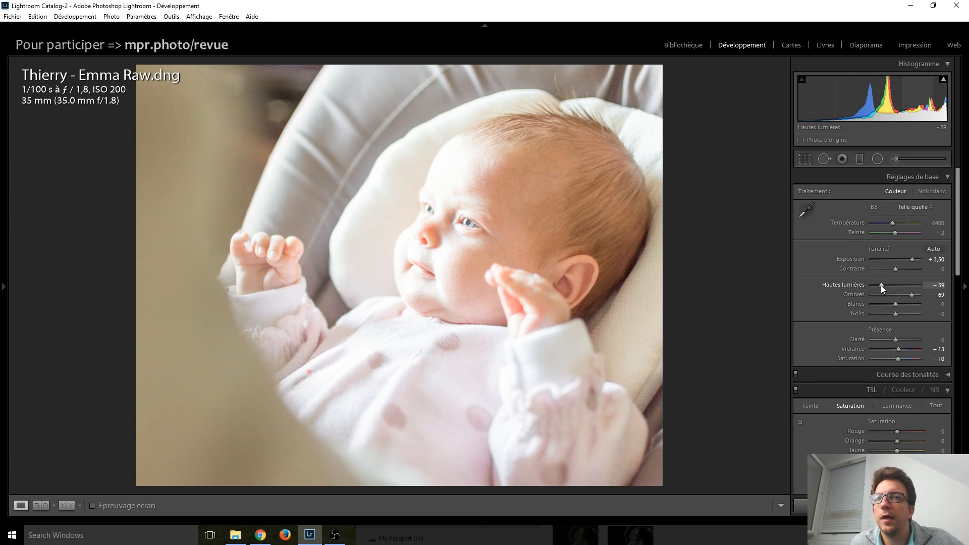
{"action": "left_click_drag", "start_coordinate": [882, 285], "coordinate": [871, 286]}
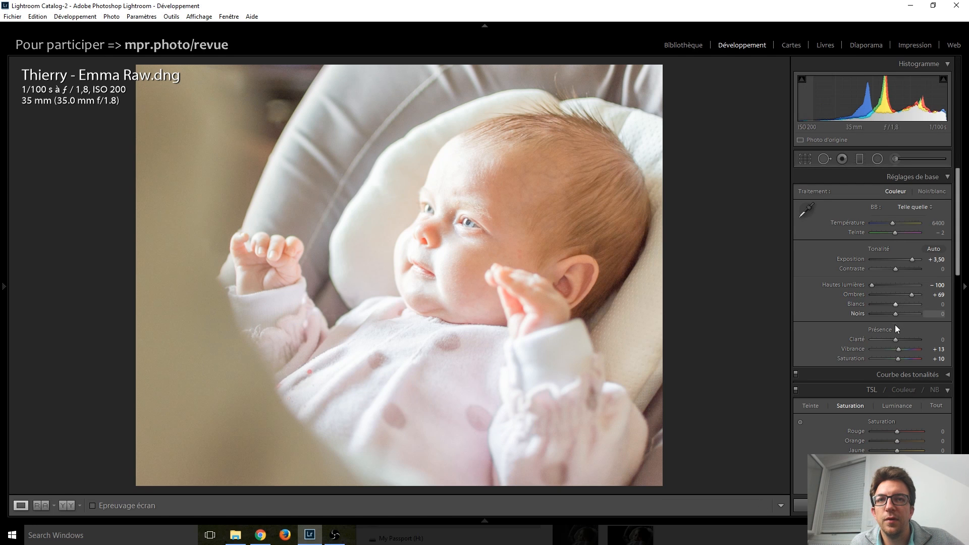
Reset the baby photo's exposure, highlights, shadows, vibrance and saturation to 0.
{"action": "double_click", "coordinate": [908, 260]}
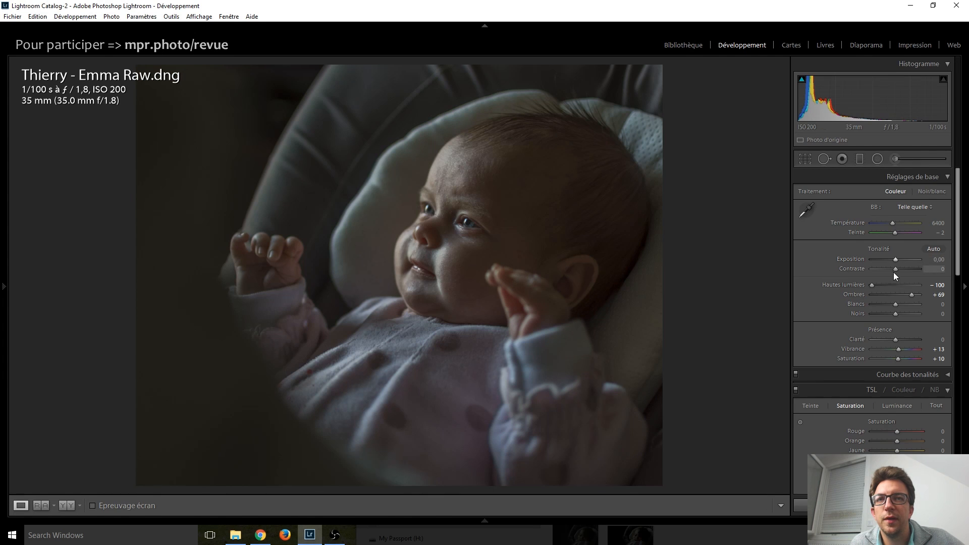
{"action": "double_click", "coordinate": [871, 284]}
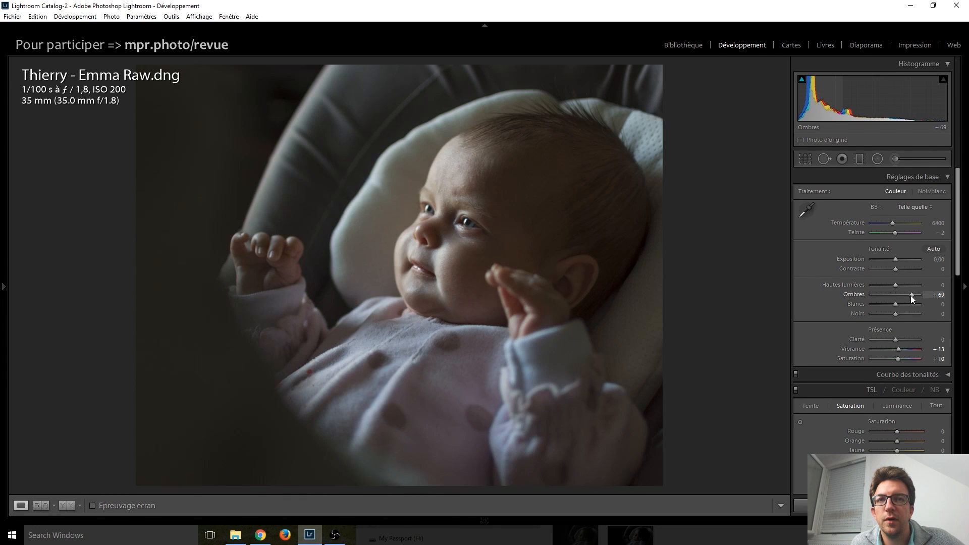
{"action": "double_click", "coordinate": [911, 295]}
{"action": "scroll", "coordinate": [861, 292], "scroll_direction": "down", "scroll_amount": 3}
{"action": "scroll", "coordinate": [865, 262], "scroll_direction": "up", "scroll_amount": 3}
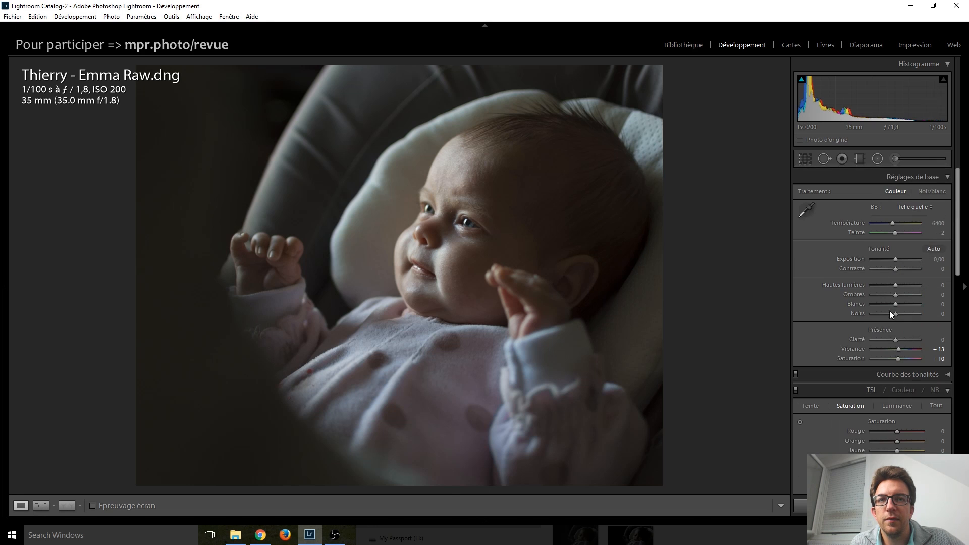
{"action": "double_click", "coordinate": [899, 348]}
{"action": "scroll", "coordinate": [803, 306], "scroll_direction": "down", "scroll_amount": 2}
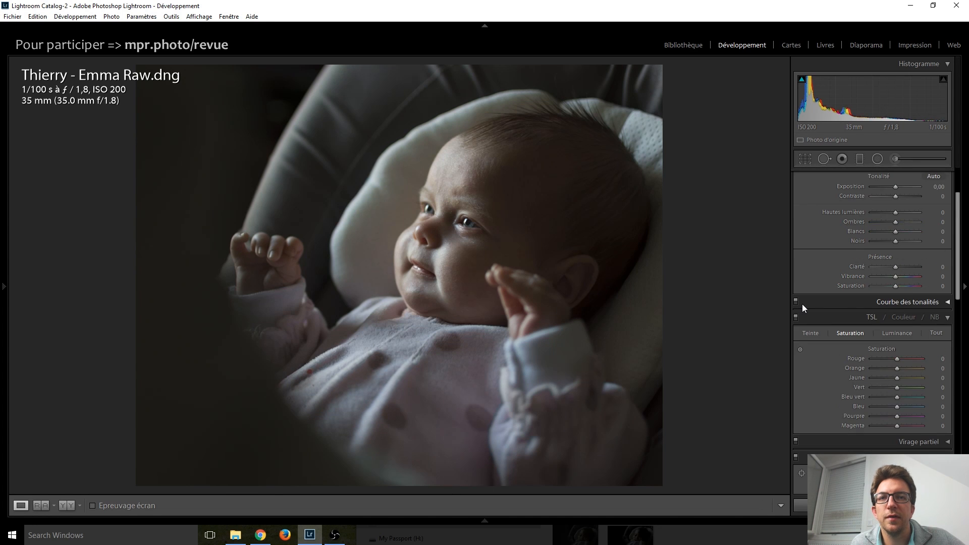
Brighten the underexposed baby photo by setting the exposure (Exposition) to +3,50.
{"action": "scroll", "coordinate": [802, 307], "scroll_direction": "down", "scroll_amount": 6}
{"action": "scroll", "coordinate": [803, 308], "scroll_direction": "down", "scroll_amount": 5}
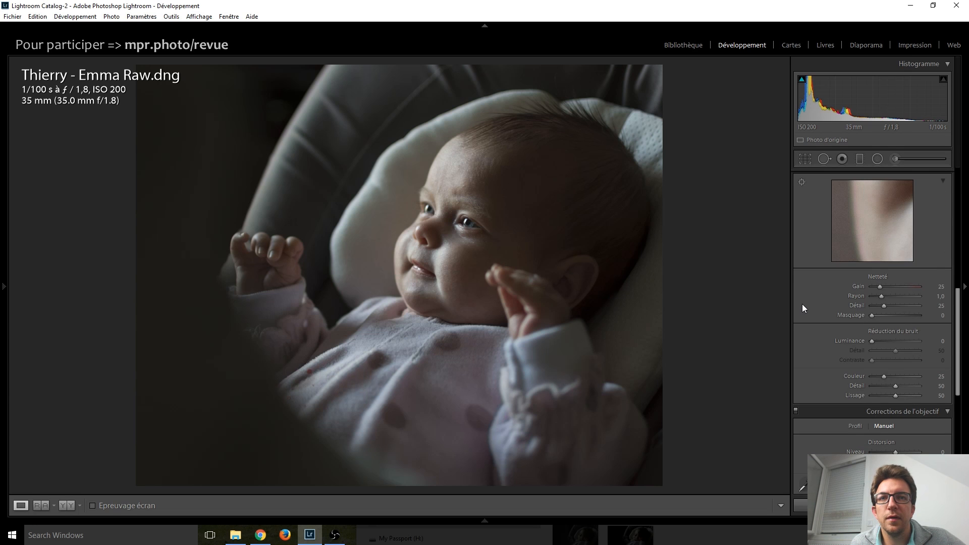
{"action": "scroll", "coordinate": [803, 305], "scroll_direction": "down", "scroll_amount": 5}
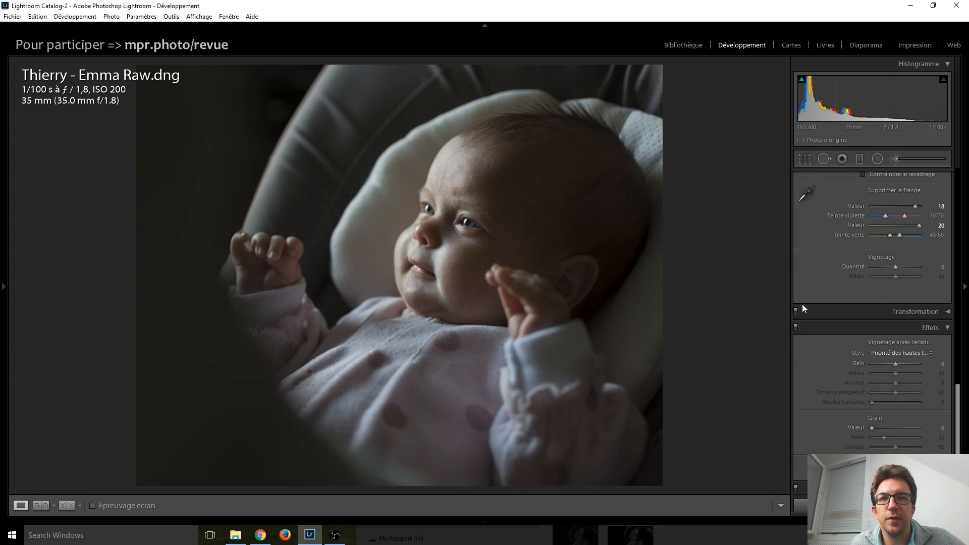
{"action": "scroll", "coordinate": [803, 307], "scroll_direction": "up", "scroll_amount": 15}
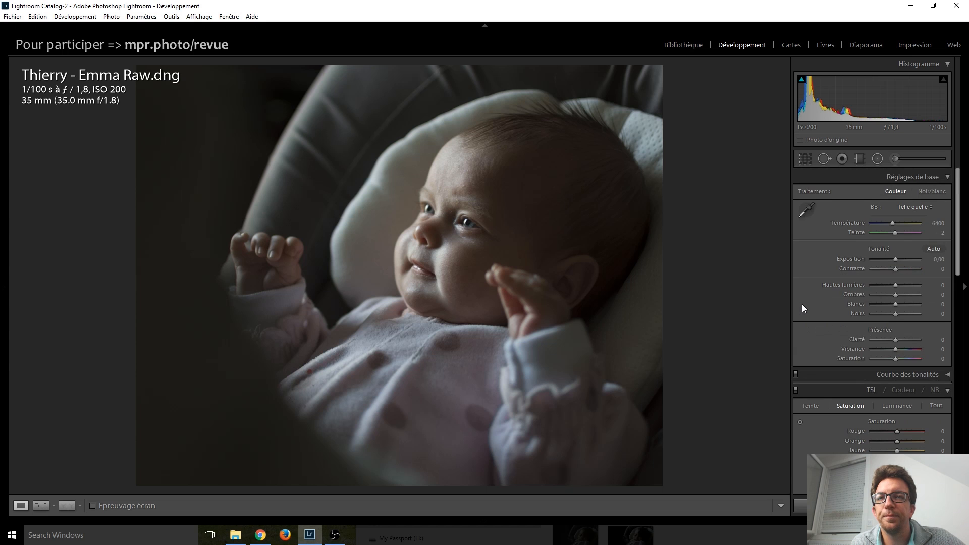
{"action": "left_click_drag", "start_coordinate": [889, 255], "coordinate": [893, 262]}
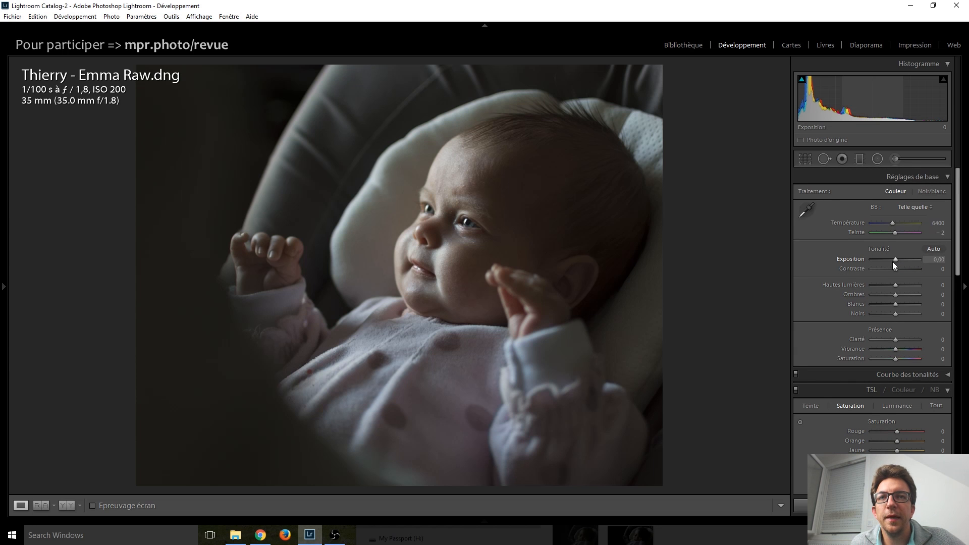
{"action": "key", "text": "Up"}
{"action": "key", "text": "Up"}
{"action": "key", "text": "Up"}
{"action": "key", "text": "Up"}
{"action": "key", "text": "Up"}
{"action": "key", "text": "Up"}
{"action": "key", "text": "Up"}
{"action": "key", "text": "Up"}
{"action": "key", "text": "Up"}
{"action": "key", "text": "Up"}
{"action": "key", "text": "Up"}
{"action": "key", "text": "Up"}
{"action": "key", "text": "Up"}
{"action": "key", "text": "Up"}
{"action": "key", "text": "Up"}
{"action": "key", "text": "Up"}
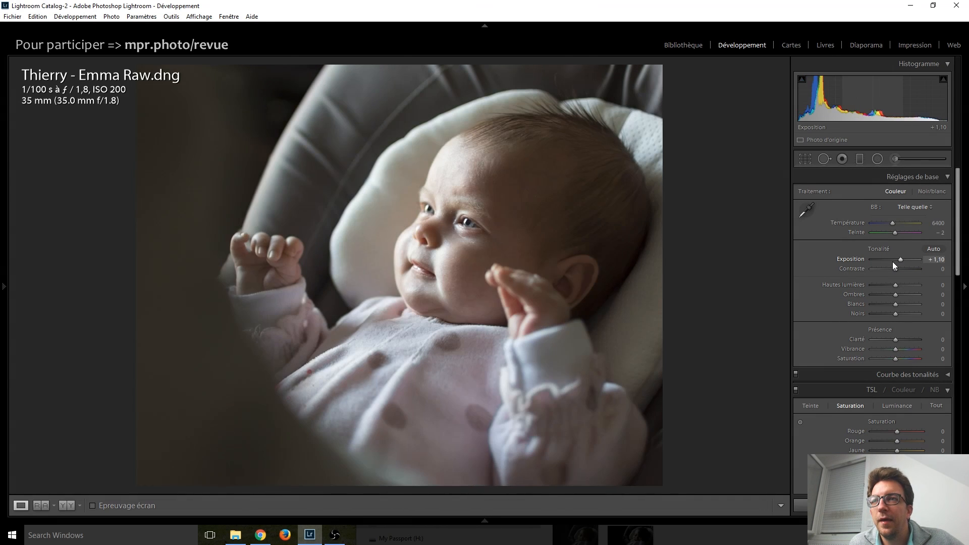
{"action": "key", "text": "Up"}
{"action": "key", "text": "Up"}
{"action": "key", "text": "Up"}
{"action": "key", "text": "Up"}
{"action": "key", "text": "Up"}
{"action": "key", "text": "Up"}
{"action": "key", "text": "Up"}
{"action": "key", "text": "Up"}
{"action": "key", "text": "Up"}
{"action": "key", "text": "Up"}
{"action": "key", "text": "Up"}
{"action": "key", "text": "Up"}
{"action": "key", "text": "Up"}
{"action": "key", "text": "Up"}
{"action": "key", "text": "Up"}
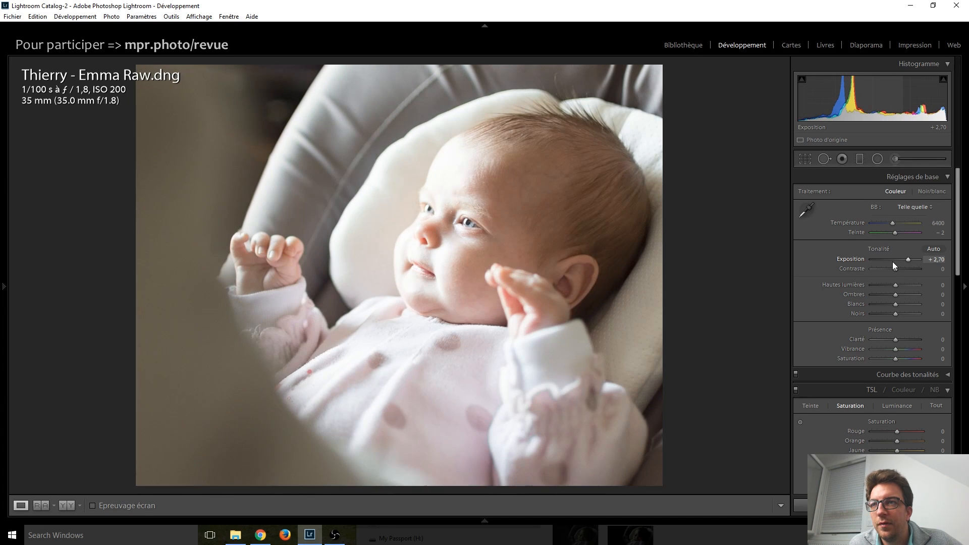
{"action": "key", "text": "Down"}
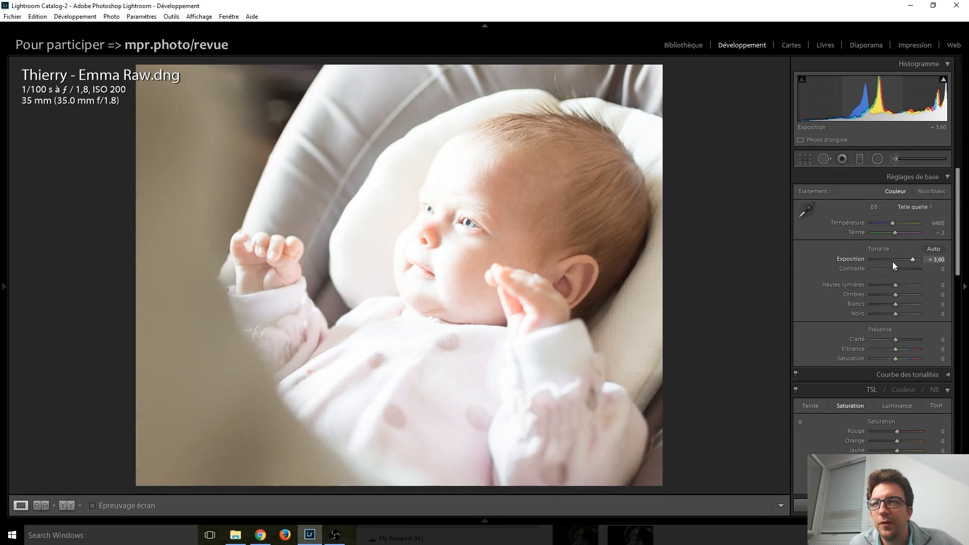
{"action": "key", "text": "Down"}
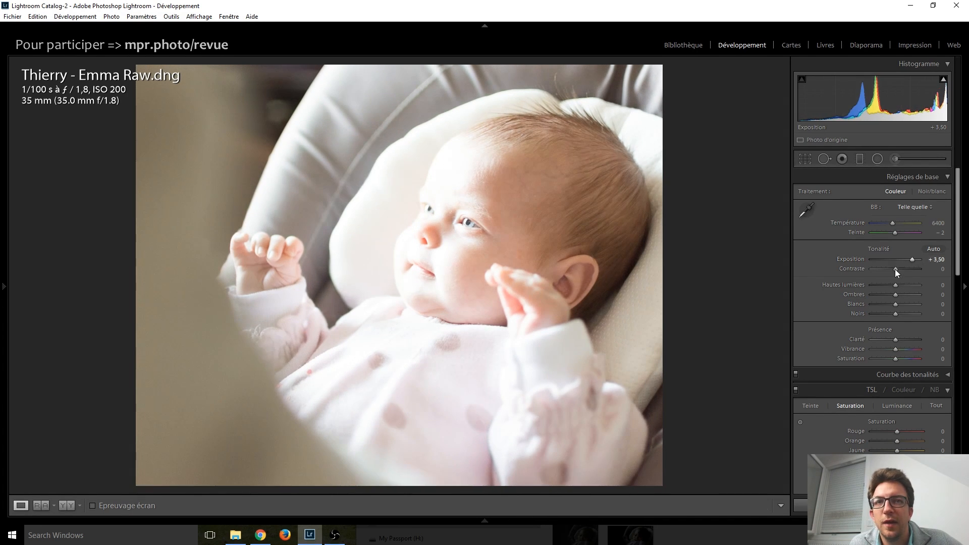
Lower the highlights (Hautes lumières) of the photo to −100.
{"action": "key", "text": "Down"}
{"action": "key", "text": "Down"}
{"action": "key", "text": "Down"}
{"action": "key", "text": "Down"}
{"action": "key", "text": "Down"}
{"action": "key", "text": "Down"}
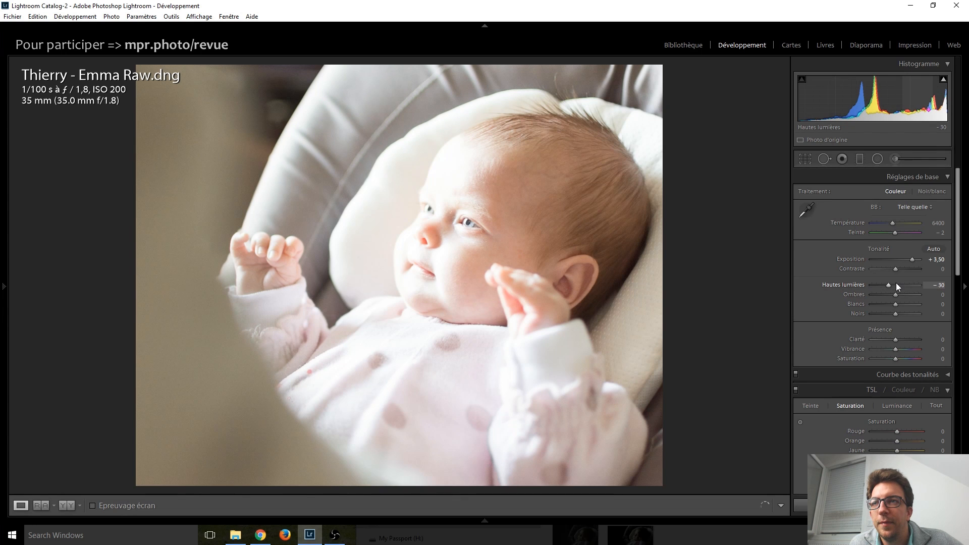
{"action": "key", "text": "Down"}
{"action": "key", "text": "Down"}
{"action": "key", "text": "Down"}
{"action": "key", "text": "Down"}
{"action": "key", "text": "Down"}
{"action": "key", "text": "Down"}
{"action": "key", "text": "Down"}
{"action": "key", "text": "Down"}
{"action": "key", "text": "Down"}
{"action": "key", "text": "Down"}
{"action": "key", "text": "Down"}
{"action": "key", "text": "Down"}
{"action": "key", "text": "Down"}
{"action": "key", "text": "Down"}
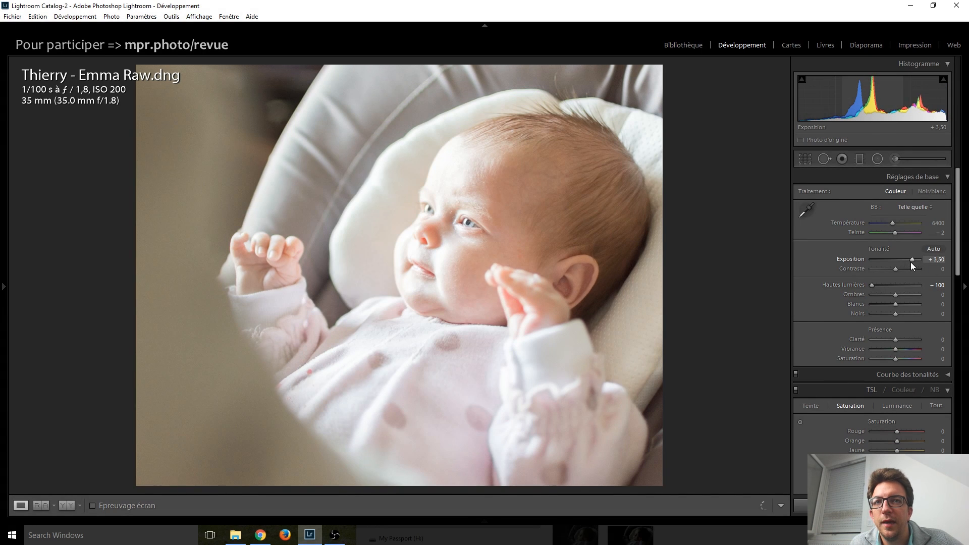
Reduce the photo's exposure (Exposition) to +3,00.
{"action": "key", "text": "Down"}
{"action": "key", "text": "Down"}
{"action": "key", "text": "Down"}
{"action": "key", "text": "Down"}
{"action": "key", "text": "Down"}
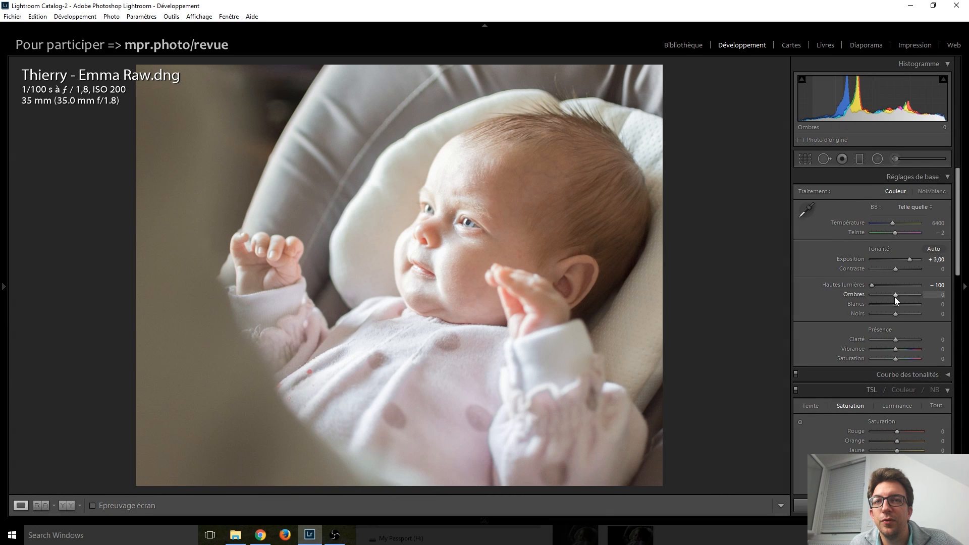
Open up the photo's dark areas by setting the shadows (Ombres) to +80.
{"action": "key", "text": "Up"}
{"action": "key", "text": "Up"}
{"action": "key", "text": "Up"}
{"action": "key", "text": "Up"}
{"action": "key", "text": "Up"}
{"action": "key", "text": "Up"}
{"action": "key", "text": "Up"}
{"action": "key", "text": "Up"}
{"action": "key", "text": "Up"}
{"action": "key", "text": "Up"}
{"action": "key", "text": "Up"}
{"action": "key", "text": "Up"}
{"action": "key", "text": "Up"}
{"action": "key", "text": "Up"}
{"action": "key", "text": "Up"}
{"action": "key", "text": "Up"}
{"action": "key", "text": "Up"}
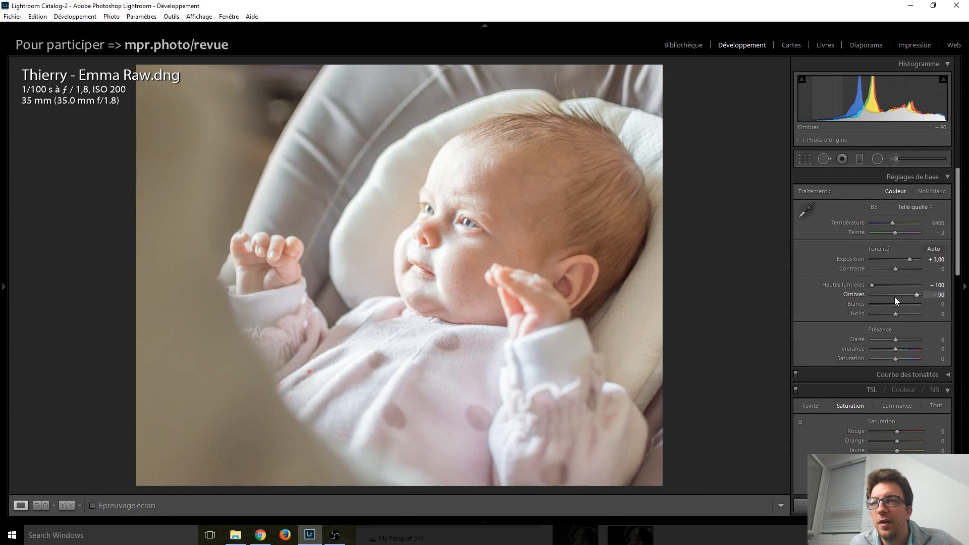
{"action": "key", "text": "Down"}
Raise the blacks (Noirs) of the photo to +80.
{"action": "key", "text": "Up"}
{"action": "key", "text": "Up"}
{"action": "key", "text": "Up"}
{"action": "key", "text": "Up"}
{"action": "key", "text": "Up"}
{"action": "key", "text": "Up"}
{"action": "key", "text": "Up"}
{"action": "key", "text": "Up"}
{"action": "key", "text": "Up"}
{"action": "key", "text": "Up"}
{"action": "key", "text": "Up"}
{"action": "key", "text": "Up"}
{"action": "key", "text": "Up"}
{"action": "key", "text": "Up"}
{"action": "key", "text": "Up"}
{"action": "key", "text": "Up"}
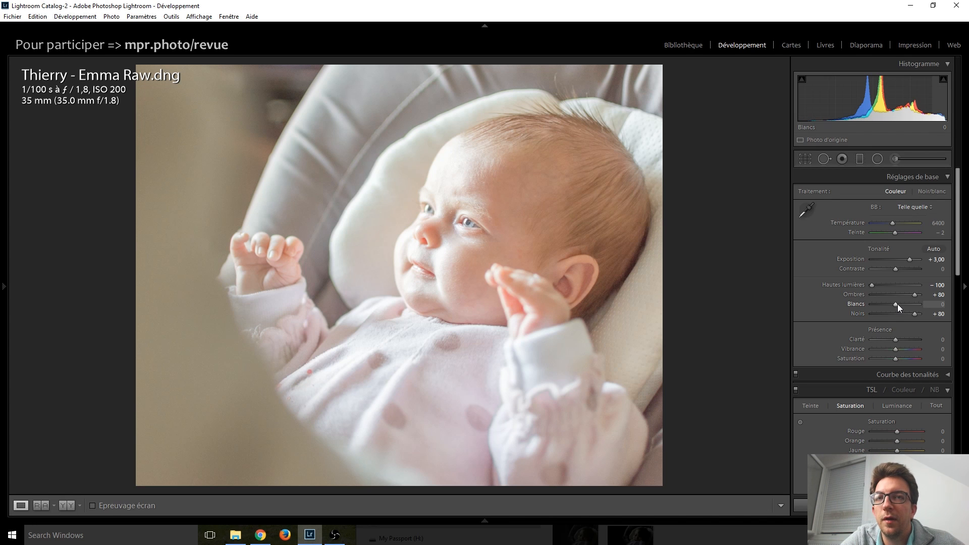
Set the whites (Blancs) of the photo to +25.
{"action": "key", "text": "Up"}
{"action": "key", "text": "Up"}
{"action": "key", "text": "Up"}
{"action": "key", "text": "Up"}
{"action": "key", "text": "Up"}
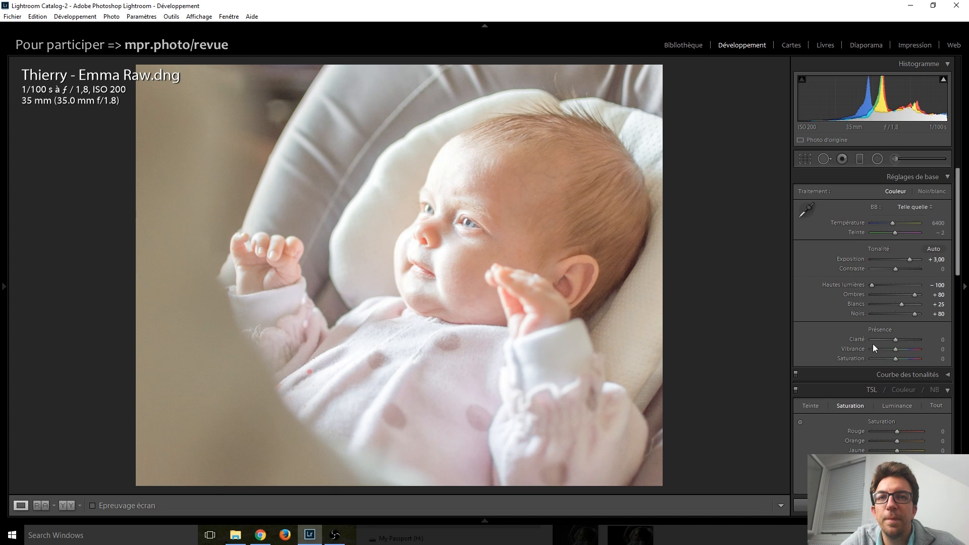
Try a clarity (Clarté) of +50 on the photo and reset it to 0.
{"action": "key", "text": "Up"}
{"action": "key", "text": "Up"}
{"action": "key", "text": "Up"}
{"action": "key", "text": "Up"}
{"action": "key", "text": "Up"}
{"action": "key", "text": "Up"}
{"action": "key", "text": "Up"}
{"action": "key", "text": "Up"}
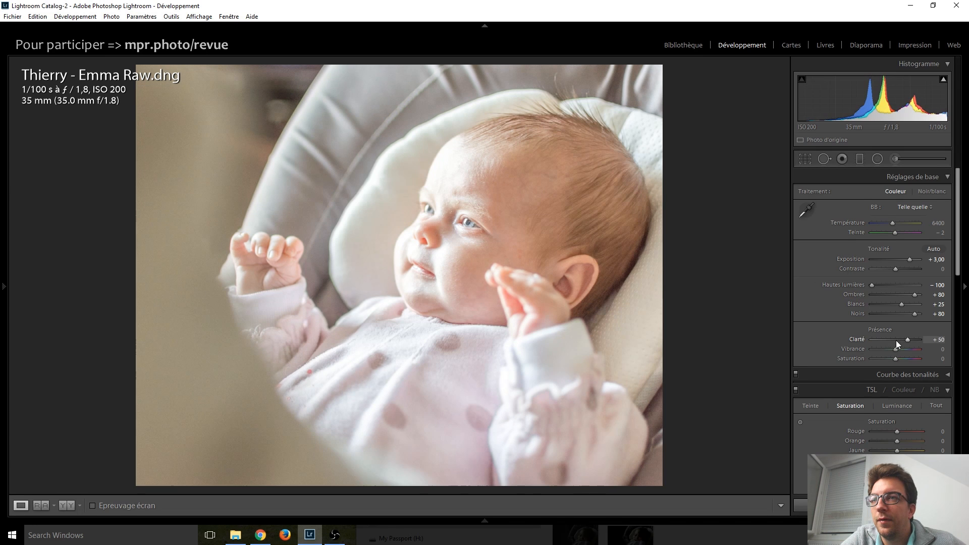
{"action": "double_click", "coordinate": [898, 340]}
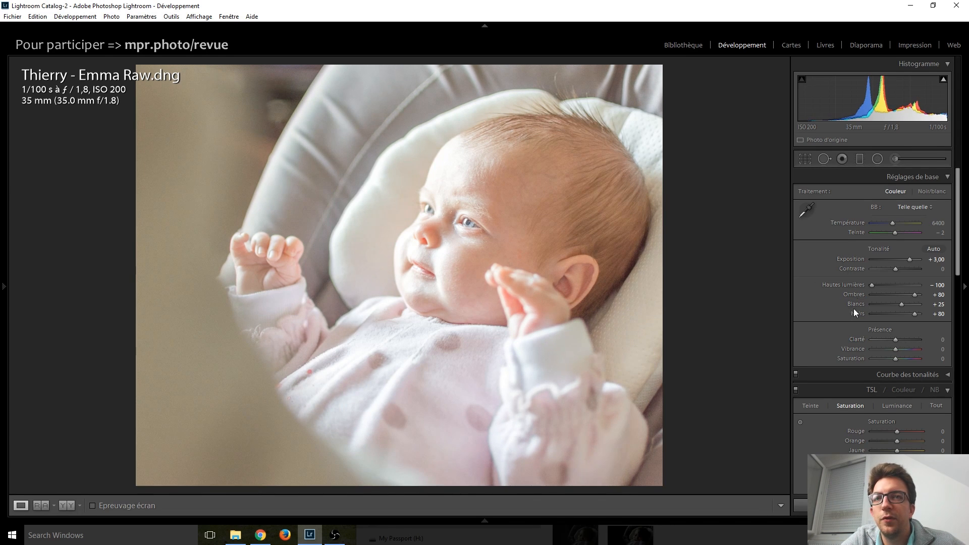
Apply a slight global dehaze (Correction du voile) to the photo in the Effets settings.
{"action": "scroll", "coordinate": [839, 269], "scroll_direction": "down", "scroll_amount": 10}
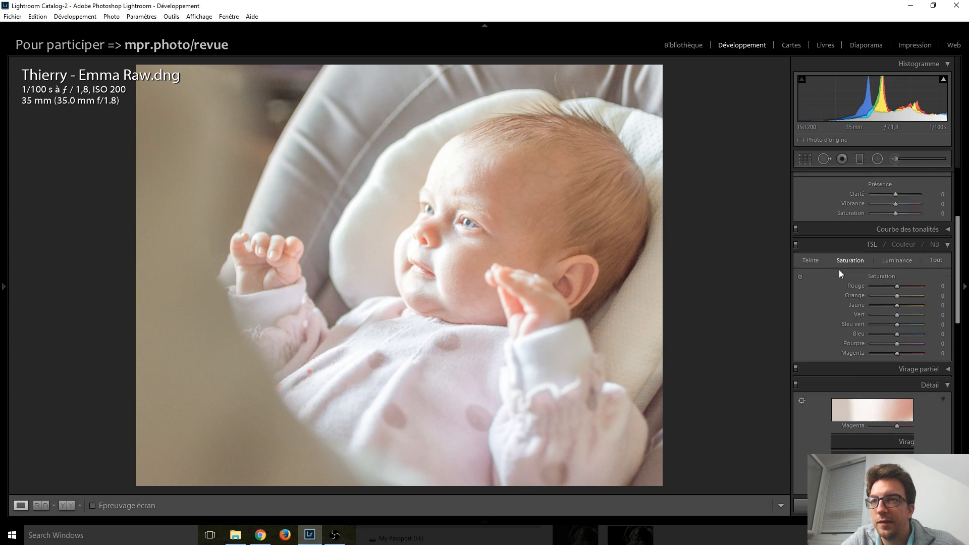
{"action": "scroll", "coordinate": [839, 269], "scroll_direction": "down", "scroll_amount": 8}
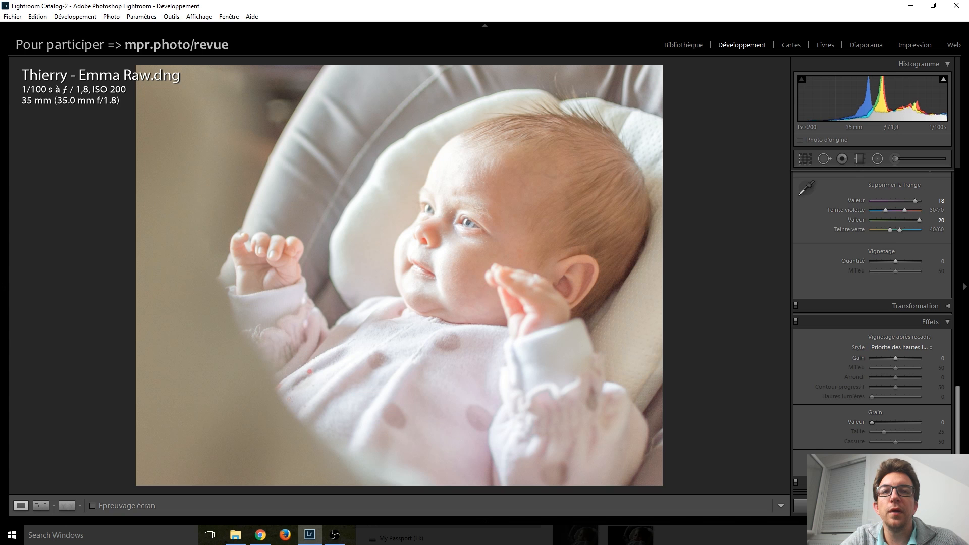
{"action": "left_click_drag", "start_coordinate": [895, 468], "coordinate": [899, 467]}
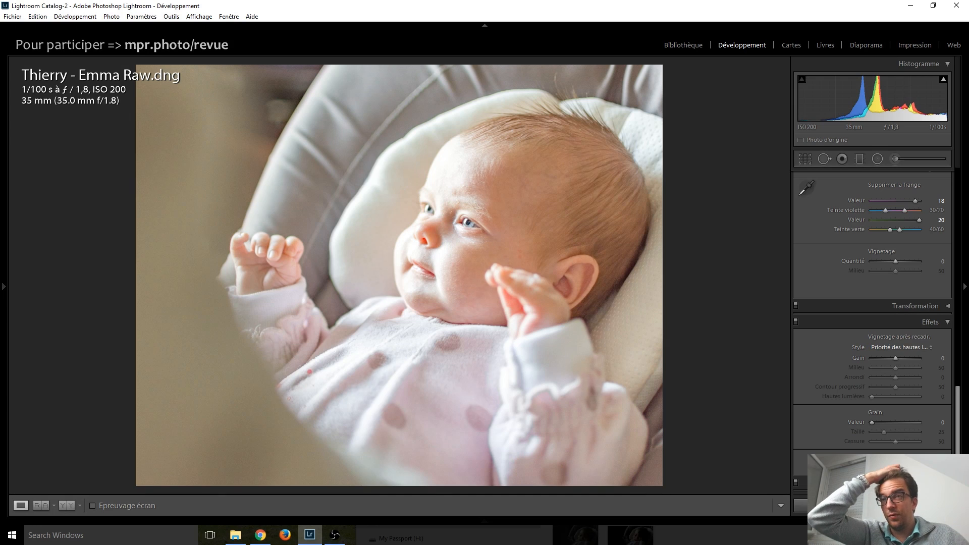
{"action": "left_click_drag", "start_coordinate": [898, 467], "coordinate": [896, 467]}
Soften the photo slightly by setting the clarity (Clarté) to −5.
{"action": "scroll", "coordinate": [845, 442], "scroll_direction": "up", "scroll_amount": 6}
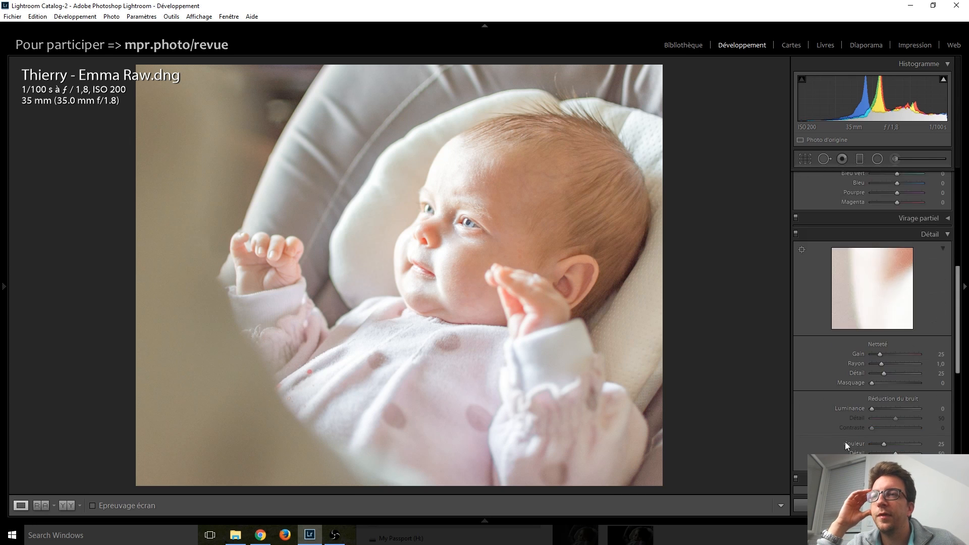
{"action": "scroll", "coordinate": [845, 442], "scroll_direction": "up", "scroll_amount": 8}
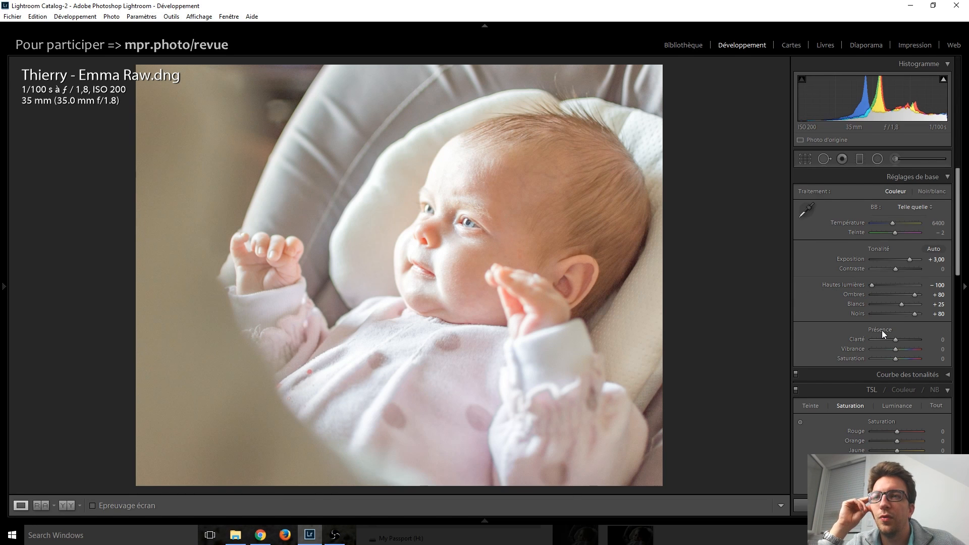
{"action": "key", "text": "Down"}
{"action": "key", "text": "Down"}
{"action": "key", "text": "Up"}
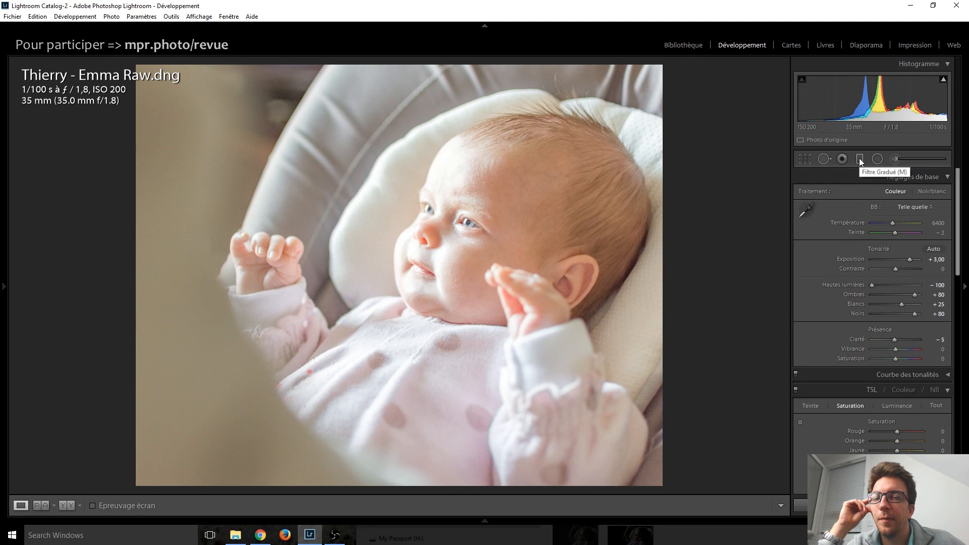
Paint over the baby's forehead and lower face with an adjustment brush that has its highlights (Hautes lumières) set to −100.
{"action": "left_click", "coordinate": [916, 160]}
{"action": "double_click", "coordinate": [807, 196]}
{"action": "left_click_drag", "start_coordinate": [892, 247], "coordinate": [831, 247]}
{"action": "scroll", "coordinate": [466, 222], "scroll_direction": "up", "scroll_amount": 3}
{"action": "left_click_drag", "start_coordinate": [471, 174], "coordinate": [432, 268]}
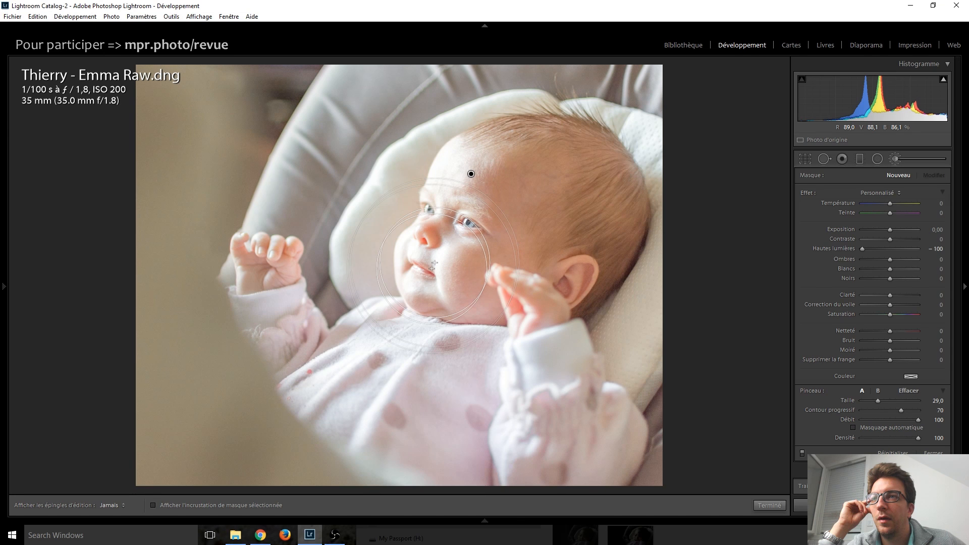
{"action": "left_click_drag", "start_coordinate": [433, 266], "coordinate": [433, 269]}
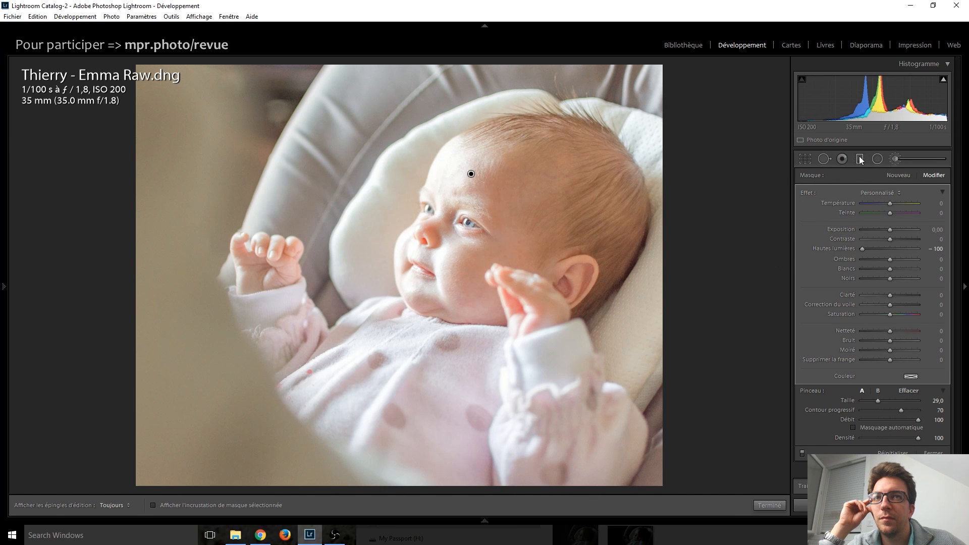
{"action": "mouse_move", "coordinate": [862, 249]}
{"action": "left_mouse_down"}
{"action": "mouse_move", "coordinate": [899, 248]}
{"action": "mouse_move", "coordinate": [819, 252]}
{"action": "left_mouse_up"}
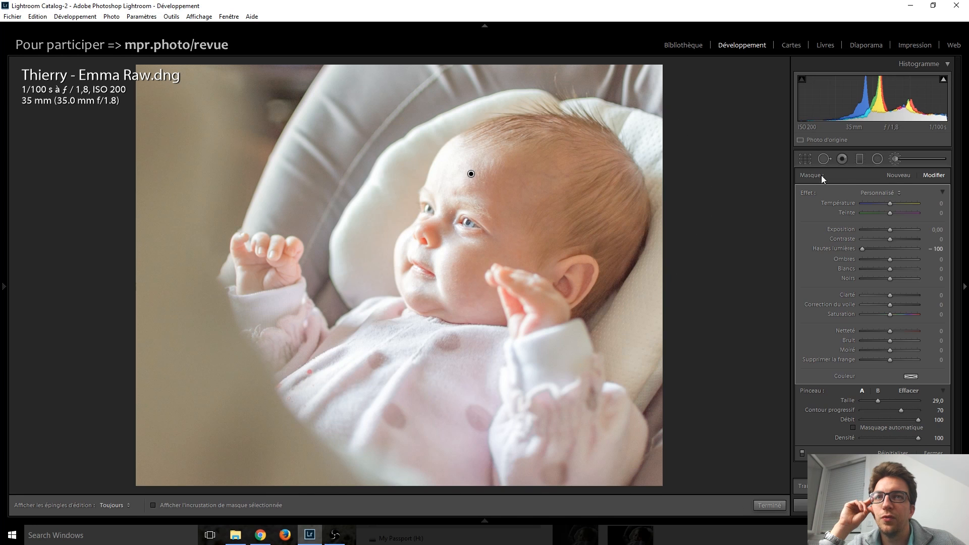
{"action": "left_click", "coordinate": [894, 159]}
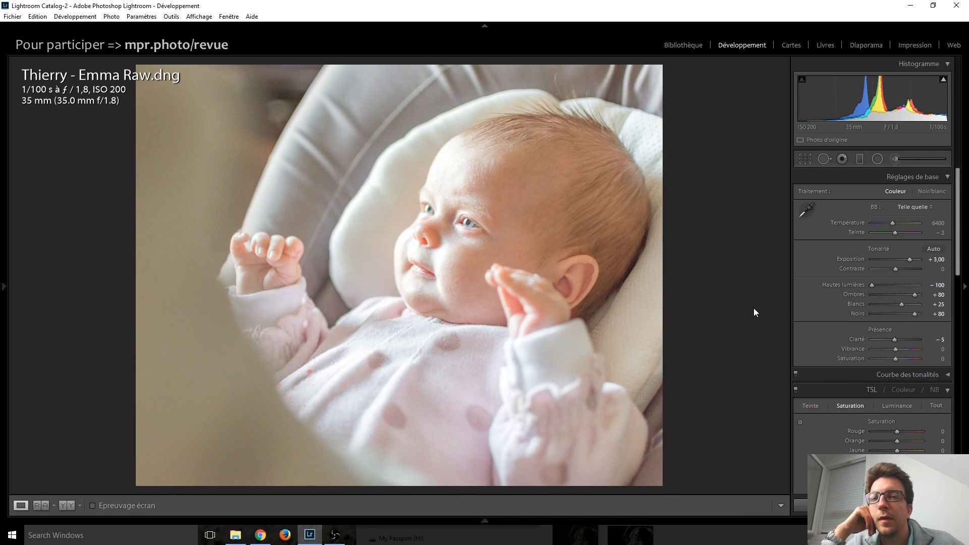
Compare the photo's black-and-white and colour treatments and inspect the baby's eyes and face up close.
{"action": "left_click", "coordinate": [936, 391]}
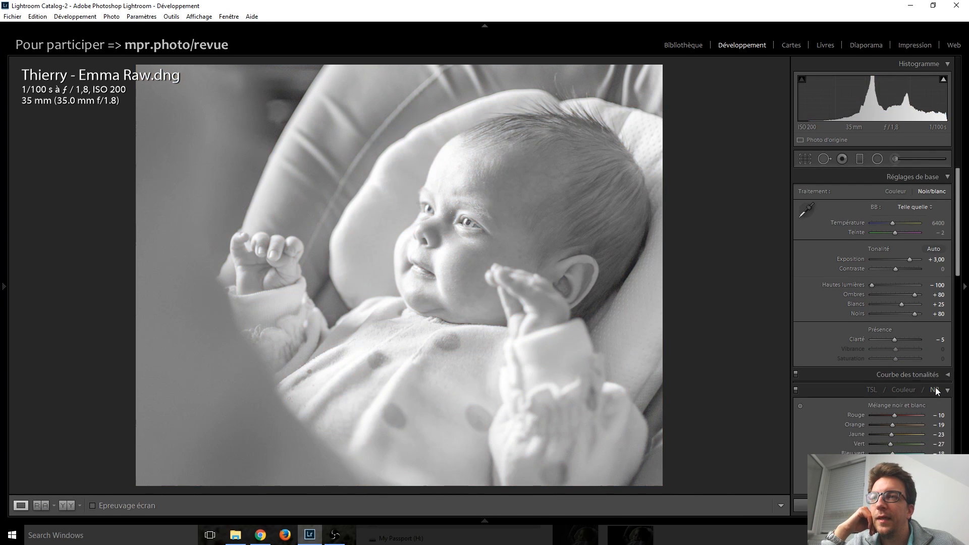
{"action": "left_click", "coordinate": [873, 391]}
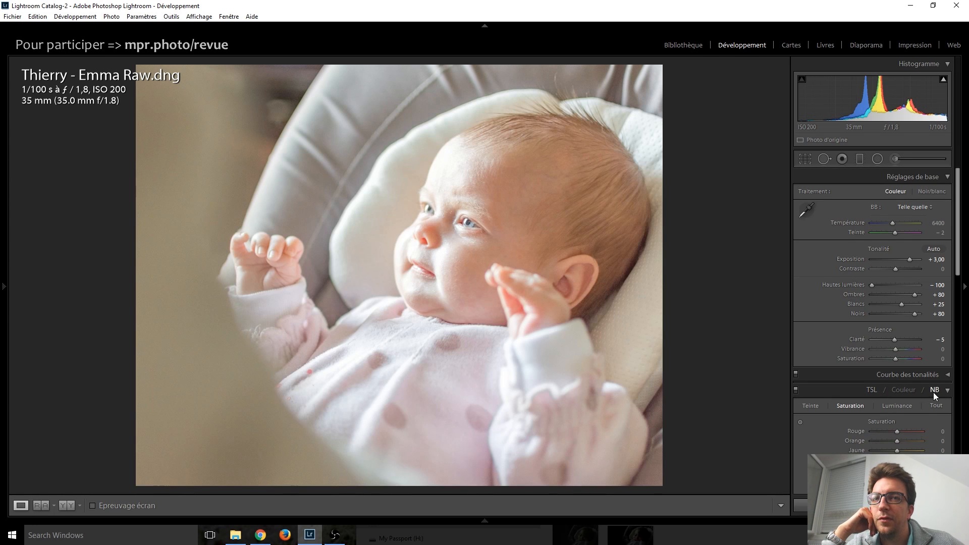
{"action": "left_click", "coordinate": [934, 393]}
{"action": "left_click", "coordinate": [870, 390]}
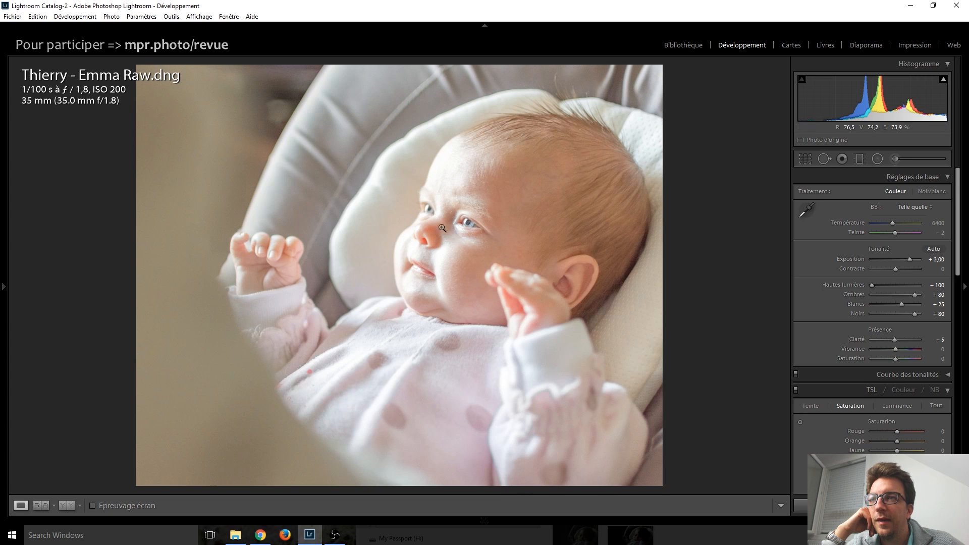
{"action": "left_click", "coordinate": [429, 213]}
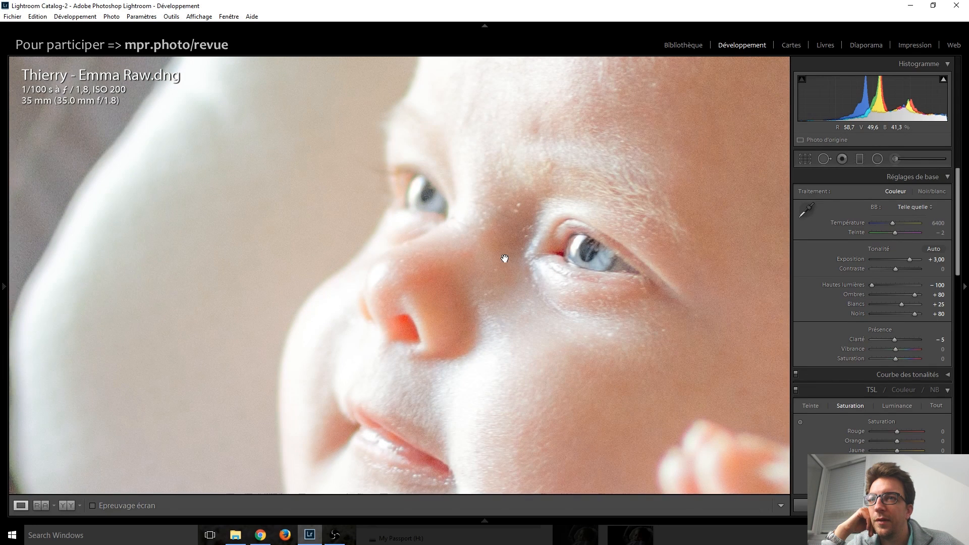
{"action": "left_click", "coordinate": [505, 259]}
Convert the photo to black and white and set the whites (Blancs) to −5.
{"action": "left_click", "coordinate": [934, 391]}
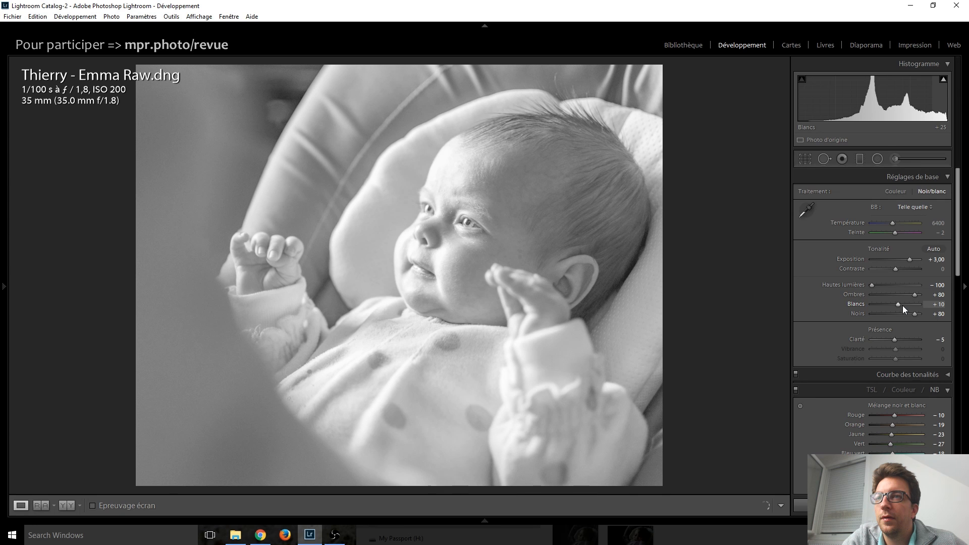
{"action": "scroll", "coordinate": [902, 305], "scroll_direction": "down", "scroll_amount": 3}
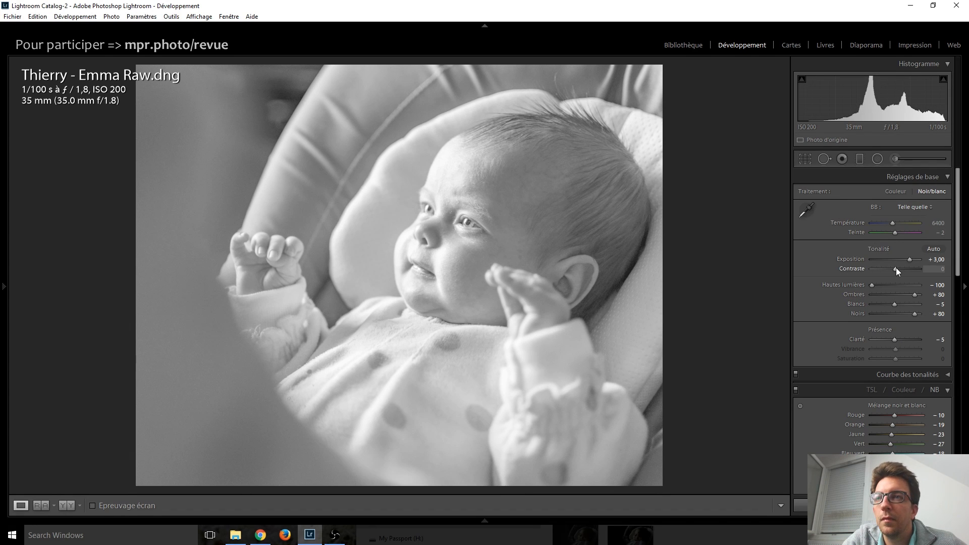
Set the contrast (Contraste) of the black-and-white photo to +25.
{"action": "scroll", "coordinate": [896, 267], "scroll_direction": "up", "scroll_amount": 3}
{"action": "scroll", "coordinate": [896, 268], "scroll_direction": "up", "scroll_amount": 5}
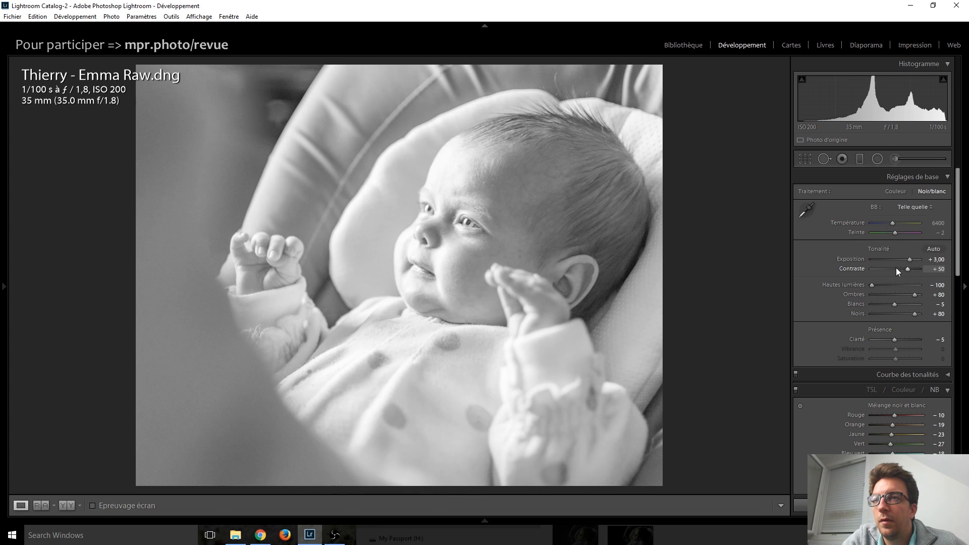
{"action": "scroll", "coordinate": [896, 267], "scroll_direction": "down", "scroll_amount": 3}
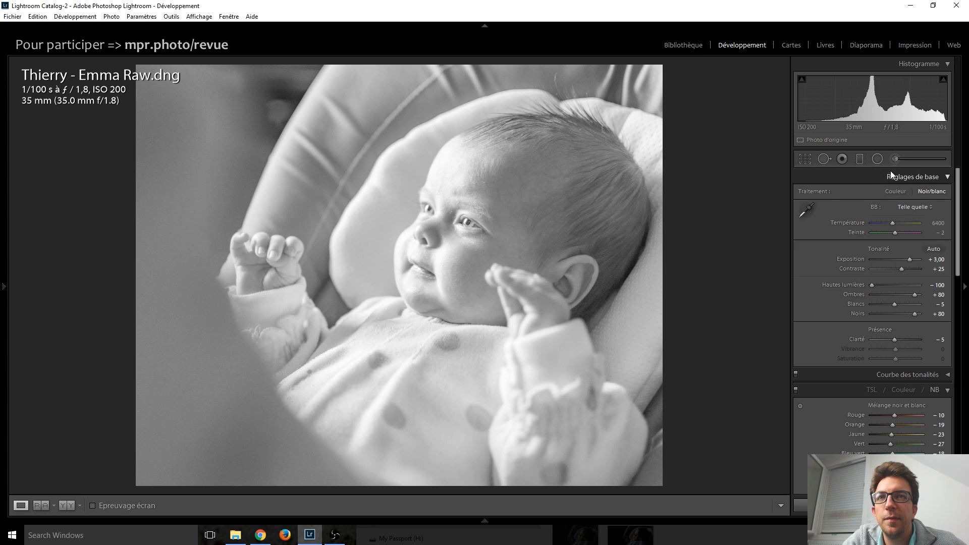
Draw a radial filter around the baby's head, with its effect sliders reset and its mask inverted.
{"action": "left_click", "coordinate": [878, 159]}
{"action": "left_click_drag", "start_coordinate": [456, 204], "coordinate": [538, 254]}
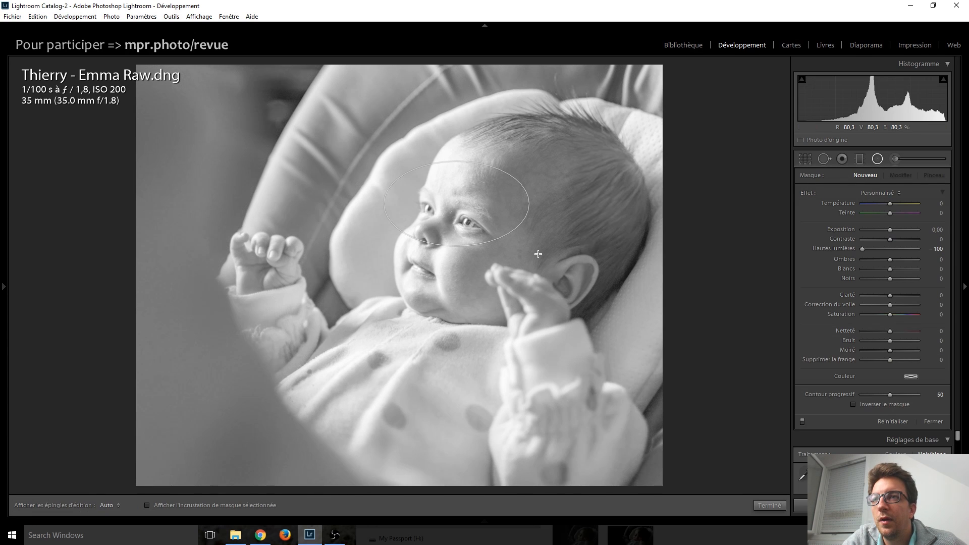
{"action": "left_click_drag", "start_coordinate": [538, 254], "coordinate": [543, 257]}
{"action": "left_click_drag", "start_coordinate": [634, 146], "coordinate": [623, 127]}
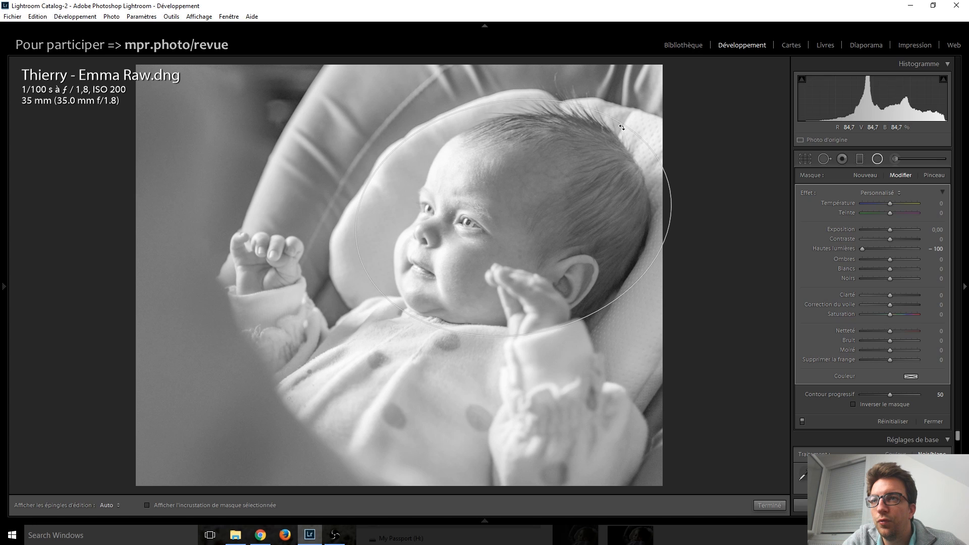
{"action": "double_click", "coordinate": [808, 192]}
{"action": "left_click", "coordinate": [871, 405]}
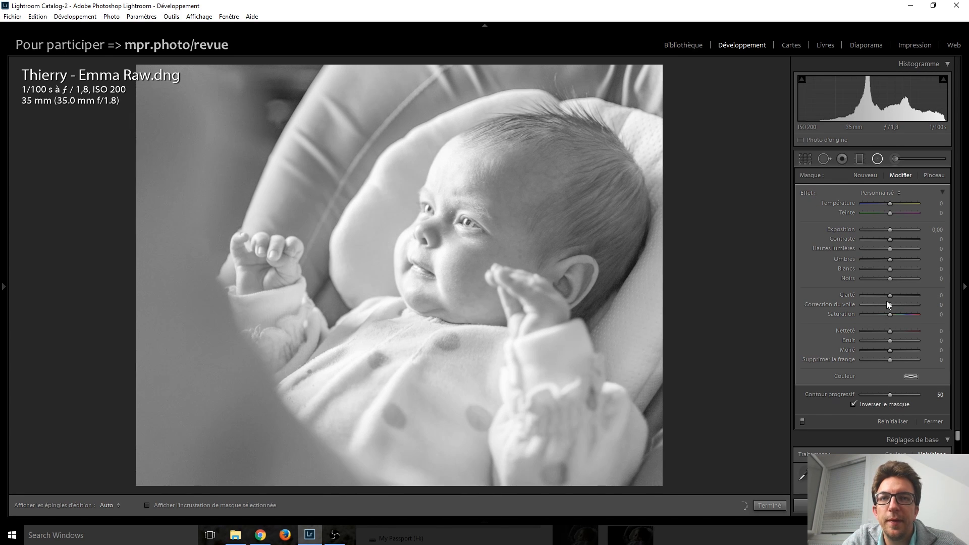
Set the clarity (Clarté) of the radial filter around the head to −9 and finish editing the filter.
{"action": "left_click", "coordinate": [889, 295]}
{"action": "left_click_drag", "start_coordinate": [889, 296], "coordinate": [889, 296]}
{"action": "key", "text": "Down"}
{"action": "key", "text": "Down"}
{"action": "key", "text": "Down"}
{"action": "key", "text": "Down"}
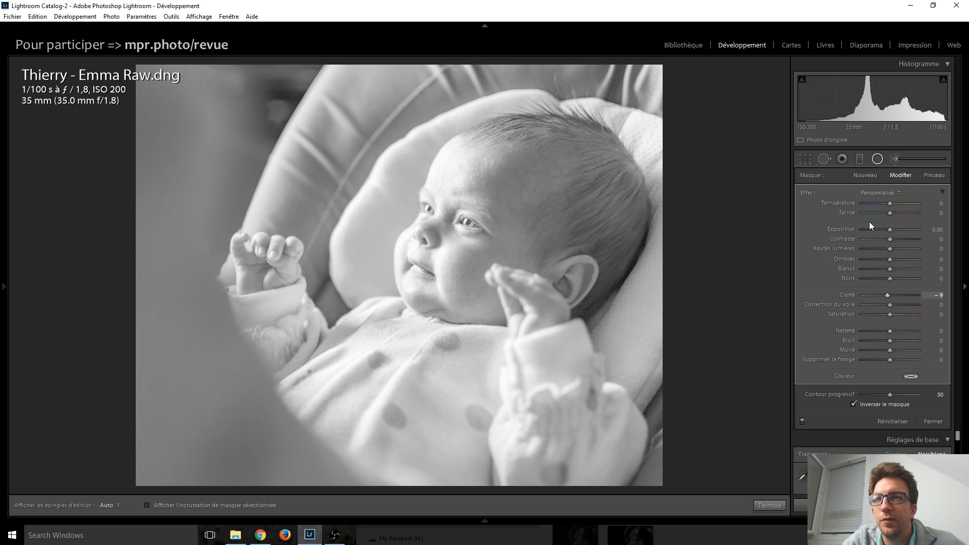
{"action": "left_click", "coordinate": [880, 159]}
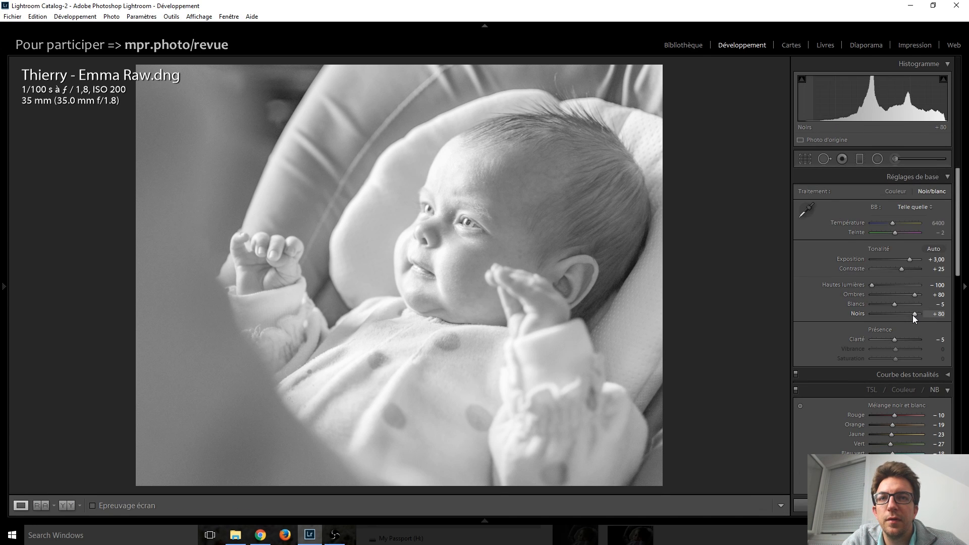
Set the blacks (Noirs) of the black-and-white portrait to +65.
{"action": "key", "text": "Down"}
{"action": "key", "text": "Down"}
{"action": "key", "text": "Down"}
{"action": "key", "text": "Down"}
{"action": "key", "text": "Down"}
{"action": "key", "text": "Down"}
{"action": "key", "text": "Down"}
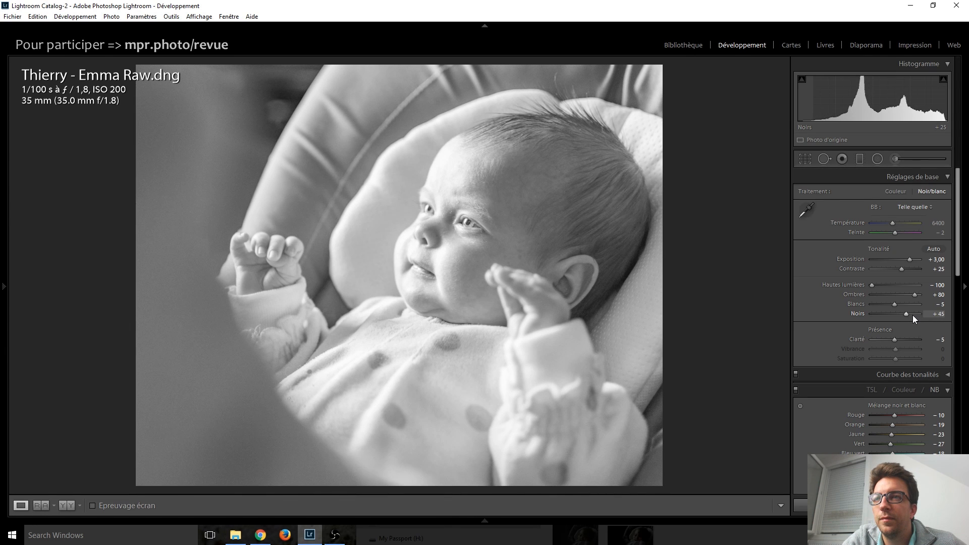
{"action": "left_click", "coordinate": [913, 315]}
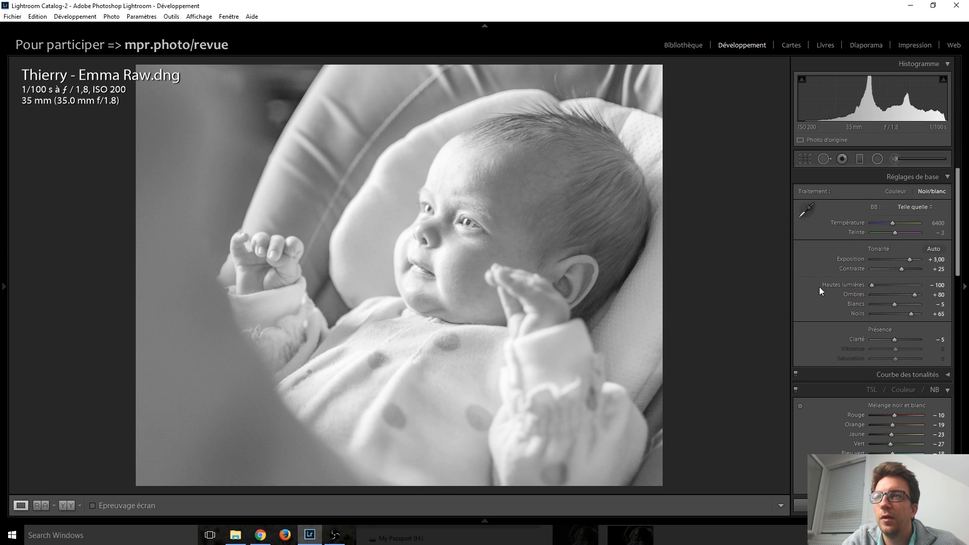
Add a post-crop vignette with a gain of −25 to the baby portrait.
{"action": "scroll", "coordinate": [819, 287], "scroll_direction": "down", "scroll_amount": 10}
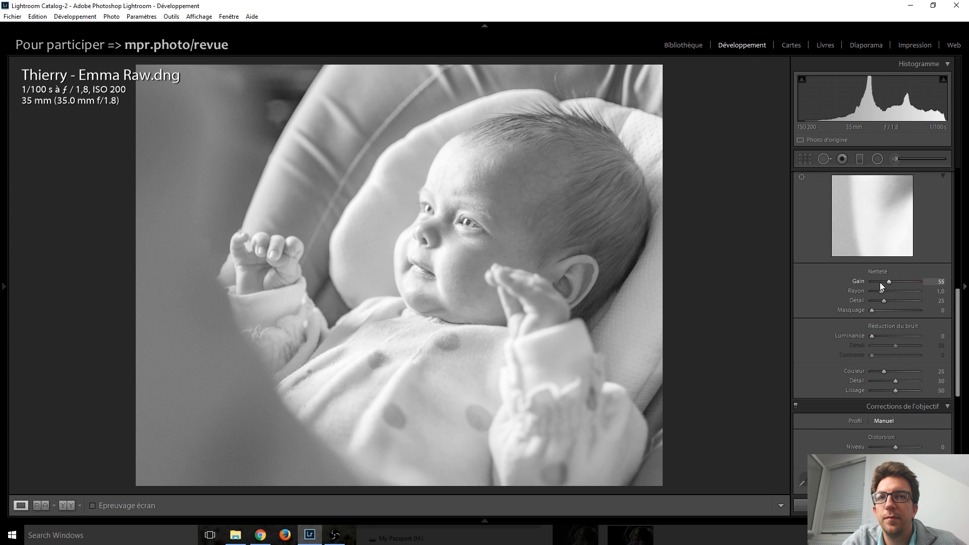
{"action": "scroll", "coordinate": [840, 294], "scroll_direction": "down", "scroll_amount": 8}
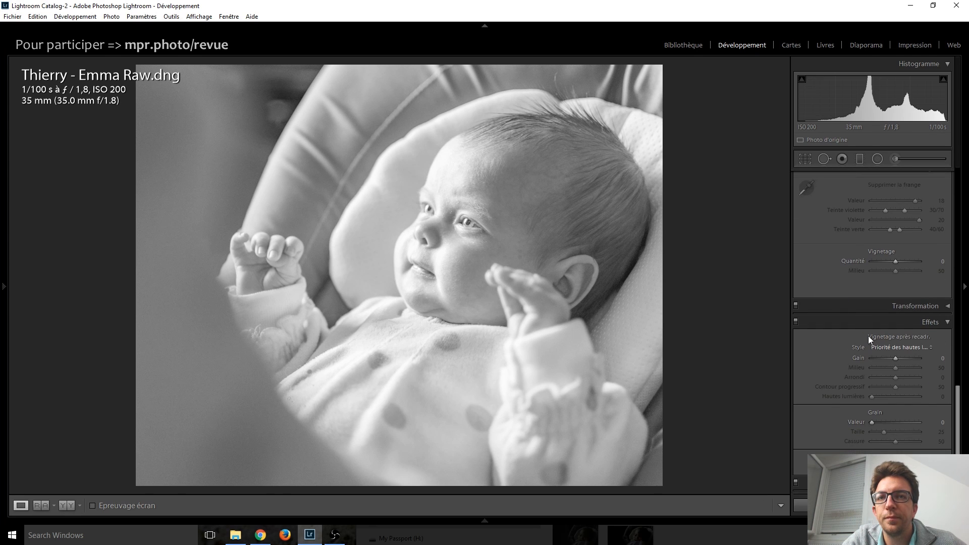
{"action": "scroll", "coordinate": [899, 363], "scroll_direction": "down", "scroll_amount": 3}
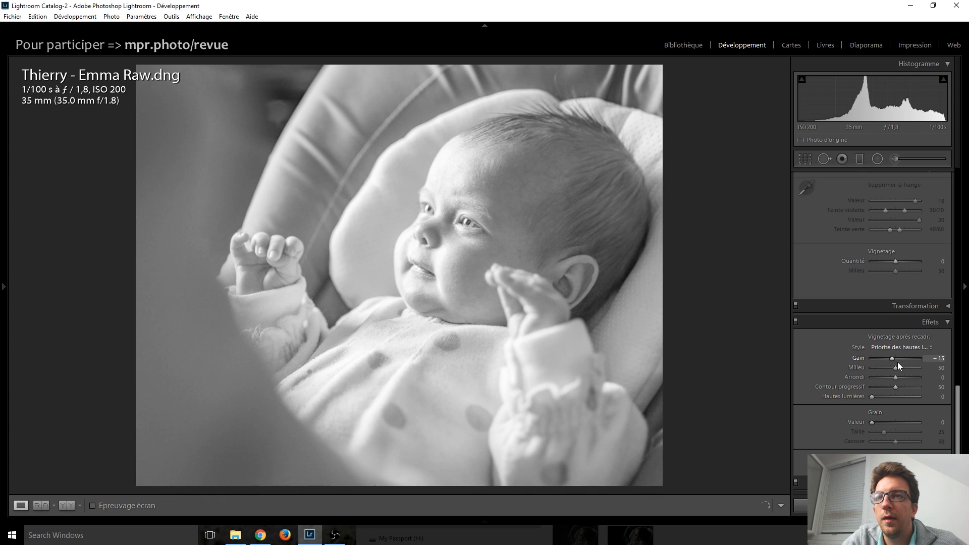
{"action": "scroll", "coordinate": [897, 362], "scroll_direction": "down", "scroll_amount": 2}
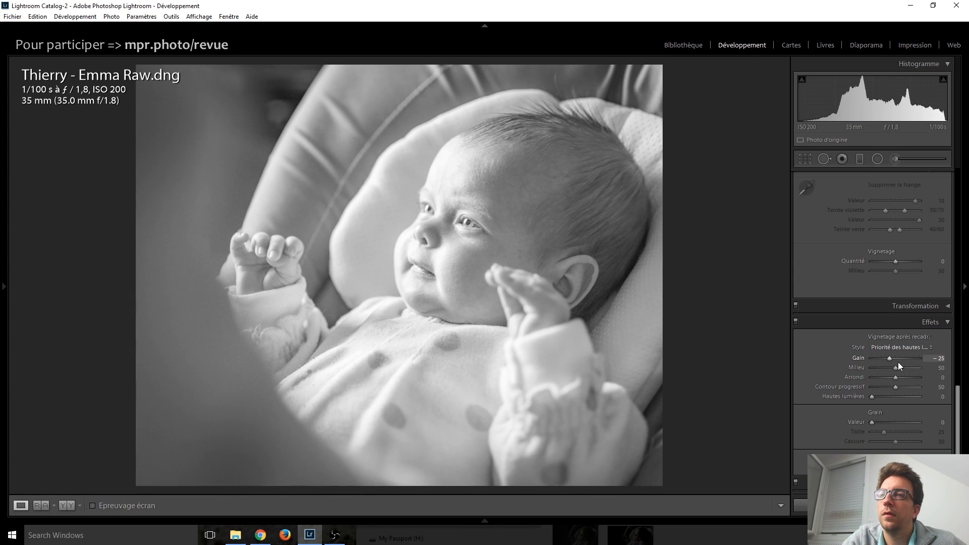
{"action": "scroll", "coordinate": [805, 338], "scroll_direction": "up", "scroll_amount": 15}
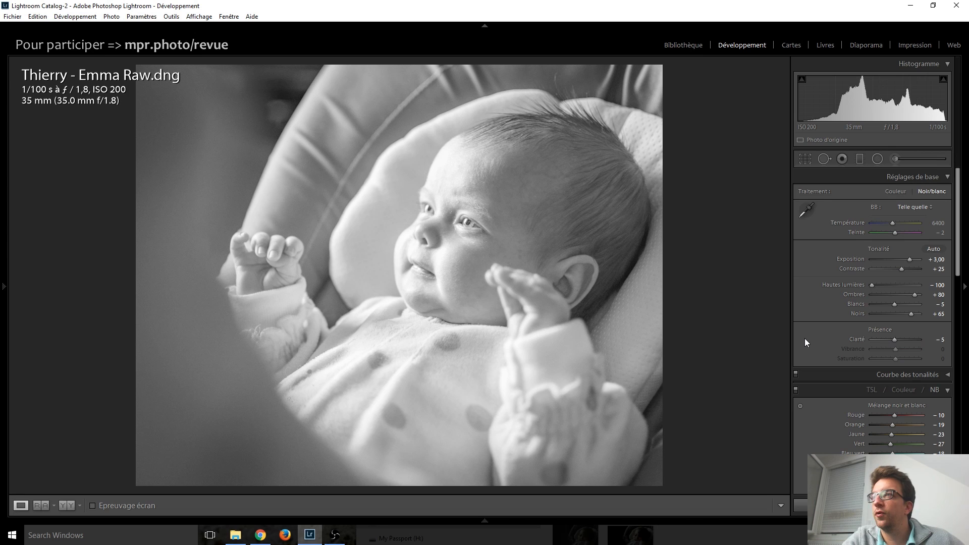
Compare the developed black-and-white raw portrait with the dark colour JPG version of the same photo.
{"action": "key", "text": "Right"}
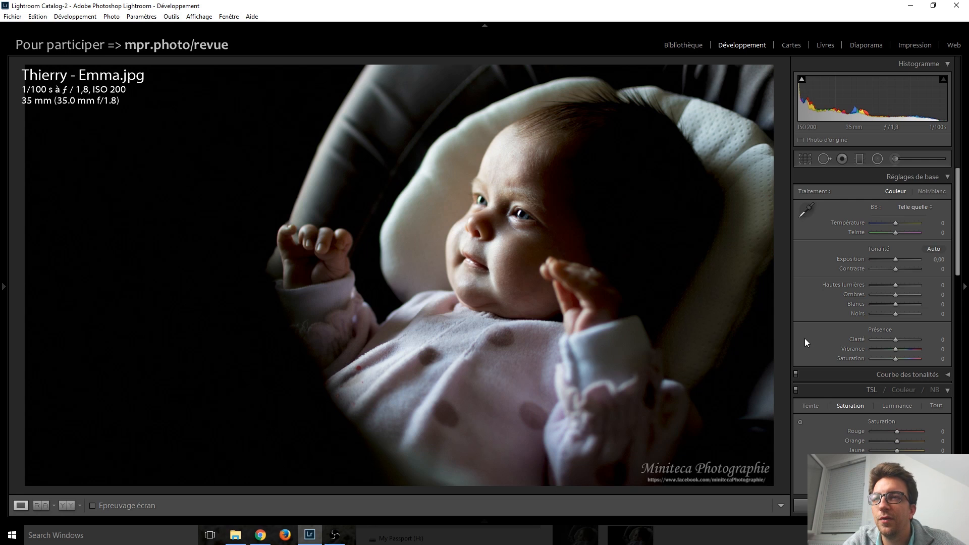
{"action": "key", "text": "Left"}
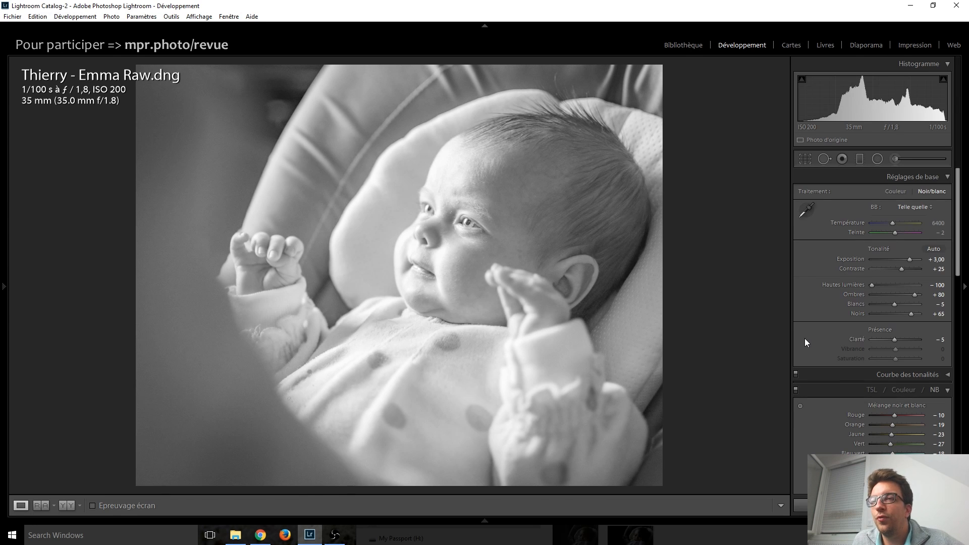
{"action": "key", "text": "Right"}
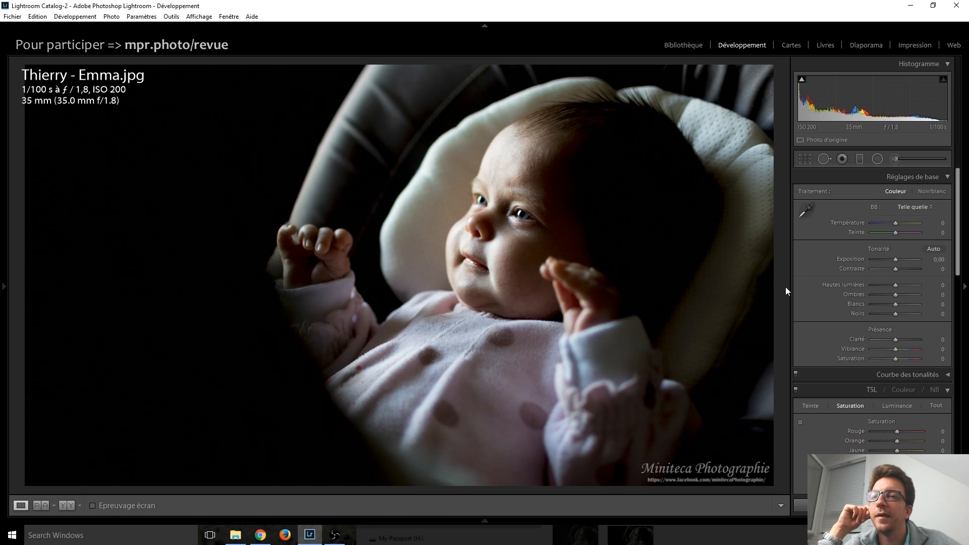
Switch to the Mystic Woods II waterfall photo and examine its tree trunks and upper forest up close.
{"action": "key", "text": "Right"}
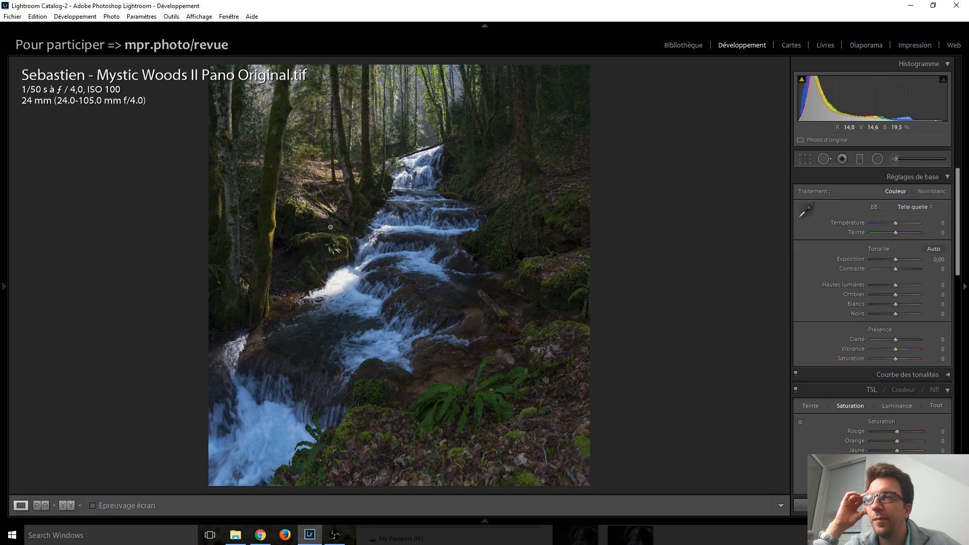
{"action": "left_click", "coordinate": [258, 111]}
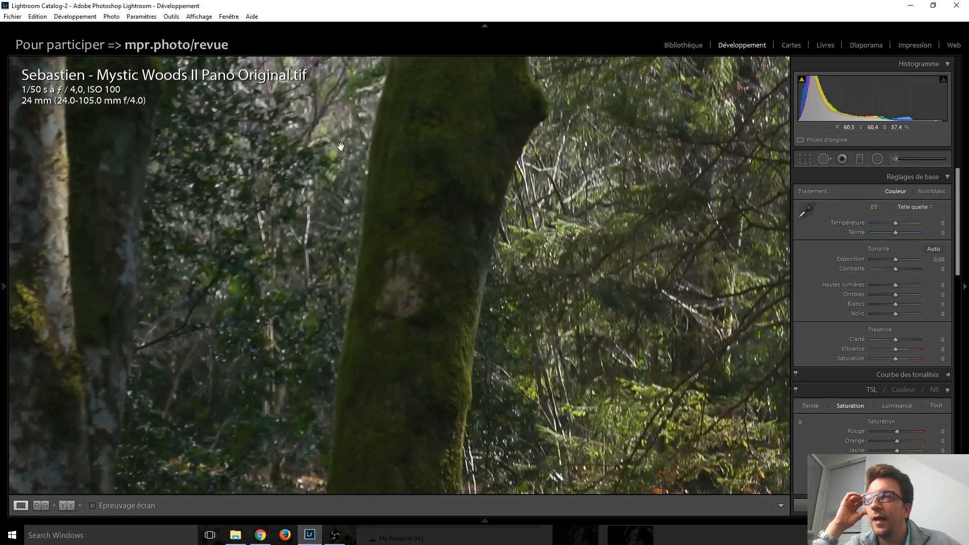
{"action": "left_click_drag", "start_coordinate": [606, 293], "coordinate": [360, 252]}
{"action": "left_click_drag", "start_coordinate": [537, 309], "coordinate": [417, 137]}
{"action": "left_click", "coordinate": [417, 137]}
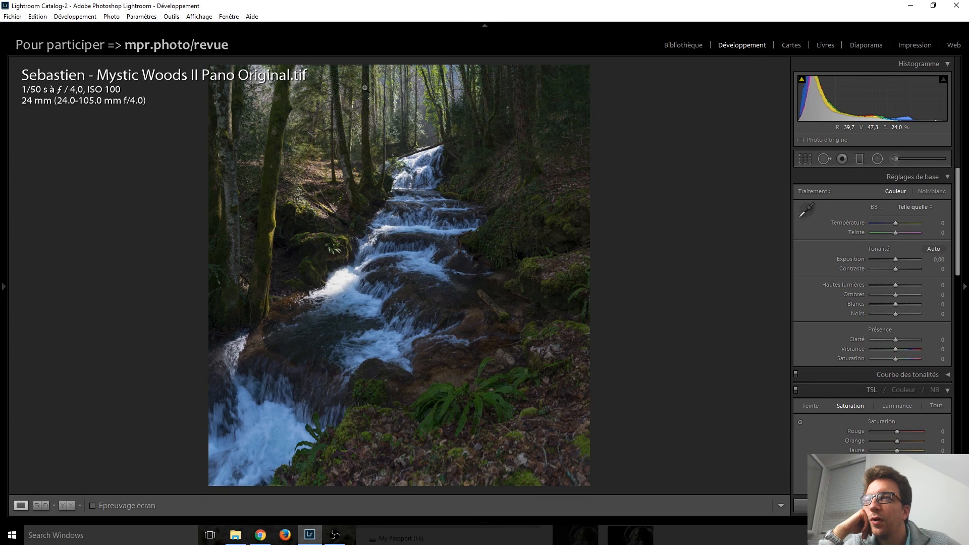
{"action": "left_click", "coordinate": [417, 105]}
{"action": "left_click_drag", "start_coordinate": [457, 148], "coordinate": [414, 237]}
{"action": "left_click", "coordinate": [458, 254]}
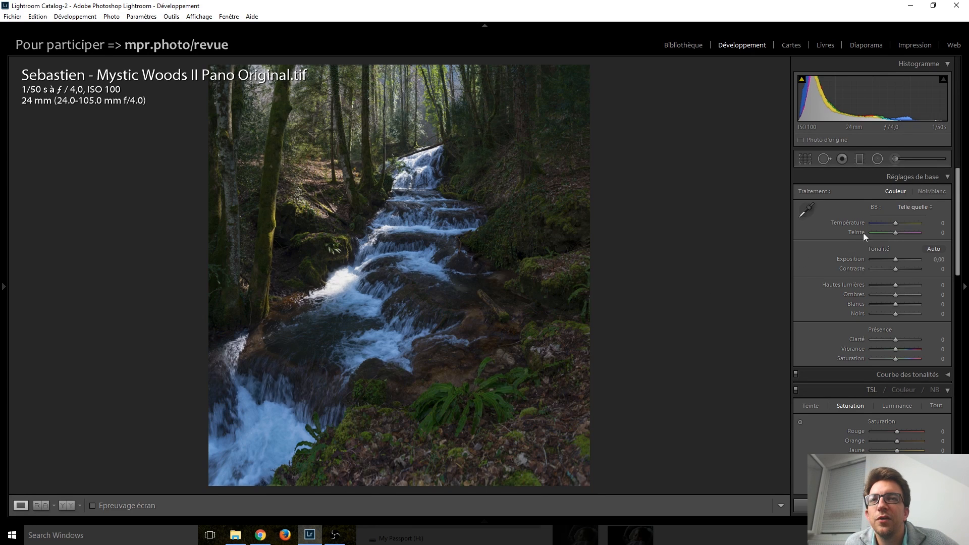
Try warming the waterfall photo by raising its temperature (Température) to +100.
{"action": "key", "text": "Up"}
{"action": "key", "text": "Up"}
{"action": "key", "text": "Up"}
{"action": "key", "text": "Up"}
{"action": "key", "text": "Up"}
{"action": "key", "text": "Up"}
{"action": "key", "text": "Up"}
{"action": "key", "text": "Up"}
{"action": "key", "text": "Up"}
{"action": "key", "text": "Up"}
{"action": "key", "text": "Up"}
{"action": "key", "text": "Up"}
{"action": "key", "text": "Up"}
{"action": "key", "text": "Up"}
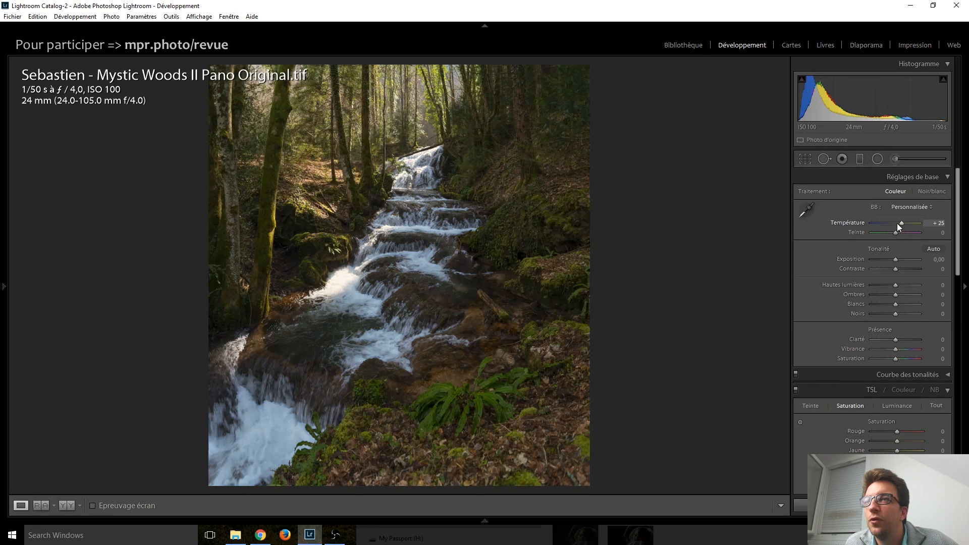
{"action": "key", "text": "Up"}
{"action": "key", "text": "Up"}
{"action": "key", "text": "Up"}
{"action": "key", "text": "Up"}
{"action": "key", "text": "Up"}
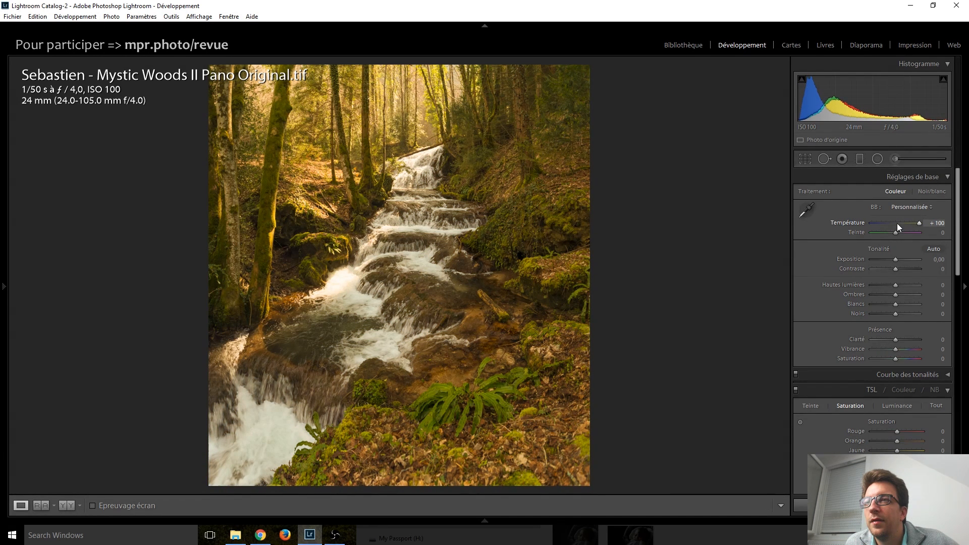
{"action": "key", "text": "Up"}
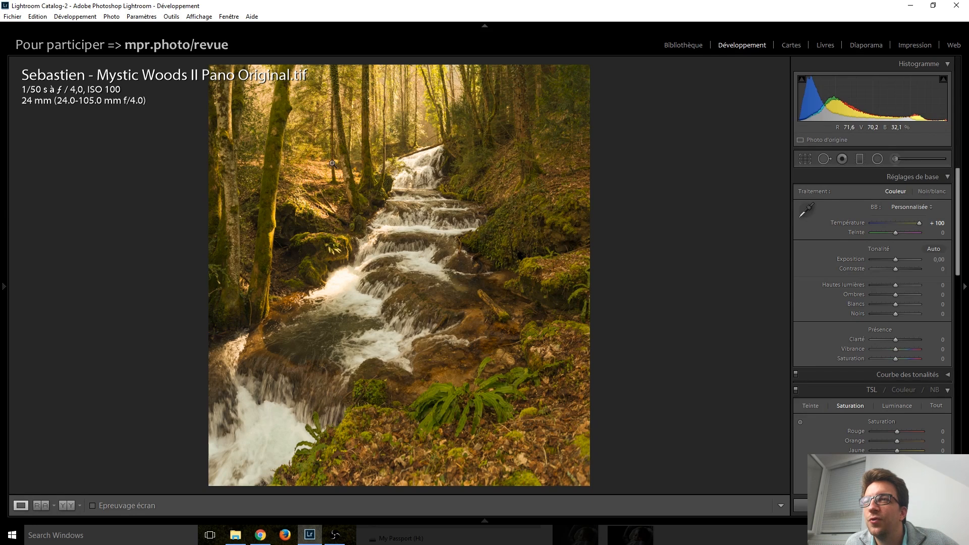
Try tint (Teinte) values of +30 and −25 on the waterfall photo and reset the tint to 0.
{"action": "left_click", "coordinate": [920, 222]}
{"action": "left_click", "coordinate": [901, 233]}
{"action": "key", "text": "Up"}
{"action": "key", "text": "Up"}
{"action": "key", "text": "Up"}
{"action": "key", "text": "Up"}
{"action": "key", "text": "Up"}
{"action": "key", "text": "Up"}
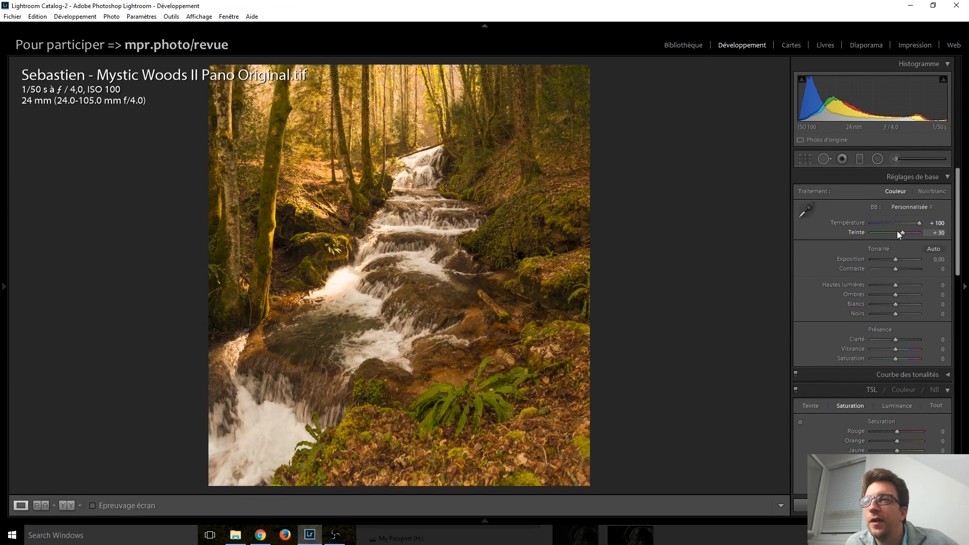
{"action": "key", "text": "Down"}
{"action": "key", "text": "Down"}
{"action": "key", "text": "Down"}
{"action": "key", "text": "Down"}
{"action": "key", "text": "Down"}
{"action": "key", "text": "Down"}
{"action": "key", "text": "Down"}
{"action": "key", "text": "Down"}
{"action": "key", "text": "Down"}
{"action": "key", "text": "Down"}
{"action": "key", "text": "Down"}
{"action": "key", "text": "Down"}
{"action": "key", "text": "Down"}
{"action": "key", "text": "Down"}
{"action": "key", "text": "Down"}
{"action": "key", "text": "Down"}
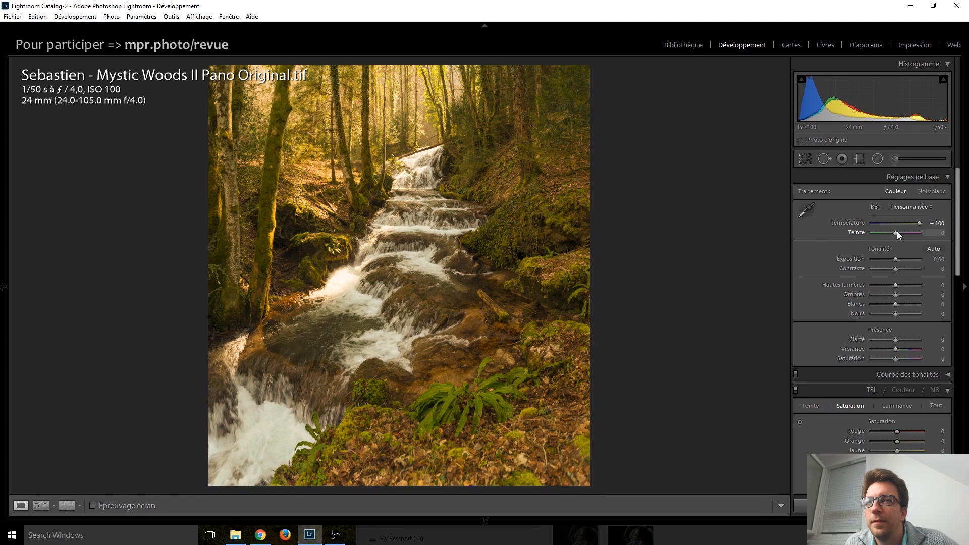
{"action": "key", "text": "Up"}
{"action": "key", "text": "Up"}
{"action": "key", "text": "Up"}
{"action": "key", "text": "Up"}
{"action": "key", "text": "Up"}
{"action": "key", "text": "Up"}
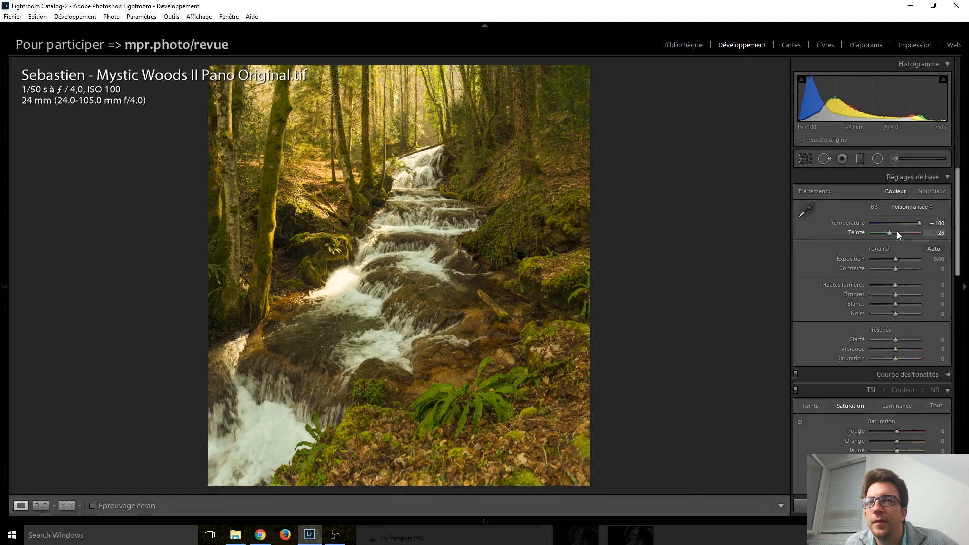
{"action": "double_click", "coordinate": [892, 232]}
Try cooling the waterfall photo to temperatures around −45 and −40, and reset the temperature (Température) to 0.
{"action": "key", "text": "Down"}
{"action": "key", "text": "Down"}
{"action": "key", "text": "Down"}
{"action": "key", "text": "Down"}
{"action": "key", "text": "Down"}
{"action": "key", "text": "Down"}
{"action": "key", "text": "Down"}
{"action": "key", "text": "Down"}
{"action": "key", "text": "Down"}
{"action": "key", "text": "Down"}
{"action": "key", "text": "Down"}
{"action": "key", "text": "Down"}
{"action": "key", "text": "Down"}
{"action": "key", "text": "Down"}
{"action": "key", "text": "Down"}
{"action": "key", "text": "Down"}
{"action": "key", "text": "Down"}
{"action": "key", "text": "Down"}
{"action": "key", "text": "Down"}
{"action": "key", "text": "Down"}
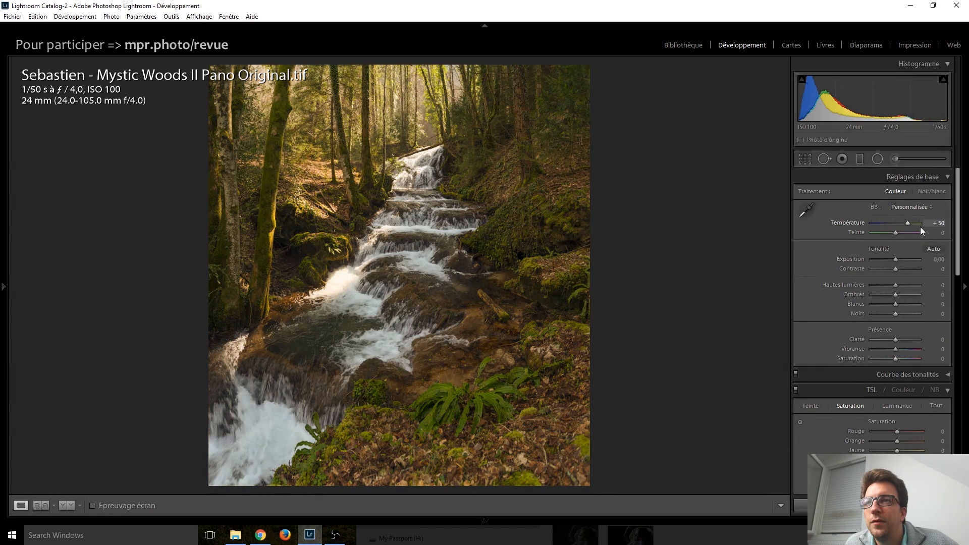
{"action": "key", "text": "Down"}
{"action": "key", "text": "Down"}
{"action": "key", "text": "Down"}
{"action": "key", "text": "Down"}
{"action": "key", "text": "Down"}
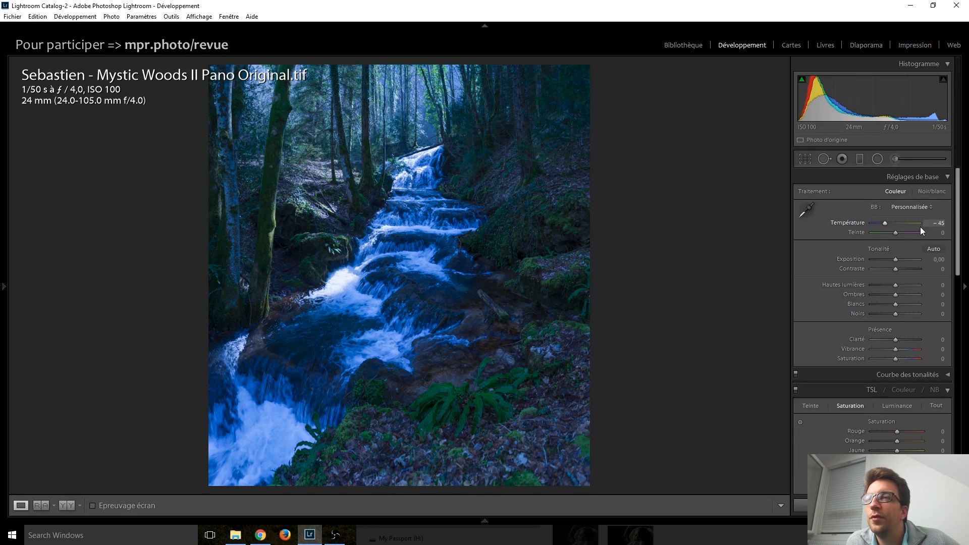
{"action": "key", "text": "Down"}
{"action": "key", "text": "Down"}
{"action": "key", "text": "Down"}
{"action": "key", "text": "Up"}
{"action": "key", "text": "Up"}
{"action": "key", "text": "Up"}
{"action": "key", "text": "Up"}
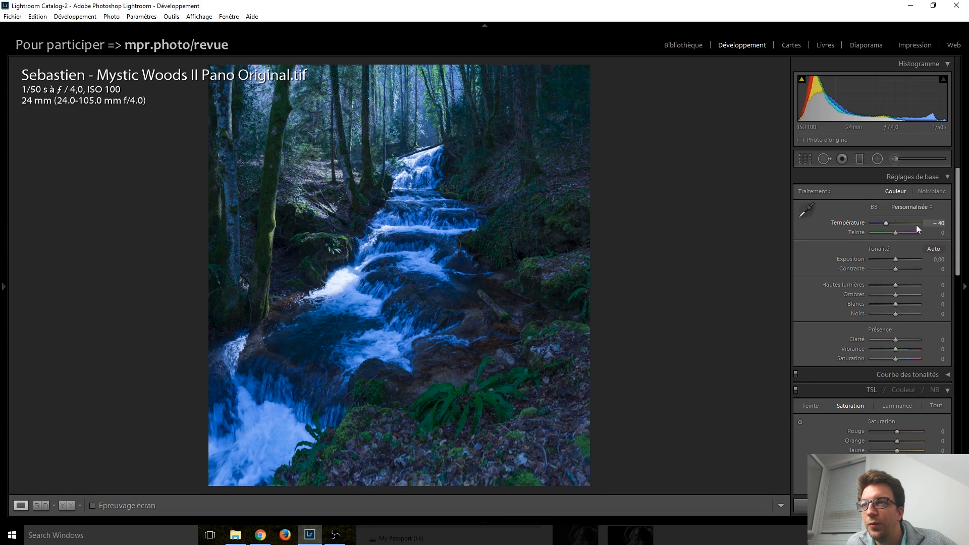
{"action": "double_click", "coordinate": [887, 224]}
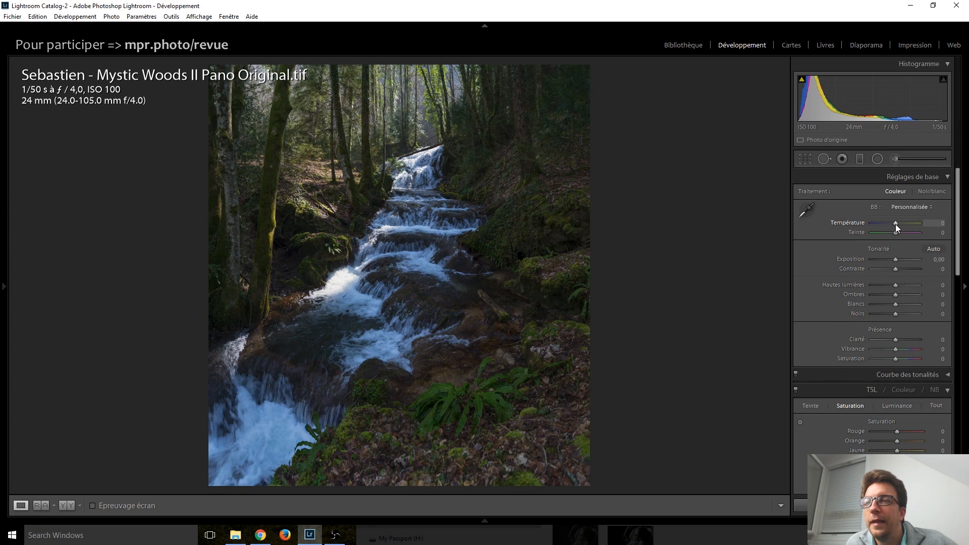
Give the waterfall photo a cold blue mood by setting its temperature (Température) to −39.
{"action": "key", "text": "Down"}
{"action": "key", "text": "Down"}
{"action": "key", "text": "Down"}
{"action": "key", "text": "Down"}
{"action": "key", "text": "Down"}
{"action": "key", "text": "Down"}
{"action": "key", "text": "Down"}
{"action": "key", "text": "Down"}
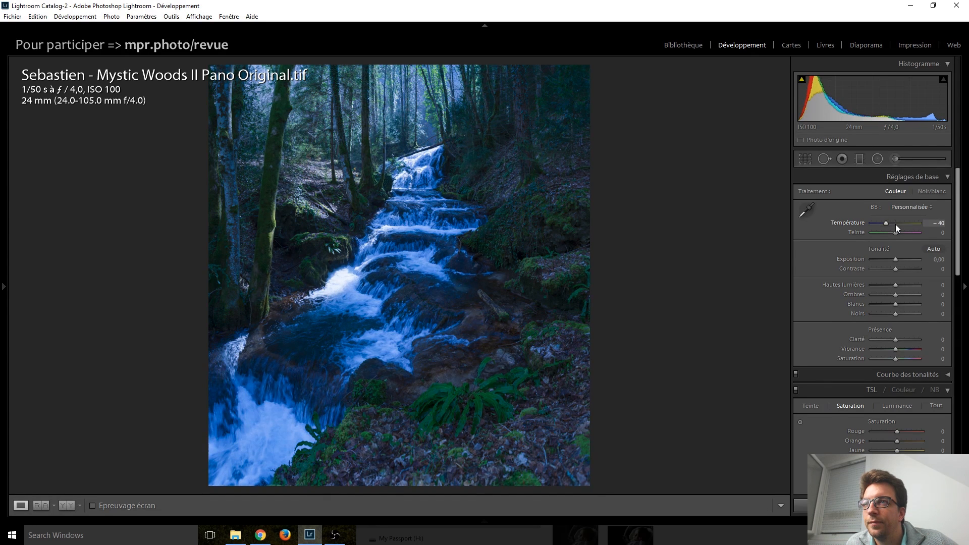
{"action": "key", "text": "Down"}
{"action": "key", "text": "Down"}
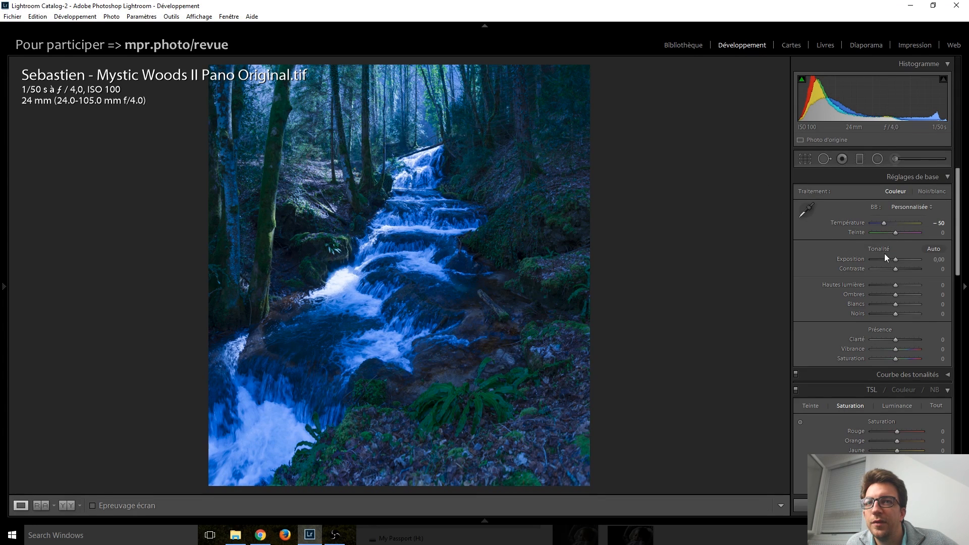
{"action": "key", "text": "Up"}
{"action": "key", "text": "Up"}
{"action": "key", "text": "Up"}
{"action": "key", "text": "Up"}
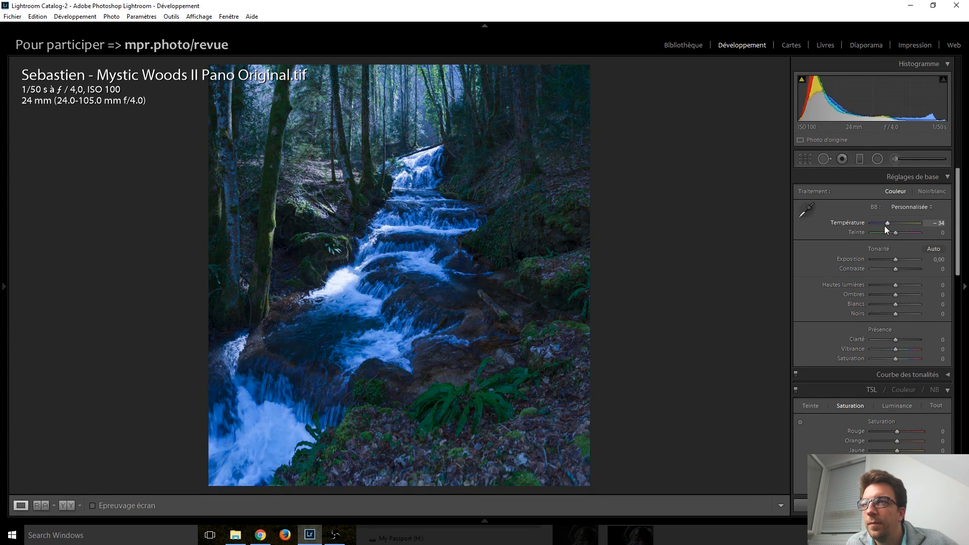
{"action": "key", "text": "Down"}
{"action": "key", "text": "Down"}
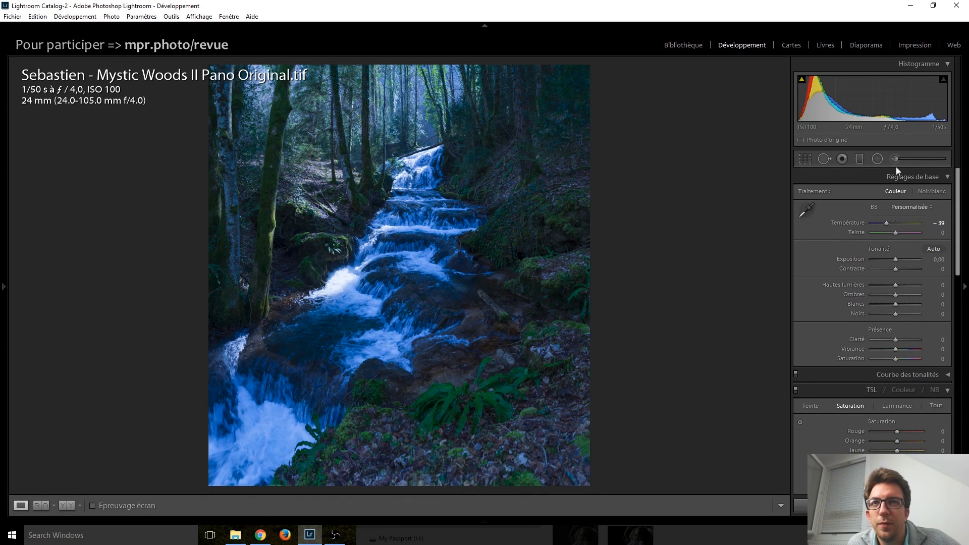
Paint a new adjustment brush mask over the waterfall with all effect values reset to 0 and a brush size of 19.
{"action": "left_click", "coordinate": [910, 163]}
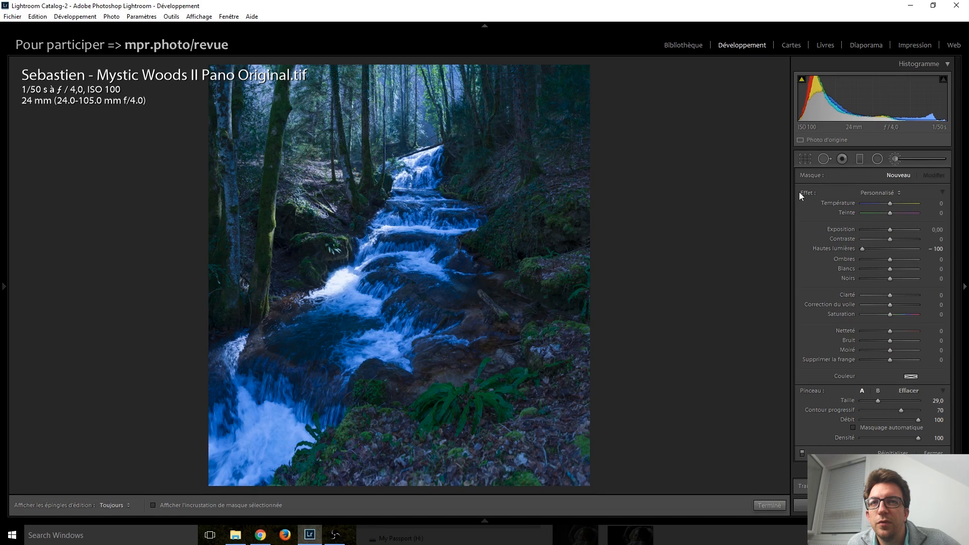
{"action": "double_click", "coordinate": [810, 196]}
{"action": "scroll", "coordinate": [430, 184], "scroll_direction": "down", "scroll_amount": 5}
{"action": "key", "text": "h"}
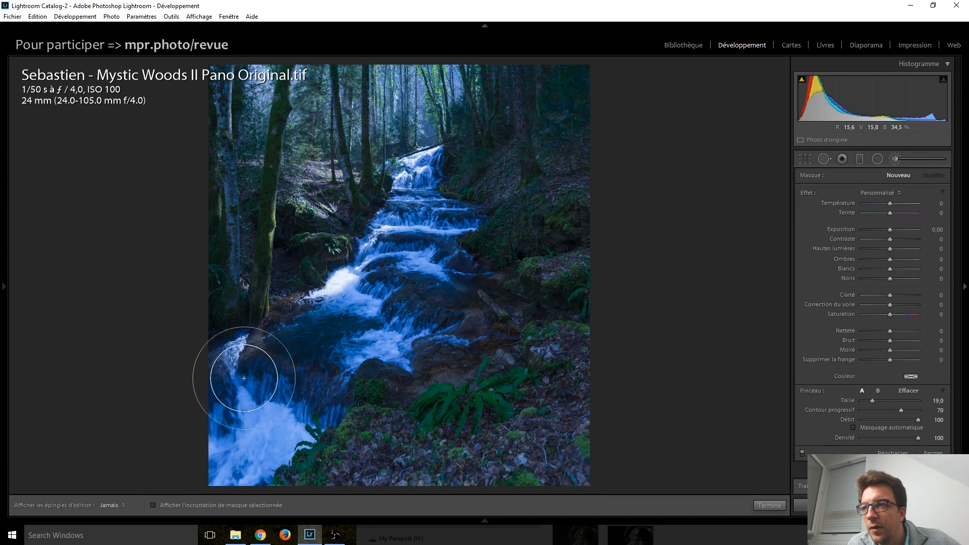
{"action": "key", "text": "h"}
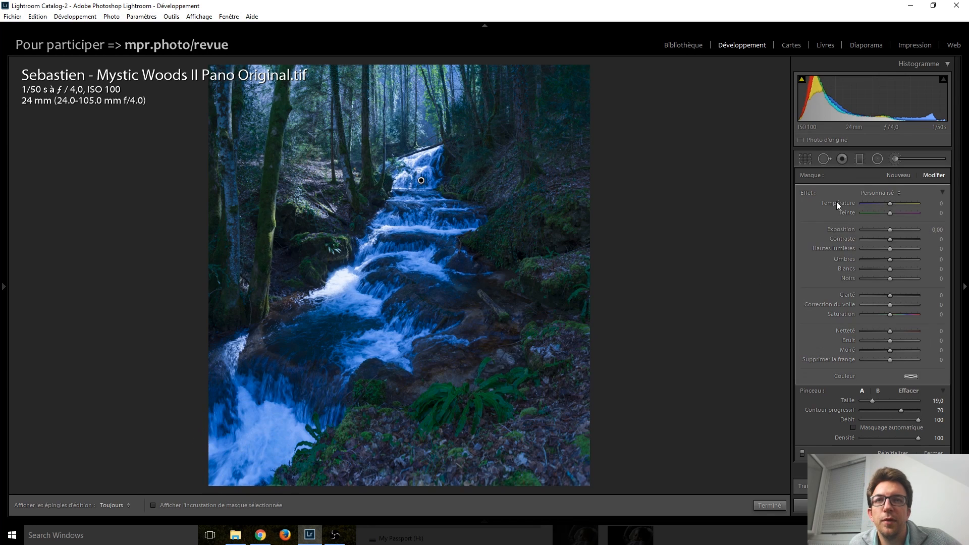
Set the waterfall brush mask's temperature (Température) to 24, tint (Teinte) to −5 and exposure (Exposition) to 0,60.
{"action": "left_click_drag", "start_coordinate": [891, 202], "coordinate": [892, 204]}
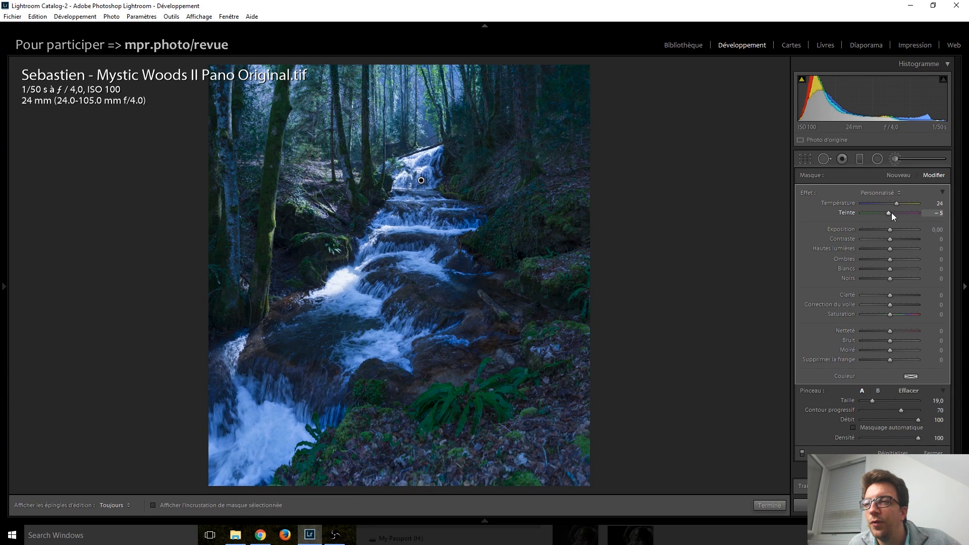
{"action": "left_click_drag", "start_coordinate": [891, 213], "coordinate": [892, 213]}
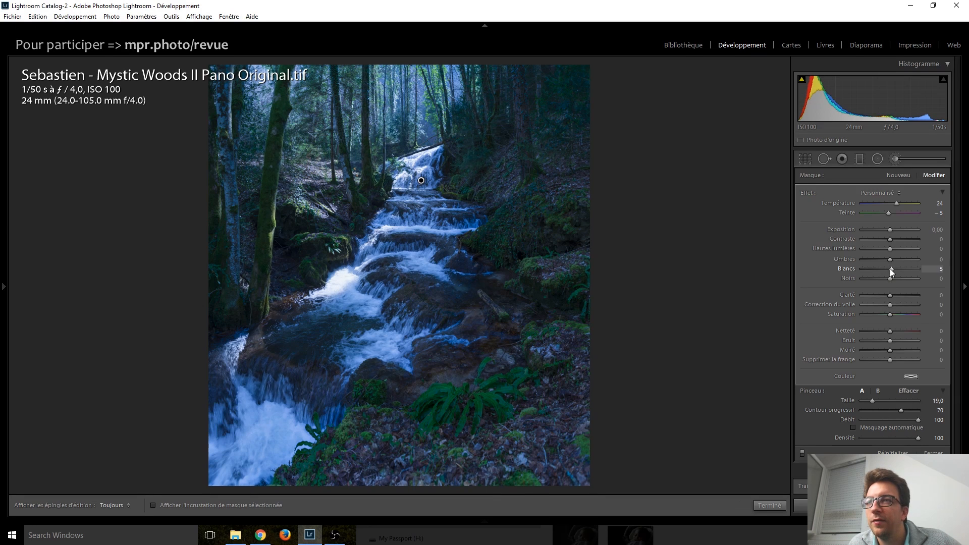
{"action": "left_click_drag", "start_coordinate": [897, 269], "coordinate": [931, 274]}
{"action": "double_click", "coordinate": [904, 273]}
{"action": "left_click", "coordinate": [890, 230]}
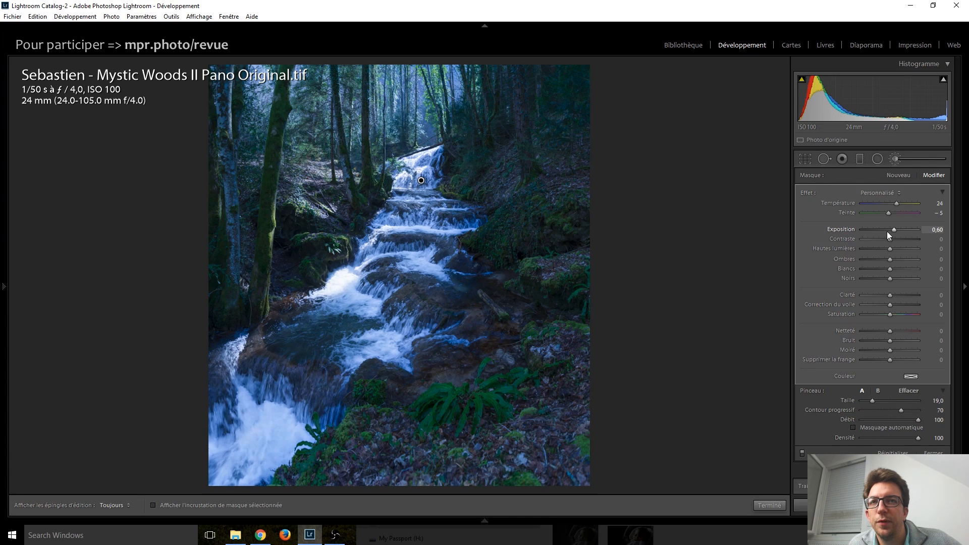
{"action": "left_click", "coordinate": [887, 233]}
Keep the waterfall mask's highlights at 0, and set its shadows (Ombres) to 64 and blacks (Noirs) to −14.
{"action": "mouse_move", "coordinate": [892, 250]}
{"action": "left_mouse_down"}
{"action": "mouse_move", "coordinate": [871, 250]}
{"action": "mouse_move", "coordinate": [881, 250]}
{"action": "left_mouse_up"}
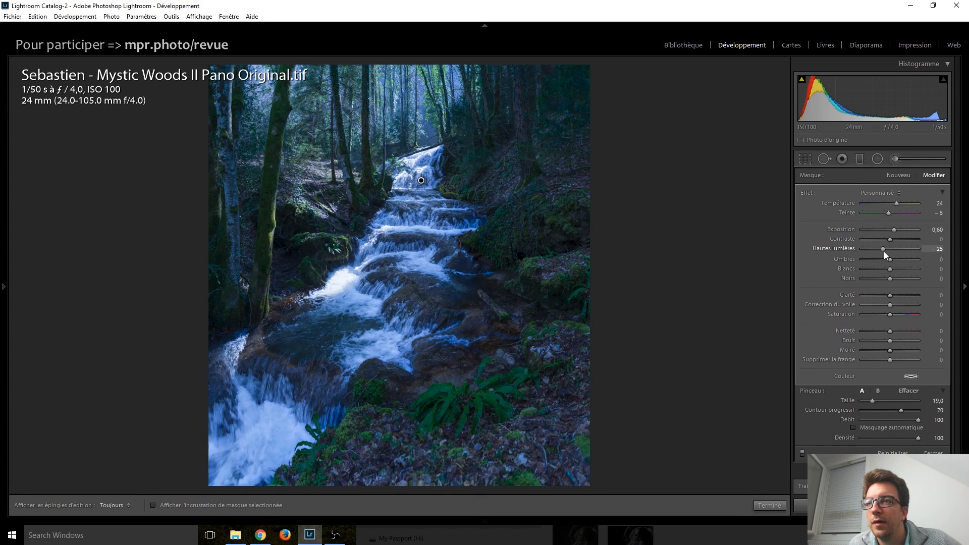
{"action": "double_click", "coordinate": [886, 251]}
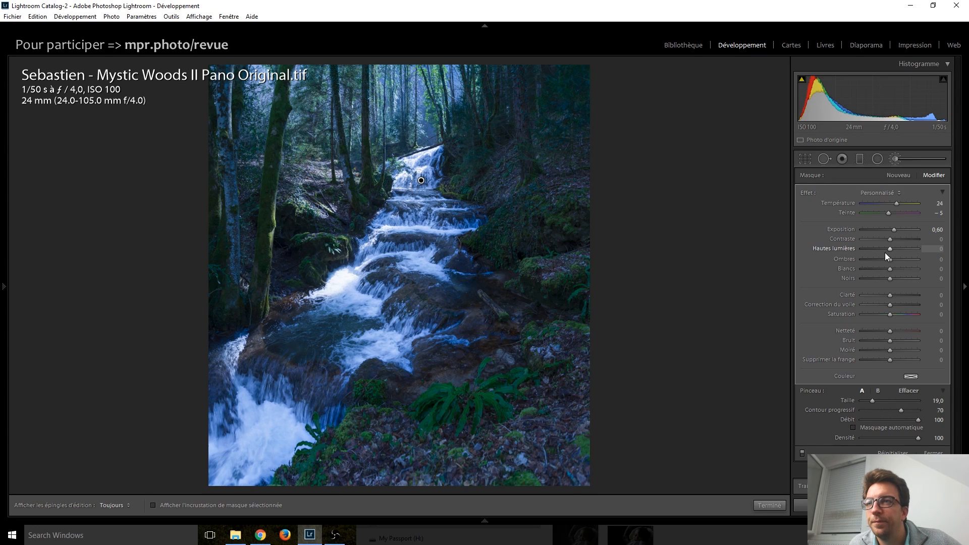
{"action": "left_click_drag", "start_coordinate": [888, 259], "coordinate": [887, 259]}
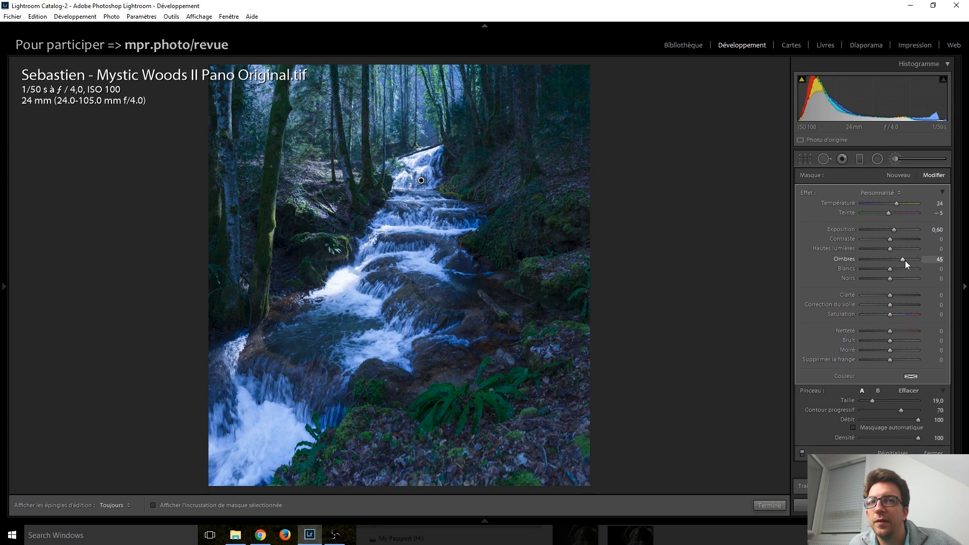
{"action": "left_click_drag", "start_coordinate": [910, 268], "coordinate": [888, 279]}
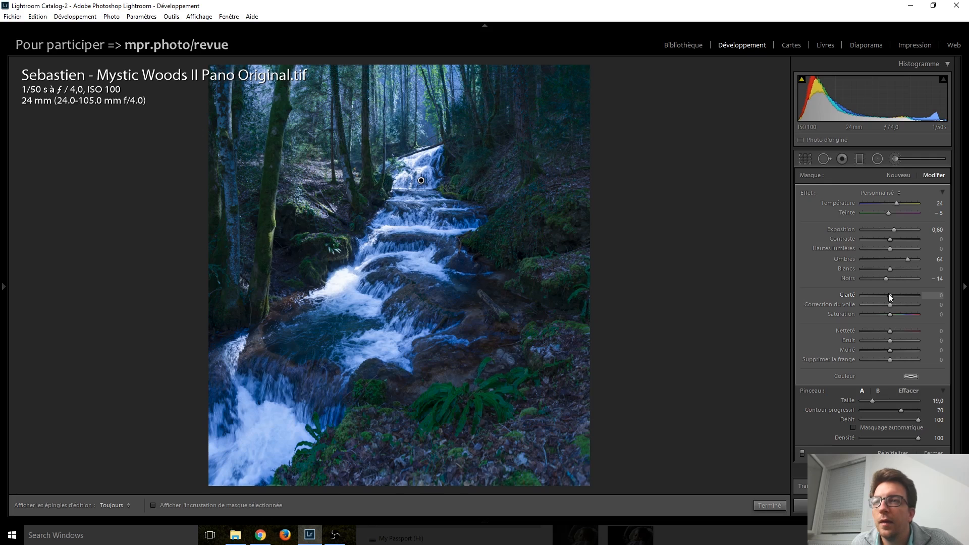
Set the waterfall mask's clarity (Clarté) to 16 and finish the brush adjustment.
{"action": "left_click_drag", "start_coordinate": [891, 295], "coordinate": [902, 296]}
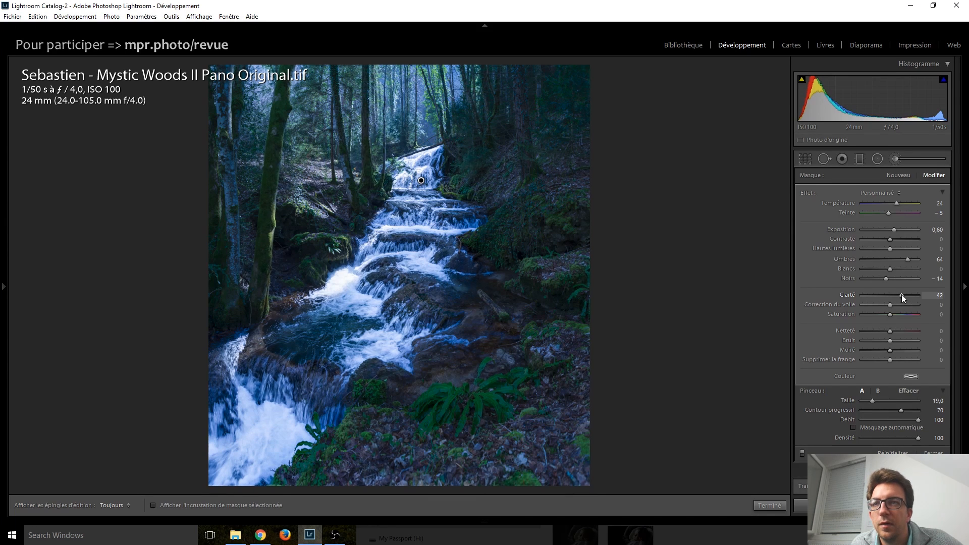
{"action": "double_click", "coordinate": [902, 295]}
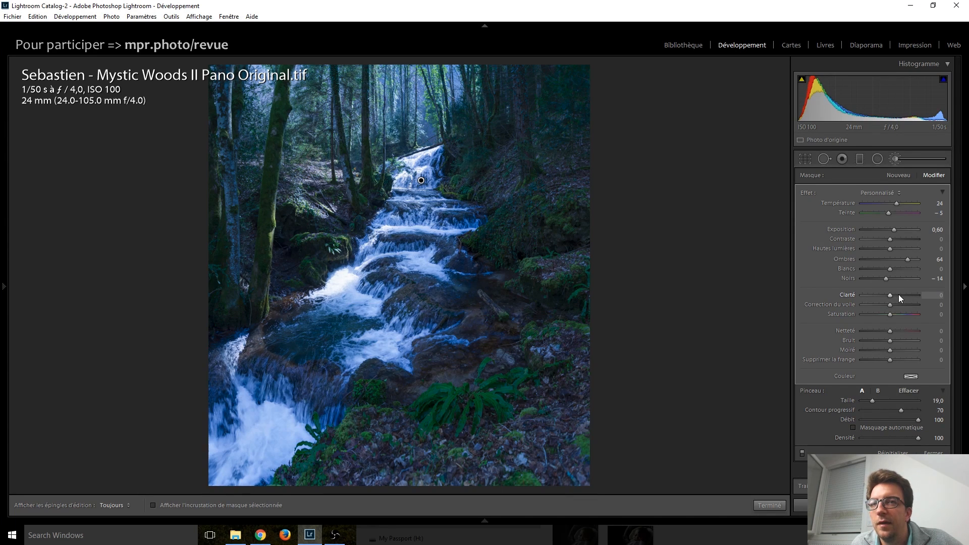
{"action": "mouse_move", "coordinate": [891, 295]}
{"action": "left_mouse_down"}
{"action": "mouse_move", "coordinate": [865, 294]}
{"action": "mouse_move", "coordinate": [887, 294]}
{"action": "left_mouse_up"}
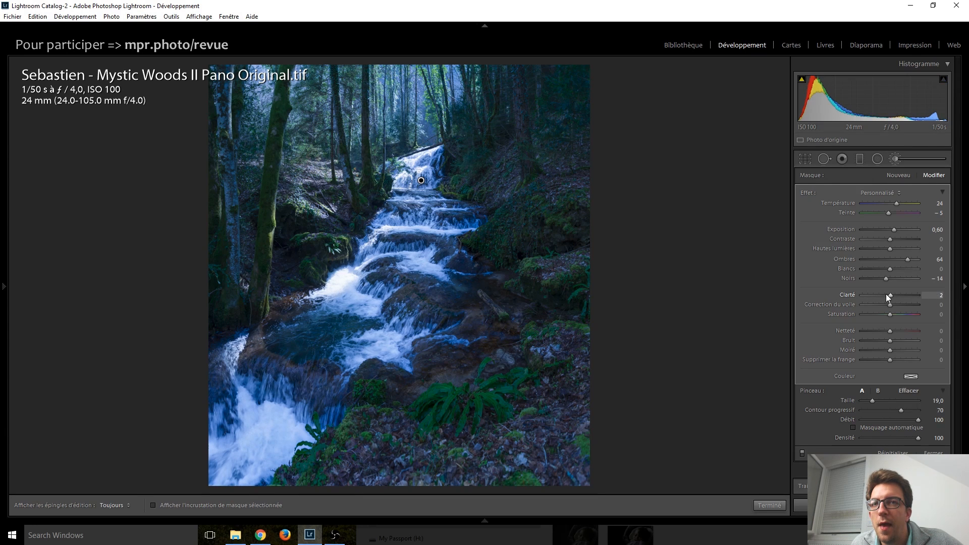
{"action": "left_click_drag", "start_coordinate": [886, 294], "coordinate": [888, 300]}
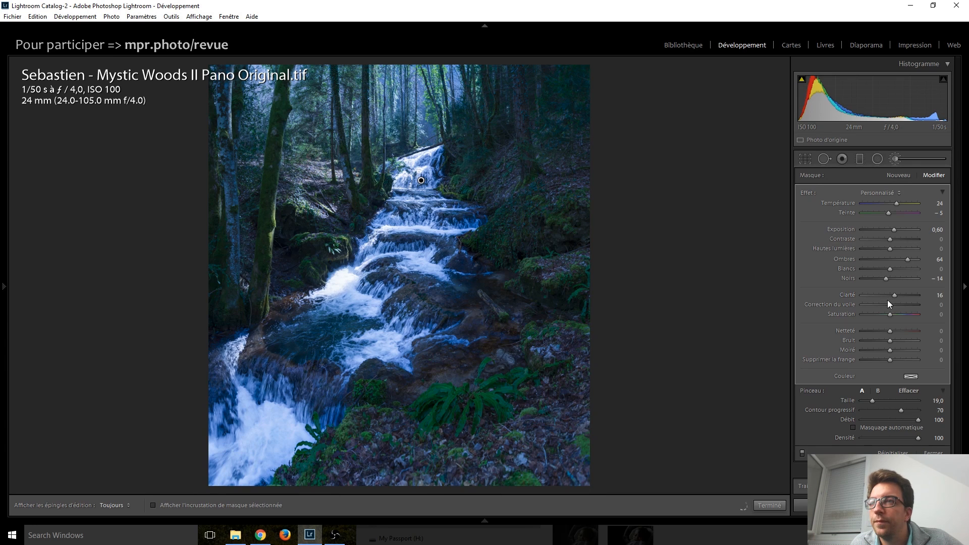
{"action": "left_click", "coordinate": [894, 159]}
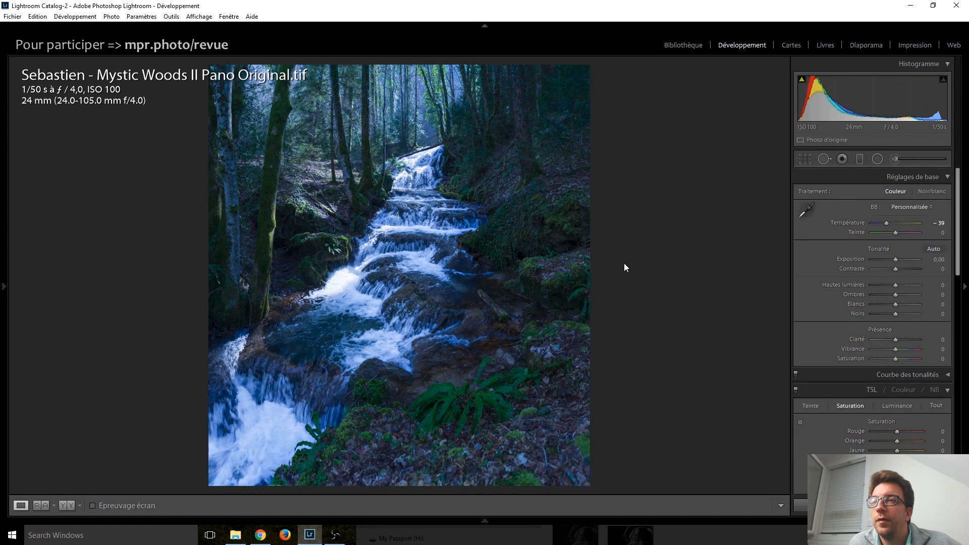
Add a diagonal graduated filter along the stream covering the right bank, and warm it with a temperature (Température) of 100.
{"action": "left_click", "coordinate": [861, 160]}
{"action": "left_click_drag", "start_coordinate": [529, 341], "coordinate": [359, 253]}
{"action": "left_click_drag", "start_coordinate": [444, 296], "coordinate": [409, 281]}
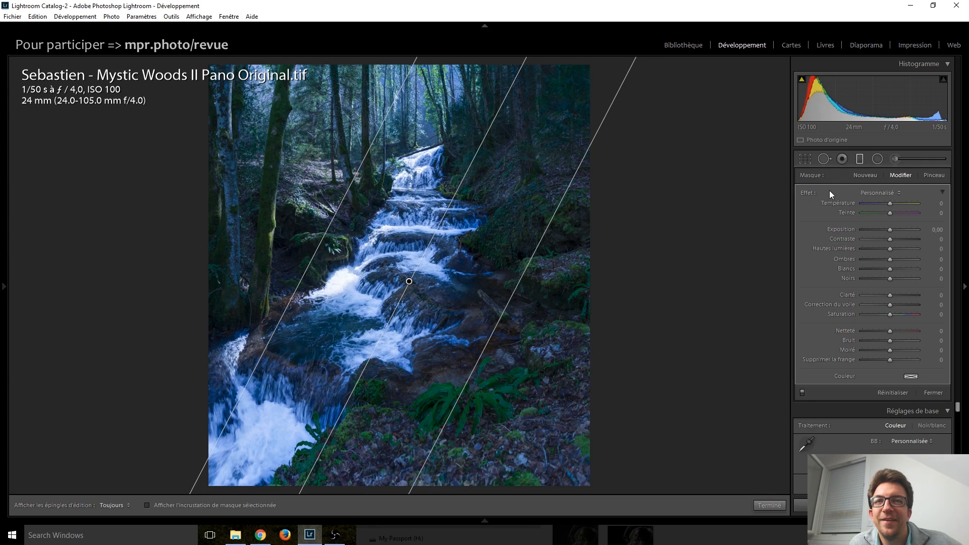
{"action": "left_click_drag", "start_coordinate": [890, 205], "coordinate": [911, 205]}
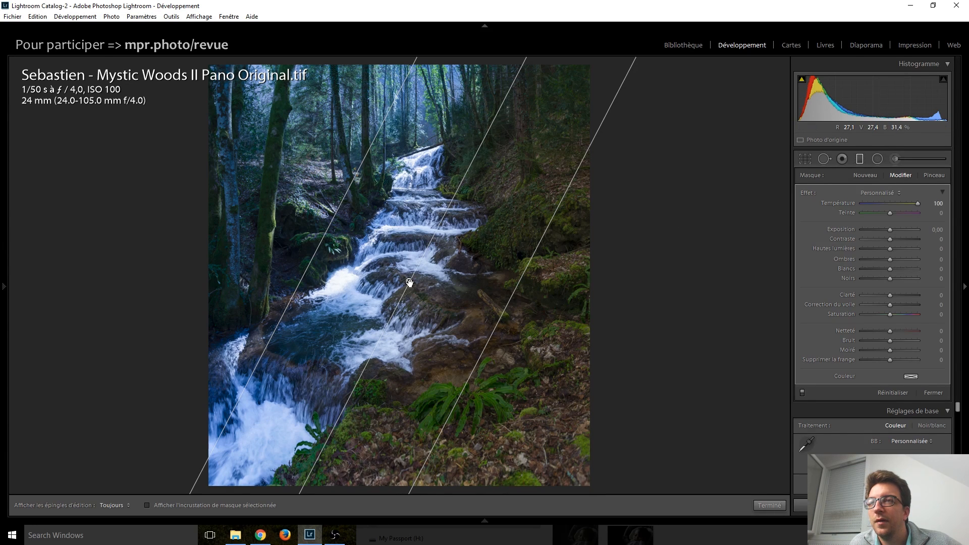
{"action": "left_click", "coordinate": [862, 160]}
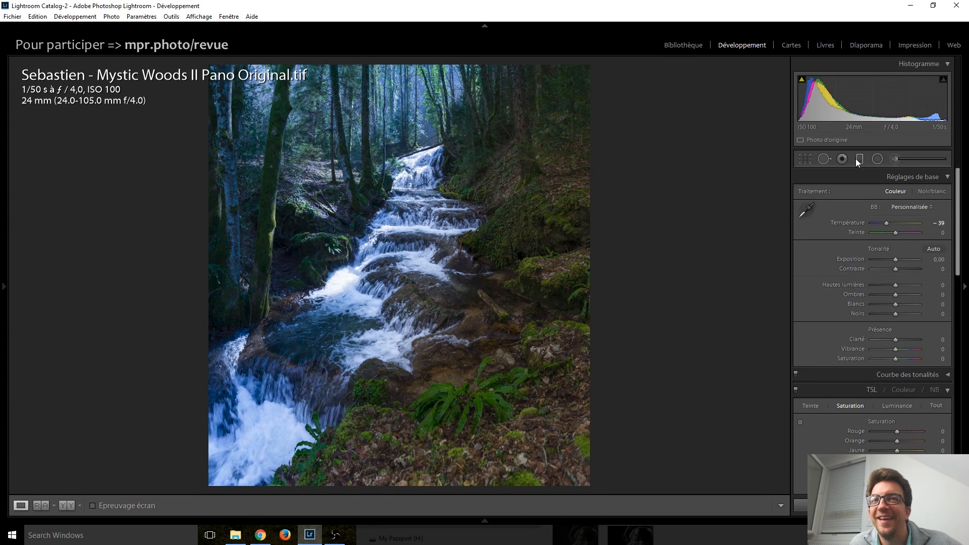
Add a second diagonal graduated filter covering the forest left of the stream, with a temperature (Température) of −14.
{"action": "left_click", "coordinate": [859, 159]}
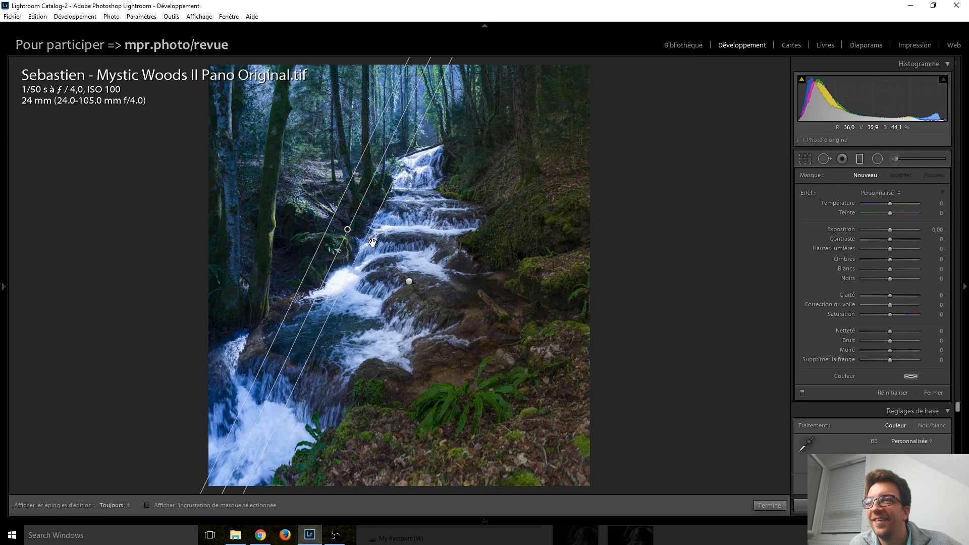
{"action": "left_click_drag", "start_coordinate": [373, 243], "coordinate": [435, 305]}
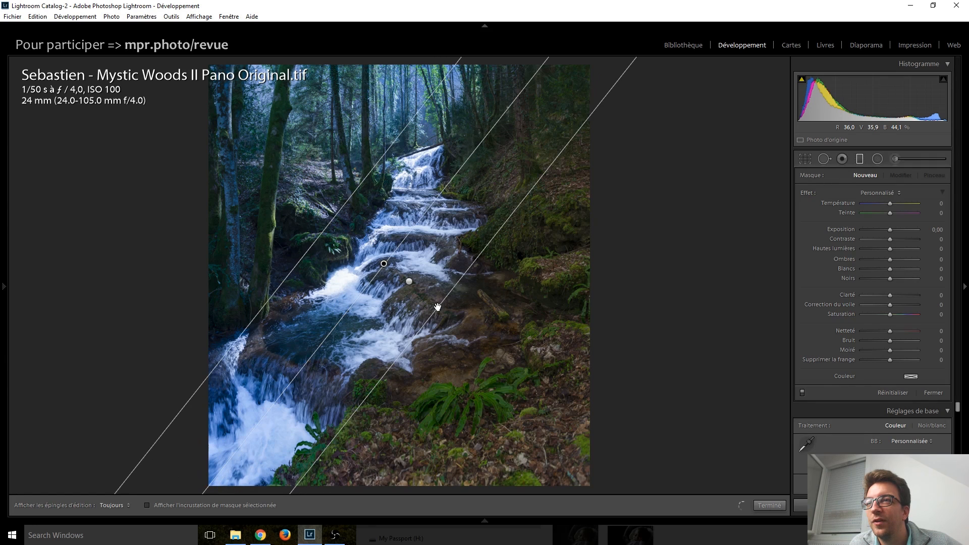
{"action": "left_click_drag", "start_coordinate": [383, 263], "coordinate": [345, 251]}
{"action": "left_click_drag", "start_coordinate": [453, 120], "coordinate": [452, 111]}
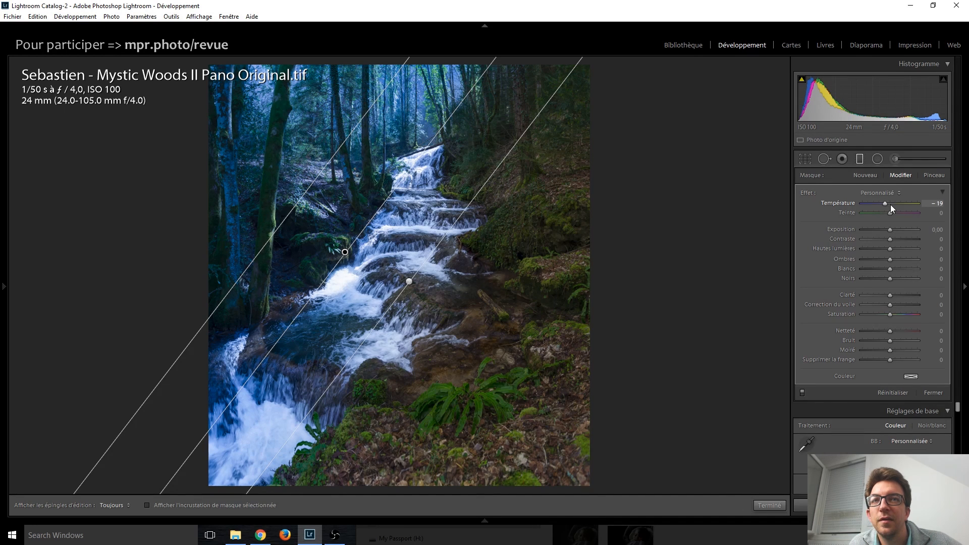
{"action": "left_click", "coordinate": [859, 159]}
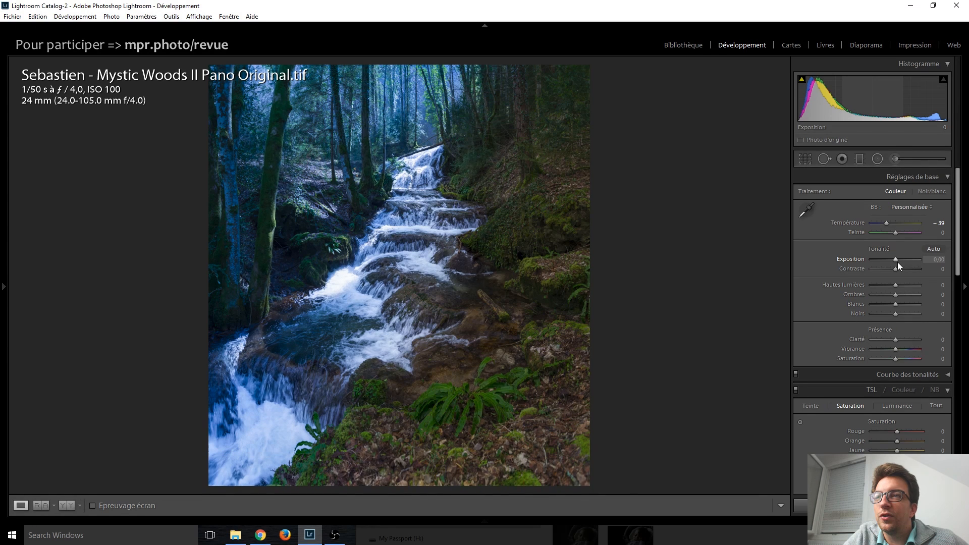
Brighten the warm graduated filter on the right bank by setting its exposure (Exposition) to 0,80.
{"action": "key", "text": "m"}
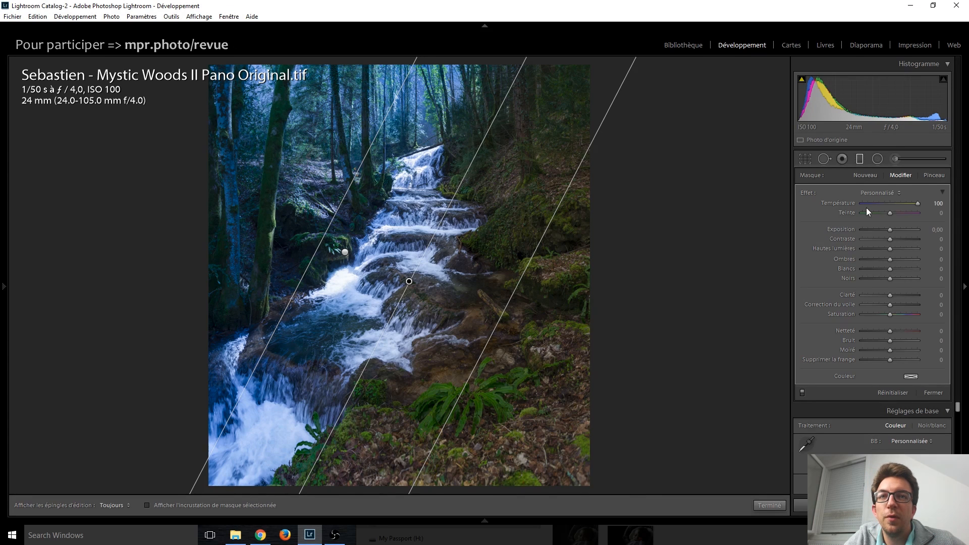
{"action": "left_click_drag", "start_coordinate": [891, 228], "coordinate": [891, 229]}
{"action": "key", "text": "Up"}
{"action": "key", "text": "Up"}
{"action": "key", "text": "Up"}
{"action": "key", "text": "Up"}
{"action": "key", "text": "Up"}
{"action": "key", "text": "Up"}
{"action": "key", "text": "Up"}
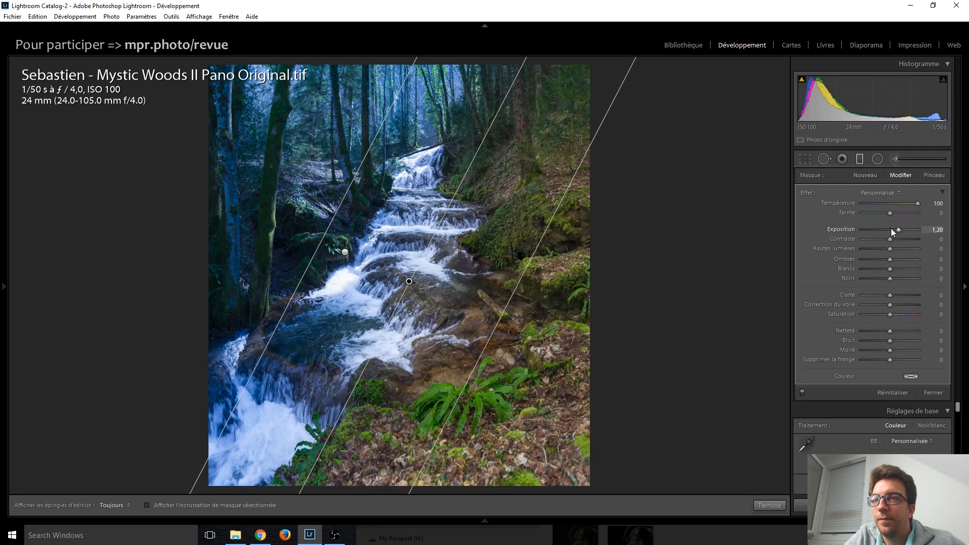
{"action": "key", "text": "Down"}
{"action": "key", "text": "Down"}
{"action": "key", "text": "Down"}
{"action": "key", "text": "Down"}
{"action": "key", "text": "Down"}
{"action": "key", "text": "Down"}
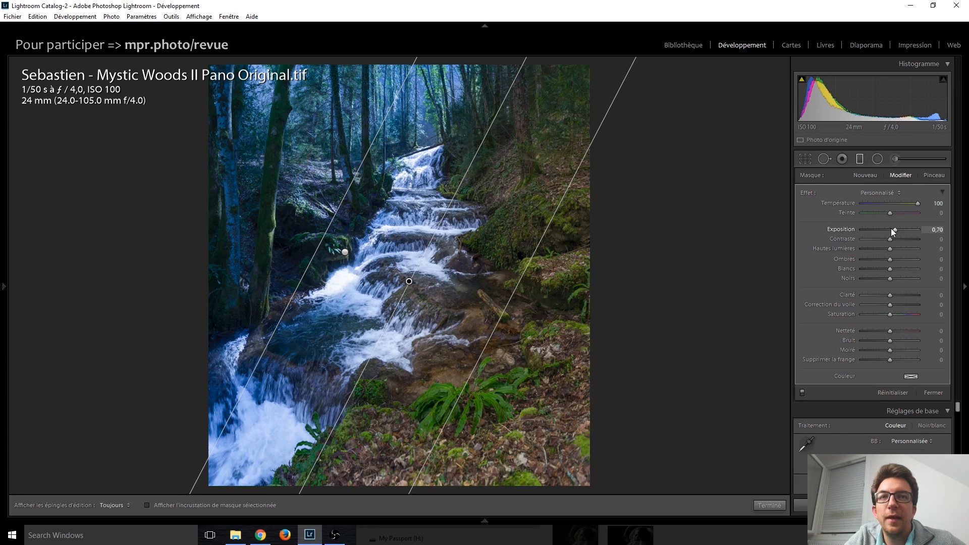
{"action": "key", "text": "Up"}
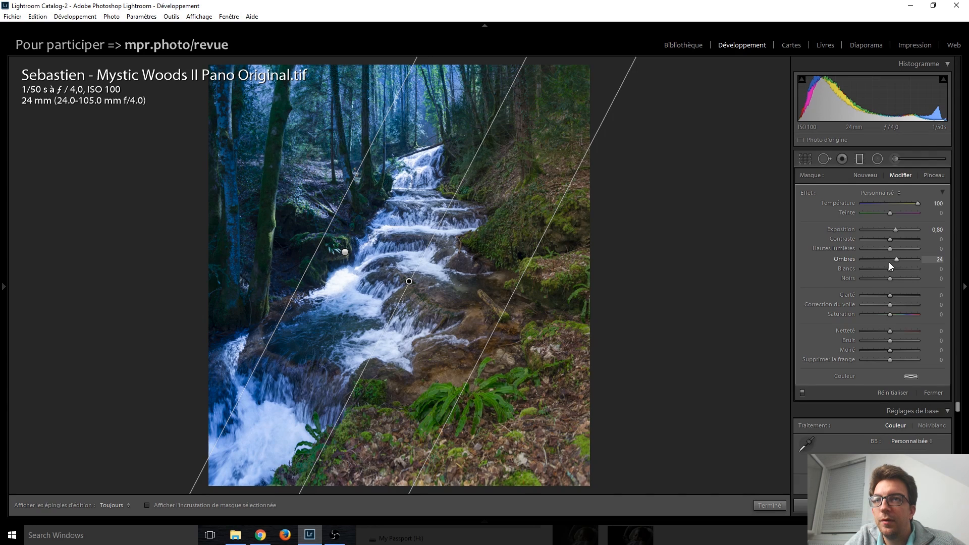
Set the right bank filter's shadows (Ombres) to 32, whites (Blancs) to 40 and blacks (Noirs) to −3.
{"action": "left_click_drag", "start_coordinate": [889, 262], "coordinate": [901, 271]}
{"action": "scroll", "coordinate": [892, 280], "scroll_direction": "down", "scroll_amount": 7}
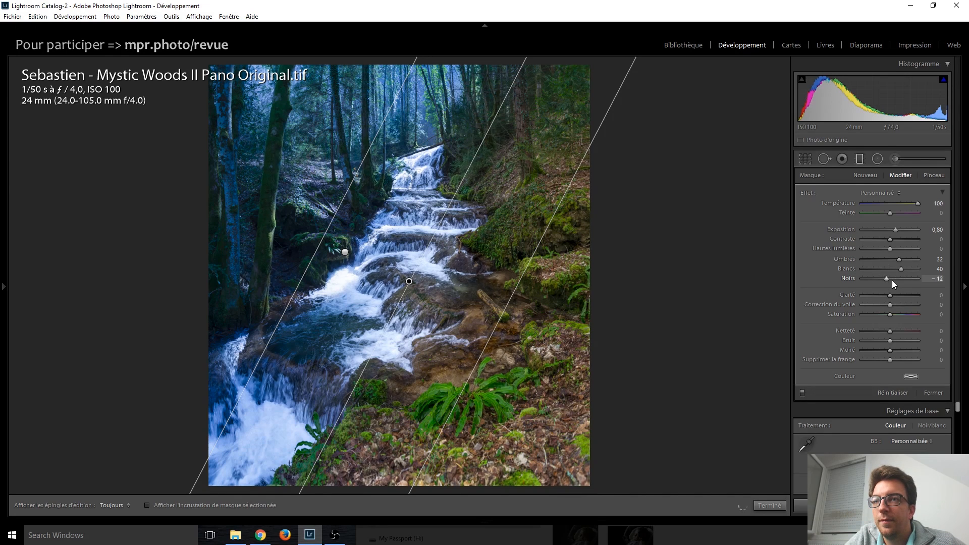
{"action": "scroll", "coordinate": [892, 280], "scroll_direction": "up", "scroll_amount": 1}
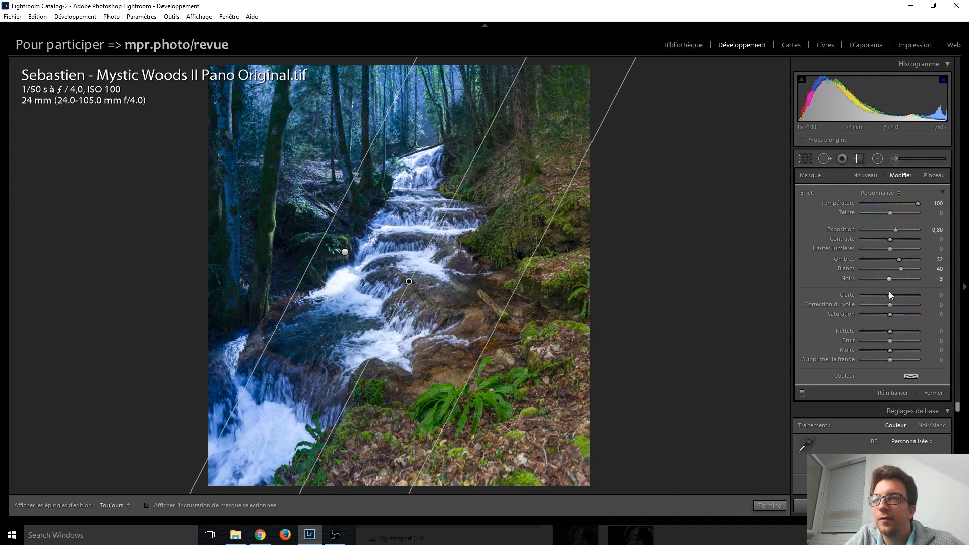
Try a clarity (Clarté) of 42 on the right bank filter, reset it to 0 and close the filter.
{"action": "left_click_drag", "start_coordinate": [889, 297], "coordinate": [901, 298]}
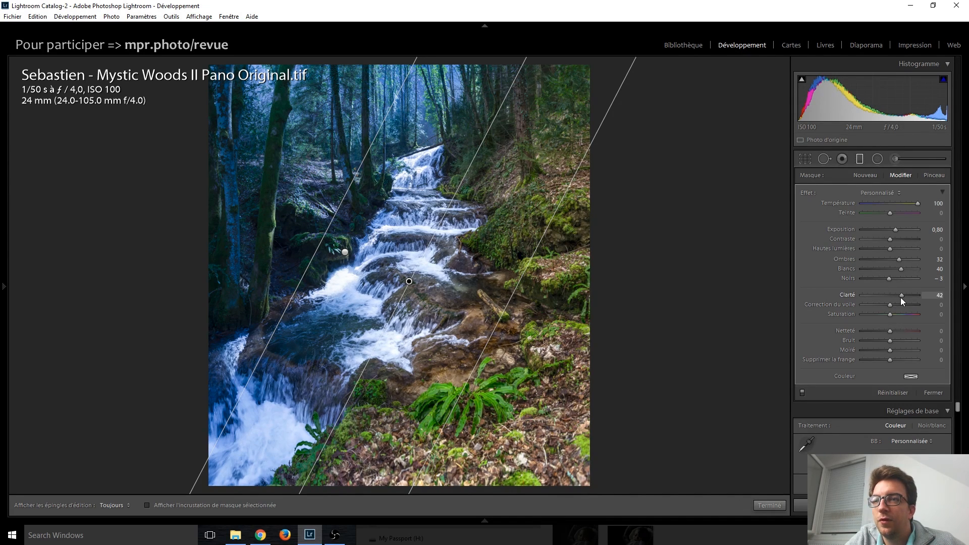
{"action": "double_click", "coordinate": [899, 298]}
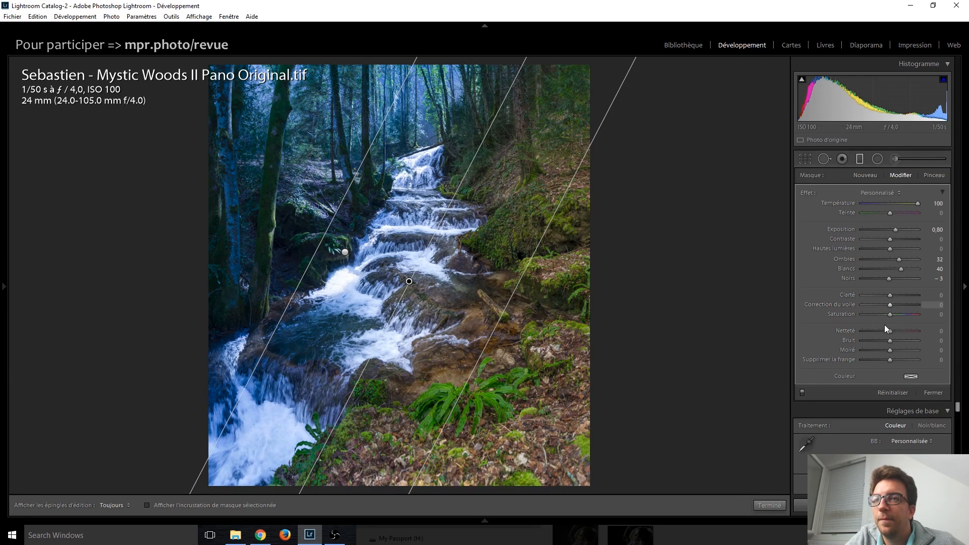
{"action": "left_click", "coordinate": [861, 159]}
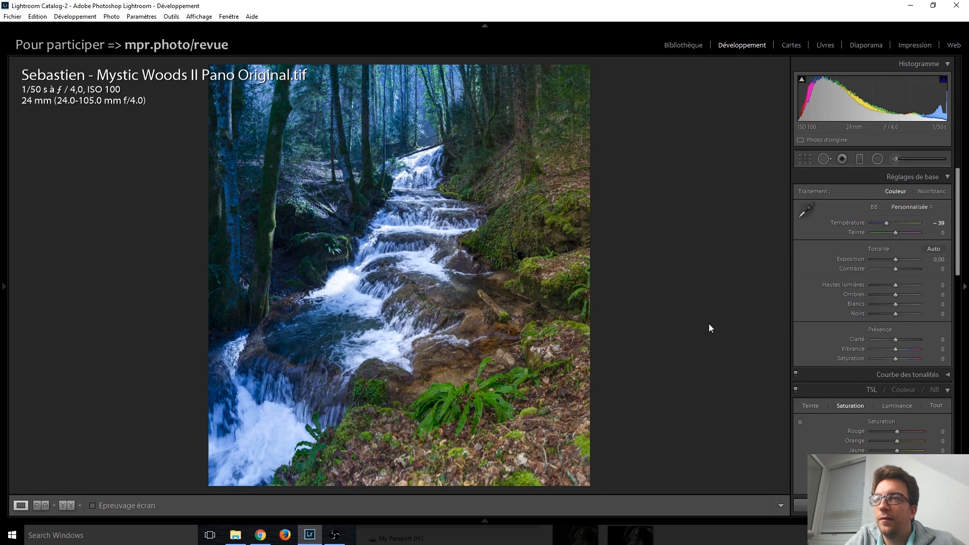
Darken the cold graduated filter on the left forest side by setting its exposure (Exposition) to −0,40.
{"action": "left_click", "coordinate": [858, 159]}
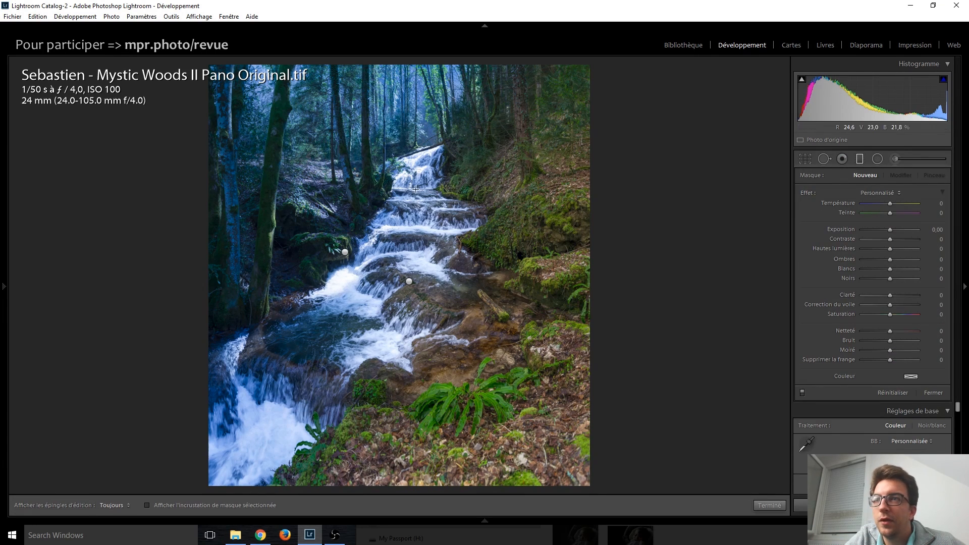
{"action": "left_click", "coordinate": [345, 252]}
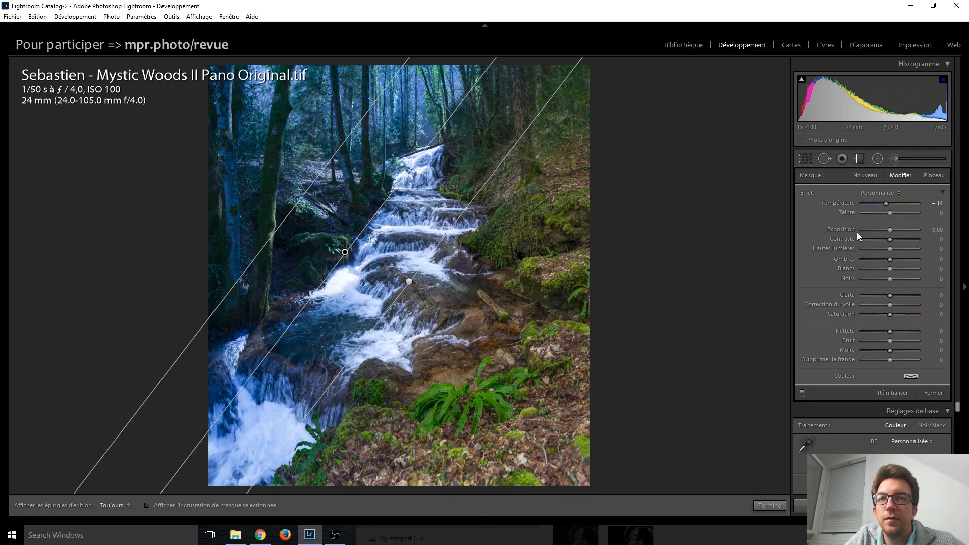
{"action": "left_click_drag", "start_coordinate": [889, 230], "coordinate": [888, 231]}
{"action": "key", "text": "Down"}
{"action": "key", "text": "Down"}
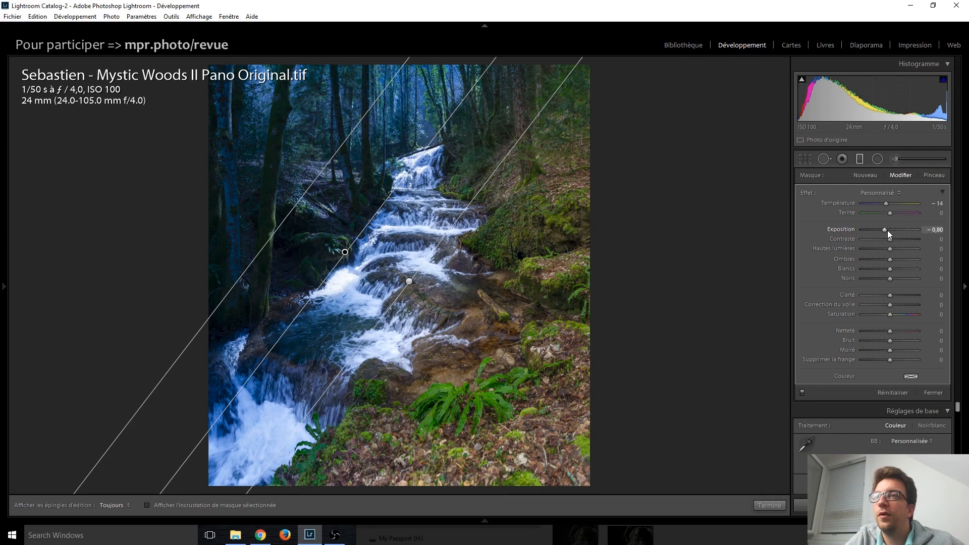
{"action": "key", "text": "Up"}
{"action": "key", "text": "Up"}
{"action": "key", "text": "Up"}
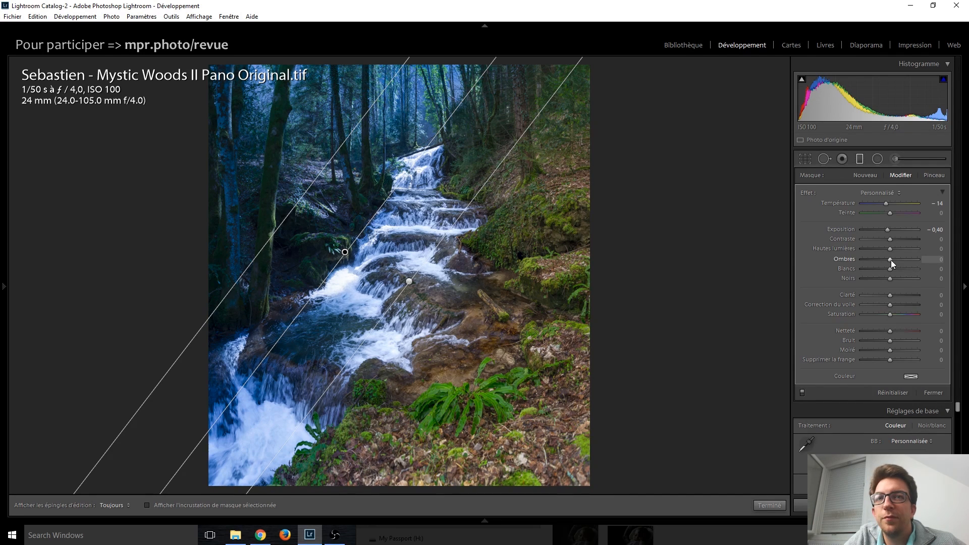
Set the whites (Blancs) of the left cold graduated filter to 44 and close the filter.
{"action": "mouse_move", "coordinate": [891, 298]}
{"action": "left_mouse_down"}
{"action": "mouse_move", "coordinate": [911, 297]}
{"action": "mouse_move", "coordinate": [894, 301]}
{"action": "mouse_move", "coordinate": [883, 279]}
{"action": "mouse_move", "coordinate": [892, 284]}
{"action": "left_mouse_up"}
{"action": "double_click", "coordinate": [892, 275]}
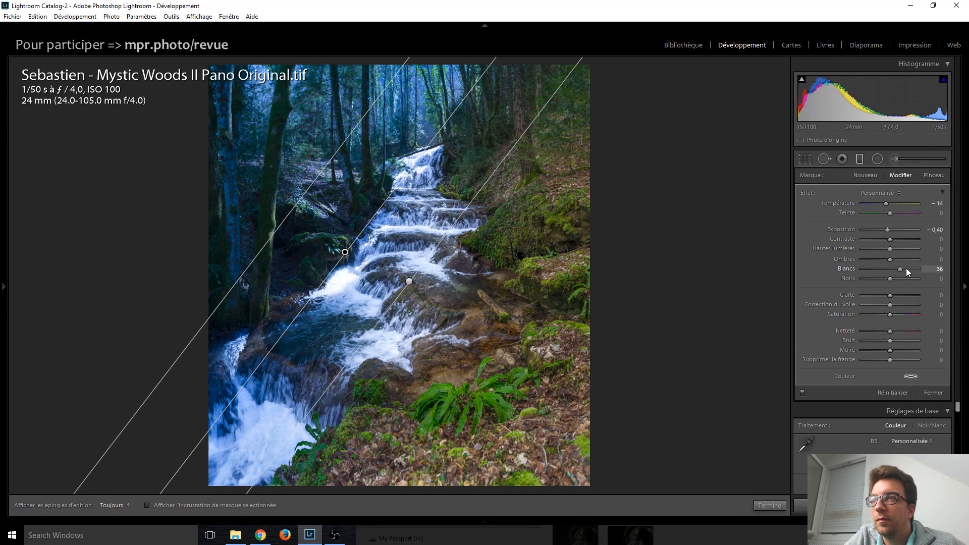
{"action": "left_click_drag", "start_coordinate": [907, 271], "coordinate": [914, 271]}
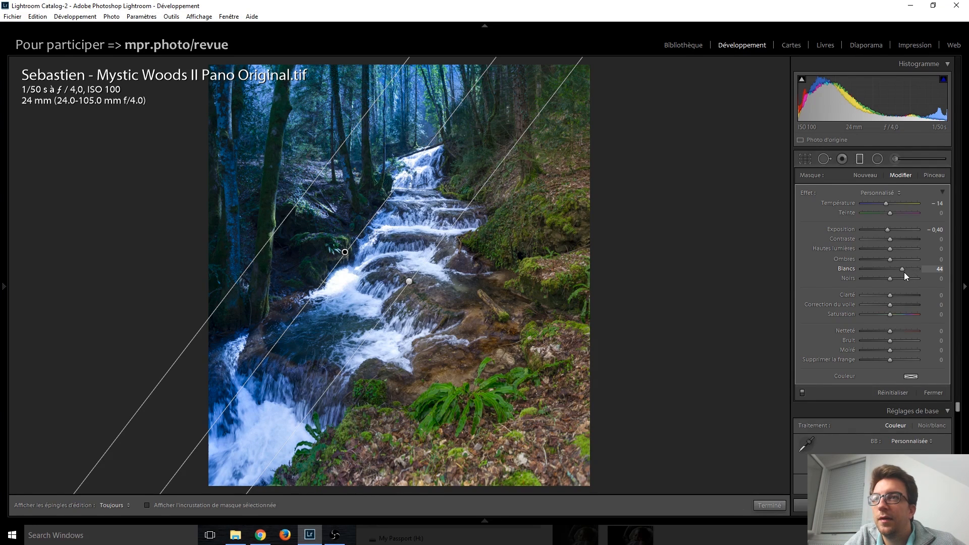
{"action": "left_click", "coordinate": [861, 159]}
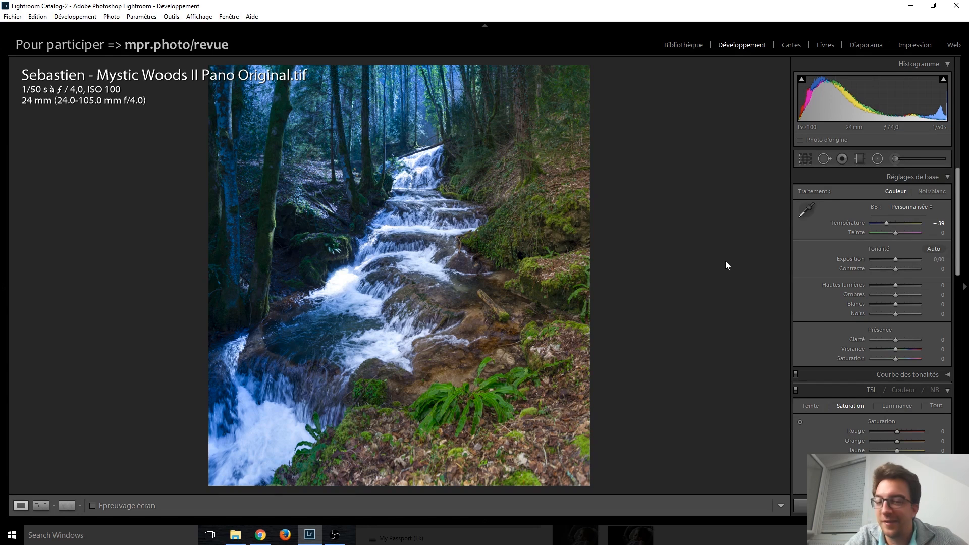
Compare the developed waterfall photo with the photographer's own finished Mystic Woods II Tif version.
{"action": "key", "text": "Right"}
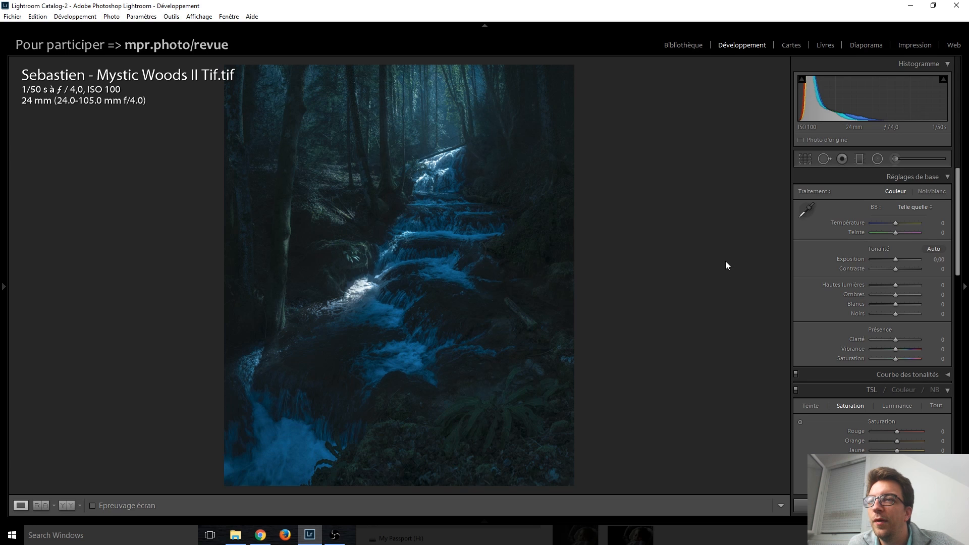
{"action": "key", "text": "Left"}
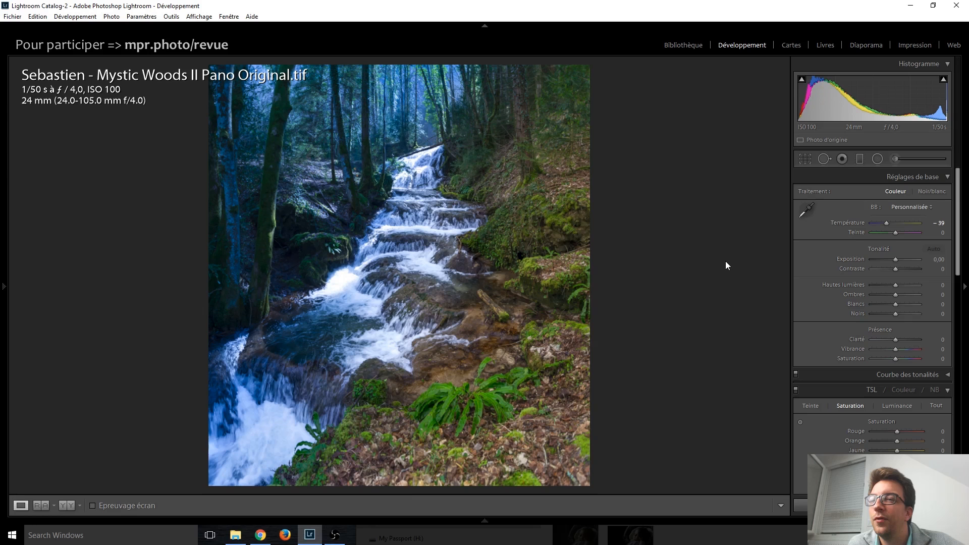
{"action": "key", "text": "Right"}
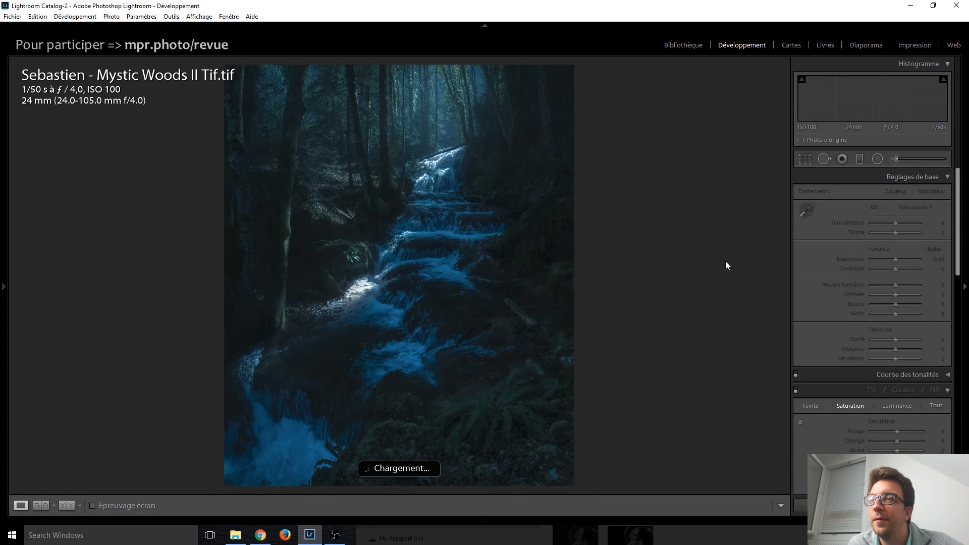
{"action": "key", "text": "Left"}
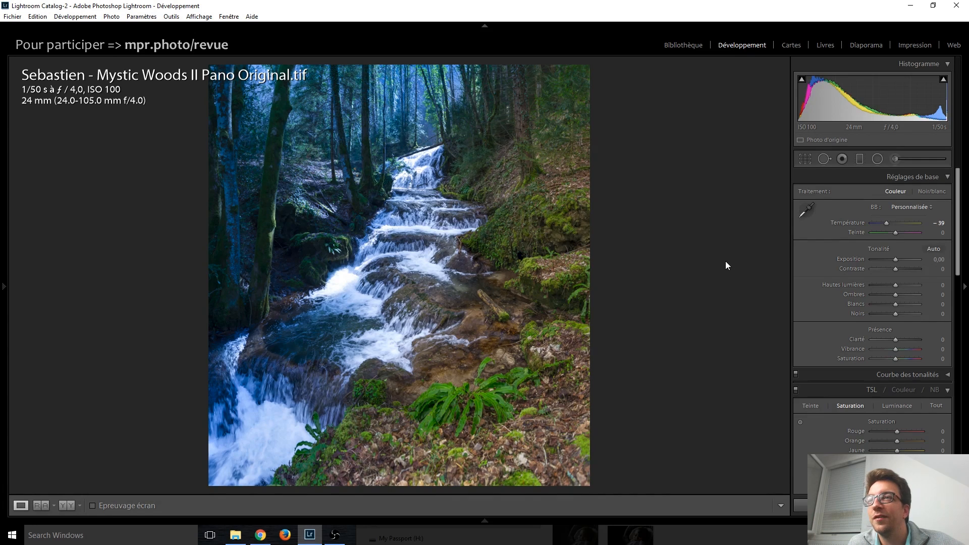
{"action": "key", "text": "Right"}
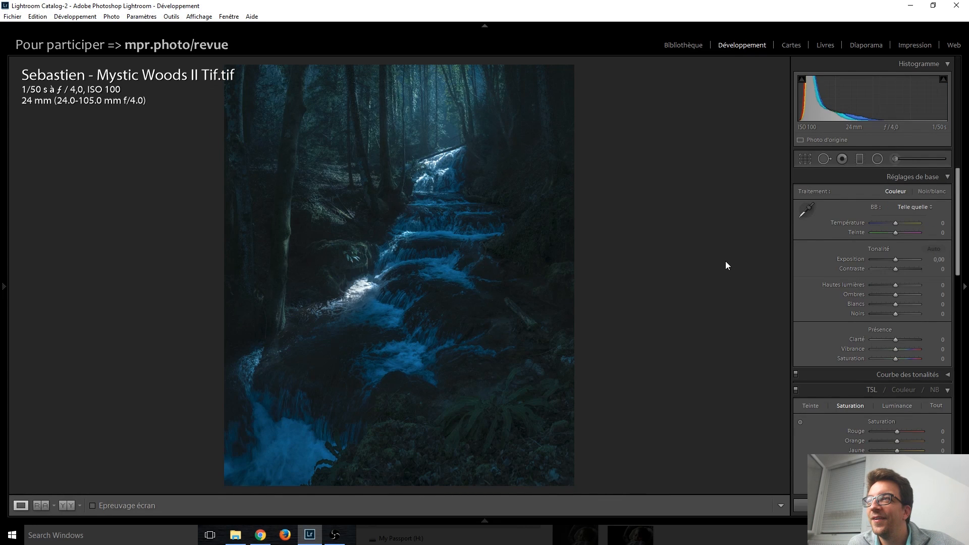
Open the RAW photo of the man climbing the stone steps and crop it in the original aspect, cutting off the right lamp post and some sky.
{"action": "key", "text": "Right"}
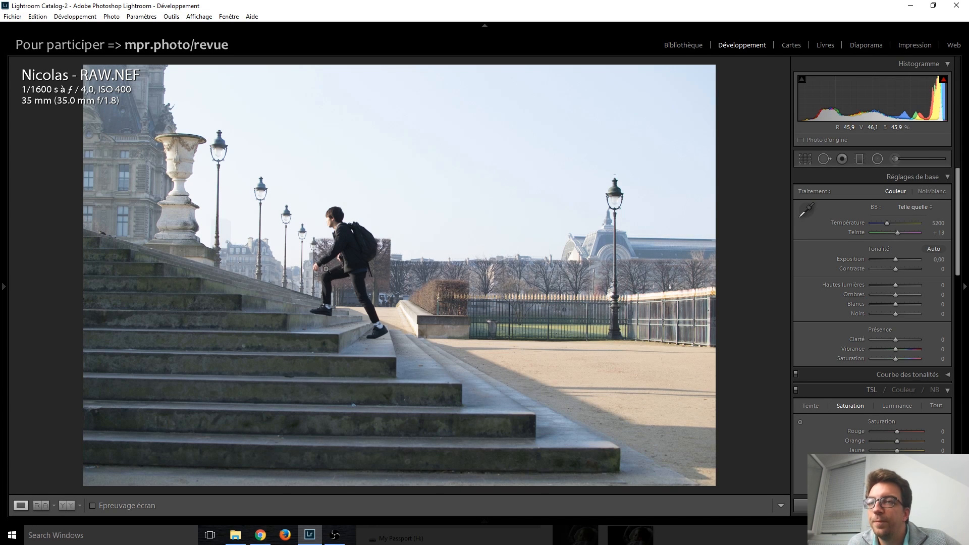
{"action": "left_click", "coordinate": [808, 157]}
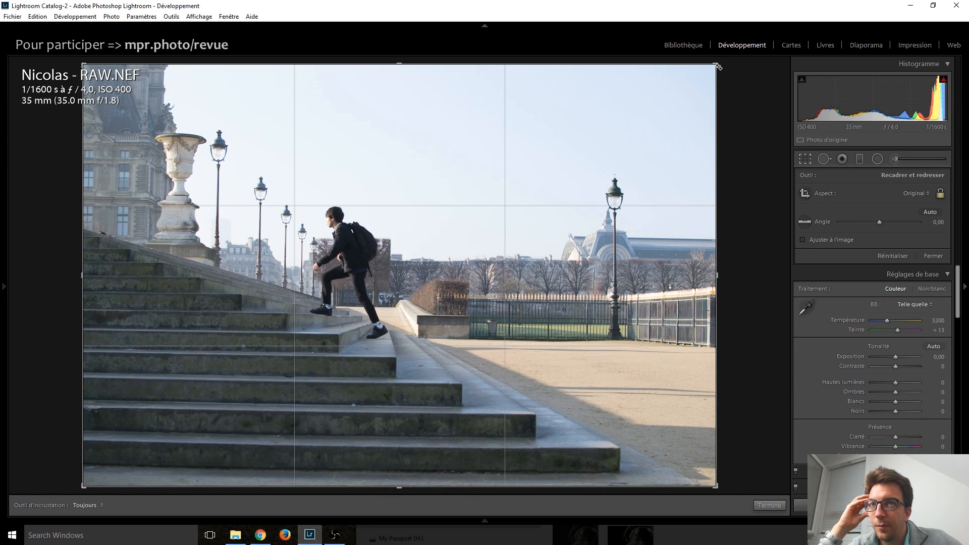
{"action": "left_click_drag", "start_coordinate": [719, 64], "coordinate": [670, 76]}
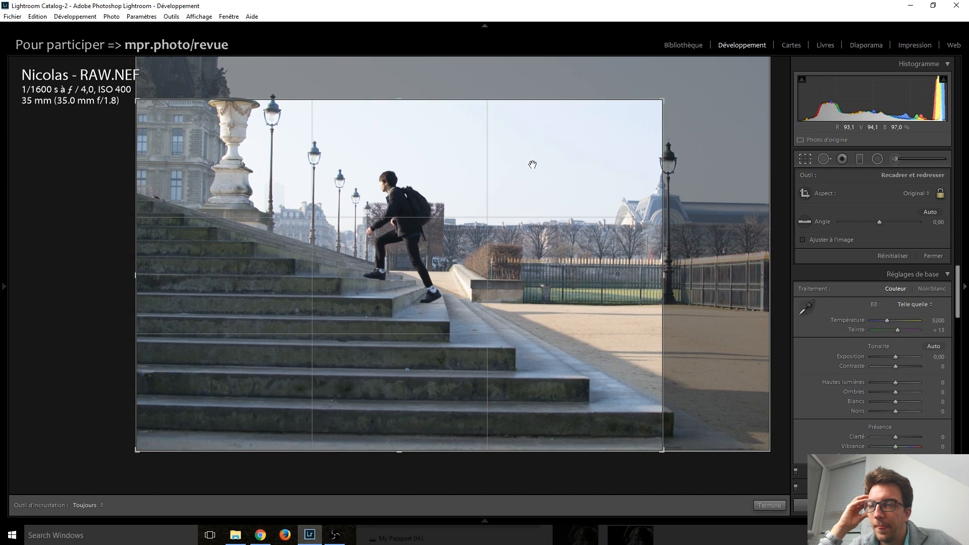
{"action": "left_click_drag", "start_coordinate": [527, 185], "coordinate": [554, 197]}
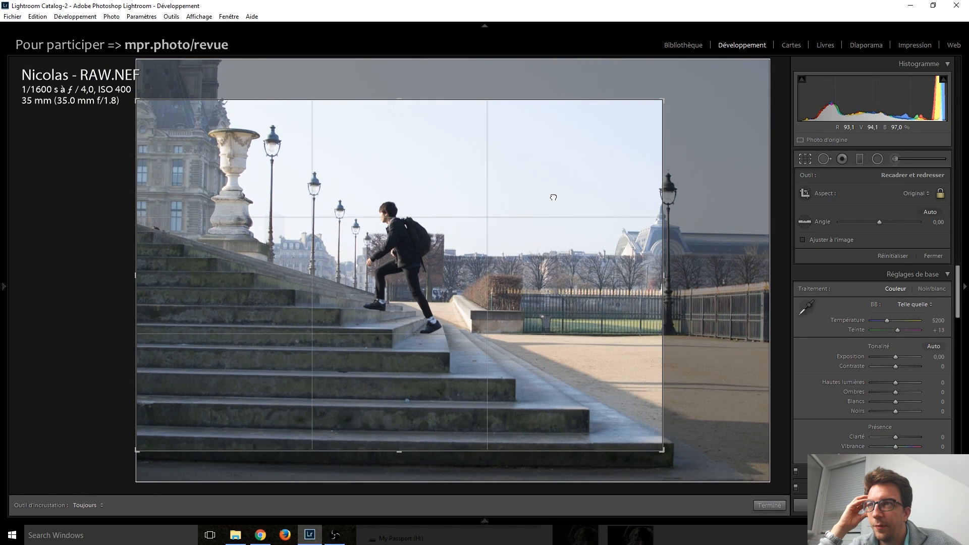
{"action": "key", "text": "Return"}
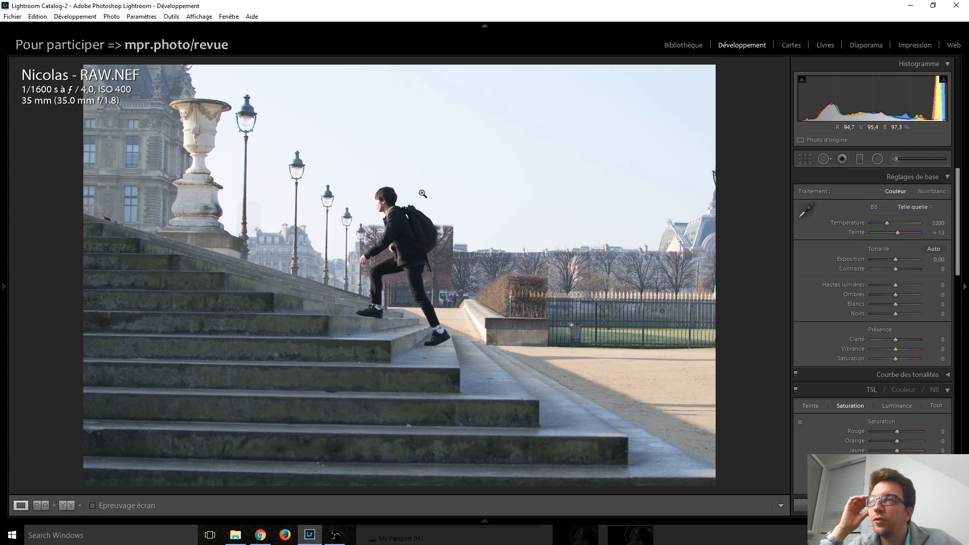
Try a much tighter crop around the climbing man, and revert to the wider crop through the history.
{"action": "left_click", "coordinate": [807, 160]}
{"action": "mouse_move", "coordinate": [427, 269]}
{"action": "left_mouse_down"}
{"action": "mouse_move", "coordinate": [427, 310]}
{"action": "mouse_move", "coordinate": [422, 262]}
{"action": "left_mouse_up"}
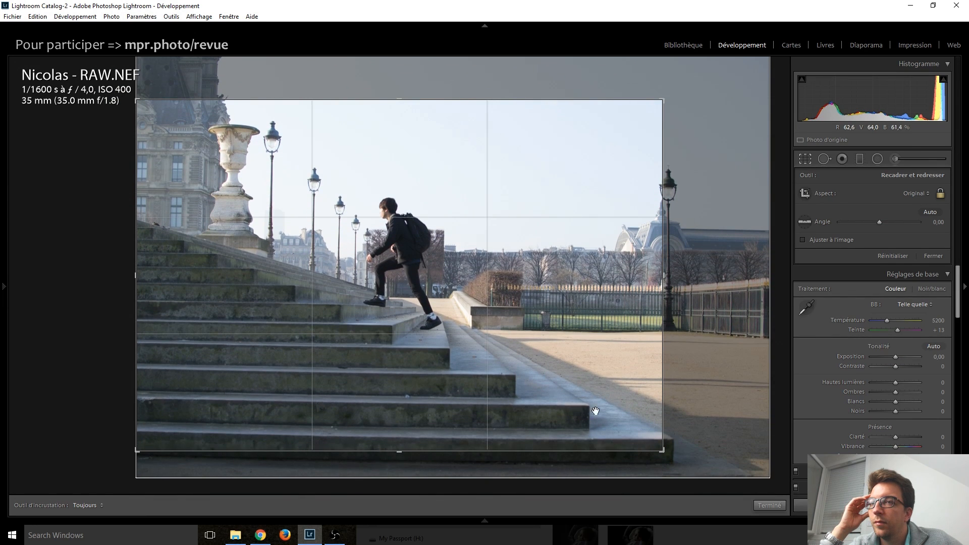
{"action": "left_click_drag", "start_coordinate": [660, 446], "coordinate": [538, 329]}
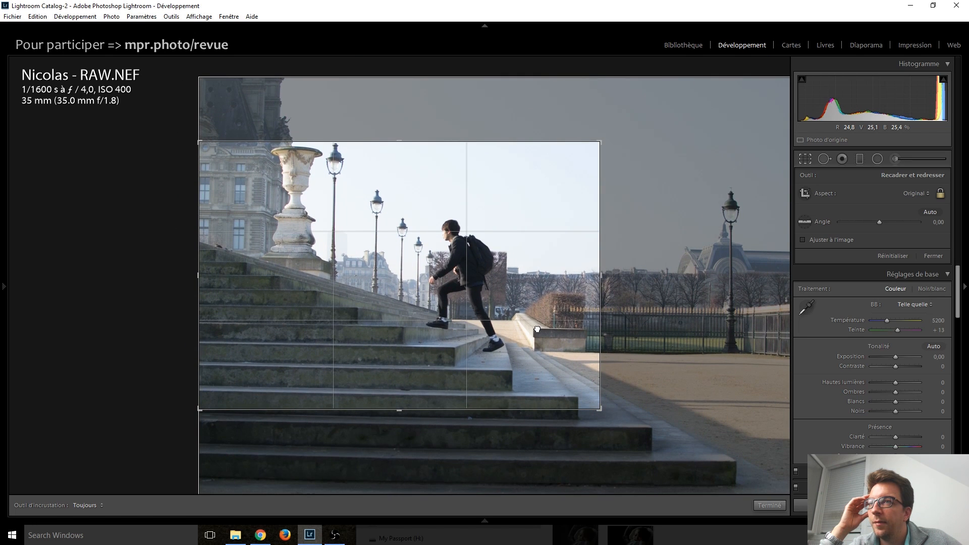
{"action": "left_click_drag", "start_coordinate": [484, 294], "coordinate": [483, 300]}
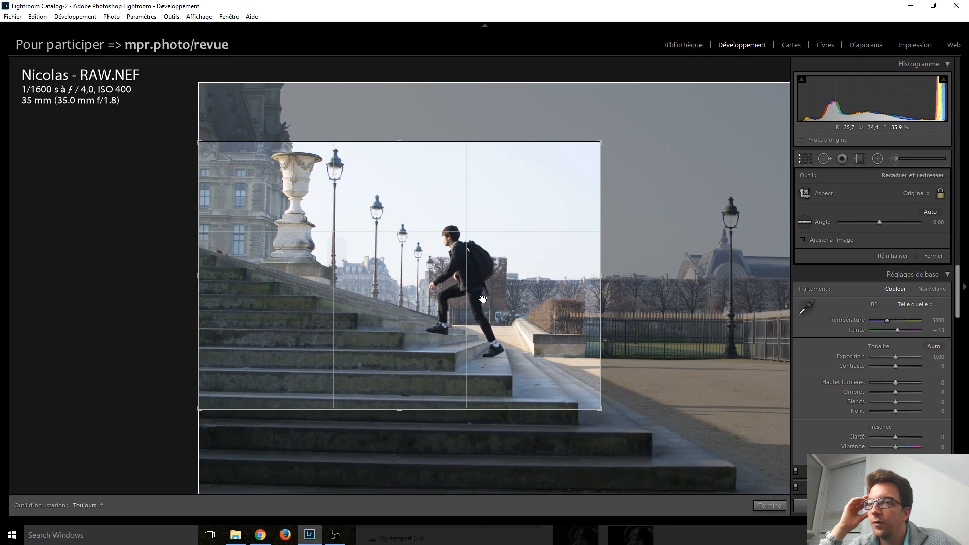
{"action": "key", "text": "Return"}
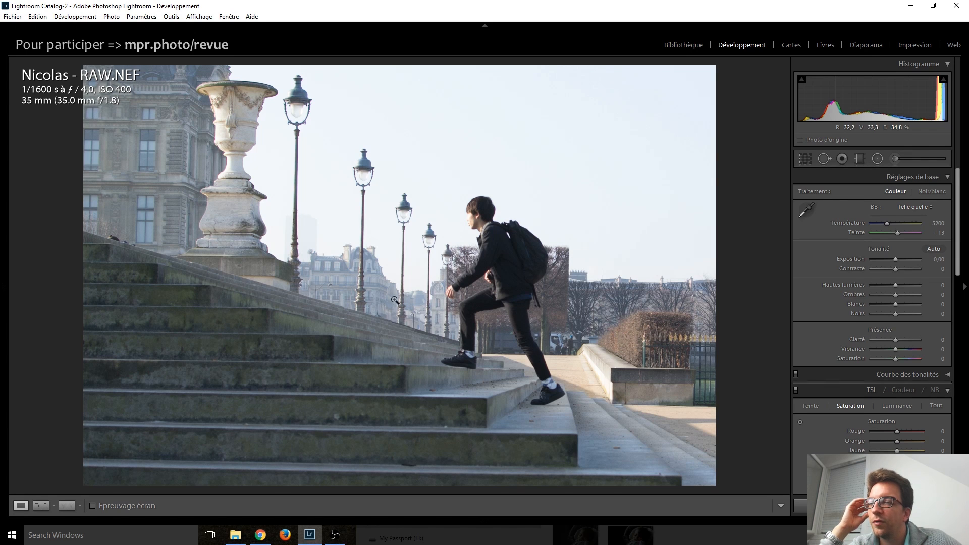
{"action": "mouse_move", "coordinate": [1, 247]}
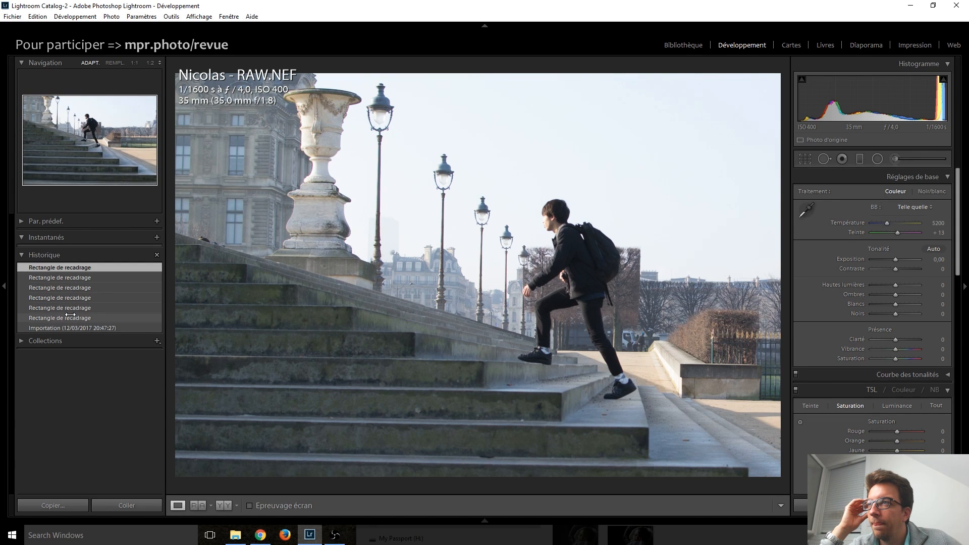
{"action": "left_click", "coordinate": [70, 308]}
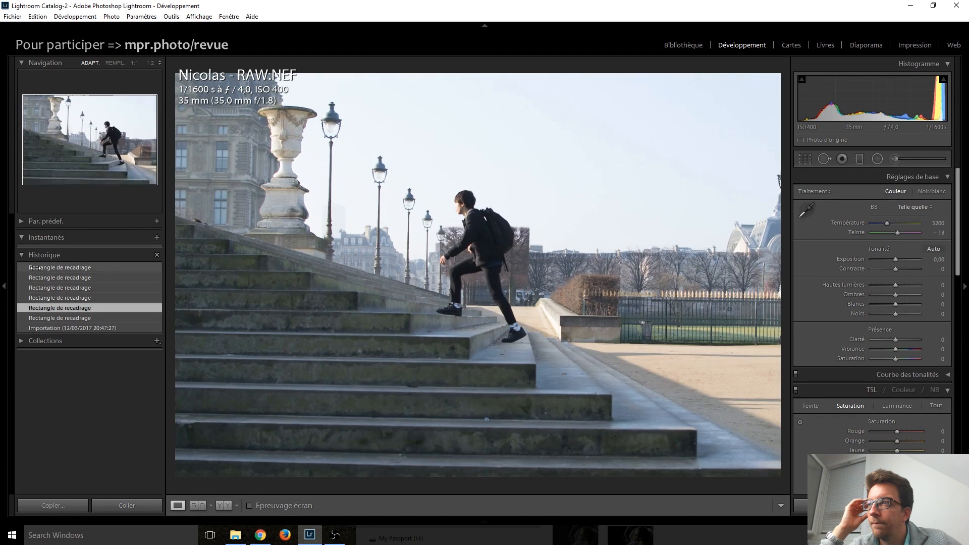
{"action": "key", "text": "F6"}
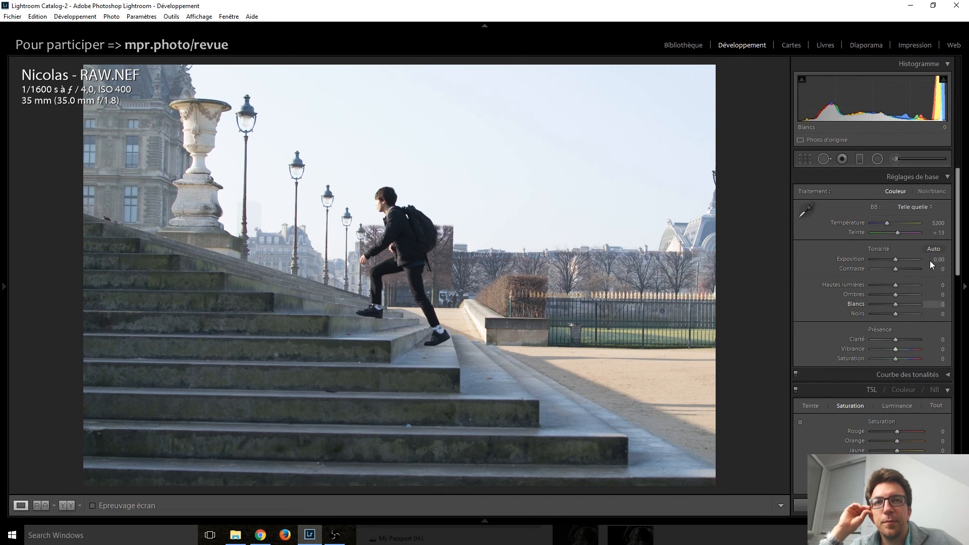
Convert the staircase photo to black and white, try shadows (Ombres) at +75 and bring them back to 0.
{"action": "left_click", "coordinate": [936, 390]}
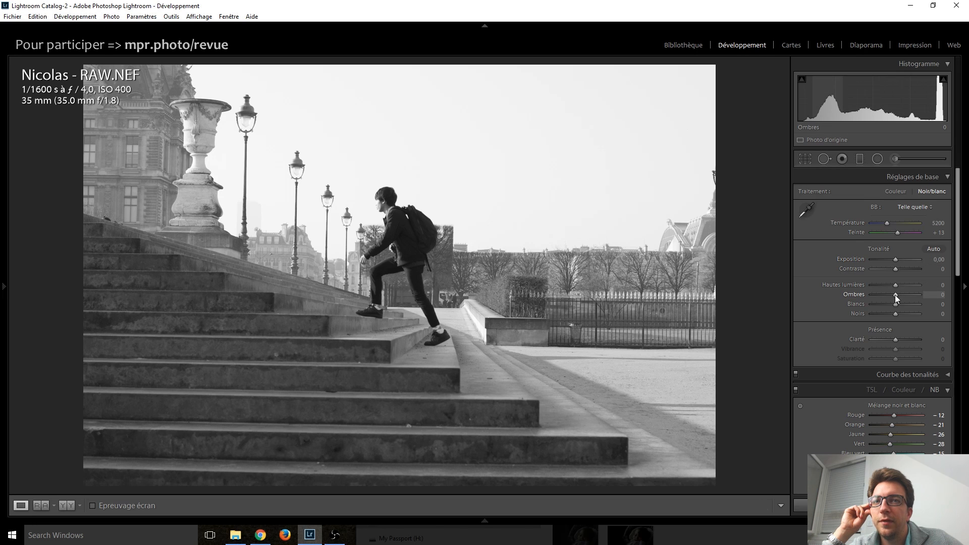
{"action": "scroll", "coordinate": [895, 295], "scroll_direction": "up", "scroll_amount": 5}
{"action": "scroll", "coordinate": [896, 299], "scroll_direction": "up", "scroll_amount": 5}
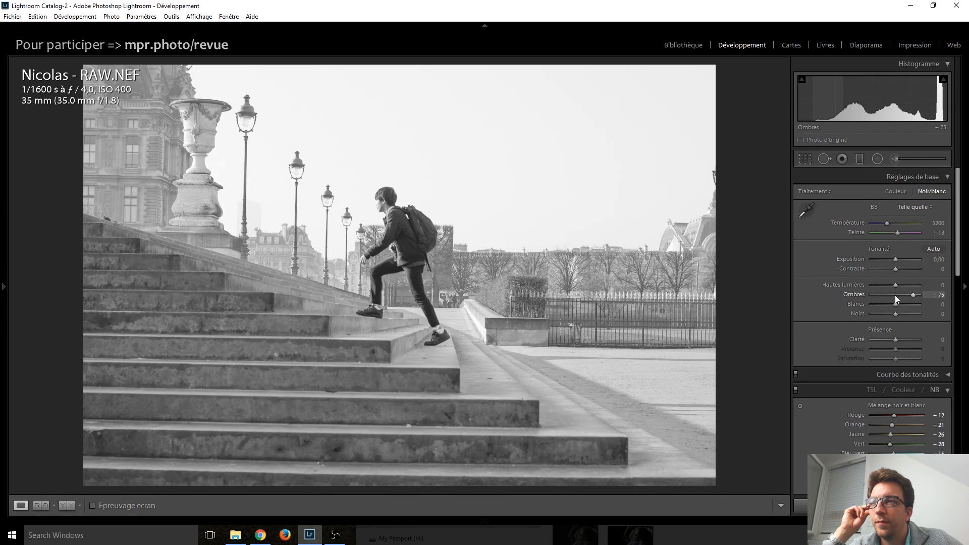
{"action": "scroll", "coordinate": [897, 299], "scroll_direction": "down", "scroll_amount": 5}
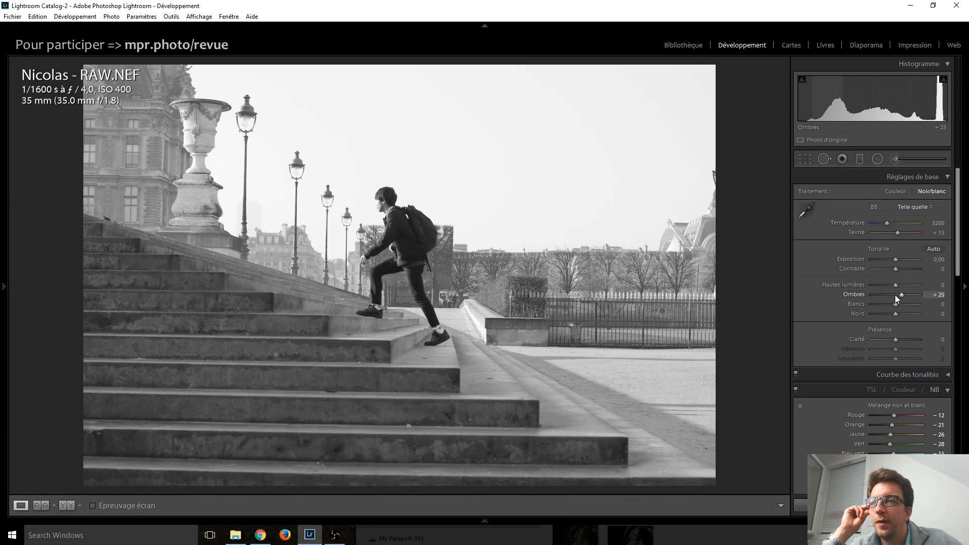
{"action": "scroll", "coordinate": [899, 296], "scroll_direction": "down", "scroll_amount": 5}
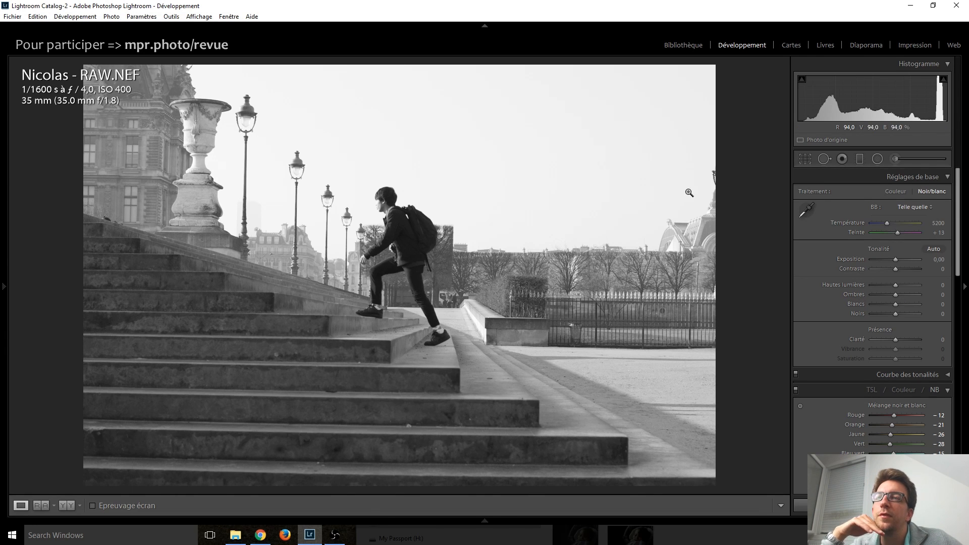
Start a new adjustment brush with its shadows (Ombres) set to 67.
{"action": "left_click", "coordinate": [896, 158]}
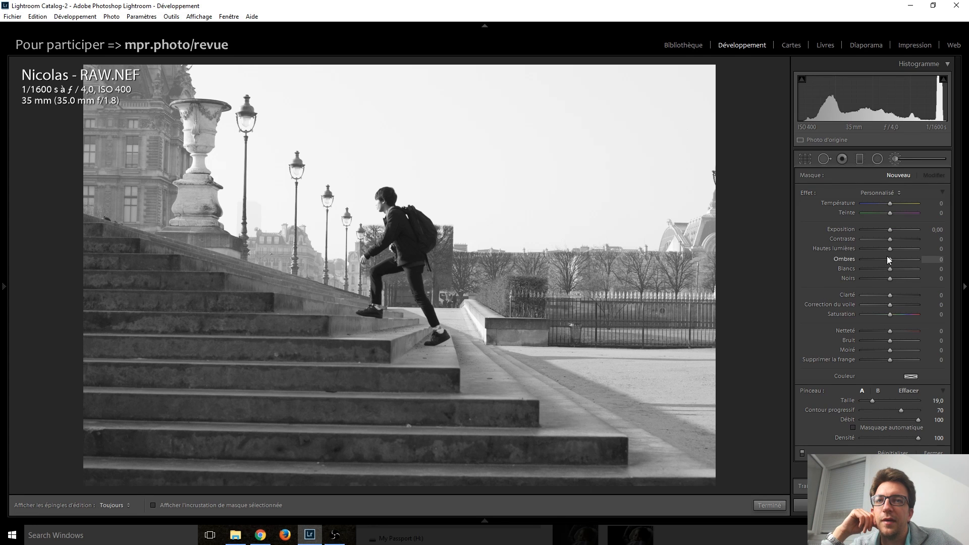
{"action": "left_click_drag", "start_coordinate": [905, 259], "coordinate": [908, 259]}
{"action": "scroll", "coordinate": [391, 223], "scroll_direction": "up", "scroll_amount": 4}
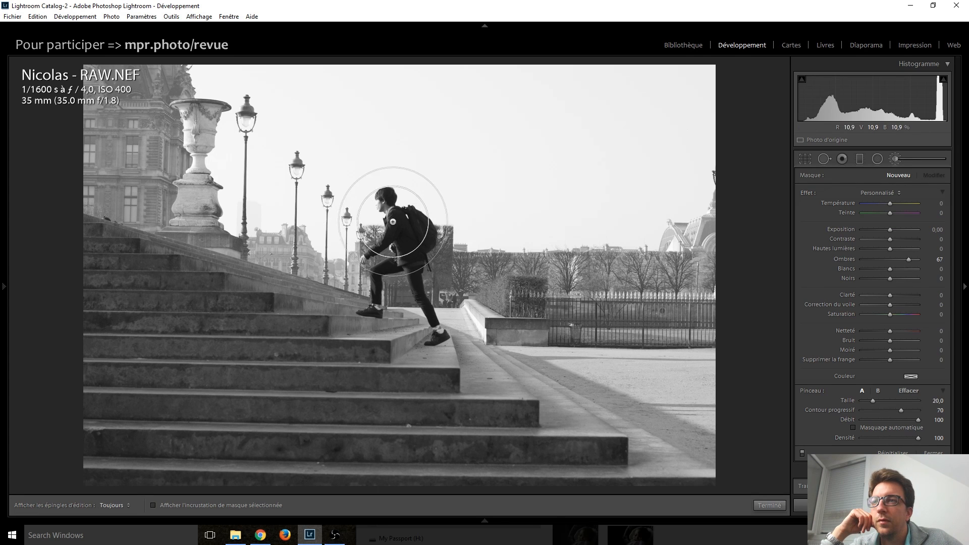
Try brushing the shadow lift over the man without automatic masking, undo the stroke and reduce the brush size to 19.
{"action": "mouse_move", "coordinate": [392, 220]}
{"action": "left_mouse_down"}
{"action": "mouse_move", "coordinate": [404, 228]}
{"action": "mouse_move", "coordinate": [388, 246]}
{"action": "mouse_move", "coordinate": [396, 283]}
{"action": "mouse_move", "coordinate": [418, 325]}
{"action": "left_mouse_up"}
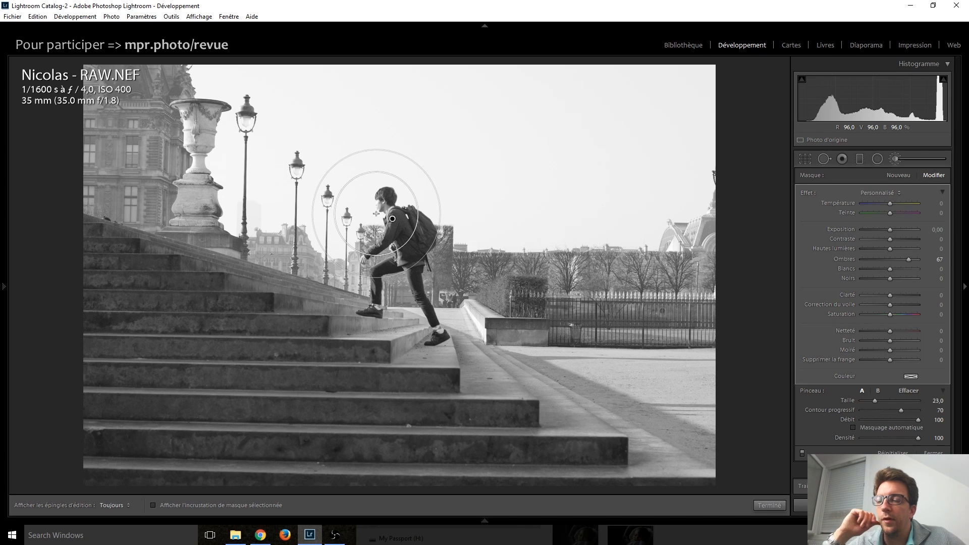
{"action": "key", "text": "ctrl+z"}
{"action": "scroll", "coordinate": [378, 213], "scroll_direction": "down", "scroll_amount": 10}
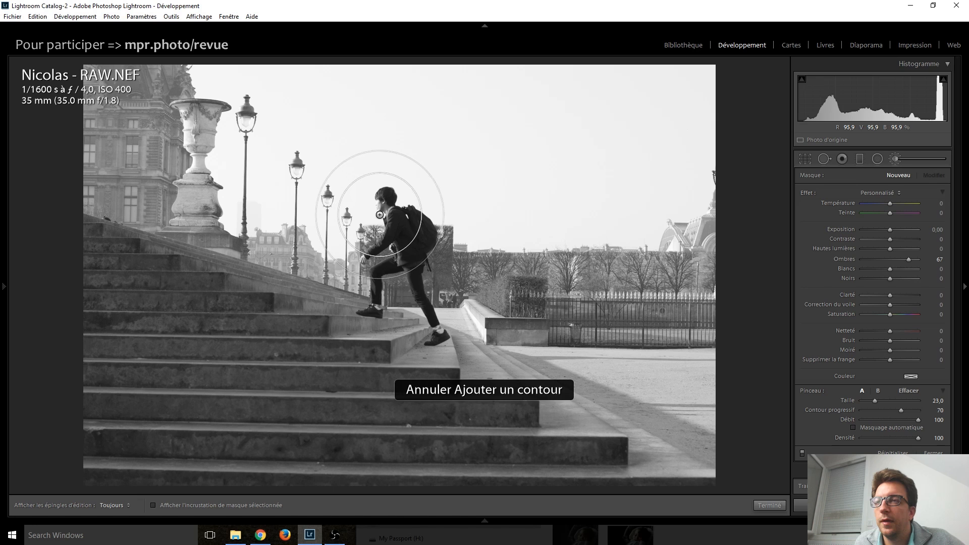
{"action": "scroll", "coordinate": [392, 211], "scroll_direction": "up", "scroll_amount": 6}
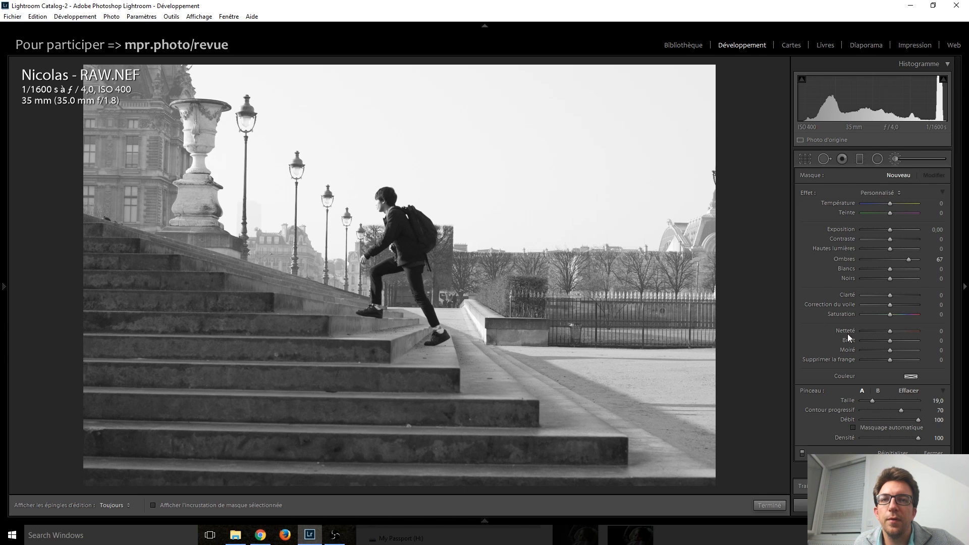
Enable automatic masking (Masquage automatique) and brush the shadow lift over the man's head, jacket and backpack, undoing stray strokes.
{"action": "left_click", "coordinate": [860, 429]}
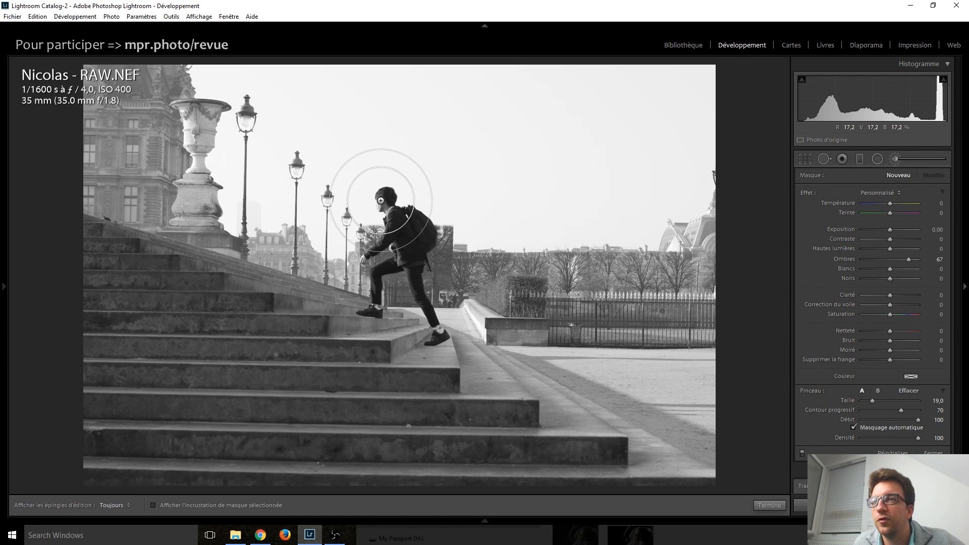
{"action": "mouse_move", "coordinate": [384, 206]}
{"action": "left_mouse_down"}
{"action": "mouse_move", "coordinate": [381, 214]}
{"action": "mouse_move", "coordinate": [418, 227]}
{"action": "mouse_move", "coordinate": [400, 242]}
{"action": "mouse_move", "coordinate": [439, 332]}
{"action": "left_mouse_up"}
{"action": "scroll", "coordinate": [408, 252], "scroll_direction": "down", "scroll_amount": 10}
{"action": "mouse_move", "coordinate": [389, 262]}
{"action": "left_mouse_down"}
{"action": "mouse_move", "coordinate": [374, 297]}
{"action": "mouse_move", "coordinate": [375, 285]}
{"action": "left_mouse_up"}
{"action": "key", "text": "ctrl+z"}
{"action": "key", "text": "ctrl+z"}
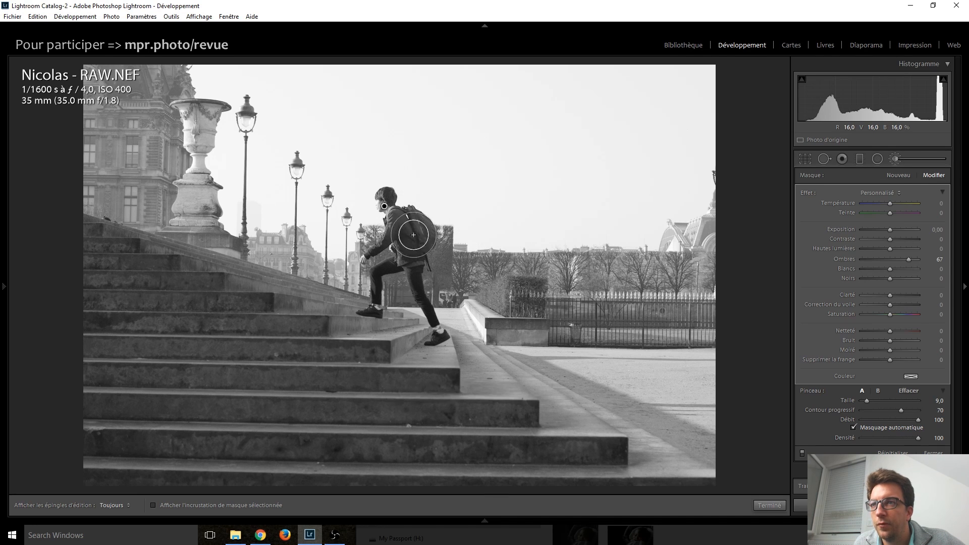
Brush the shadow lift over the man's legs with a size 4 brush and display the selected mask overlay.
{"action": "scroll", "coordinate": [415, 266], "scroll_direction": "down", "scroll_amount": 5}
{"action": "left_click_drag", "start_coordinate": [415, 266], "coordinate": [437, 327]}
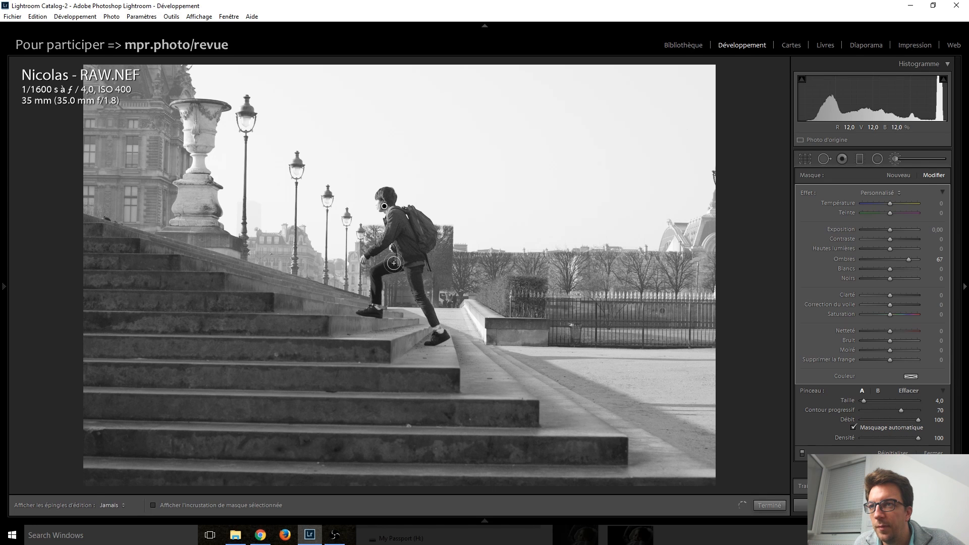
{"action": "left_click_drag", "start_coordinate": [375, 288], "coordinate": [376, 303]}
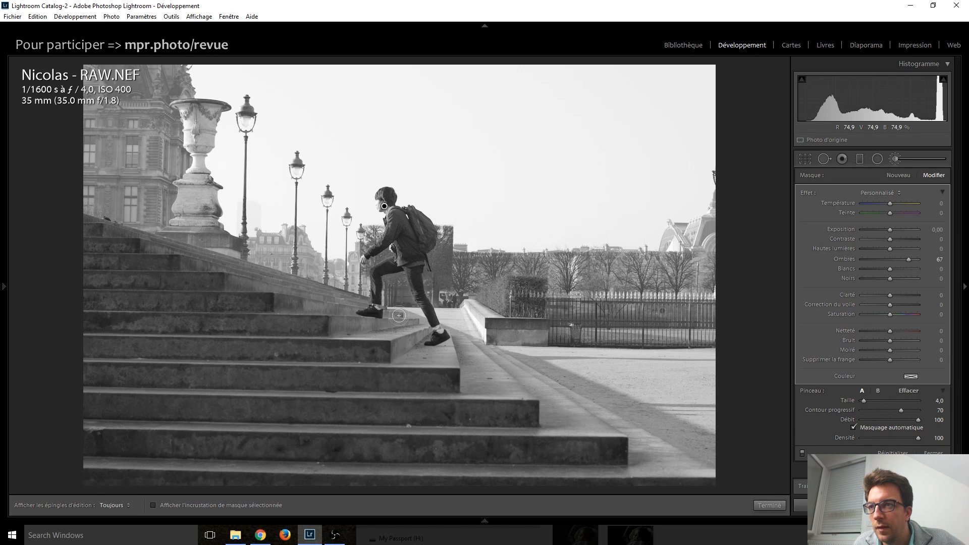
{"action": "left_click", "coordinate": [196, 507]}
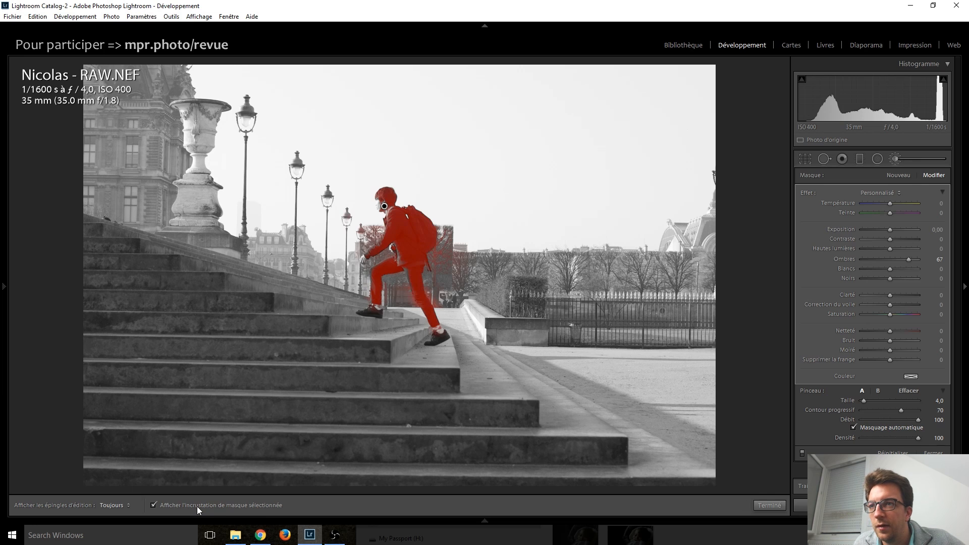
{"action": "scroll", "coordinate": [363, 223], "scroll_direction": "up", "scroll_amount": 1}
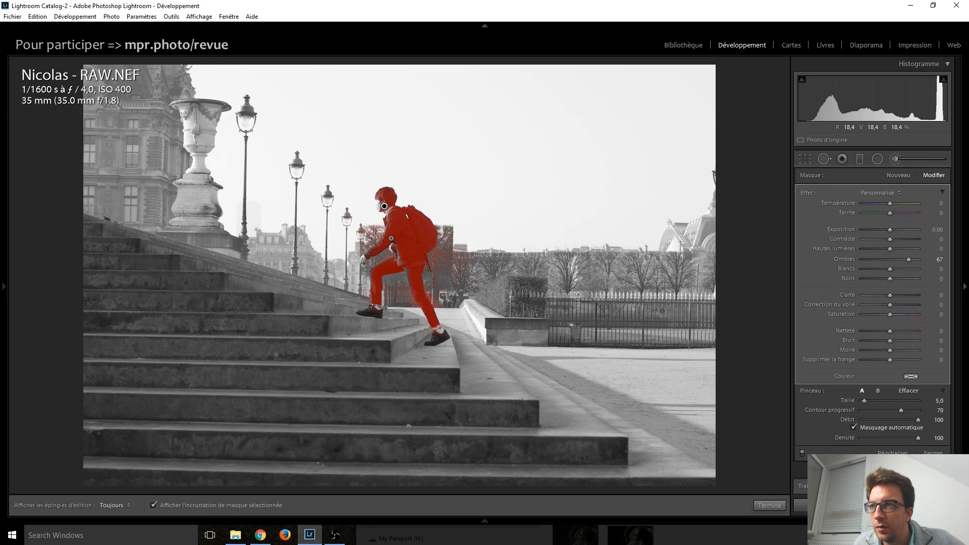
Erase the mask spill from the lamppost and trees in front of the man with a size 16 eraser without automatic masking.
{"action": "left_click", "coordinate": [390, 238]}
{"action": "key", "text": "alt"}
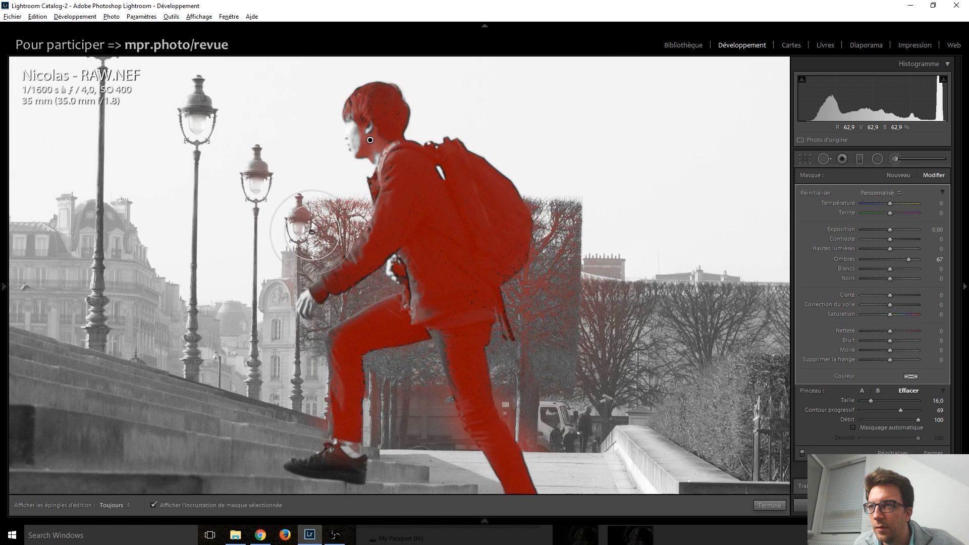
{"action": "left_click", "coordinate": [896, 432]}
{"action": "key", "text": "alt"}
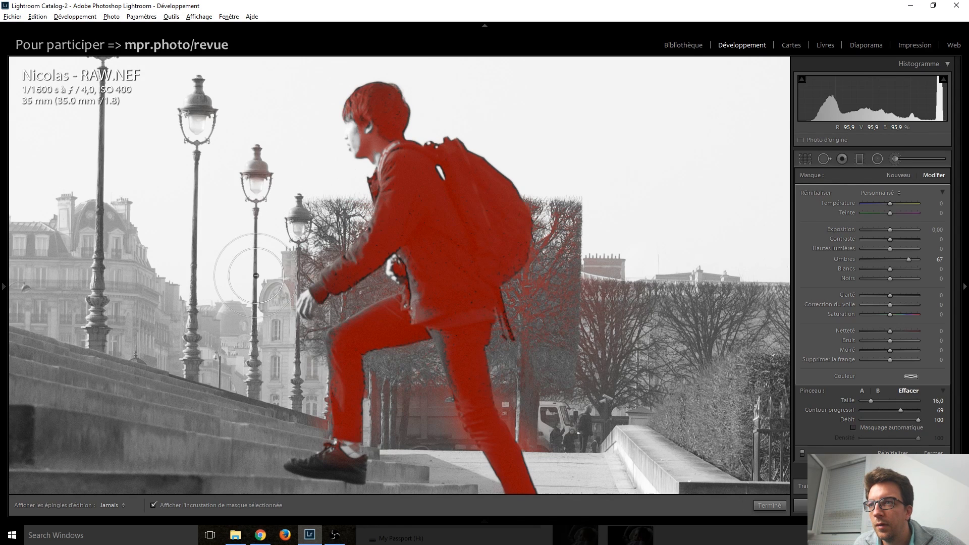
Erase the remaining mask spill between the man's legs, behind his backpack and around his rear foot with a size 9 eraser.
{"action": "scroll", "coordinate": [335, 296], "scroll_direction": "down", "scroll_amount": 5}
{"action": "key", "text": "h"}
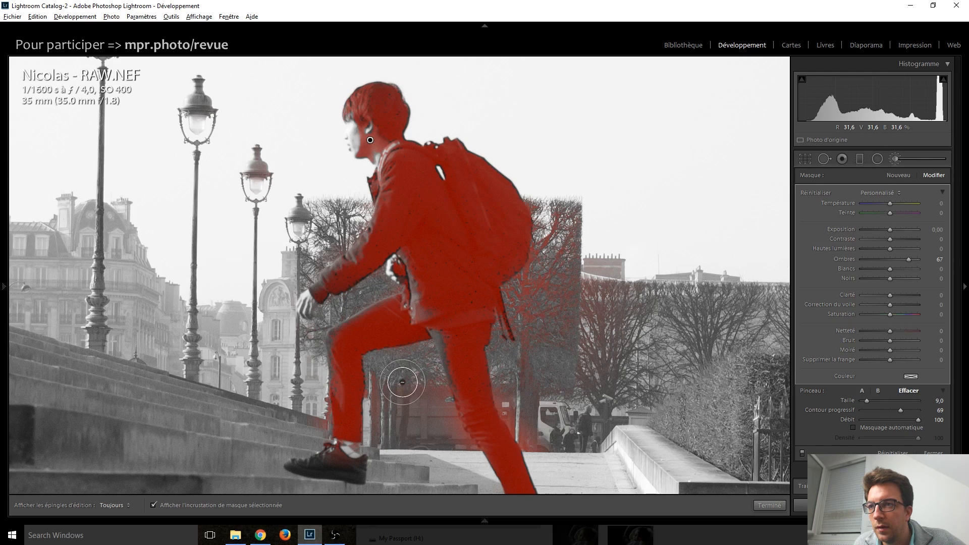
{"action": "scroll", "coordinate": [391, 404], "scroll_direction": "up", "scroll_amount": 2}
{"action": "key", "text": "h"}
{"action": "mouse_move", "coordinate": [390, 422]}
{"action": "left_mouse_down"}
{"action": "mouse_move", "coordinate": [433, 412]}
{"action": "mouse_move", "coordinate": [447, 442]}
{"action": "mouse_move", "coordinate": [428, 408]}
{"action": "left_mouse_up"}
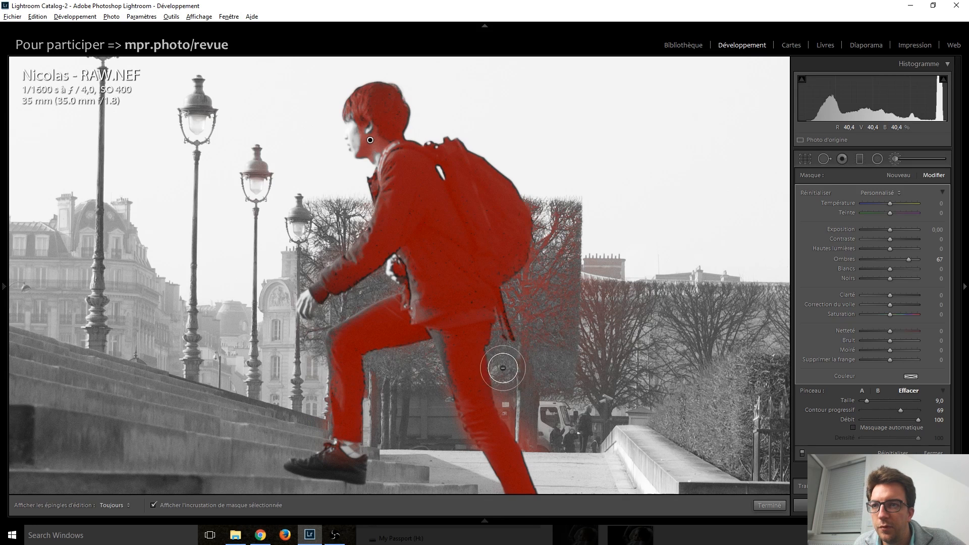
{"action": "mouse_move", "coordinate": [529, 429]}
{"action": "left_mouse_down"}
{"action": "mouse_move", "coordinate": [556, 453]}
{"action": "mouse_move", "coordinate": [530, 409]}
{"action": "mouse_move", "coordinate": [543, 445]}
{"action": "left_mouse_up"}
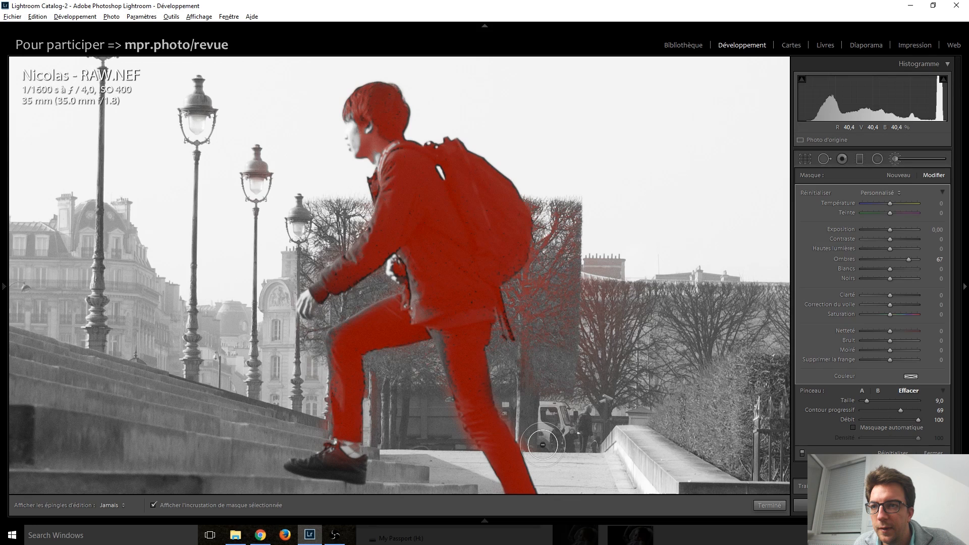
{"action": "left_click_drag", "start_coordinate": [523, 304], "coordinate": [549, 282]}
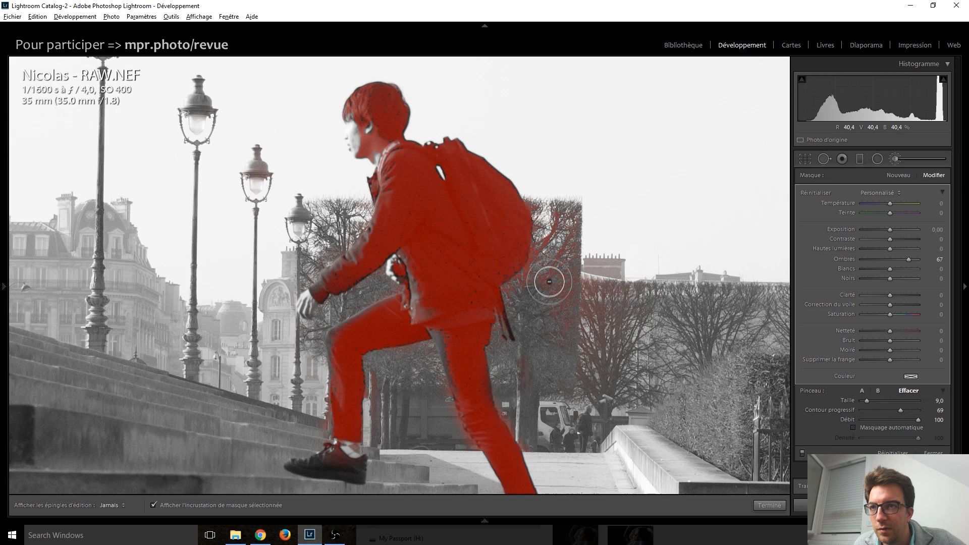
{"action": "left_click_drag", "start_coordinate": [521, 434], "coordinate": [514, 281]}
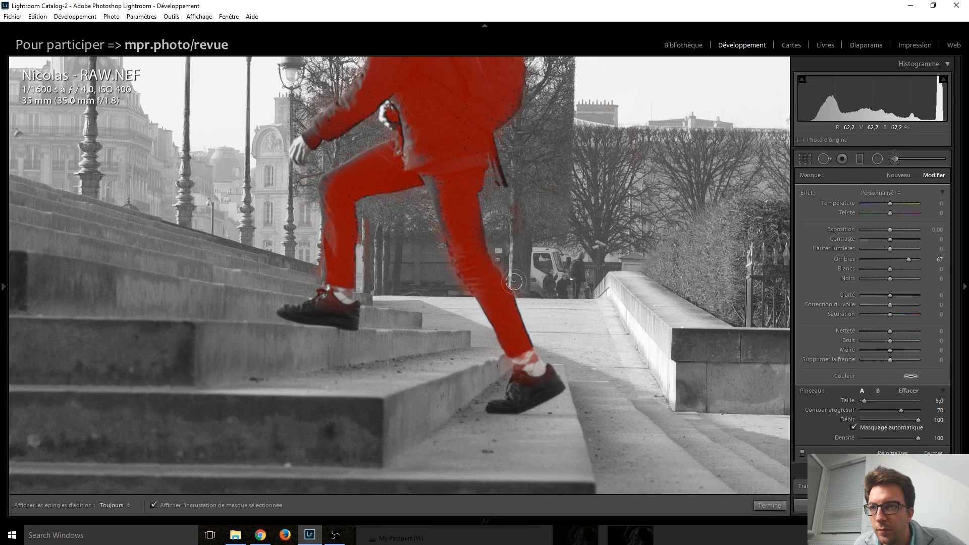
{"action": "left_click_drag", "start_coordinate": [502, 345], "coordinate": [490, 363]}
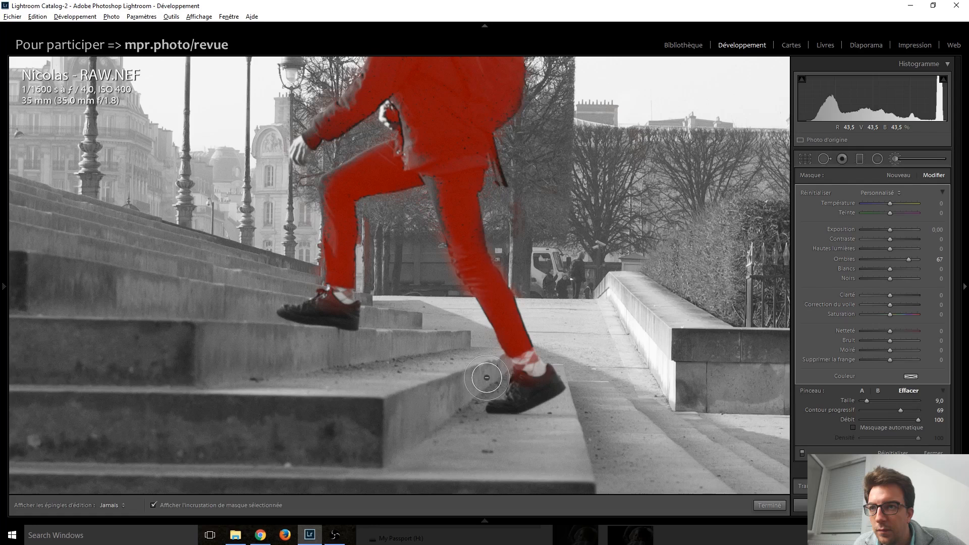
{"action": "left_click", "coordinate": [433, 356]}
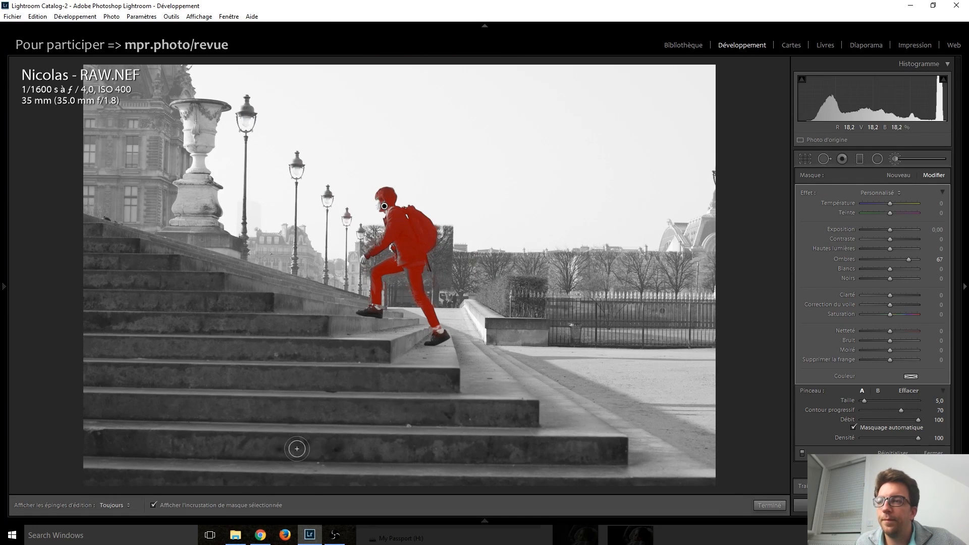
Hide the mask overlay and set the man's brush adjustment to blacks (Noirs) -36 and clarity (Clarté) 11.
{"action": "left_click", "coordinate": [234, 509]}
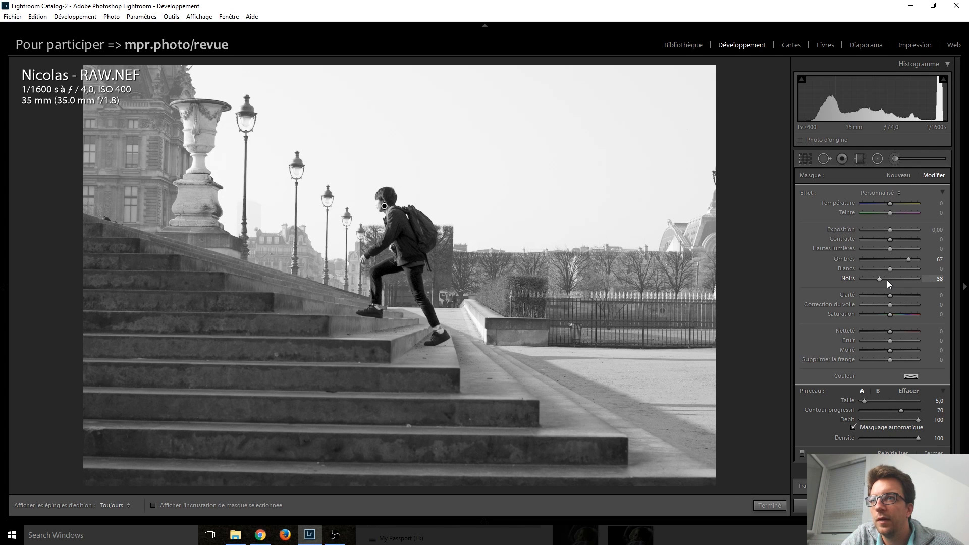
{"action": "left_click_drag", "start_coordinate": [886, 281], "coordinate": [891, 296]}
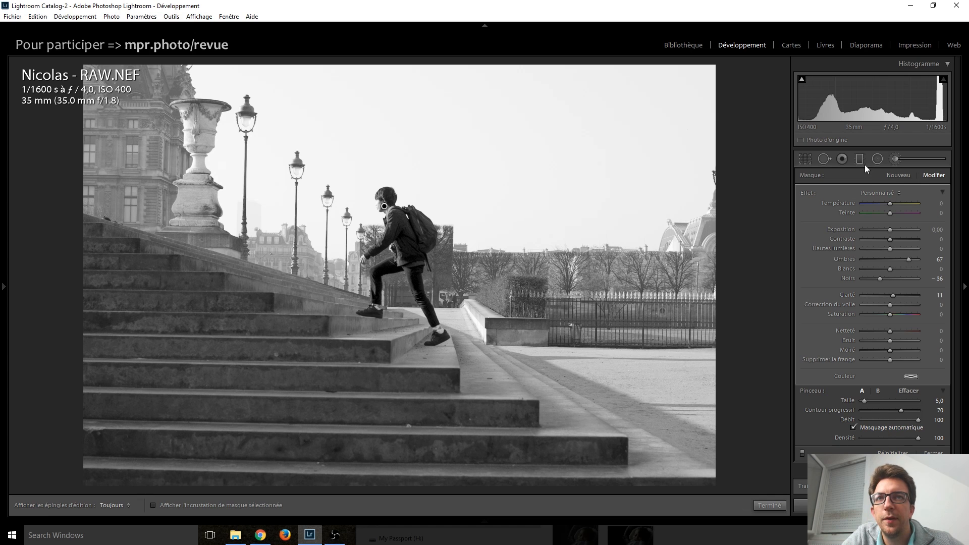
{"action": "left_click", "coordinate": [895, 159]}
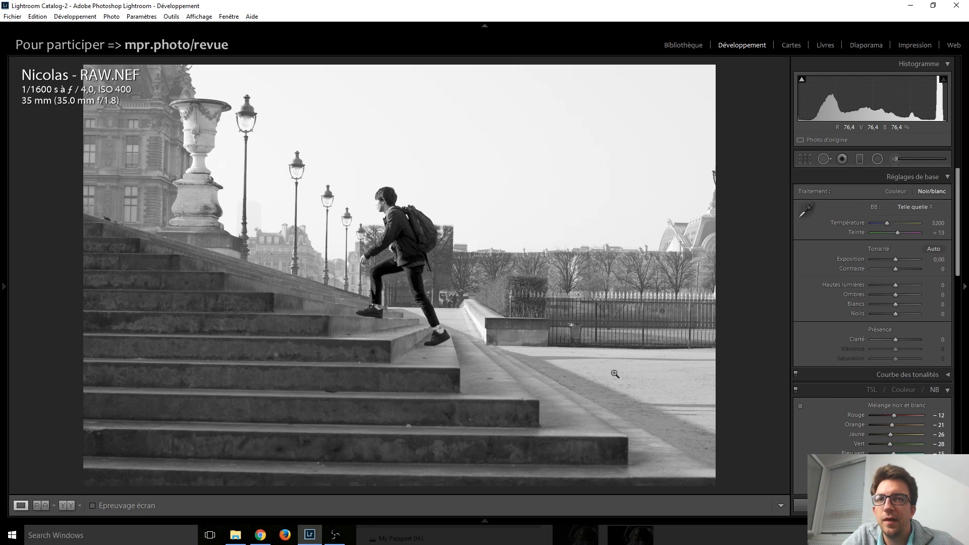
{"action": "left_click_drag", "start_coordinate": [899, 297], "coordinate": [902, 298]}
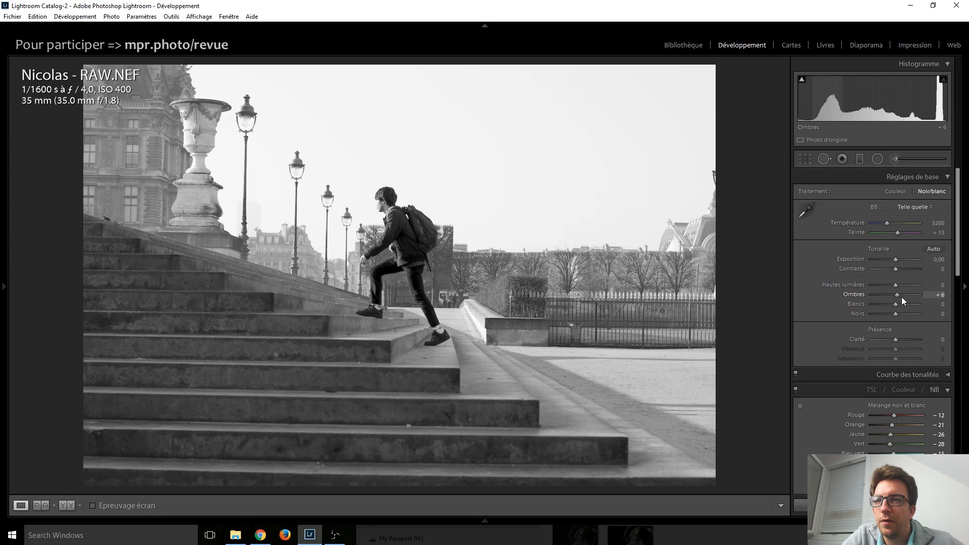
{"action": "double_click", "coordinate": [895, 295]}
{"action": "mouse_move", "coordinate": [896, 305]}
{"action": "left_mouse_down"}
{"action": "mouse_move", "coordinate": [910, 302]}
{"action": "mouse_move", "coordinate": [903, 306]}
{"action": "left_mouse_up"}
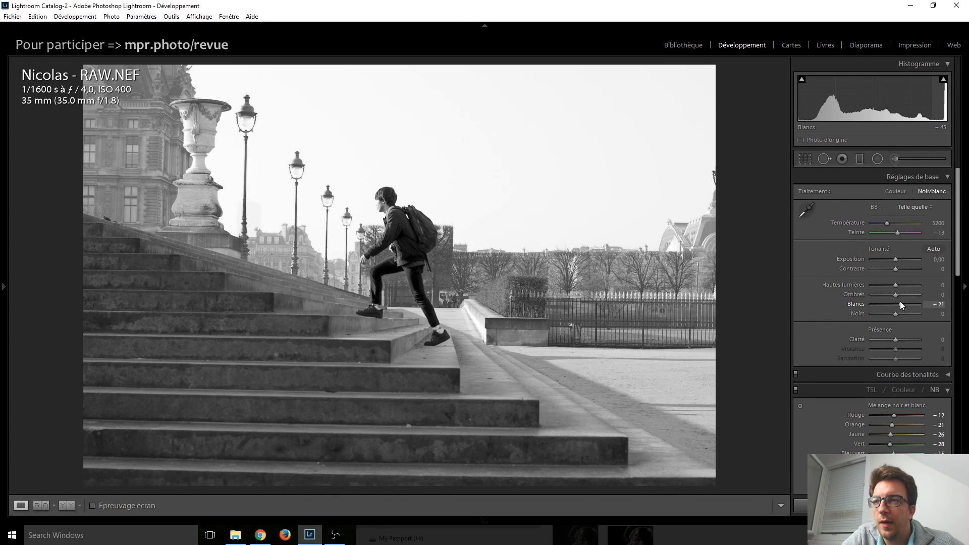
{"action": "double_click", "coordinate": [900, 303]}
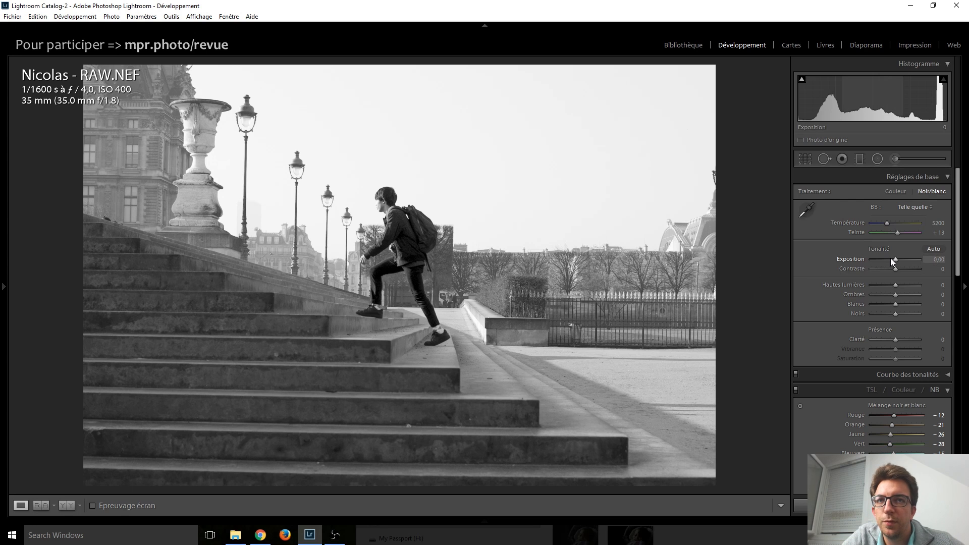
Raise the whole photo's exposure (Exposition) to +0.60.
{"action": "scroll", "coordinate": [895, 258], "scroll_direction": "up", "scroll_amount": 11}
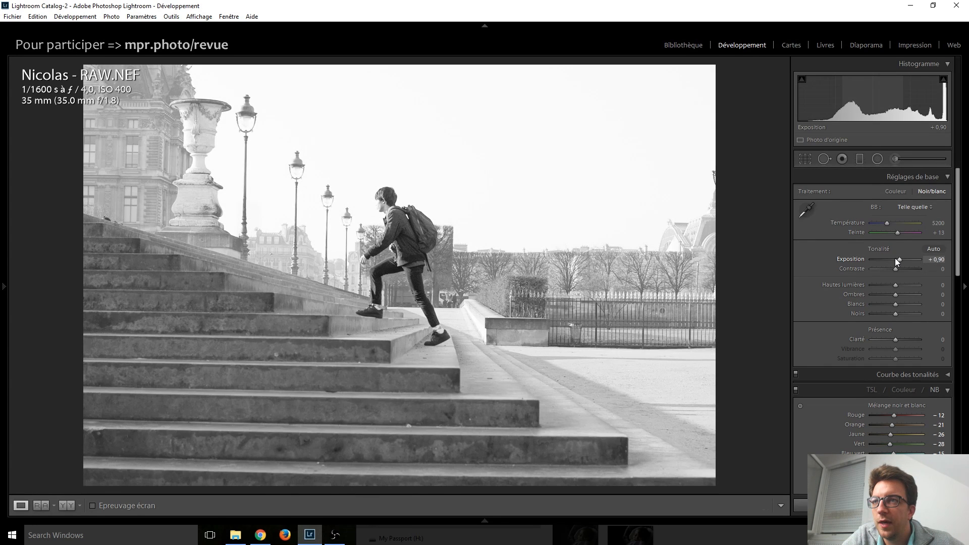
{"action": "scroll", "coordinate": [896, 260], "scroll_direction": "down", "scroll_amount": 6}
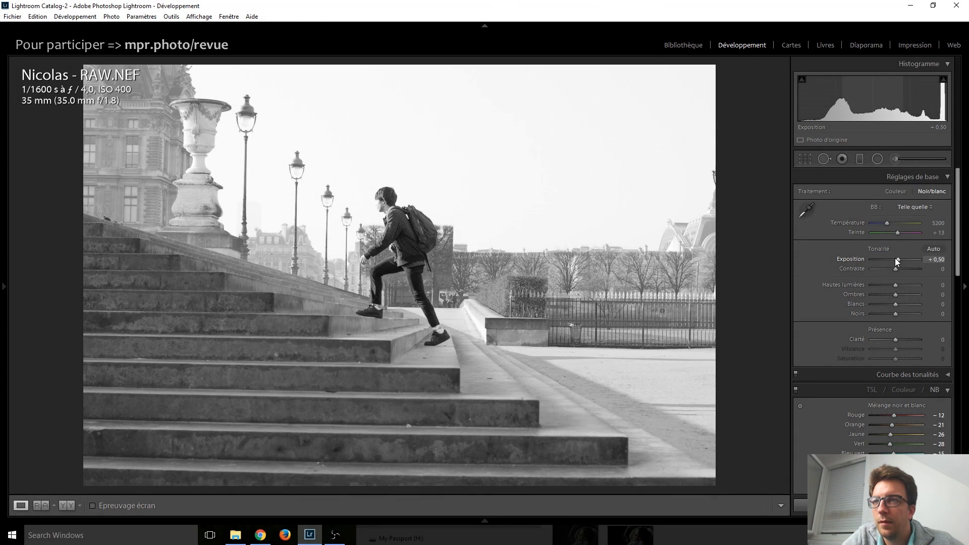
{"action": "scroll", "coordinate": [897, 261], "scroll_direction": "up", "scroll_amount": 1}
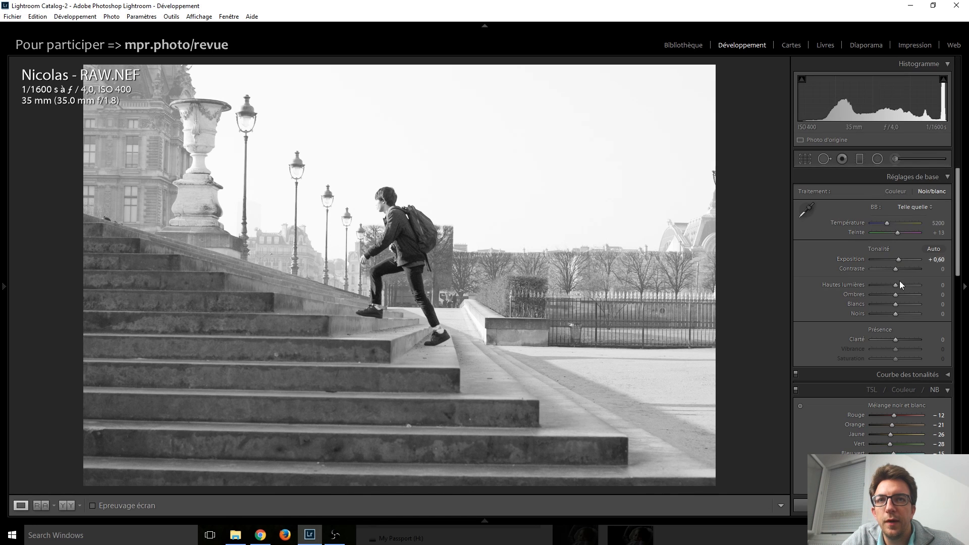
Darken the whole photo's shadows (Ombres) to -75.
{"action": "scroll", "coordinate": [895, 292], "scroll_direction": "down", "scroll_amount": 11}
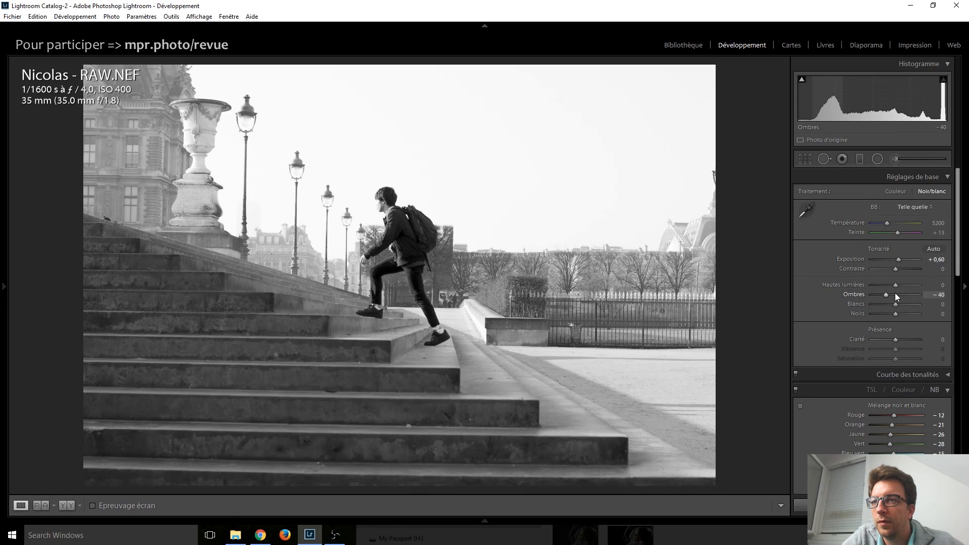
{"action": "scroll", "coordinate": [895, 295], "scroll_direction": "up", "scroll_amount": 1}
{"action": "scroll", "coordinate": [897, 297], "scroll_direction": "up", "scroll_amount": 2}
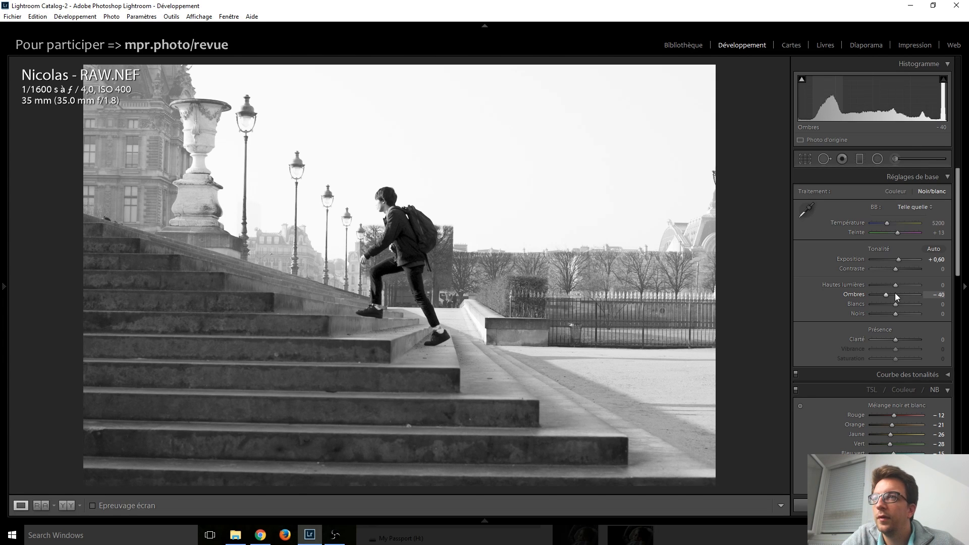
{"action": "scroll", "coordinate": [896, 297], "scroll_direction": "up", "scroll_amount": 2}
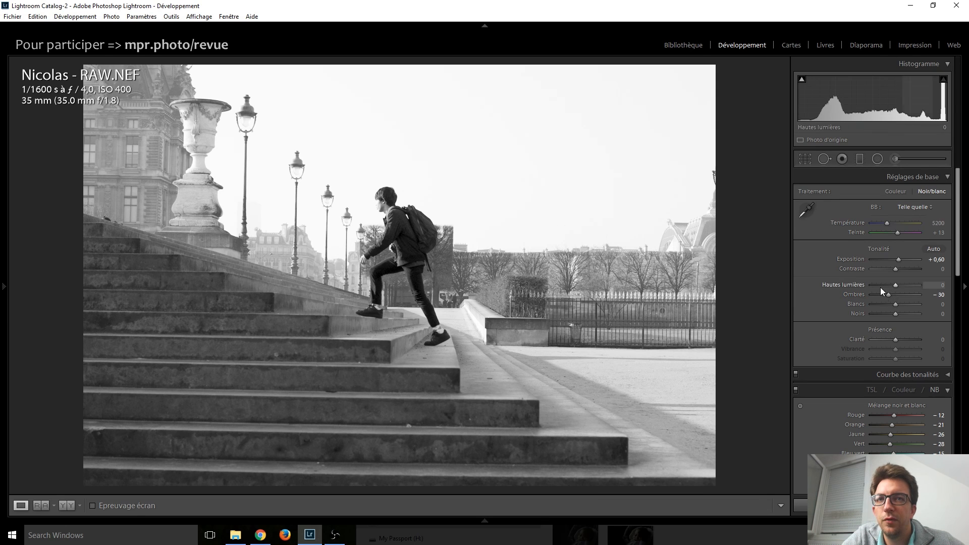
{"action": "scroll", "coordinate": [891, 295], "scroll_direction": "down", "scroll_amount": 7}
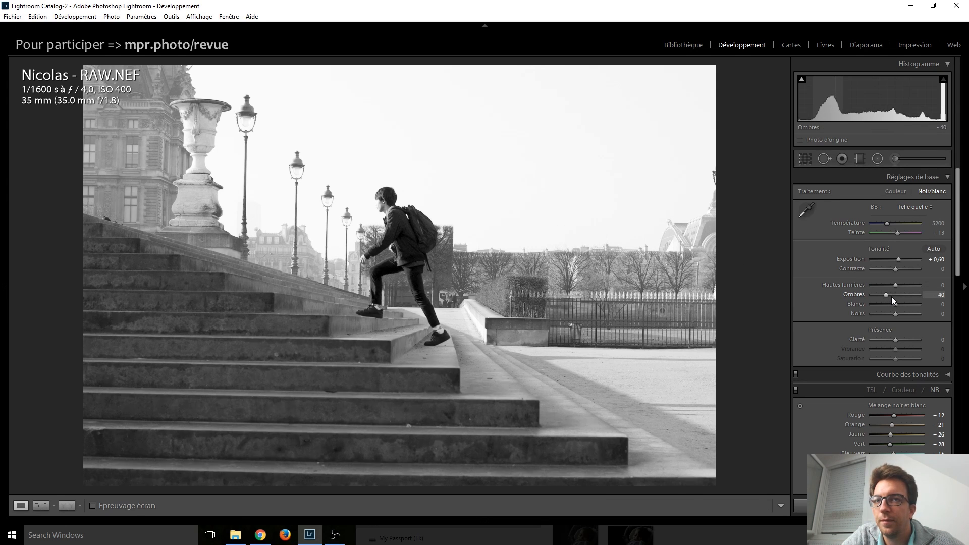
{"action": "scroll", "coordinate": [892, 296], "scroll_direction": "down", "scroll_amount": 7}
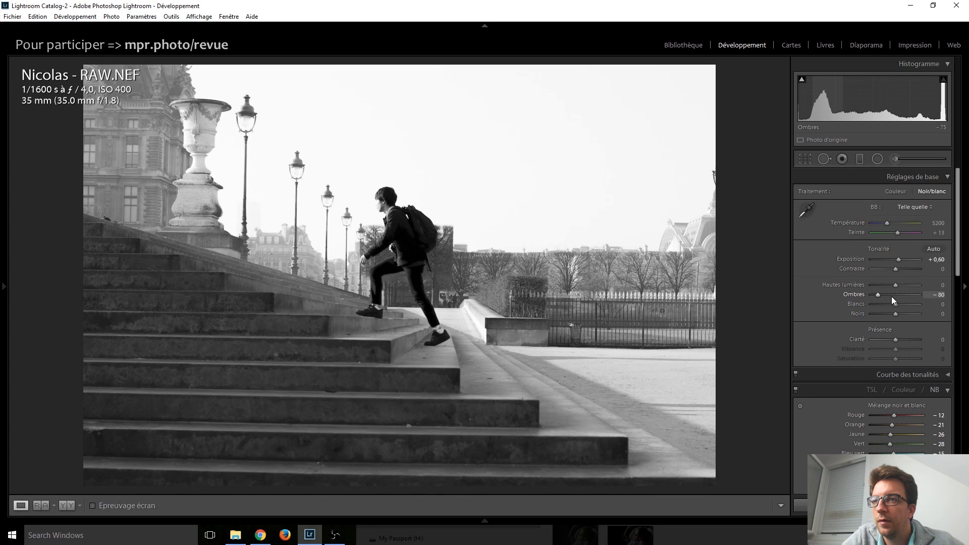
{"action": "scroll", "coordinate": [892, 296], "scroll_direction": "up", "scroll_amount": 5}
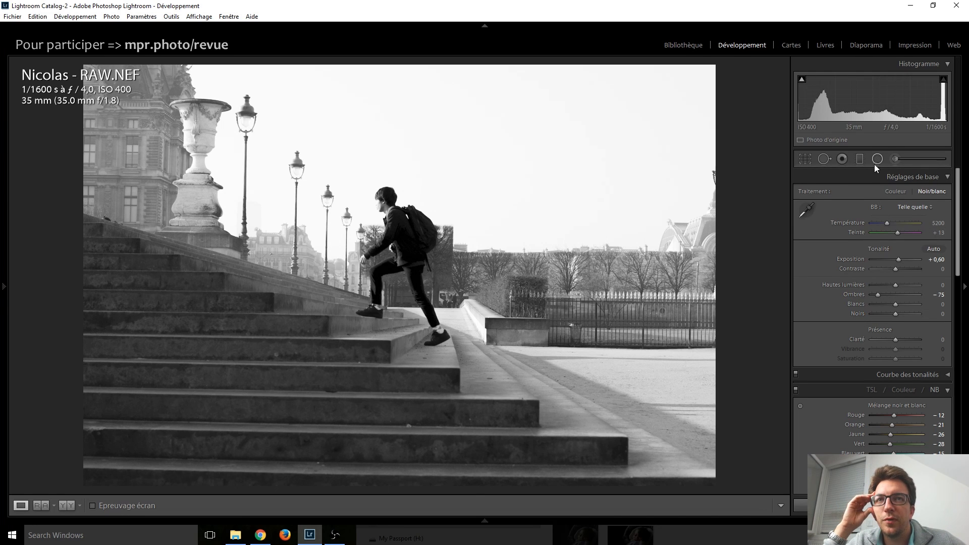
Reopen the man's brush adjustment and raise its shadows (Ombres) to 100.
{"action": "left_click", "coordinate": [889, 159]}
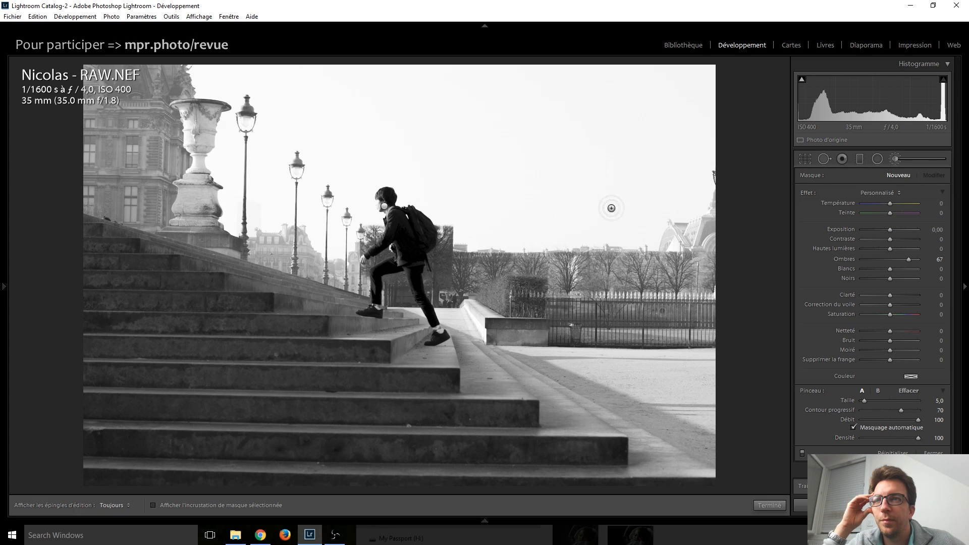
{"action": "left_click", "coordinate": [384, 206]}
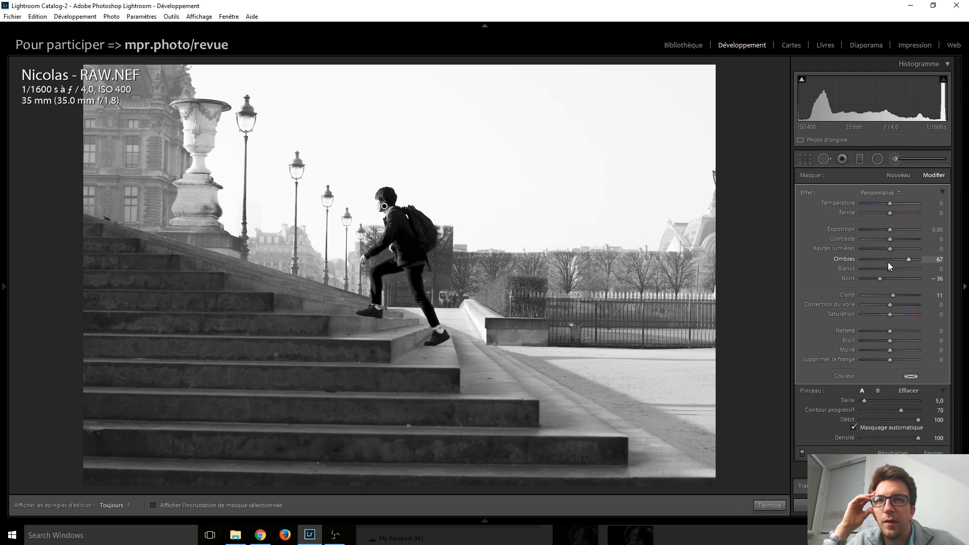
{"action": "left_click_drag", "start_coordinate": [906, 260], "coordinate": [923, 257]}
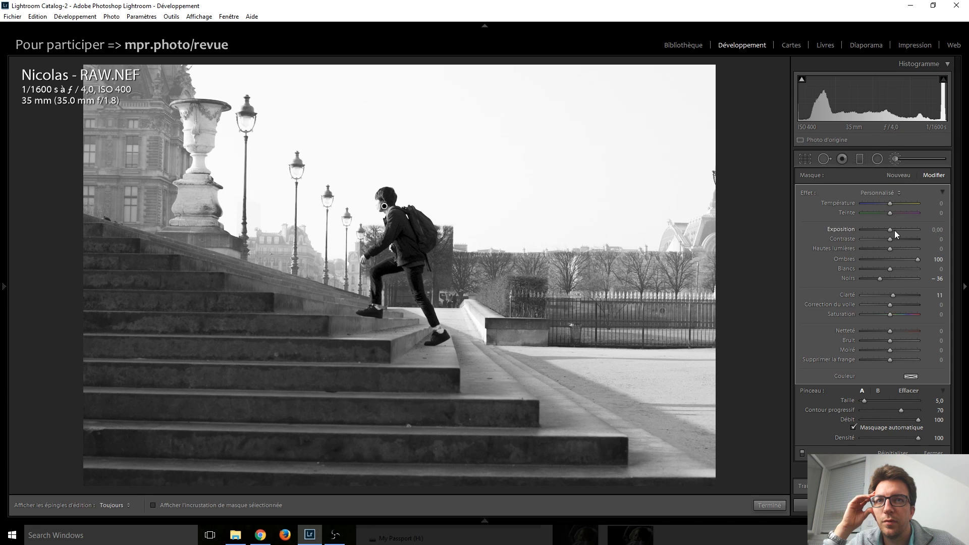
{"action": "left_click", "coordinate": [896, 160]}
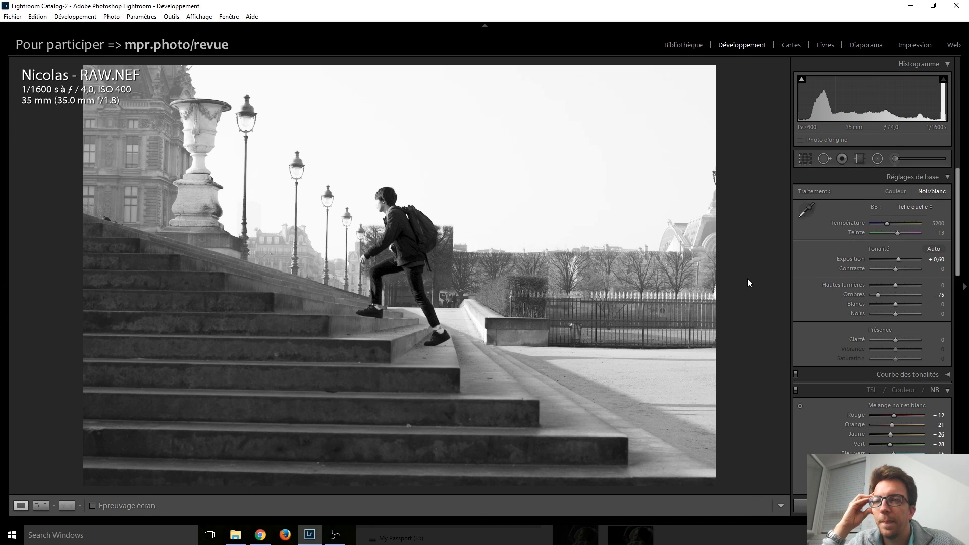
Set the photo's whites (Blancs) to +50 and highlights (Hautes lumières) to -55, checking the man's face up close.
{"action": "left_click", "coordinate": [898, 303]}
{"action": "scroll", "coordinate": [898, 302], "scroll_direction": "up", "scroll_amount": 6}
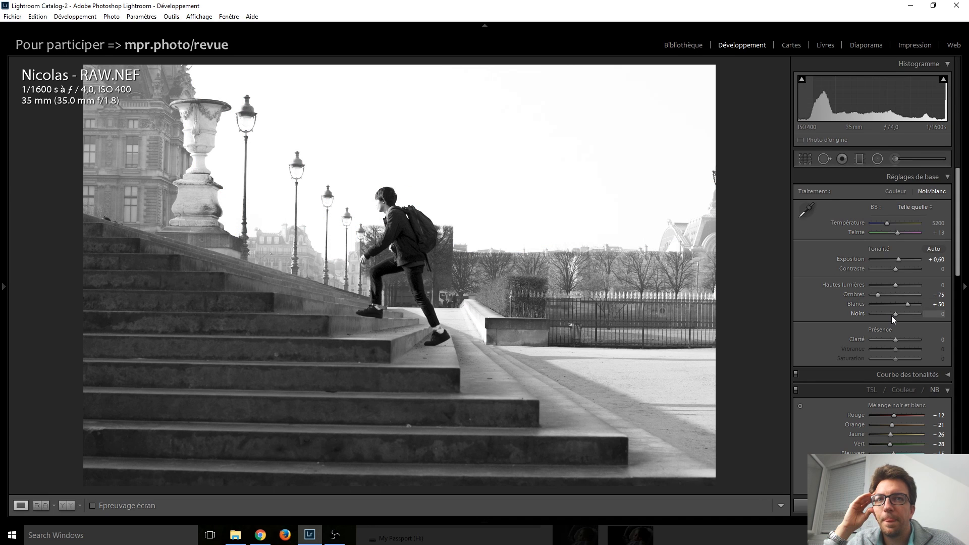
{"action": "scroll", "coordinate": [893, 286], "scroll_direction": "down", "scroll_amount": 14}
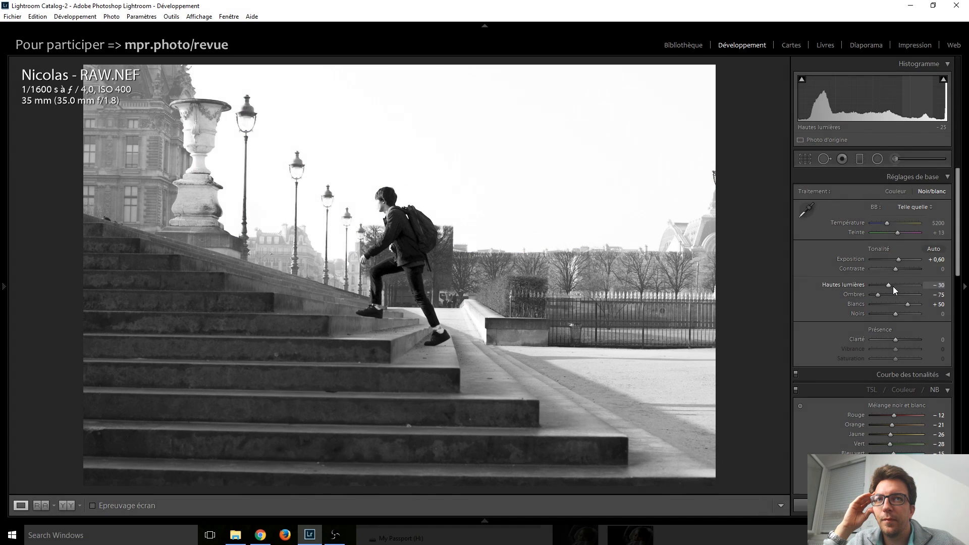
{"action": "scroll", "coordinate": [893, 286], "scroll_direction": "up", "scroll_amount": 3}
{"action": "left_click", "coordinate": [389, 205]}
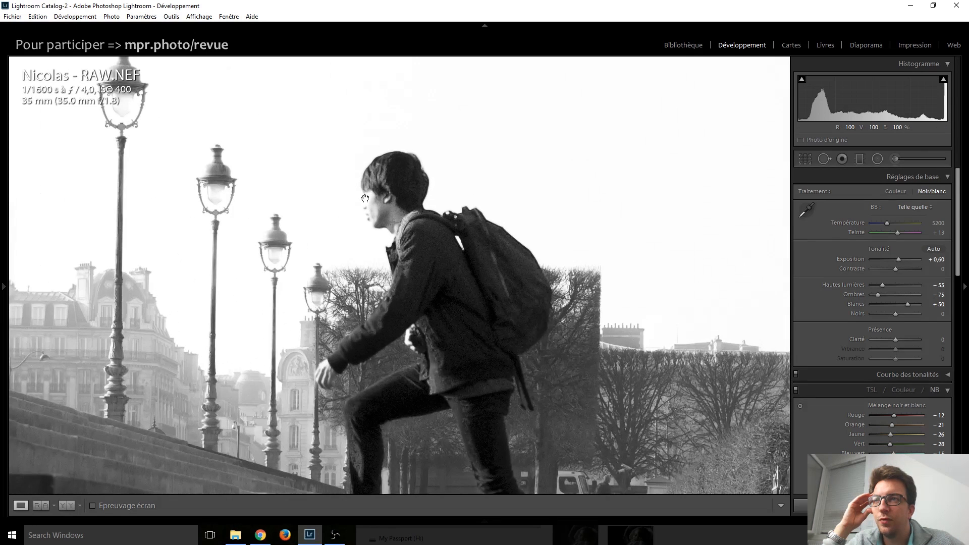
{"action": "left_click", "coordinate": [394, 216]}
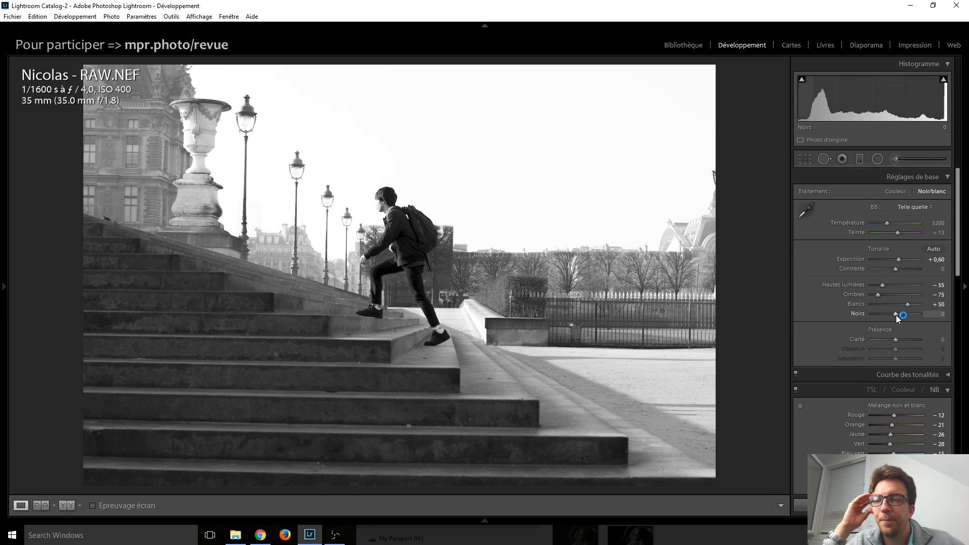
Set the photo's blacks (Noirs) to -15 and clarity (Clarté) to +70.
{"action": "scroll", "coordinate": [895, 315], "scroll_direction": "down", "scroll_amount": 5}
{"action": "scroll", "coordinate": [895, 315], "scroll_direction": "up", "scroll_amount": 4}
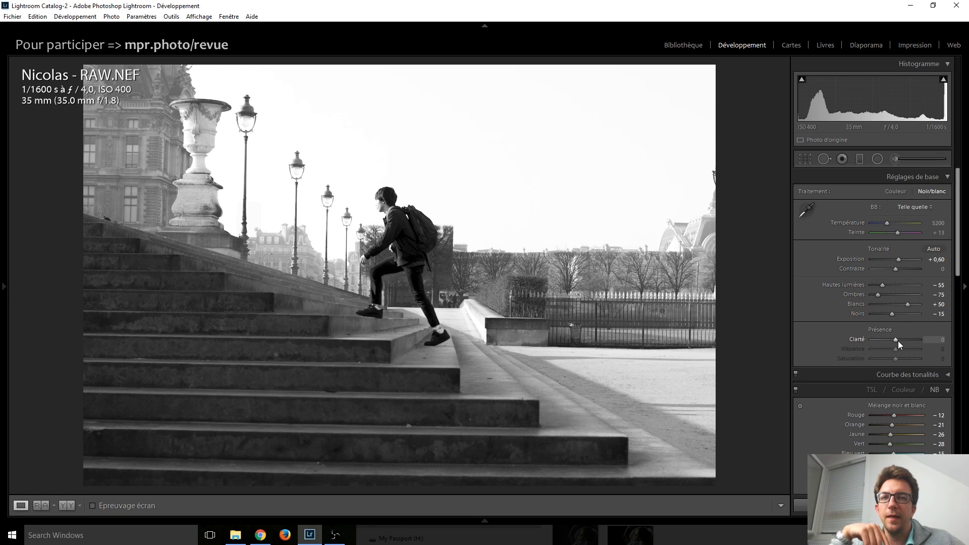
{"action": "scroll", "coordinate": [898, 341], "scroll_direction": "up", "scroll_amount": 7}
{"action": "scroll", "coordinate": [899, 341], "scroll_direction": "up", "scroll_amount": 3}
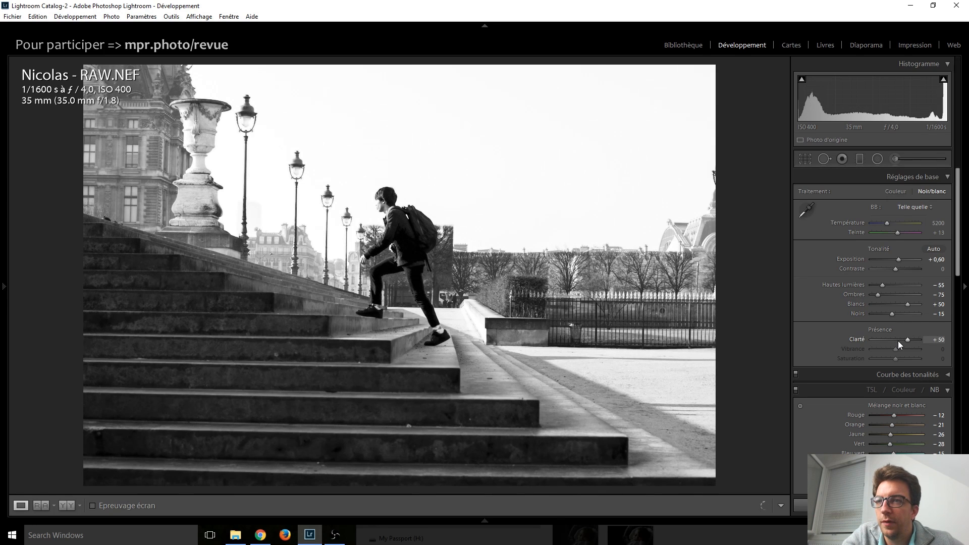
{"action": "scroll", "coordinate": [898, 340], "scroll_direction": "up", "scroll_amount": 3}
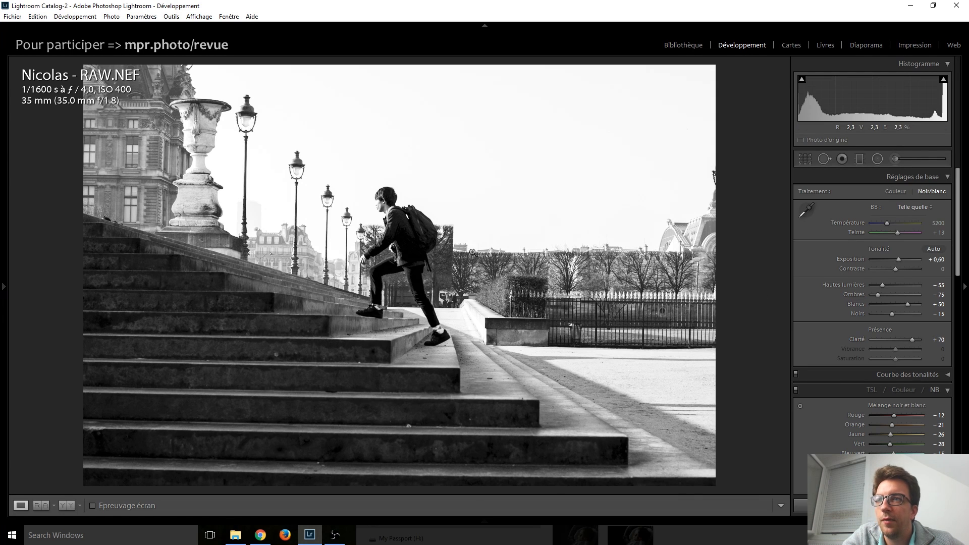
Reset the whole photo's clarity (Clarté) to 0 and place a graduated filter over the staircase with only clarity raised to 73.
{"action": "double_click", "coordinate": [909, 340]}
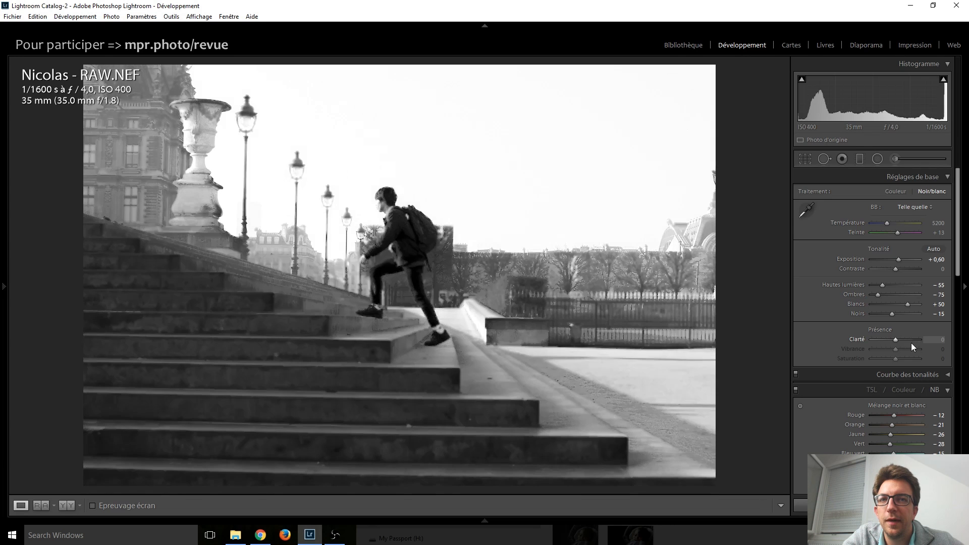
{"action": "left_click", "coordinate": [863, 160]}
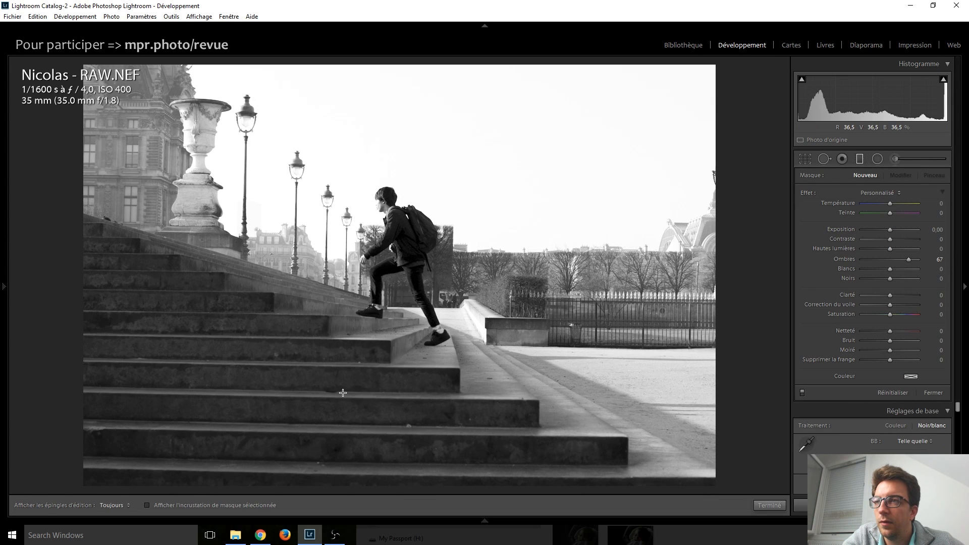
{"action": "left_click_drag", "start_coordinate": [400, 378], "coordinate": [431, 288]}
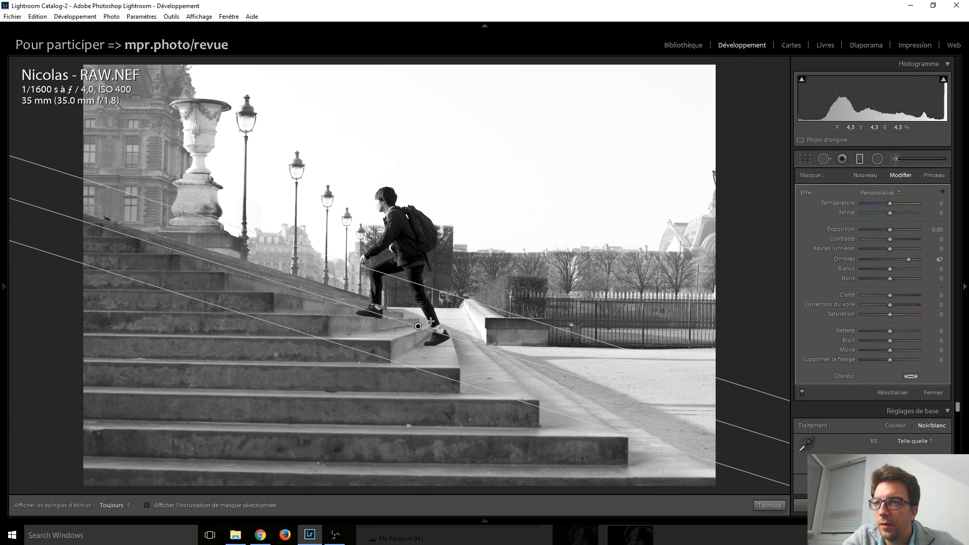
{"action": "left_click_drag", "start_coordinate": [418, 326], "coordinate": [420, 315]}
{"action": "double_click", "coordinate": [802, 195]}
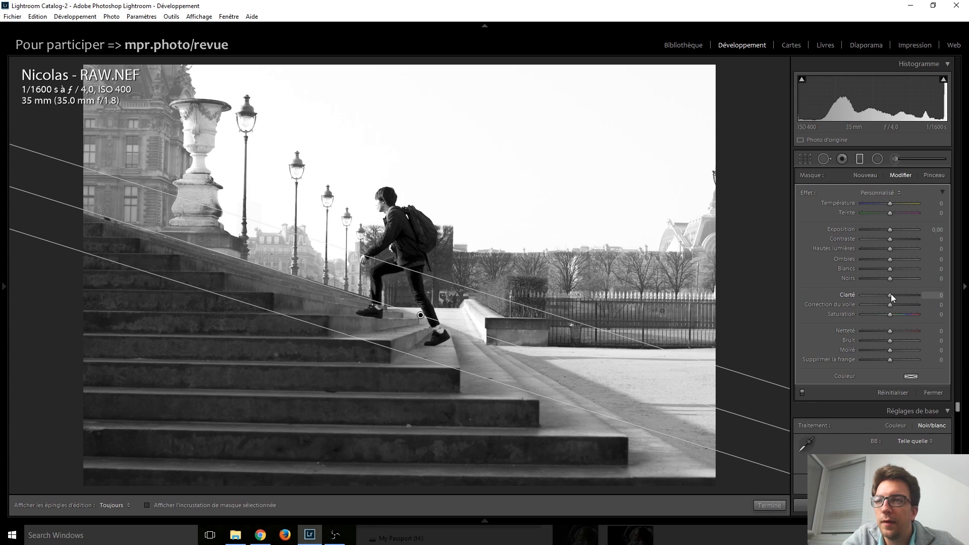
{"action": "left_click_drag", "start_coordinate": [893, 294], "coordinate": [907, 289]}
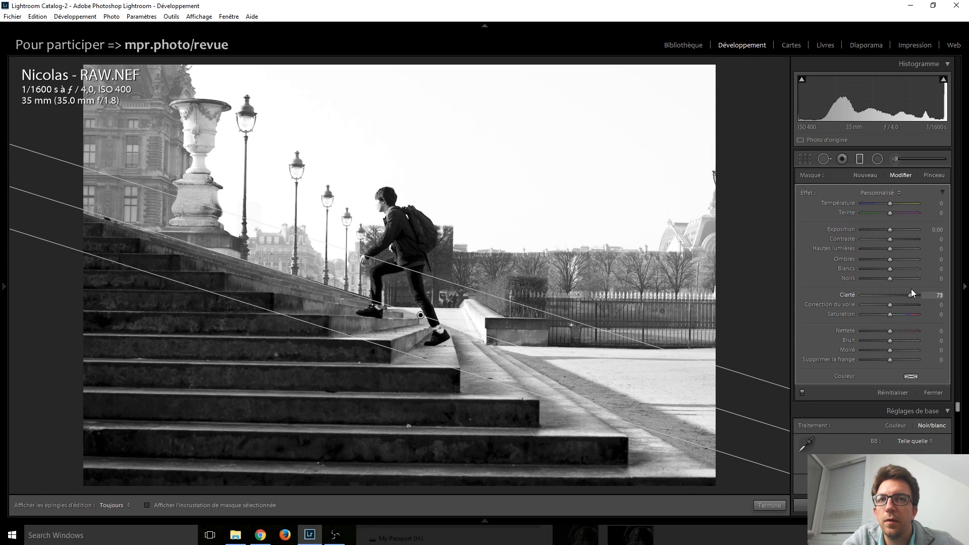
{"action": "left_click", "coordinate": [862, 162]}
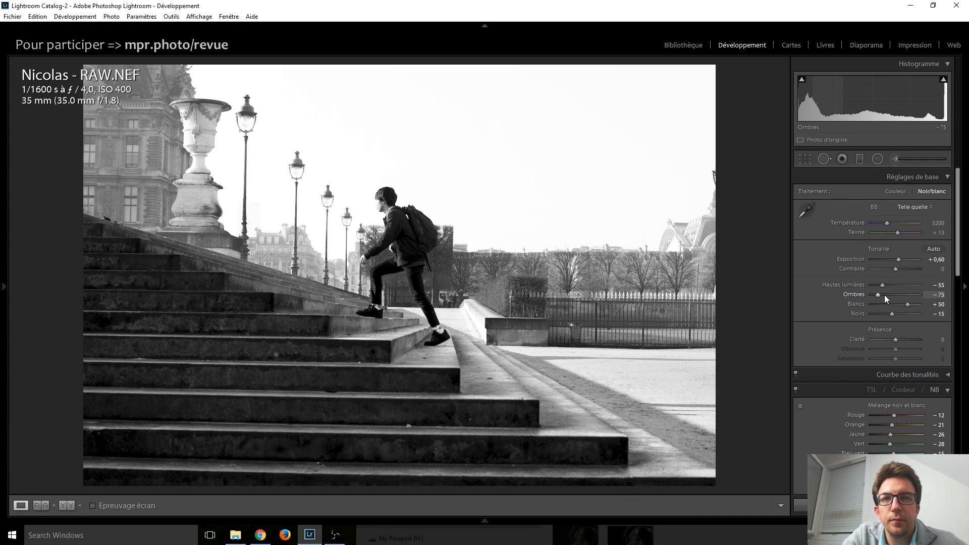
Lighten the whole photo's shadows (Ombres) to -60.
{"action": "key", "text": "Up"}
{"action": "key", "text": "Up"}
{"action": "key", "text": "Up"}
{"action": "key", "text": "Up"}
{"action": "key", "text": "Up"}
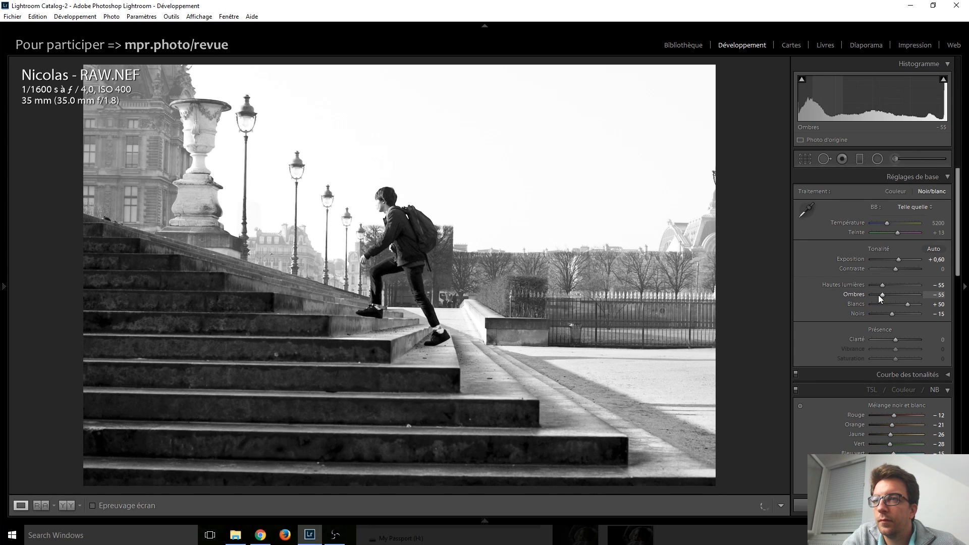
{"action": "key", "text": "Down"}
{"action": "key", "text": "Down"}
{"action": "key", "text": "Down"}
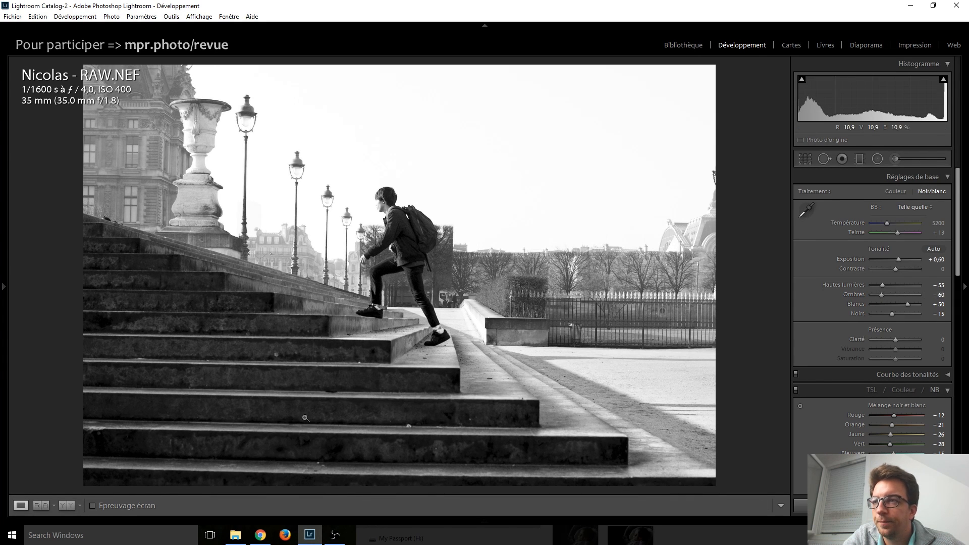
Remove the light spots on the middle steps with the spot removal tool, checking the steps up close.
{"action": "left_click", "coordinate": [279, 355]}
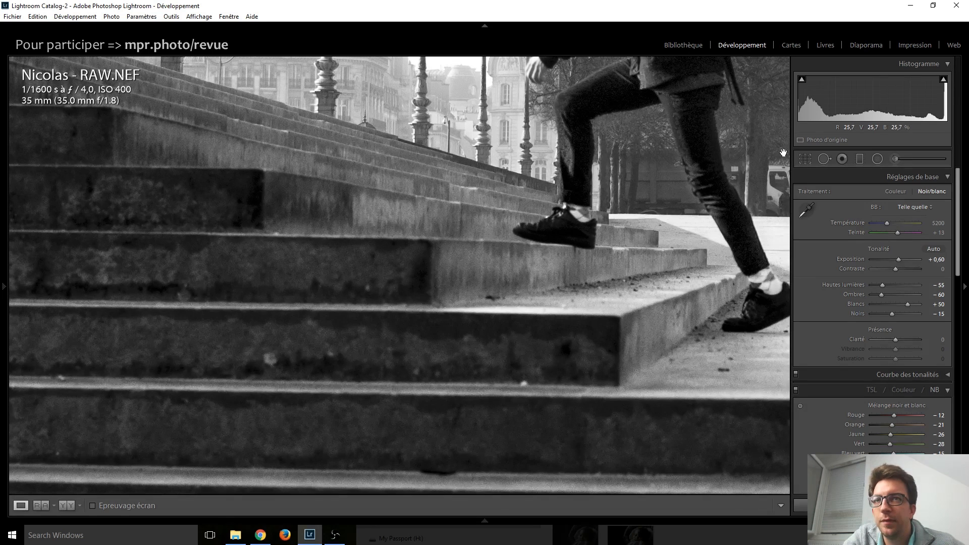
{"action": "left_click", "coordinate": [825, 159]}
{"action": "scroll", "coordinate": [267, 362], "scroll_direction": "up", "scroll_amount": 4}
{"action": "left_click", "coordinate": [271, 360]}
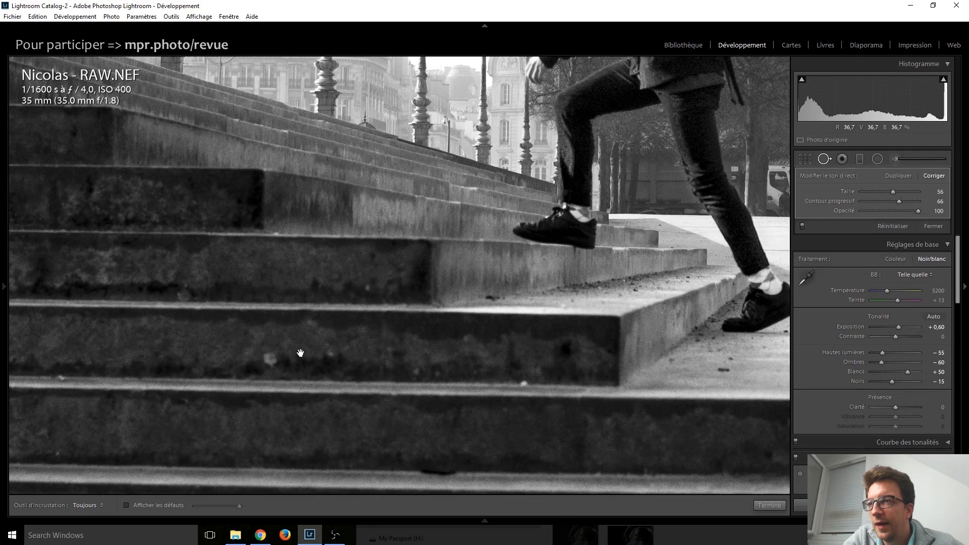
{"action": "key", "text": "ctrl+z"}
{"action": "key", "text": "q"}
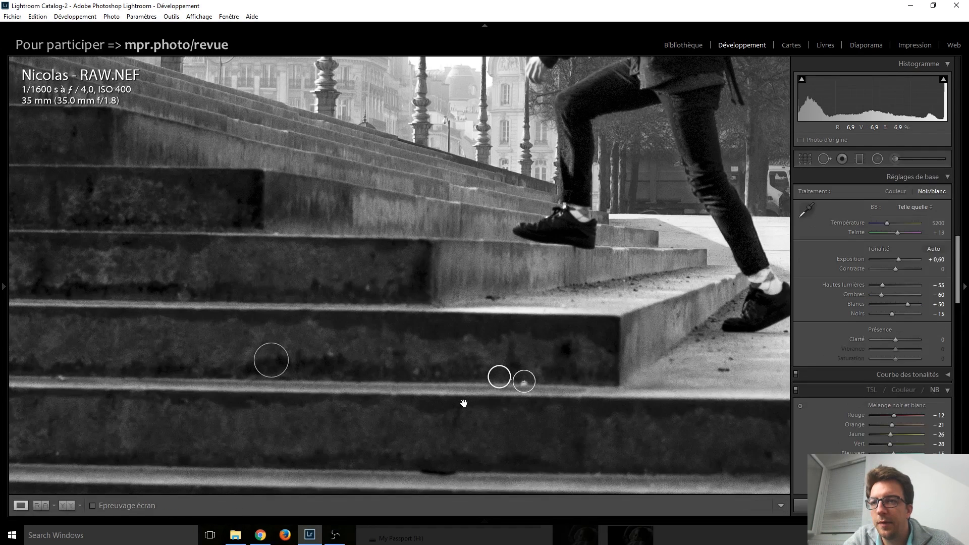
{"action": "left_click", "coordinate": [464, 404]}
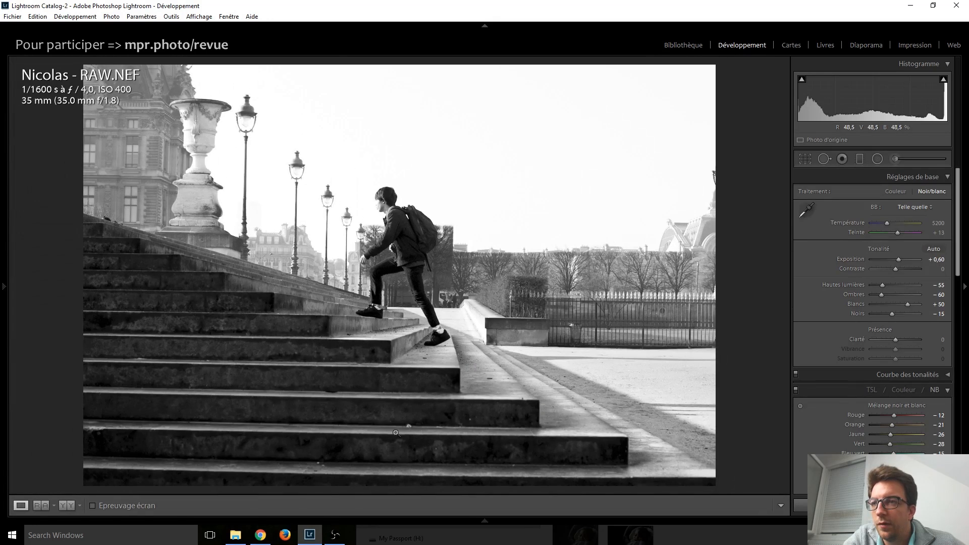
Remove the bright spot on the edge of the lower step with the spot removal tool.
{"action": "left_click", "coordinate": [414, 427]}
{"action": "key", "text": "k"}
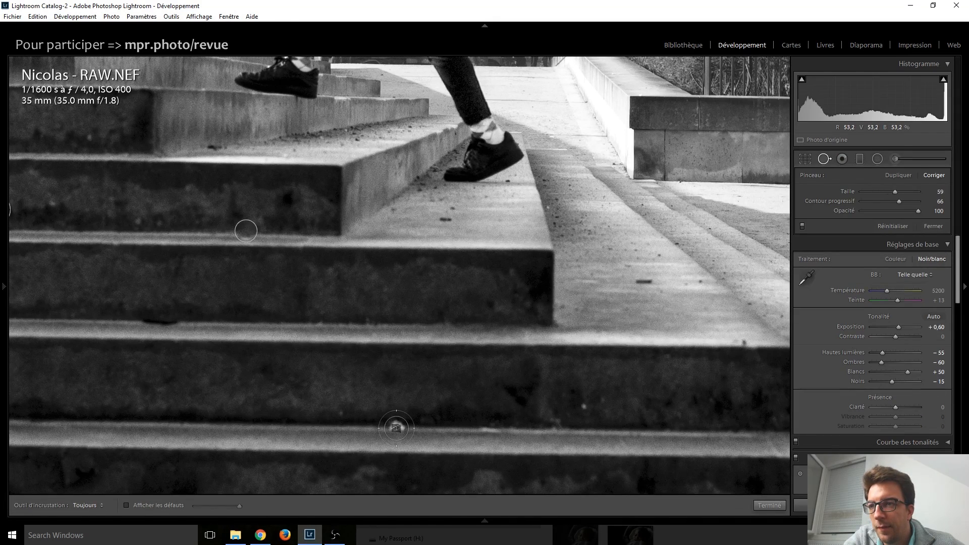
{"action": "key", "text": "q"}
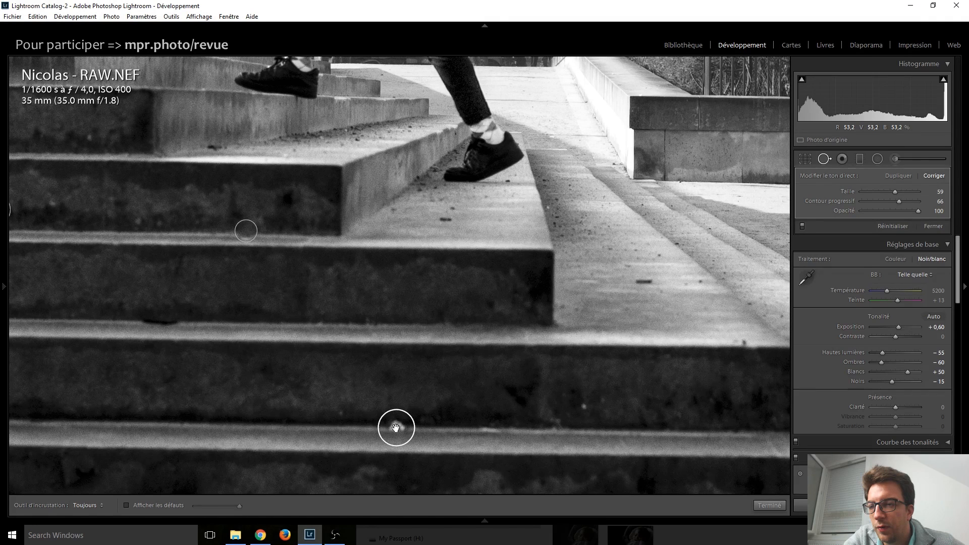
{"action": "key", "text": "q"}
{"action": "left_click_drag", "start_coordinate": [394, 447], "coordinate": [554, 307]}
{"action": "left_click", "coordinate": [554, 307]}
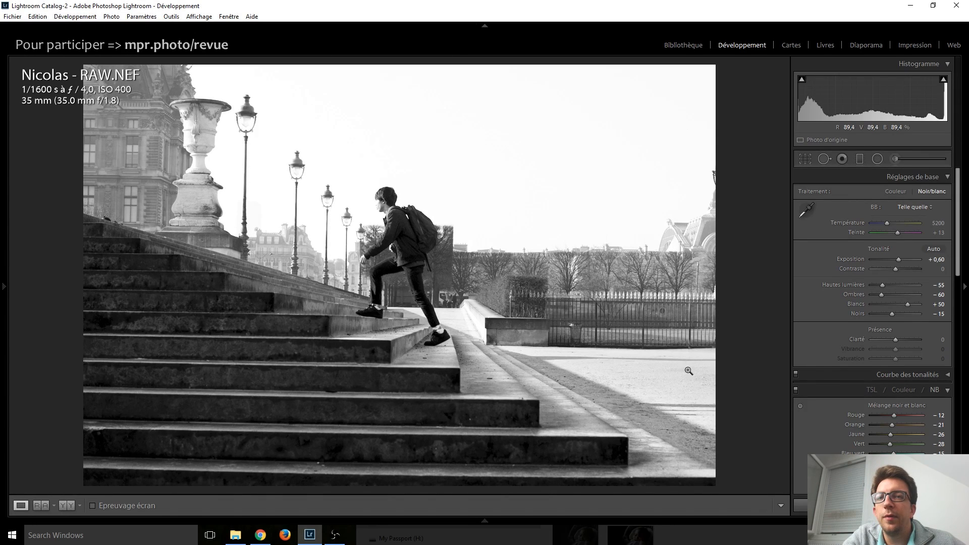
Darken the photo's edges slightly with a post-crop vignette, setting its Gain to -5.
{"action": "scroll", "coordinate": [836, 350], "scroll_direction": "down", "scroll_amount": 3}
{"action": "scroll", "coordinate": [830, 307], "scroll_direction": "down", "scroll_amount": 3}
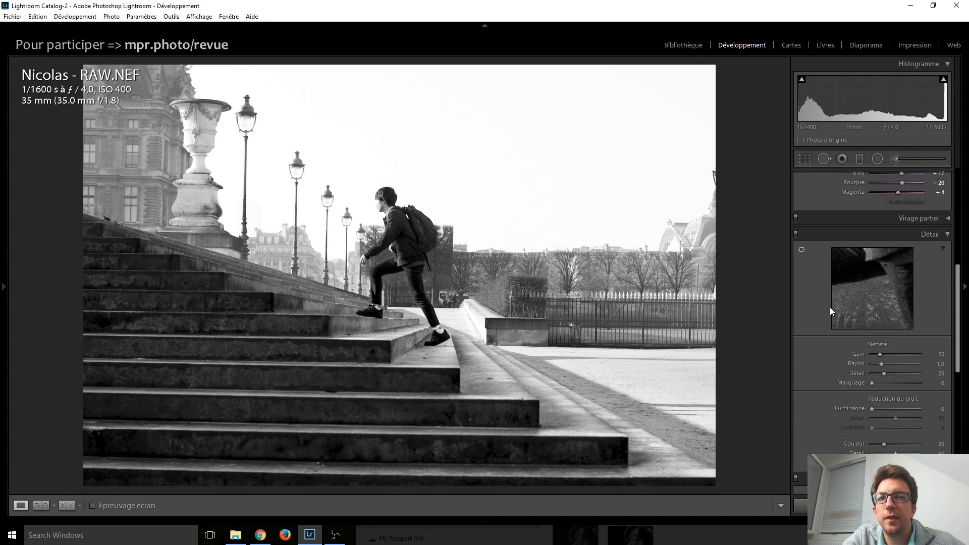
{"action": "left_click_drag", "start_coordinate": [880, 282], "coordinate": [891, 282]}
{"action": "scroll", "coordinate": [829, 299], "scroll_direction": "down", "scroll_amount": 3}
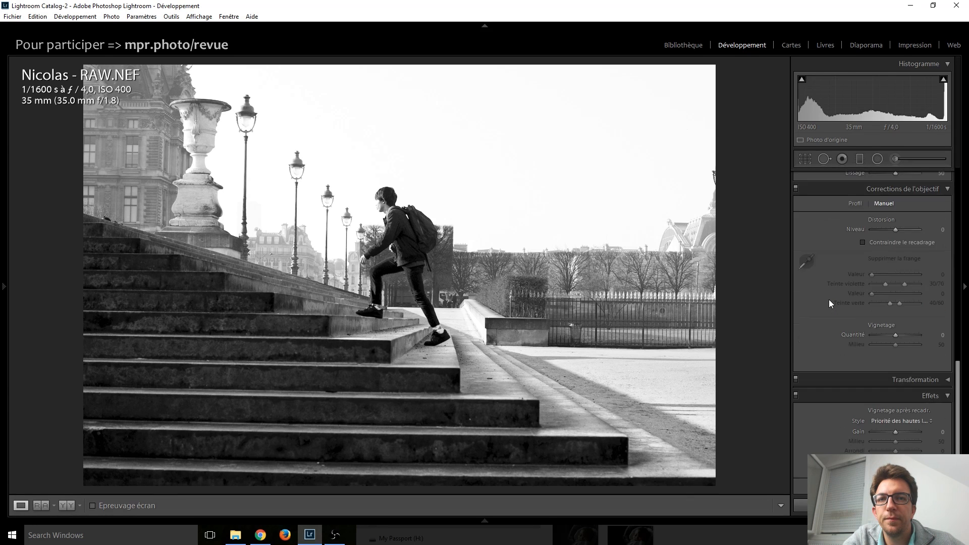
{"action": "scroll", "coordinate": [831, 300], "scroll_direction": "down", "scroll_amount": 3}
{"action": "key", "text": "Down"}
{"action": "key", "text": "Down"}
{"action": "key", "text": "Down"}
{"action": "key", "text": "Down"}
{"action": "key", "text": "Down"}
{"action": "key", "text": "Down"}
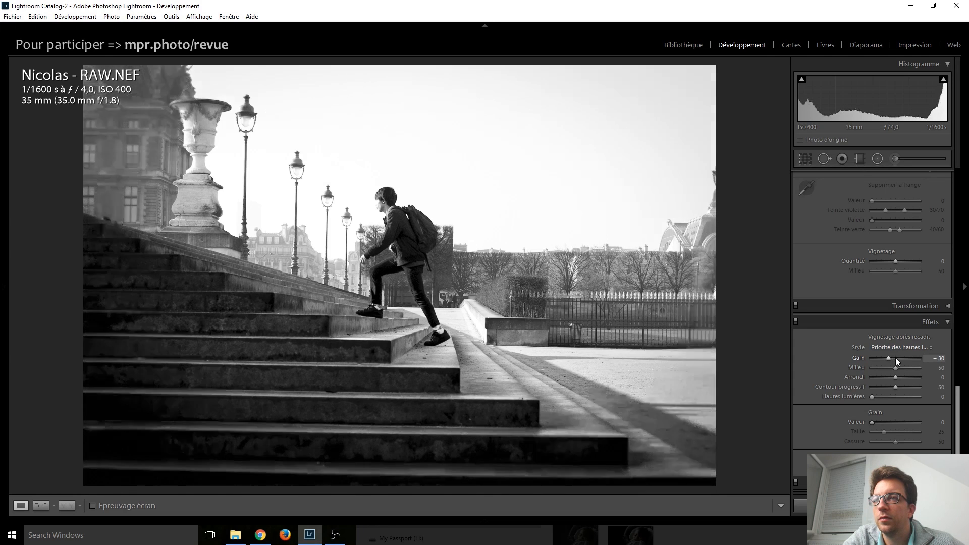
{"action": "key", "text": "Up"}
{"action": "key", "text": "Up"}
{"action": "key", "text": "Up"}
{"action": "key", "text": "Up"}
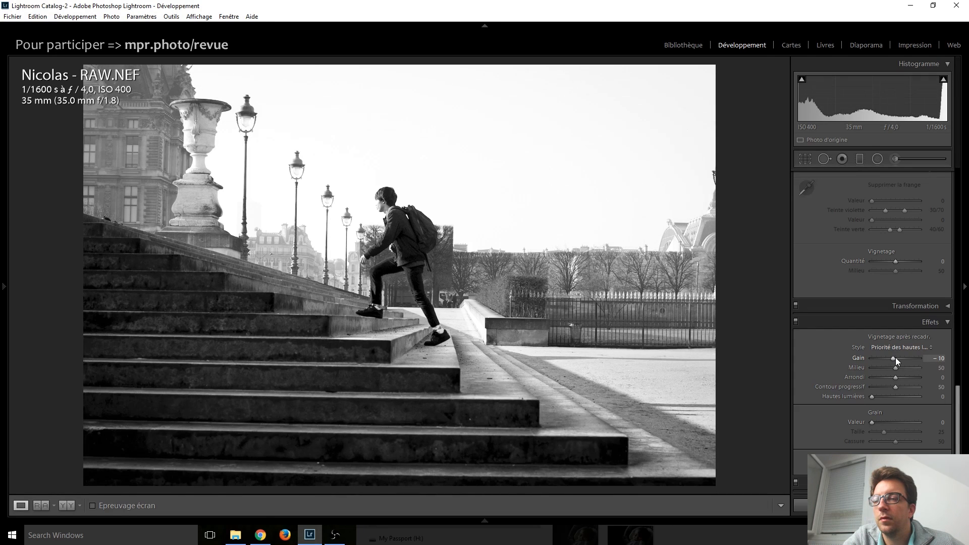
{"action": "key", "text": "Up"}
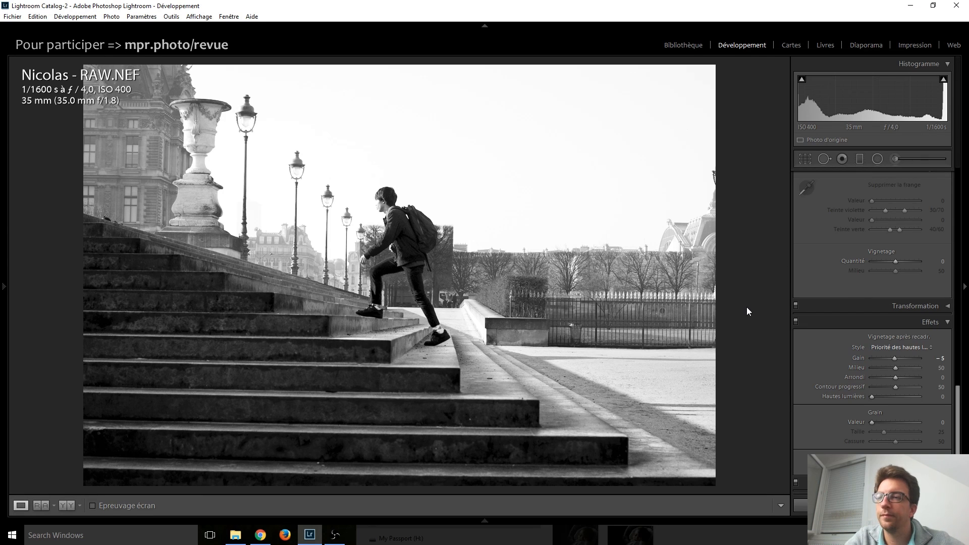
Compare the developed staircase RAW with the submitted JPG version, switching back and forth between the two.
{"action": "key", "text": "Right"}
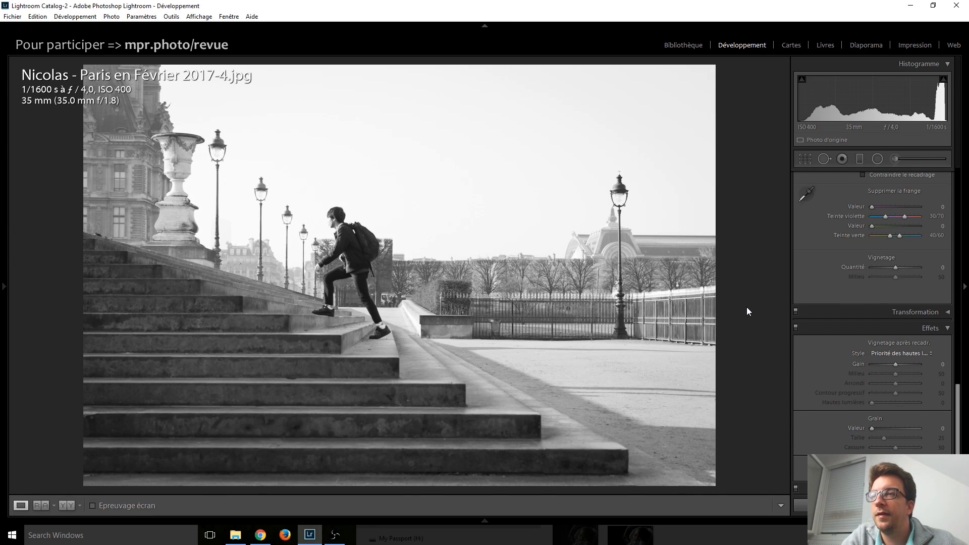
{"action": "key", "text": "Right"}
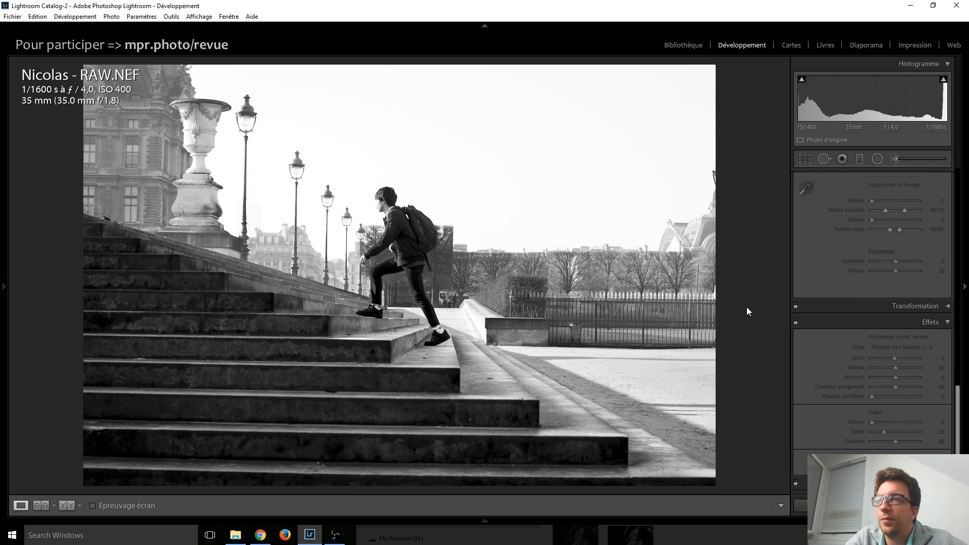
{"action": "key", "text": "Left"}
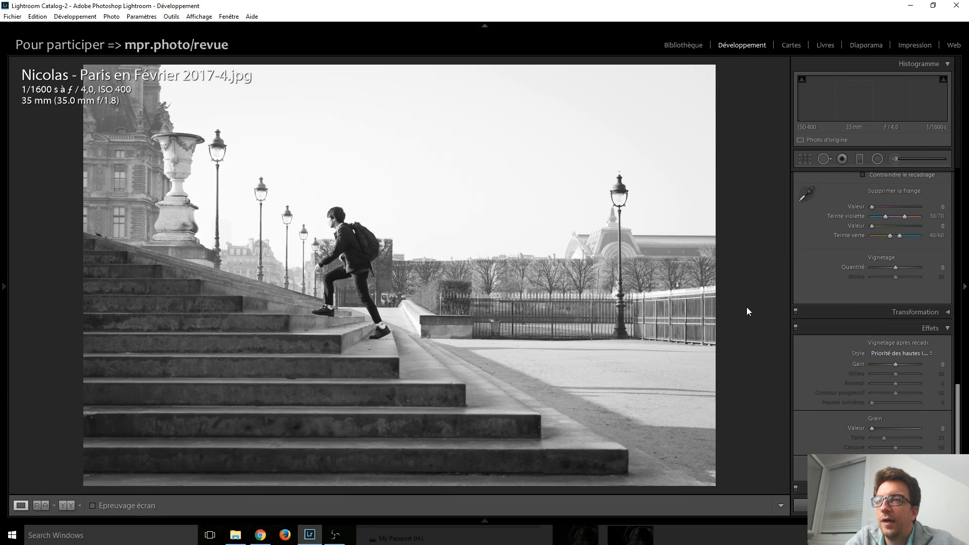
{"action": "key", "text": "Right"}
{"action": "key", "text": "Right"}
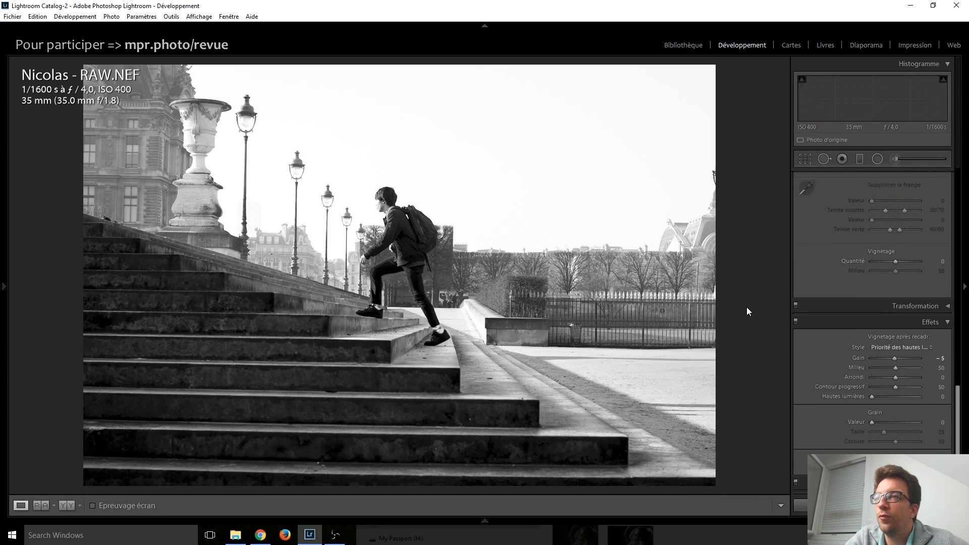
{"action": "key", "text": "Left"}
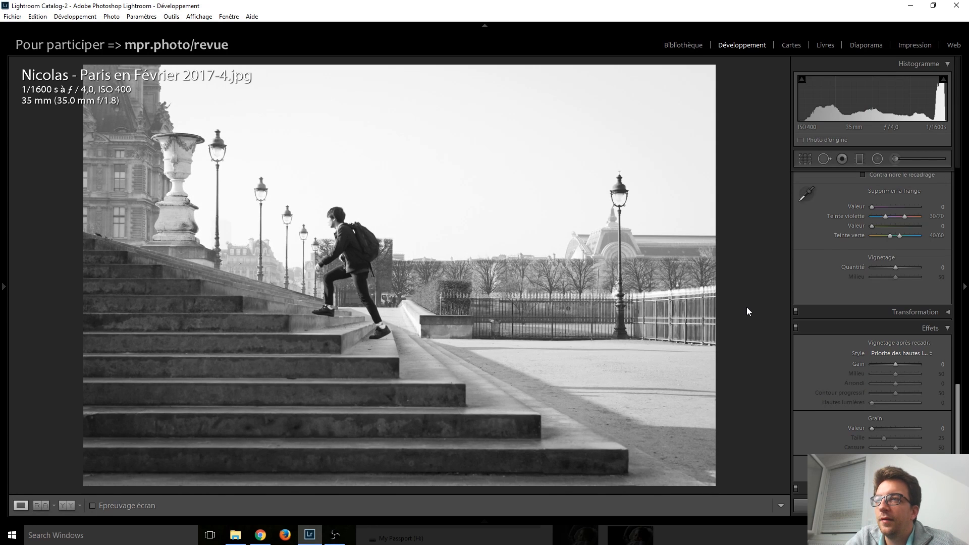
{"action": "key", "text": "Right"}
{"action": "key", "text": "Left"}
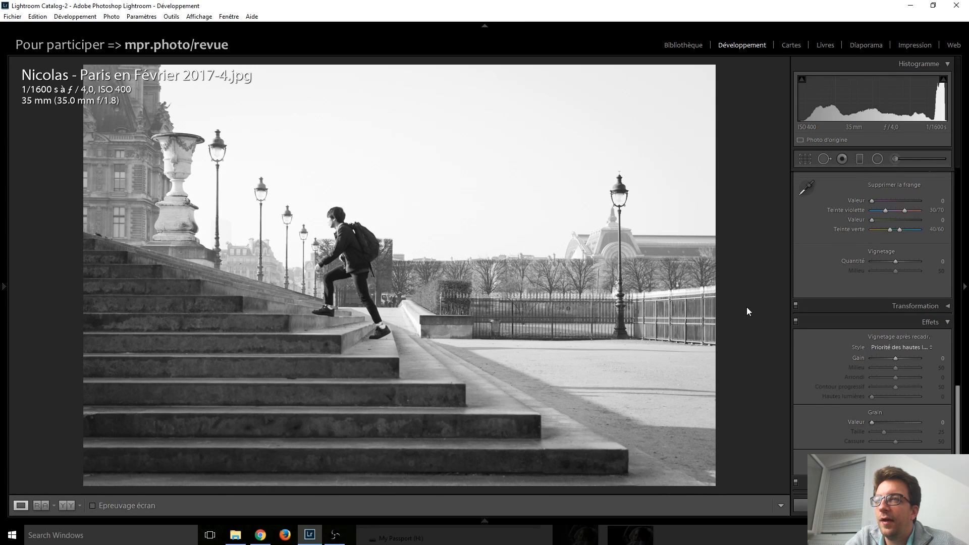
{"action": "key", "text": "Right"}
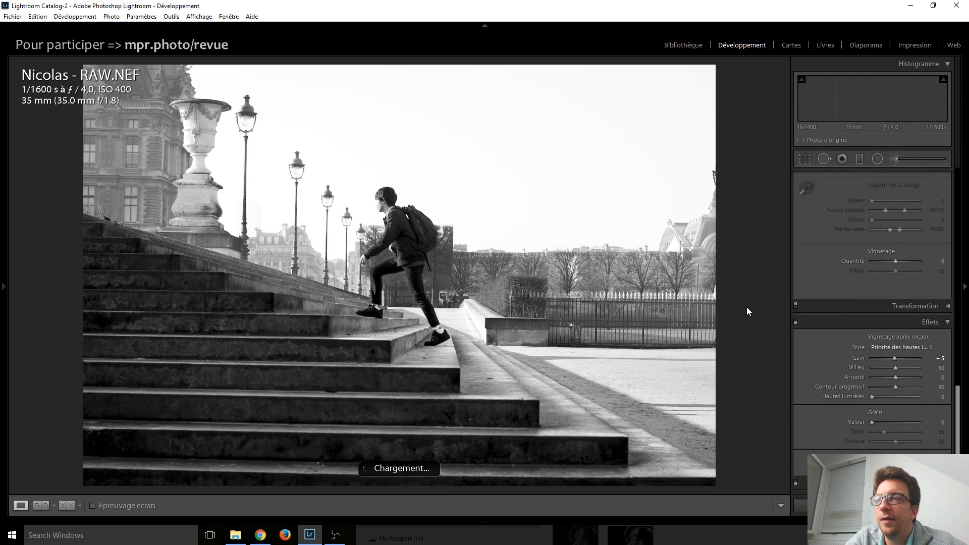
{"action": "key", "text": "Left"}
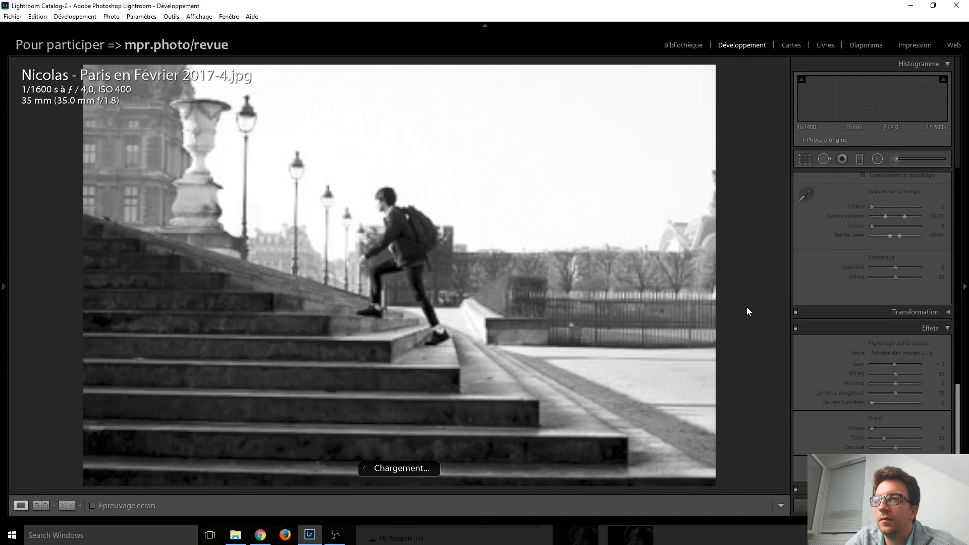
{"action": "key", "text": "Right"}
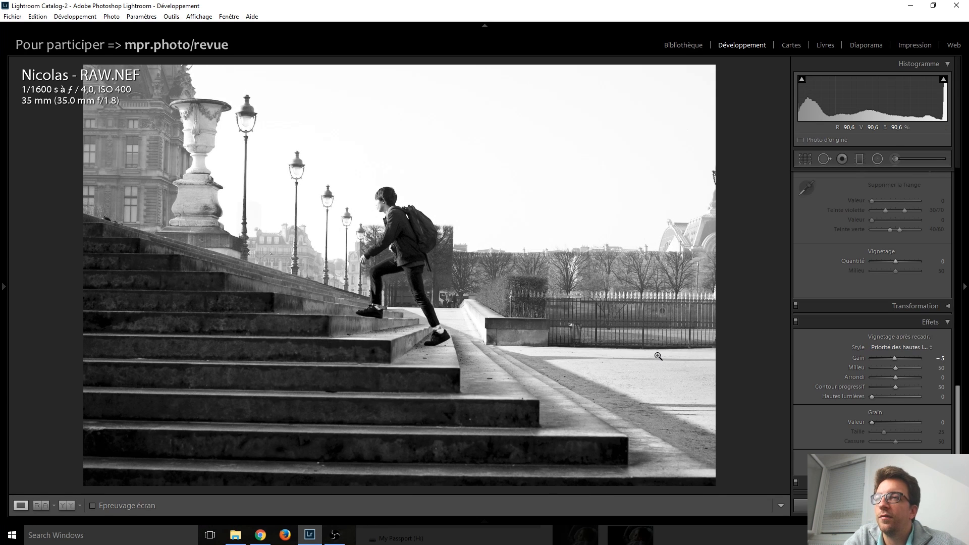
{"action": "key", "text": "Left"}
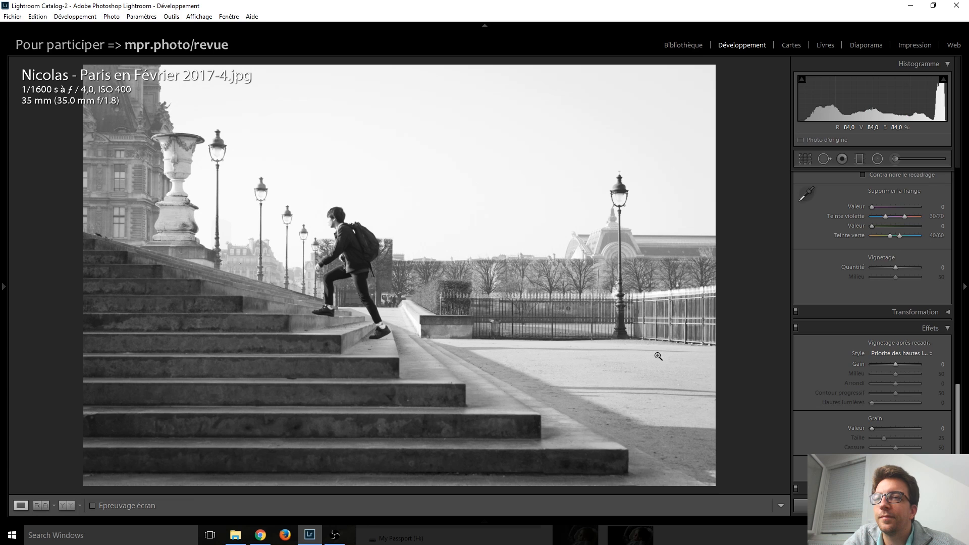
Open the Venetian mask portrait RAW and crop it to a 1 x 1 square around the masked figure.
{"action": "key", "text": "Left"}
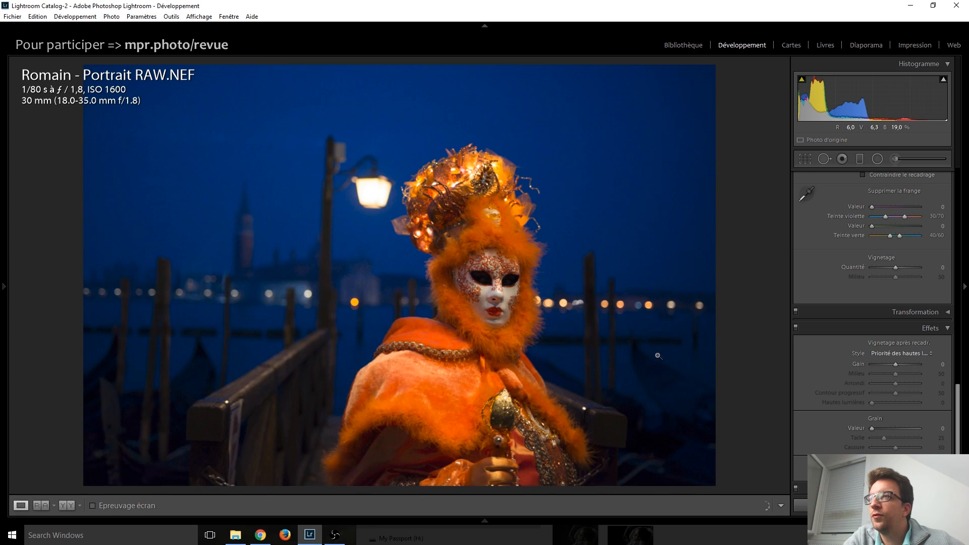
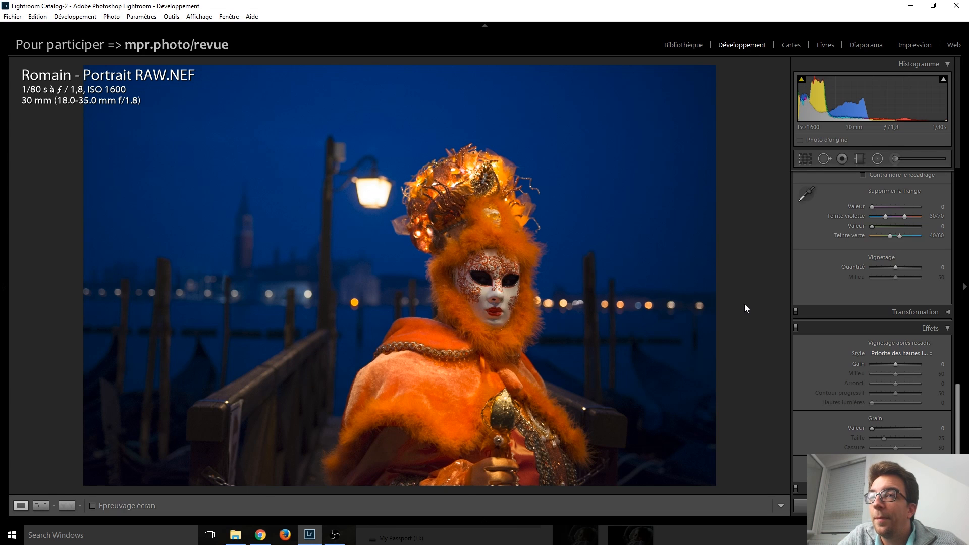
{"action": "left_click", "coordinate": [805, 158]}
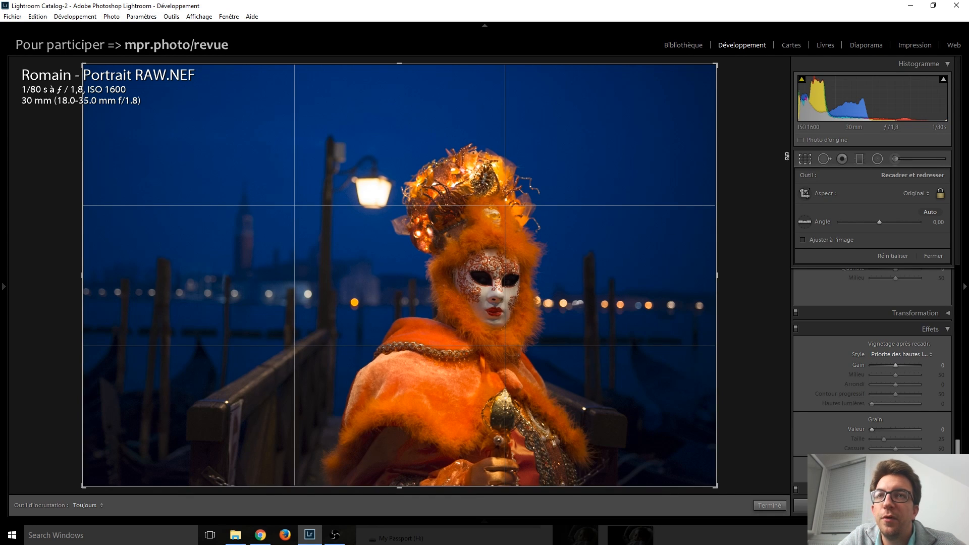
{"action": "left_click", "coordinate": [923, 193]}
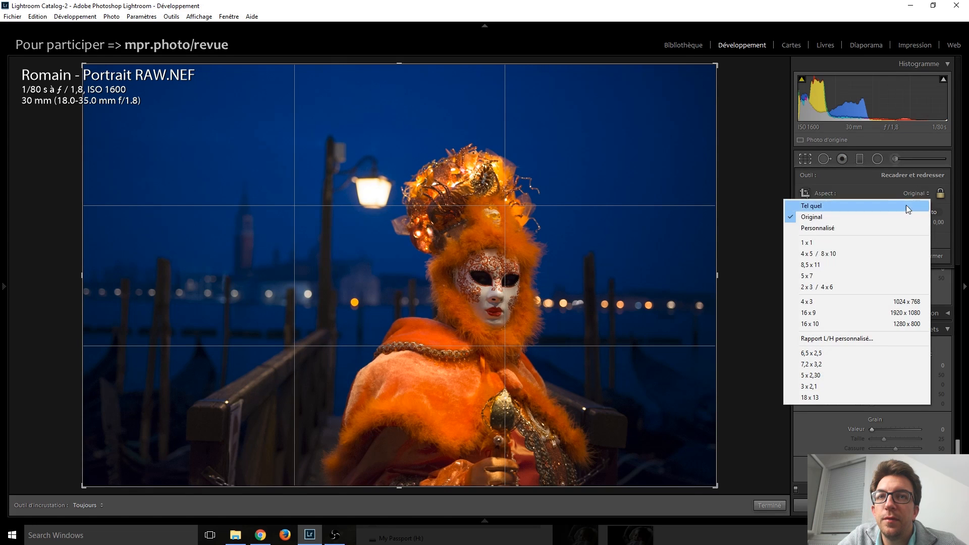
{"action": "left_click", "coordinate": [828, 249]}
{"action": "left_click", "coordinate": [913, 197]}
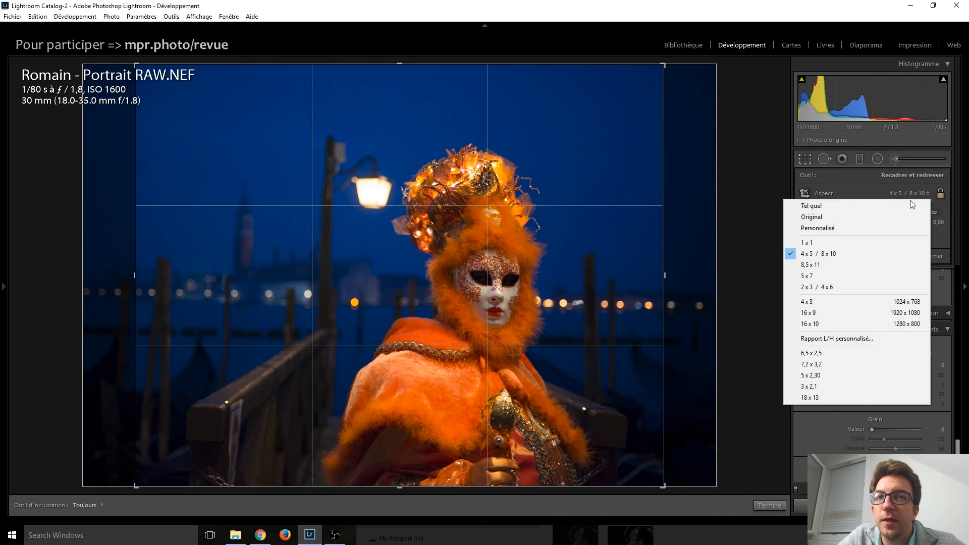
{"action": "left_click", "coordinate": [835, 244]}
{"action": "left_click_drag", "start_coordinate": [514, 272], "coordinate": [494, 265]}
{"action": "key", "text": "Return"}
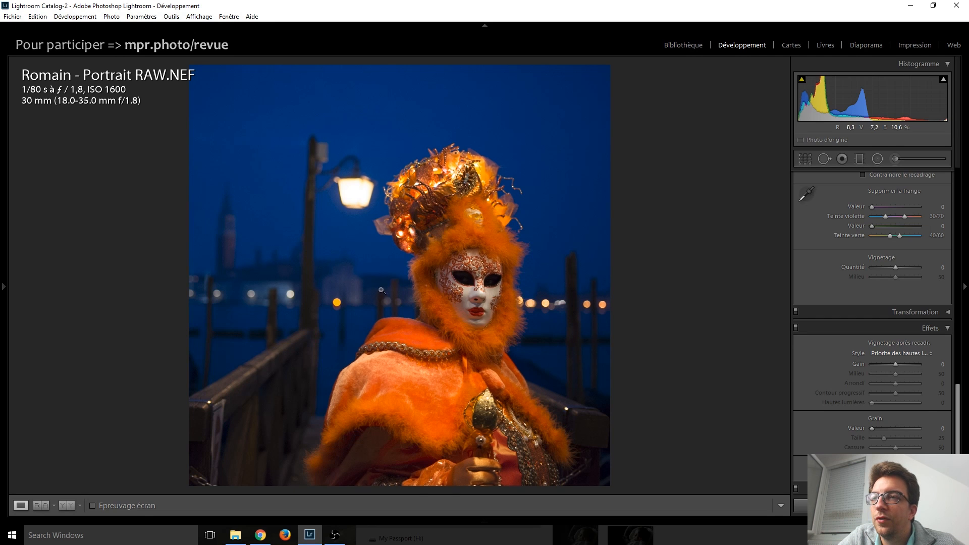
Reposition the square crop so the masked figure sits farther right, with more of the lamp side in the frame.
{"action": "left_click", "coordinate": [809, 154]}
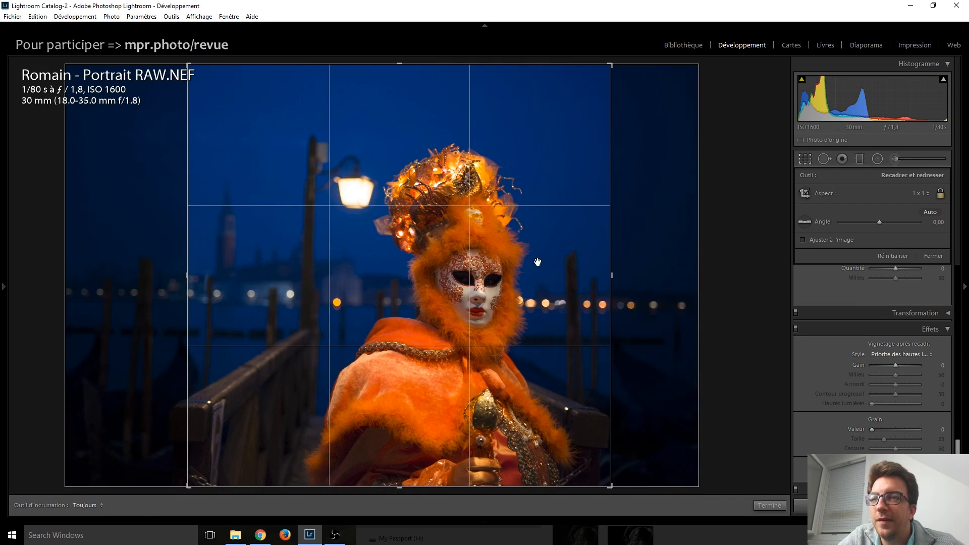
{"action": "left_click_drag", "start_coordinate": [478, 279], "coordinate": [488, 281]}
{"action": "key", "text": "Return"}
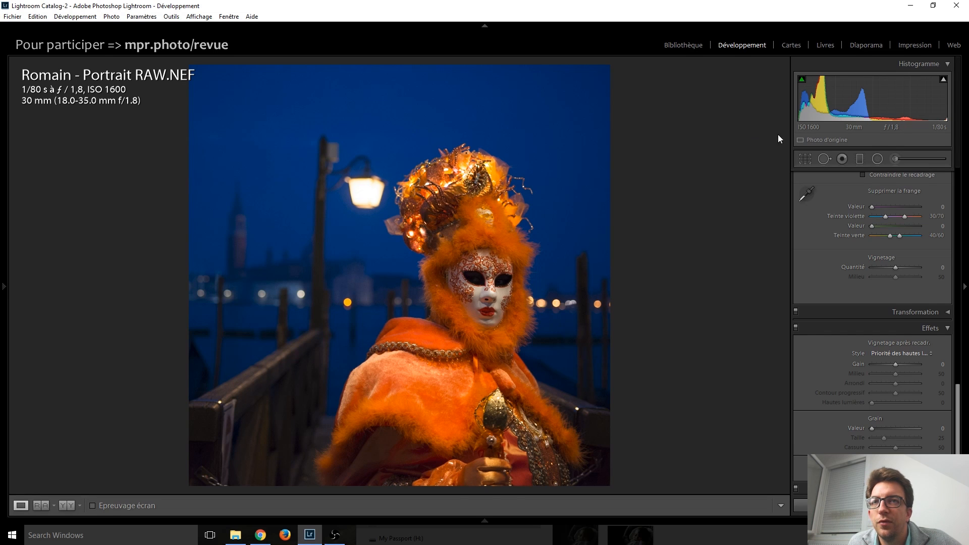
{"action": "left_click", "coordinate": [804, 158]}
{"action": "left_click_drag", "start_coordinate": [503, 339], "coordinate": [520, 338]}
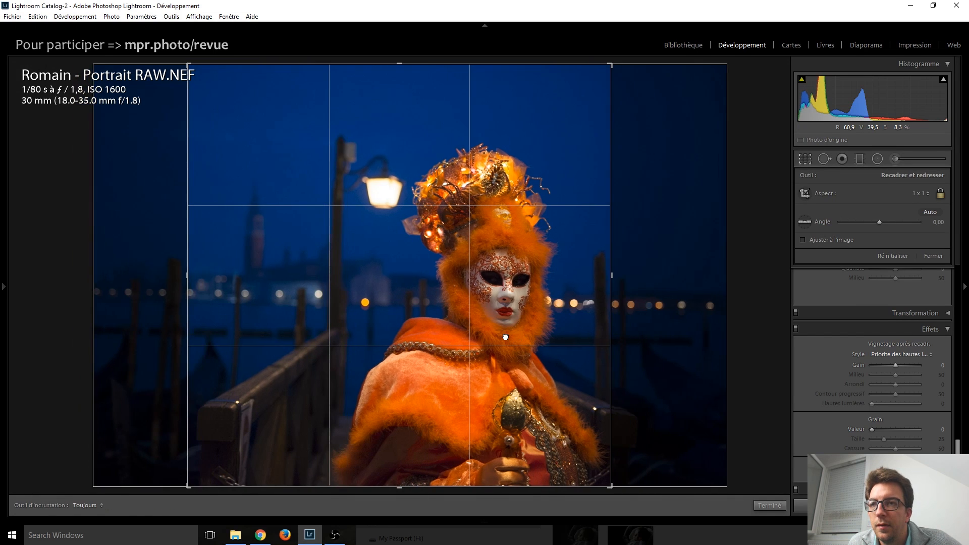
{"action": "key", "text": "Return"}
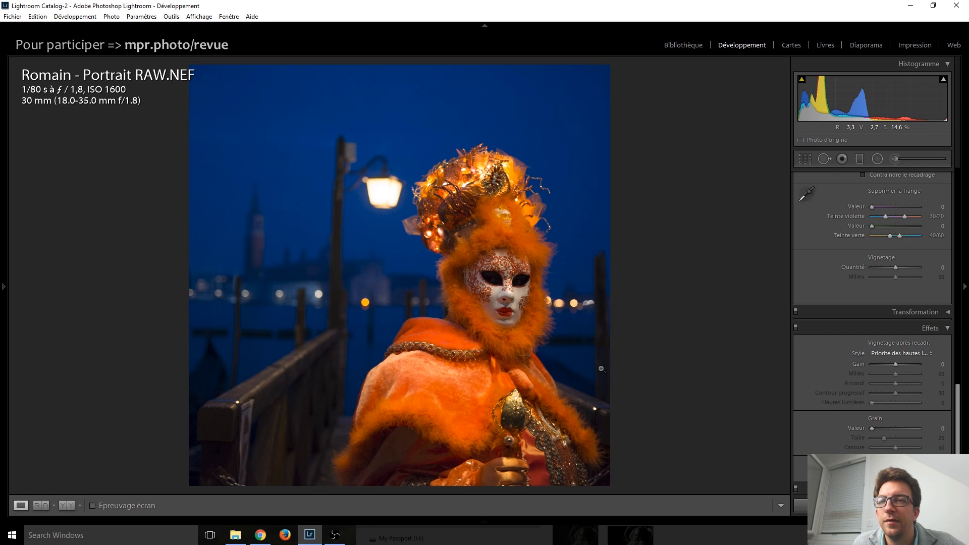
Brighten the portrait by setting the Exposure to +1.00, comparing lighter and darker values.
{"action": "scroll", "coordinate": [829, 267], "scroll_direction": "up", "scroll_amount": 10}
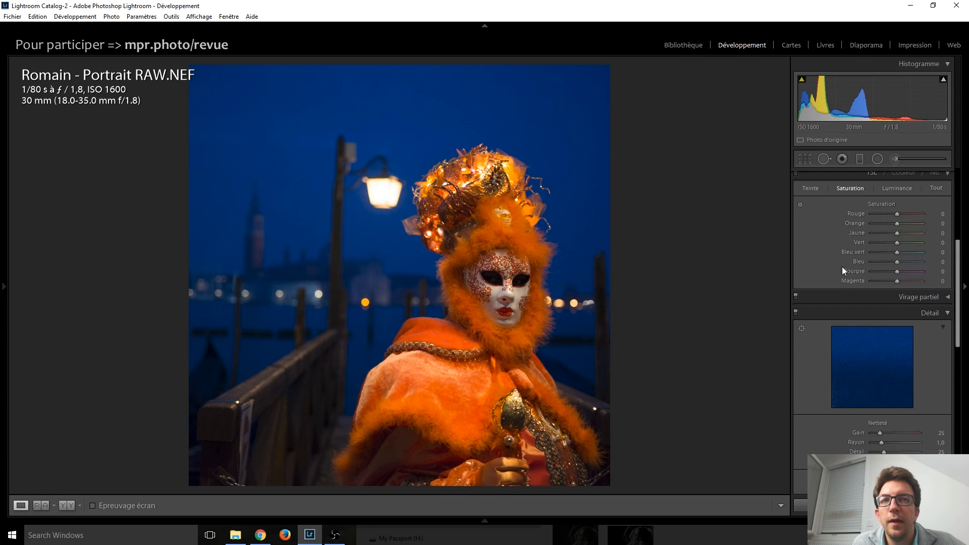
{"action": "scroll", "coordinate": [896, 260], "scroll_direction": "up", "scroll_amount": 13}
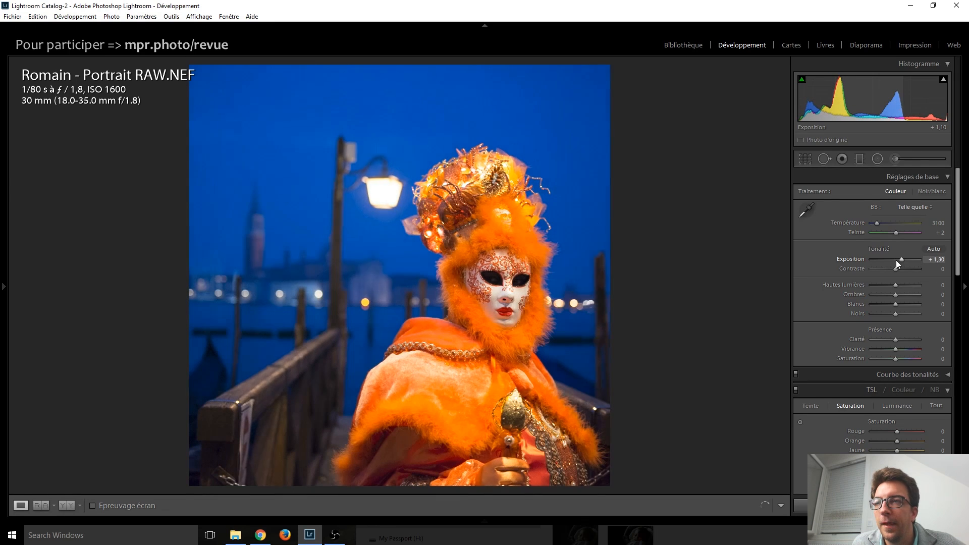
{"action": "scroll", "coordinate": [896, 259], "scroll_direction": "down", "scroll_amount": 13}
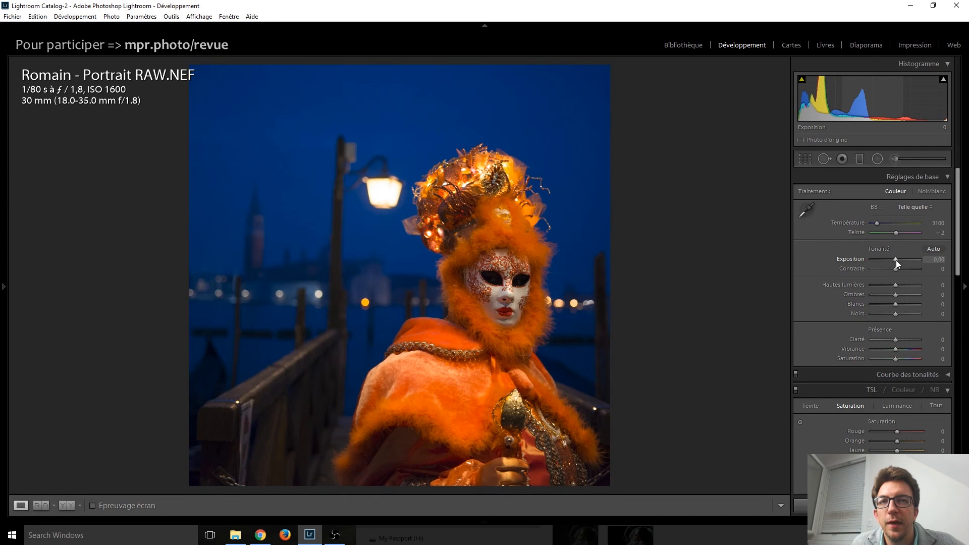
{"action": "scroll", "coordinate": [895, 259], "scroll_direction": "up", "scroll_amount": 11}
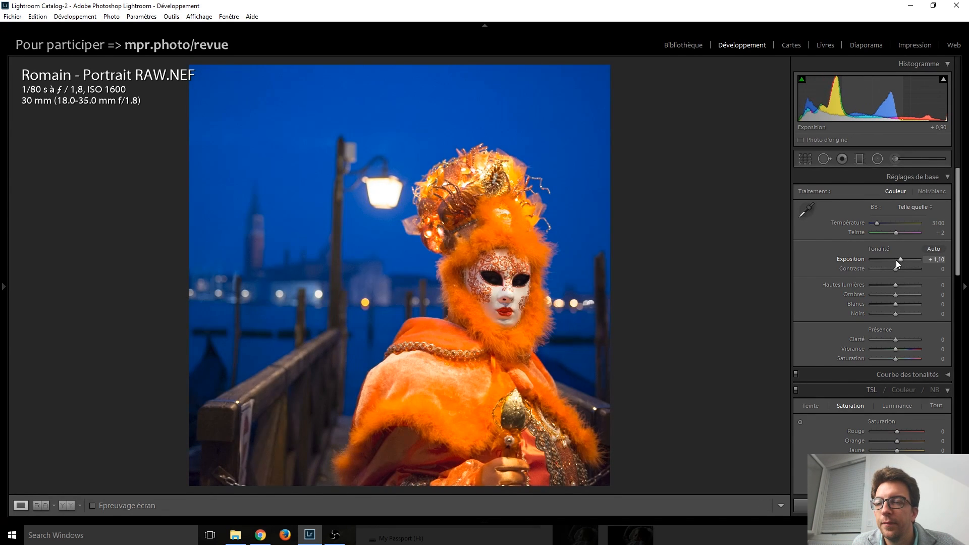
{"action": "scroll", "coordinate": [898, 263], "scroll_direction": "down", "scroll_amount": 1}
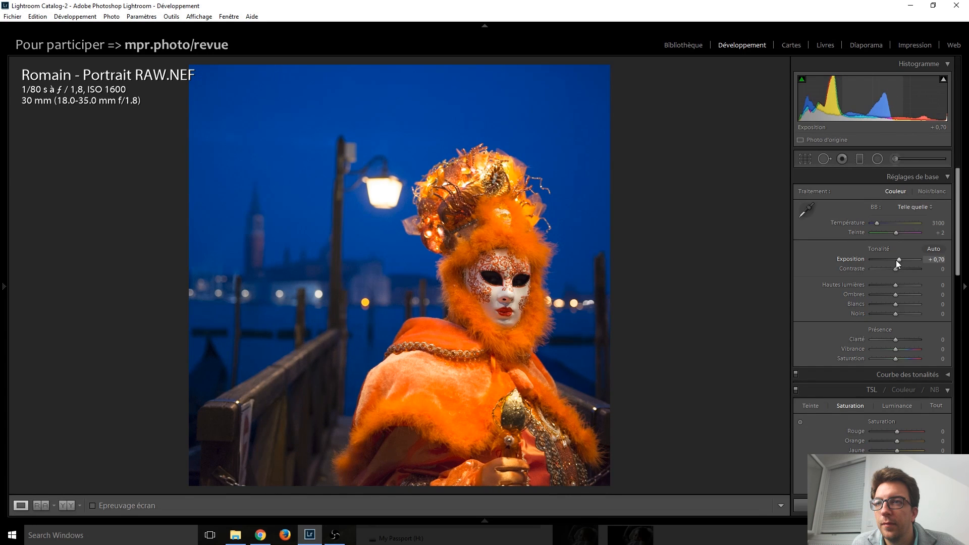
{"action": "key", "text": "Up"}
{"action": "key", "text": "Up"}
{"action": "key", "text": "Up"}
{"action": "key", "text": "Up"}
{"action": "key", "text": "Up"}
{"action": "key", "text": "Up"}
{"action": "key", "text": "Up"}
{"action": "key", "text": "Up"}
{"action": "key", "text": "Down"}
{"action": "key", "text": "Down"}
{"action": "key", "text": "Down"}
{"action": "key", "text": "Down"}
{"action": "key", "text": "Down"}
{"action": "key", "text": "Down"}
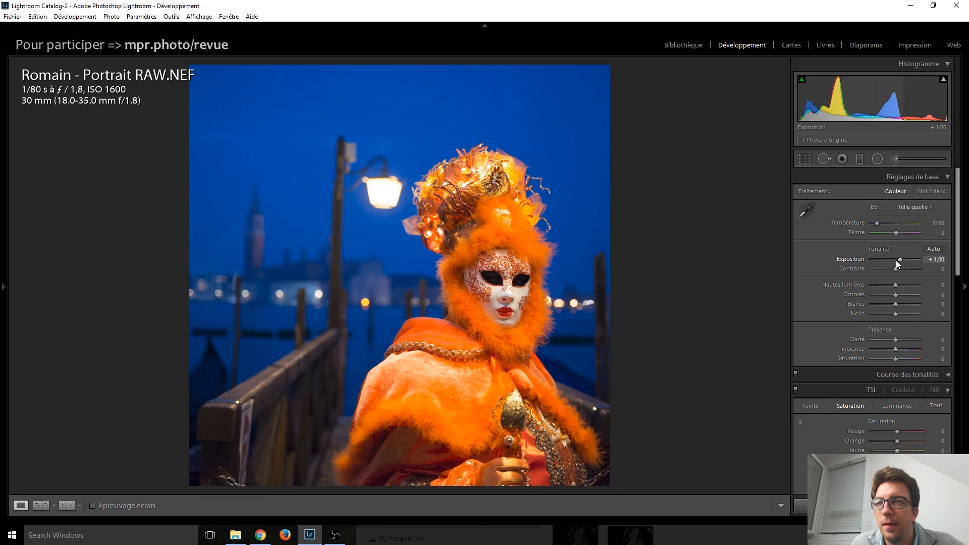
{"action": "key", "text": "Down"}
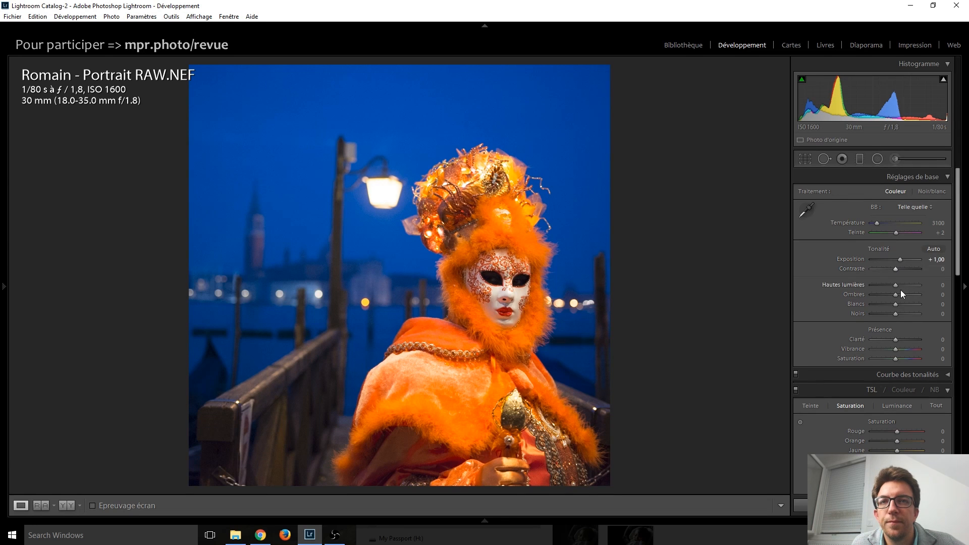
Recover the bright areas of the costume and lamp by setting the Highlights to -35.
{"action": "key", "text": "Down"}
{"action": "key", "text": "Down"}
{"action": "key", "text": "Down"}
{"action": "key", "text": "Down"}
{"action": "key", "text": "Down"}
{"action": "key", "text": "Down"}
{"action": "key", "text": "Down"}
{"action": "key", "text": "Down"}
{"action": "key", "text": "Down"}
{"action": "key", "text": "Down"}
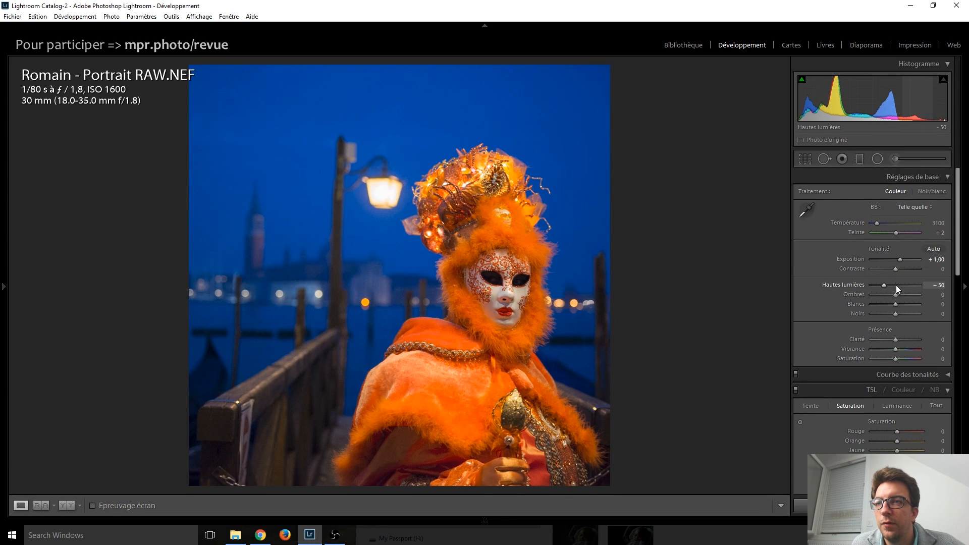
{"action": "key", "text": "Up"}
{"action": "key", "text": "Up"}
{"action": "key", "text": "Up"}
Try lifting the Shadows to +100, checking the effect on the photo, and reset them to 0.
{"action": "key", "text": "Up"}
{"action": "key", "text": "Up"}
{"action": "key", "text": "Up"}
{"action": "key", "text": "Up"}
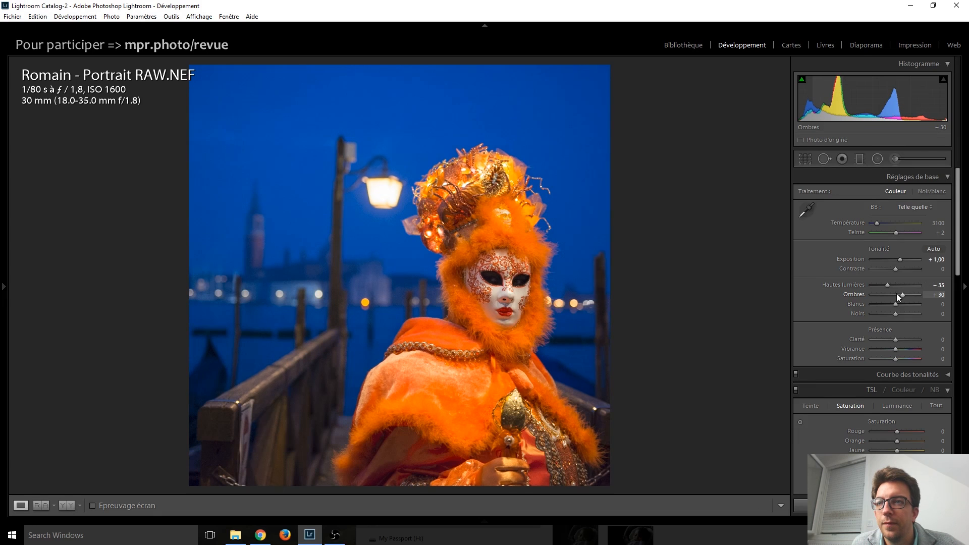
{"action": "key", "text": "Up"}
{"action": "key", "text": "Up"}
{"action": "key", "text": "Up"}
{"action": "key", "text": "Up"}
{"action": "key", "text": "Up"}
{"action": "key", "text": "Up"}
{"action": "key", "text": "Up"}
{"action": "key", "text": "Up"}
{"action": "key", "text": "Up"}
{"action": "key", "text": "Up"}
{"action": "key", "text": "Up"}
{"action": "key", "text": "Up"}
{"action": "key", "text": "Up"}
{"action": "key", "text": "Up"}
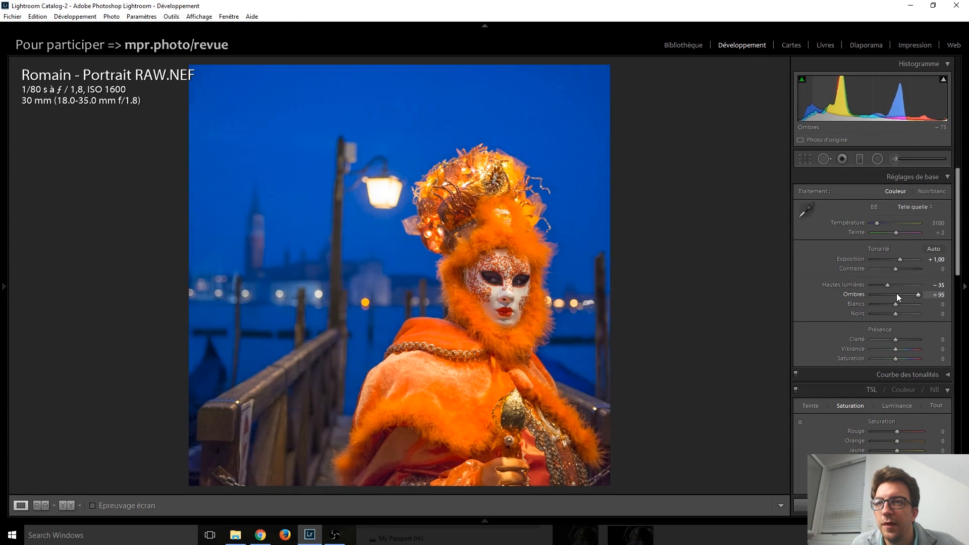
{"action": "left_click", "coordinate": [506, 281]}
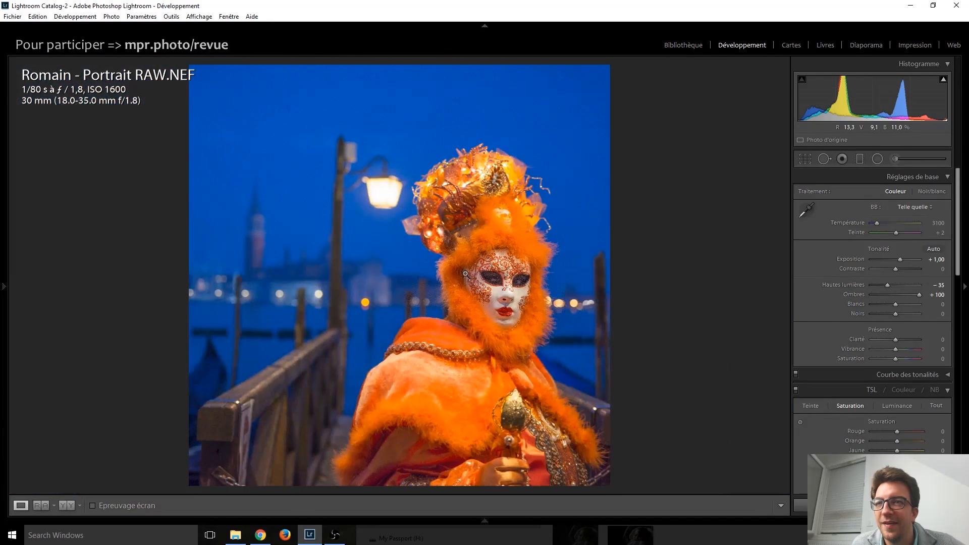
{"action": "left_click", "coordinate": [465, 275]}
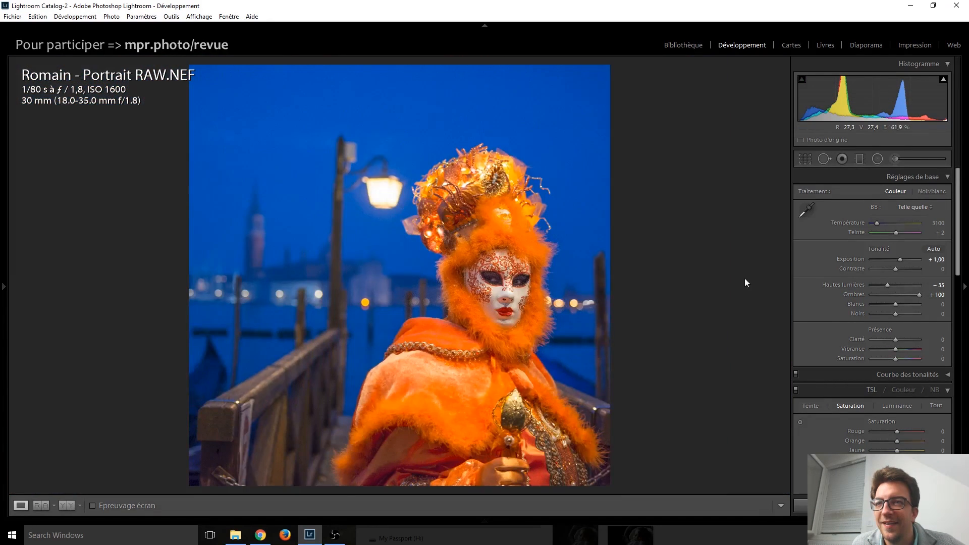
{"action": "double_click", "coordinate": [917, 297]}
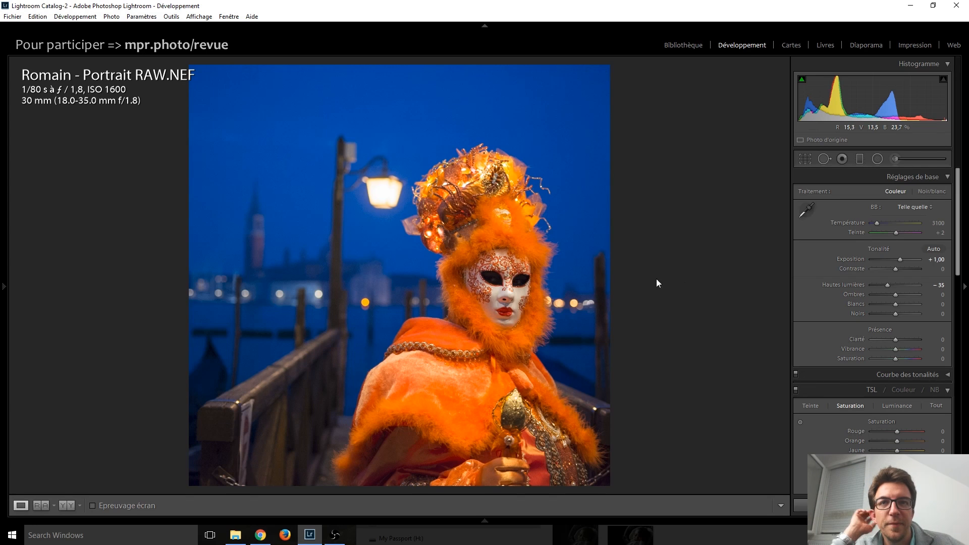
Try raising the Whites above +20 and reset them to 0.
{"action": "key", "text": "Up"}
{"action": "key", "text": "Up"}
{"action": "key", "text": "Up"}
{"action": "key", "text": "Up"}
{"action": "key", "text": "Up"}
{"action": "key", "text": "Up"}
{"action": "key", "text": "Up"}
{"action": "key", "text": "Up"}
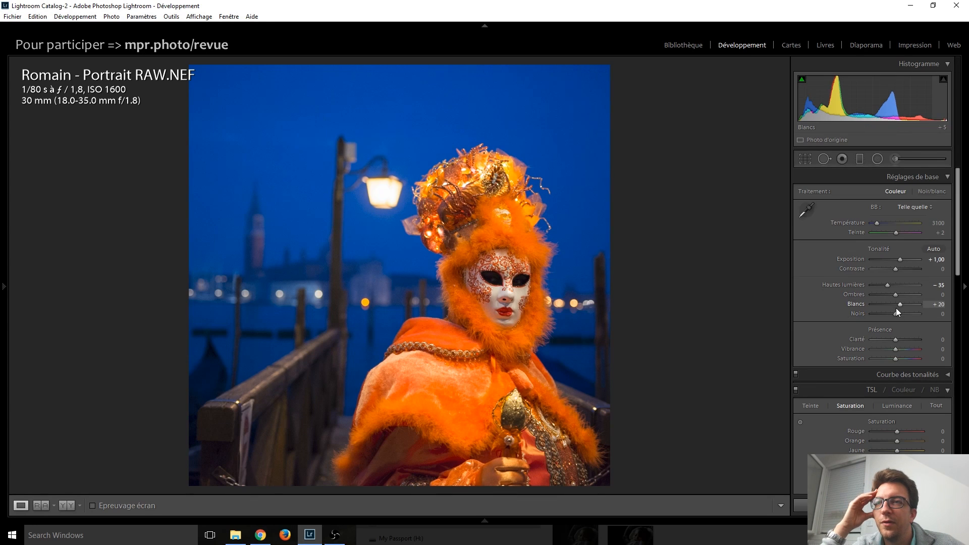
{"action": "key", "text": "Up"}
{"action": "key", "text": "Down"}
{"action": "key", "text": "Down"}
{"action": "key", "text": "Down"}
{"action": "key", "text": "Down"}
{"action": "key", "text": "Down"}
{"action": "key", "text": "Down"}
{"action": "key", "text": "Down"}
{"action": "double_click", "coordinate": [862, 304]}
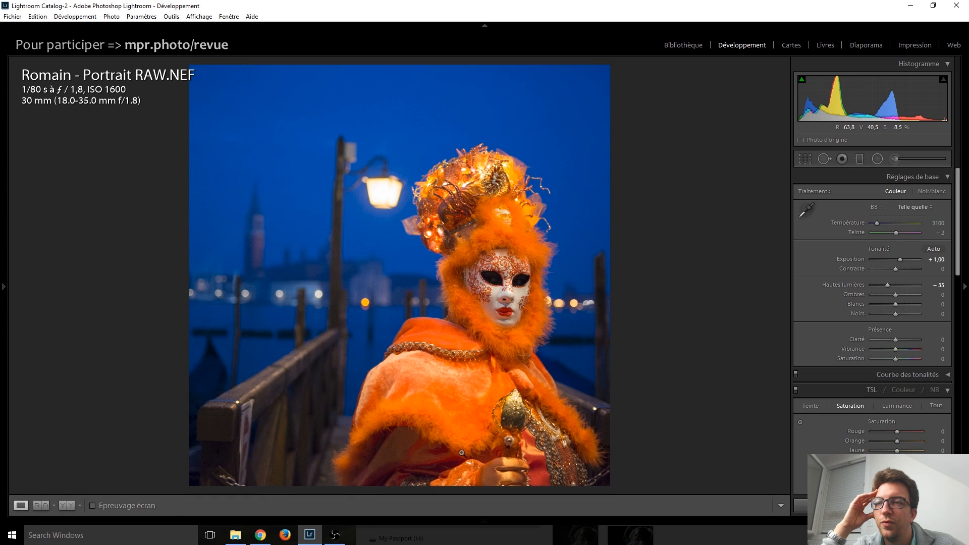
Deepen the dark areas of the portrait by setting the Blacks to -35.
{"action": "key", "text": "Down"}
{"action": "key", "text": "Down"}
{"action": "key", "text": "Down"}
{"action": "key", "text": "Down"}
{"action": "key", "text": "Down"}
{"action": "key", "text": "Down"}
{"action": "key", "text": "Down"}
{"action": "key", "text": "Down"}
{"action": "key", "text": "Down"}
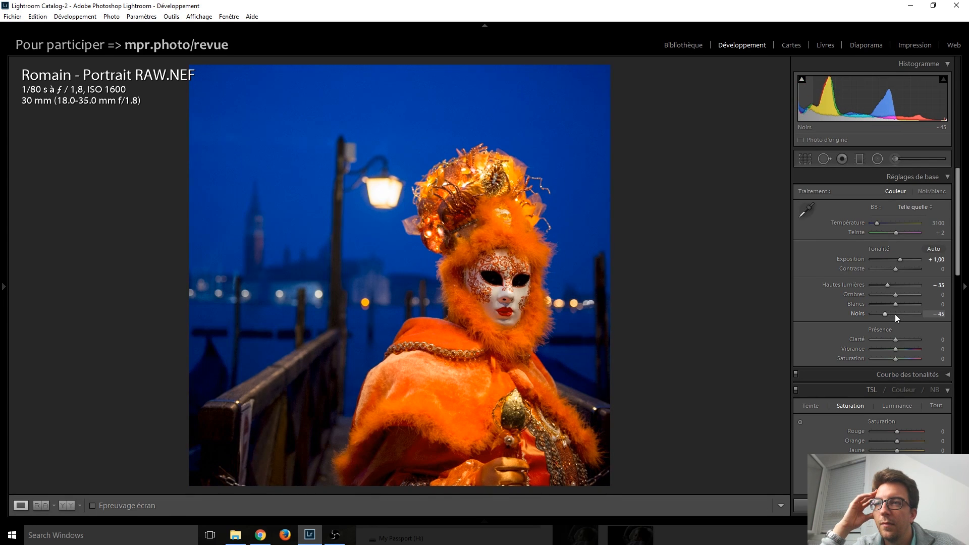
{"action": "key", "text": "Up"}
{"action": "key", "text": "Up"}
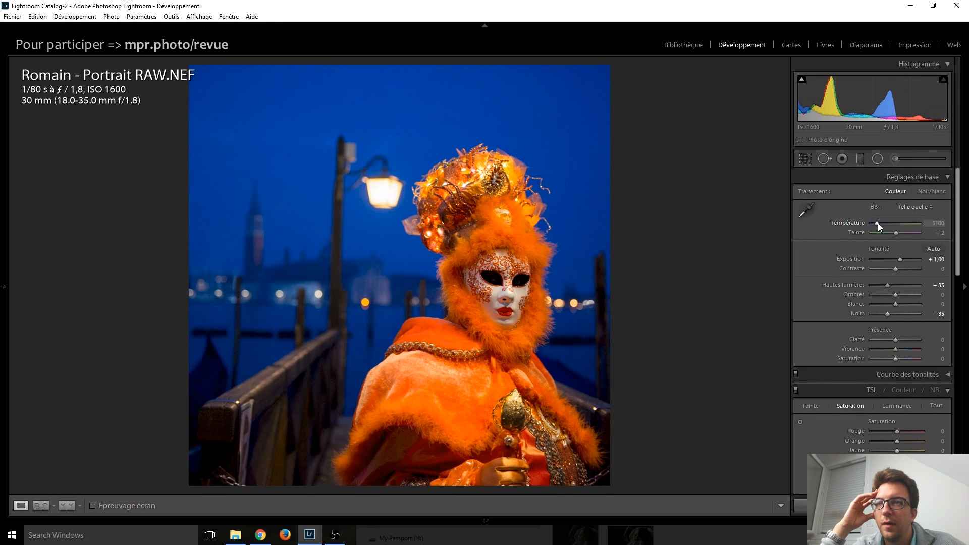
Try warming the white balance to a temperature of 5350 and bring it back to 3100.
{"action": "key", "text": "Up"}
{"action": "key", "text": "Up"}
{"action": "key", "text": "Up"}
{"action": "key", "text": "Up"}
{"action": "key", "text": "Up"}
{"action": "key", "text": "Up"}
{"action": "key", "text": "Up"}
{"action": "key", "text": "Up"}
{"action": "key", "text": "Up"}
{"action": "key", "text": "Up"}
{"action": "key", "text": "Up"}
{"action": "key", "text": "Up"}
{"action": "key", "text": "Up"}
{"action": "key", "text": "Up"}
{"action": "key", "text": "Up"}
{"action": "key", "text": "Up"}
{"action": "key", "text": "Up"}
{"action": "key", "text": "Up"}
{"action": "key", "text": "Up"}
{"action": "key", "text": "Up"}
{"action": "key", "text": "Up"}
{"action": "key", "text": "Up"}
{"action": "key", "text": "Up"}
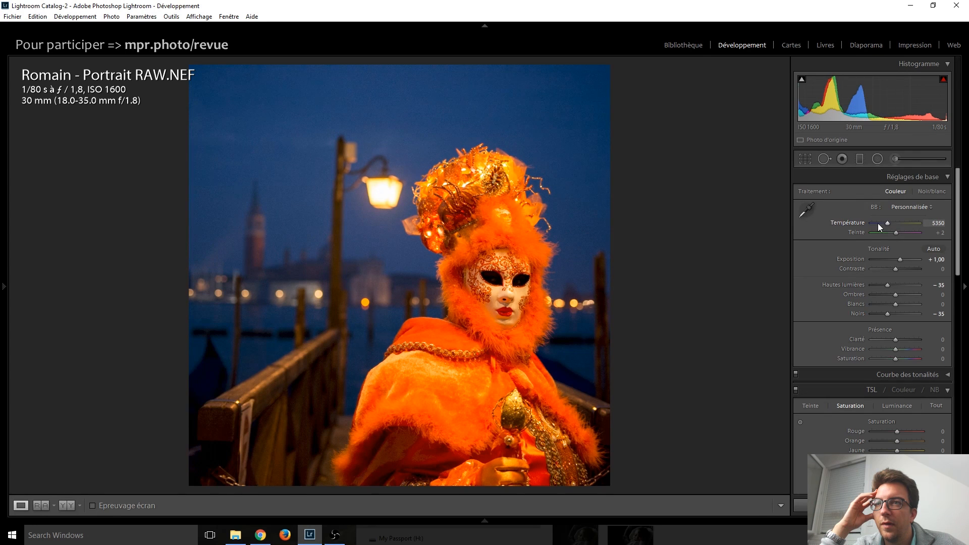
{"action": "key", "text": "Down"}
{"action": "key", "text": "Down"}
{"action": "key", "text": "Down"}
{"action": "key", "text": "Down"}
{"action": "key", "text": "Down"}
{"action": "key", "text": "Down"}
{"action": "key", "text": "Down"}
{"action": "key", "text": "Down"}
{"action": "key", "text": "Down"}
{"action": "key", "text": "Down"}
{"action": "key", "text": "Down"}
{"action": "key", "text": "Down"}
{"action": "key", "text": "Down"}
{"action": "key", "text": "Down"}
{"action": "key", "text": "Down"}
{"action": "key", "text": "Down"}
{"action": "key", "text": "Down"}
{"action": "key", "text": "Down"}
{"action": "key", "text": "Down"}
{"action": "key", "text": "Down"}
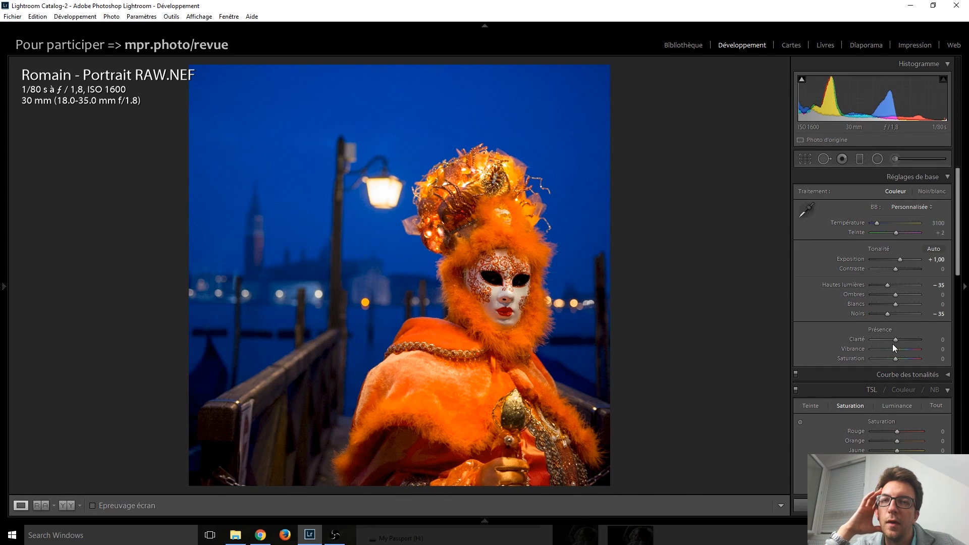
Try global Clarity values such as +40 and +30 on the portrait, and reset the Clarity to 0.
{"action": "key", "text": "Up"}
{"action": "key", "text": "Up"}
{"action": "key", "text": "Up"}
{"action": "key", "text": "Up"}
{"action": "key", "text": "Up"}
{"action": "key", "text": "Up"}
{"action": "key", "text": "Up"}
{"action": "key", "text": "Up"}
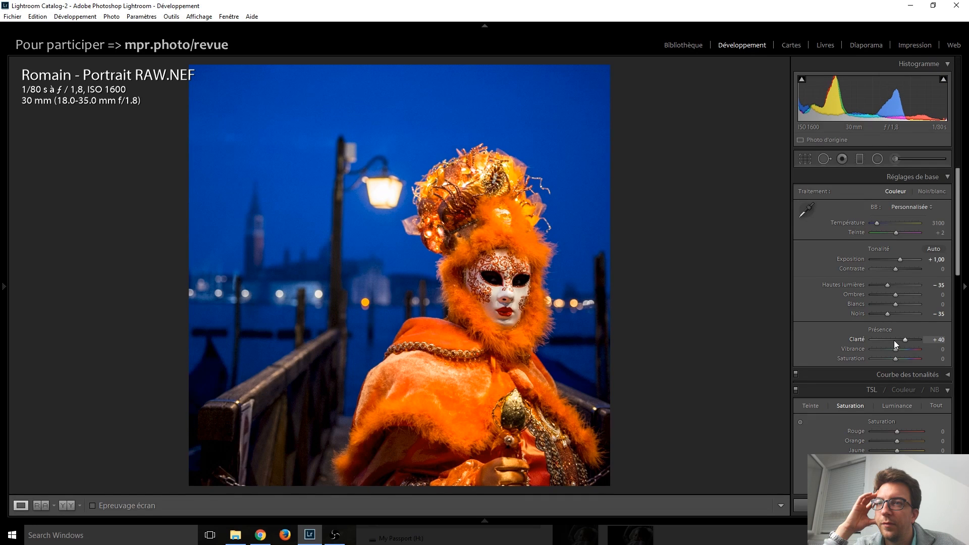
{"action": "key", "text": "Up"}
{"action": "key", "text": "Up"}
{"action": "key", "text": "Down"}
{"action": "key", "text": "Down"}
{"action": "key", "text": "Down"}
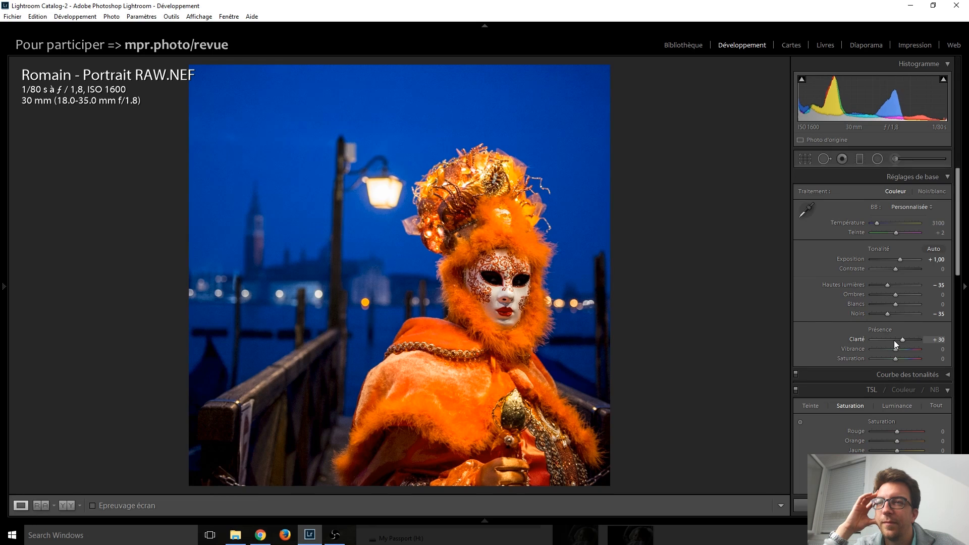
{"action": "double_click", "coordinate": [898, 339]}
Brush a new local adjustment with Clarity 24 over the headdress and costume, with the effects reset and brush size 25.
{"action": "left_click", "coordinate": [896, 160]}
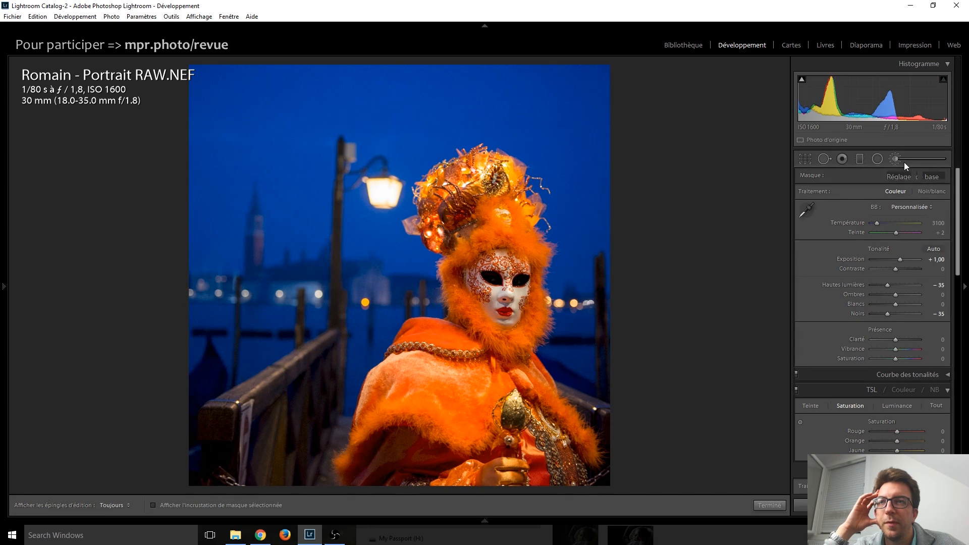
{"action": "double_click", "coordinate": [808, 195]}
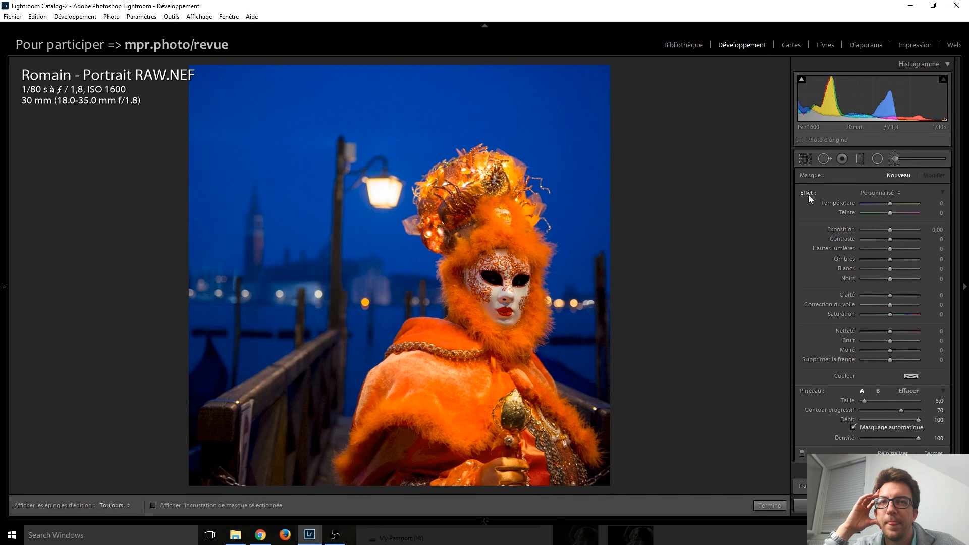
{"action": "left_click_drag", "start_coordinate": [890, 293], "coordinate": [900, 295]}
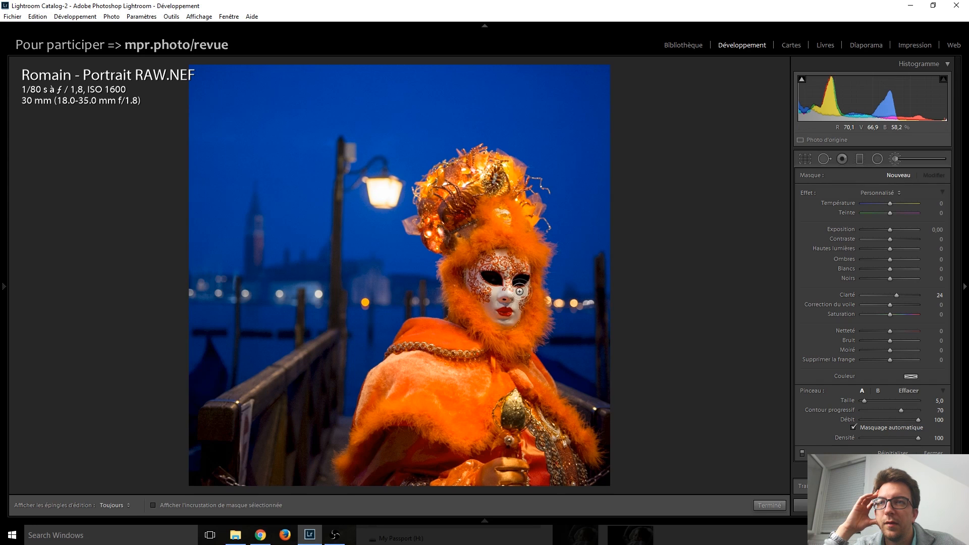
{"action": "scroll", "coordinate": [510, 284], "scroll_direction": "up", "scroll_amount": 10}
{"action": "key", "text": "h"}
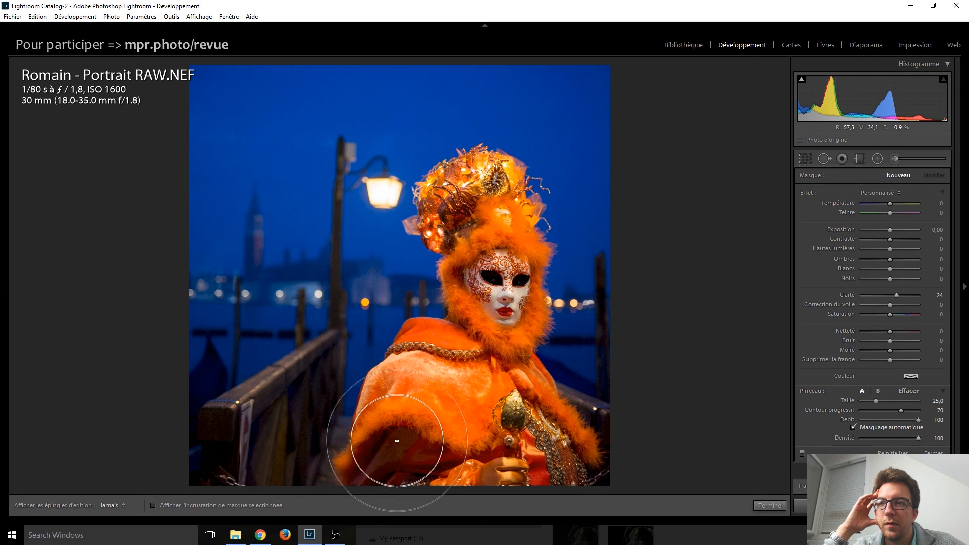
{"action": "key", "text": "h"}
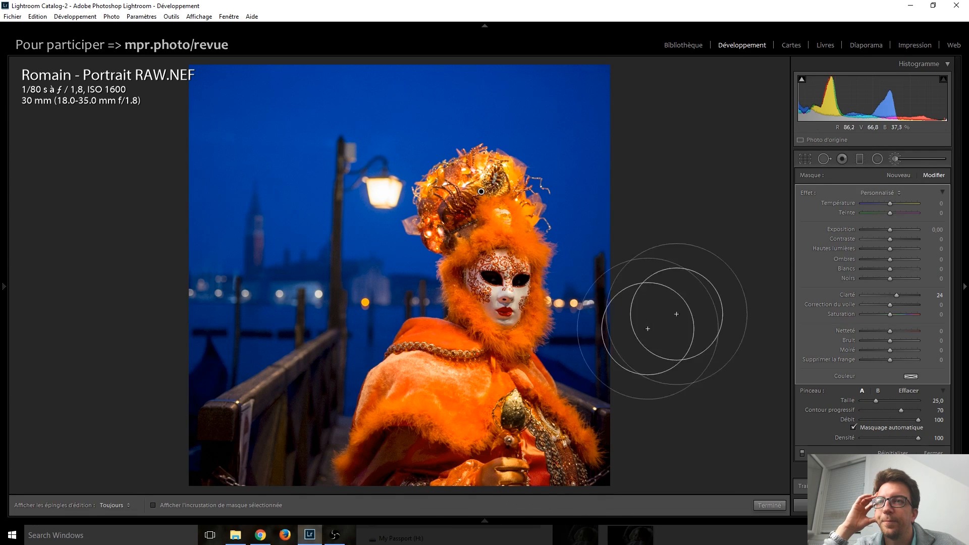
{"action": "left_click", "coordinate": [901, 159]}
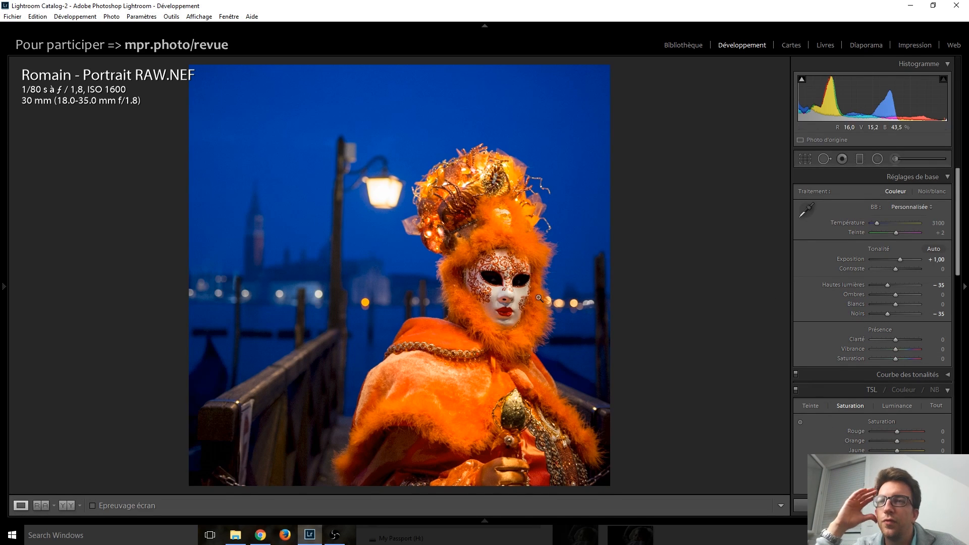
Paint a new local adjustment with Shadows 62 inside both eye openings of the mask, using brush size 14.
{"action": "left_click", "coordinate": [489, 279]}
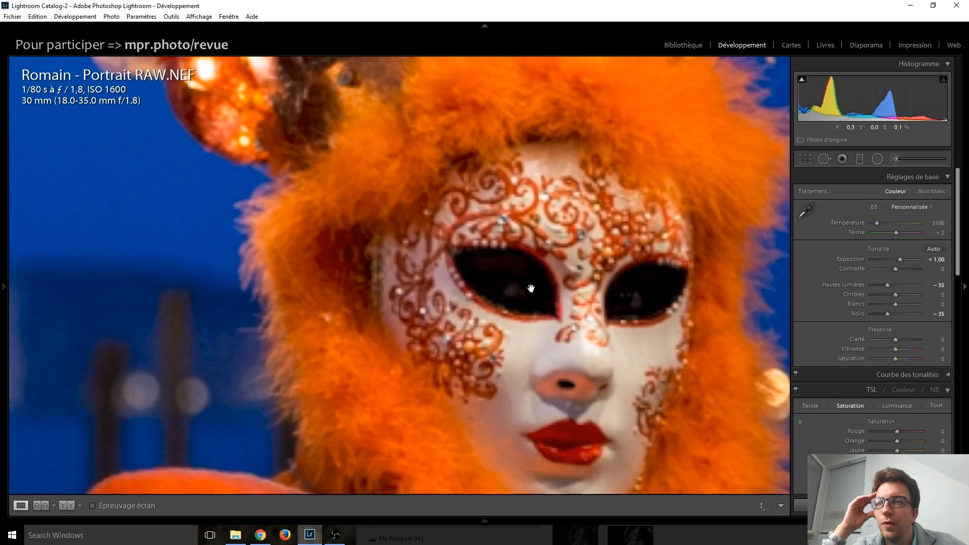
{"action": "left_click_drag", "start_coordinate": [530, 284], "coordinate": [401, 309]}
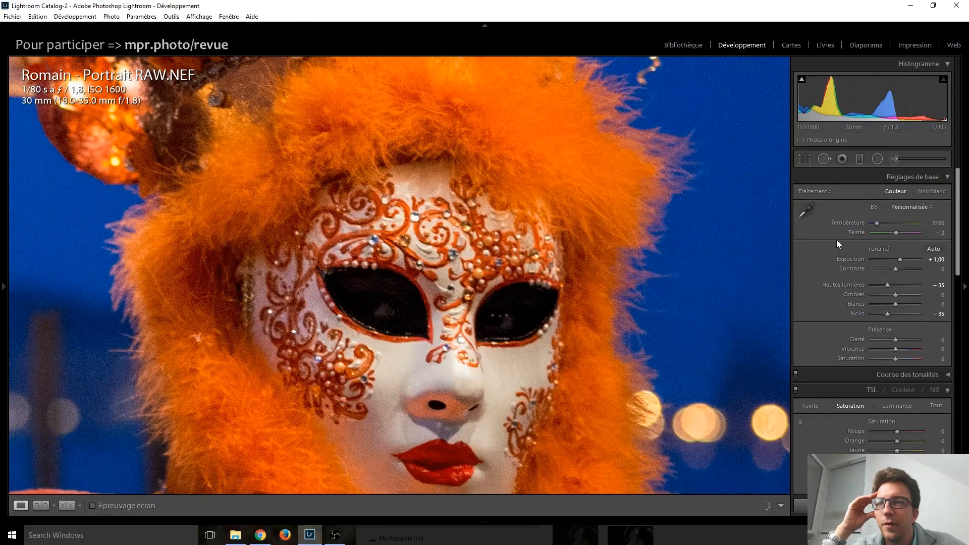
{"action": "left_click", "coordinate": [361, 322]}
{"action": "key", "text": "z"}
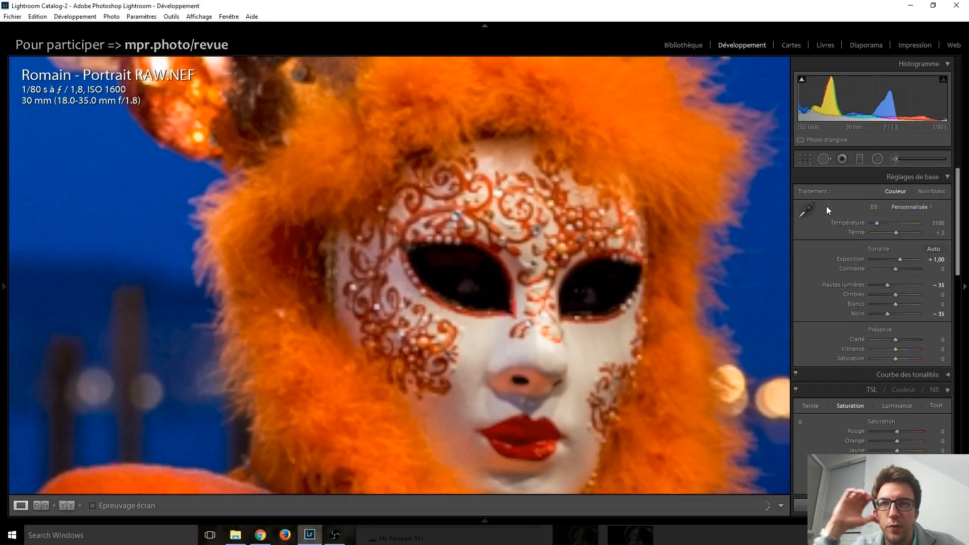
{"action": "left_click", "coordinate": [911, 159]}
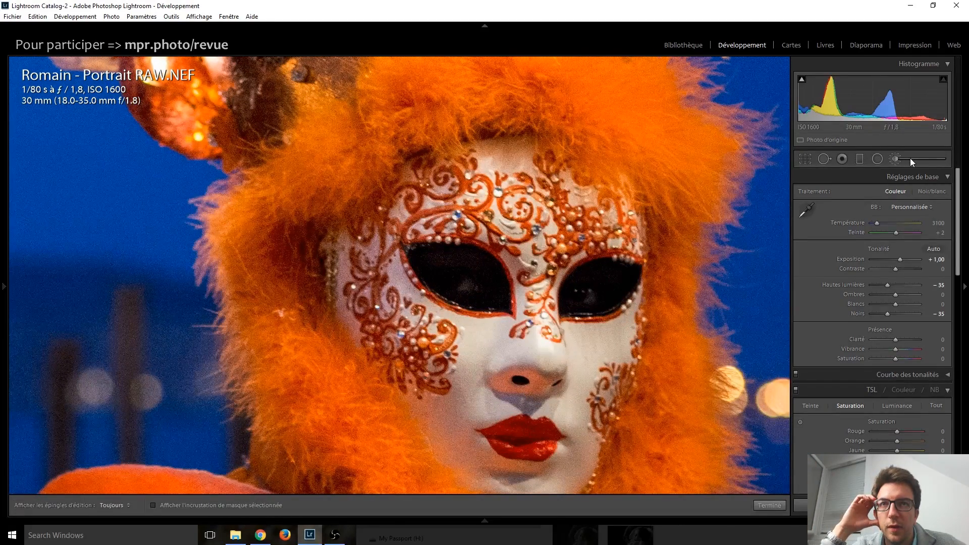
{"action": "left_click_drag", "start_coordinate": [890, 259], "coordinate": [902, 261]}
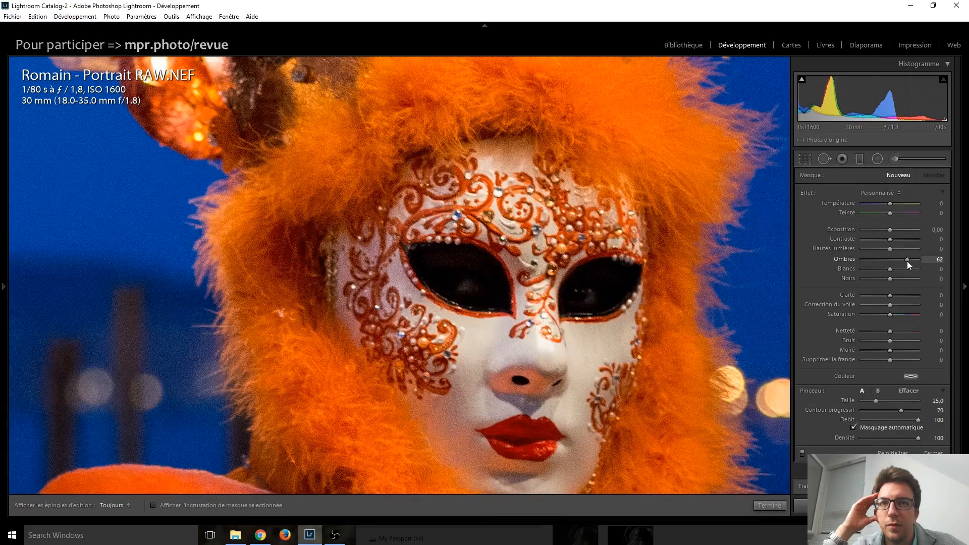
{"action": "scroll", "coordinate": [470, 279], "scroll_direction": "down", "scroll_amount": 3}
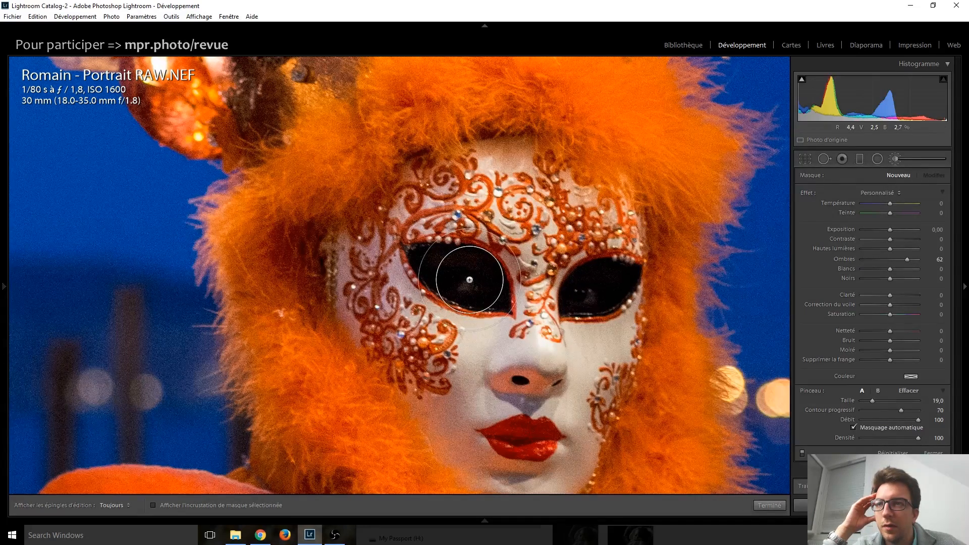
{"action": "scroll", "coordinate": [464, 279], "scroll_direction": "down", "scroll_amount": 2}
{"action": "left_click_drag", "start_coordinate": [464, 278], "coordinate": [456, 278]}
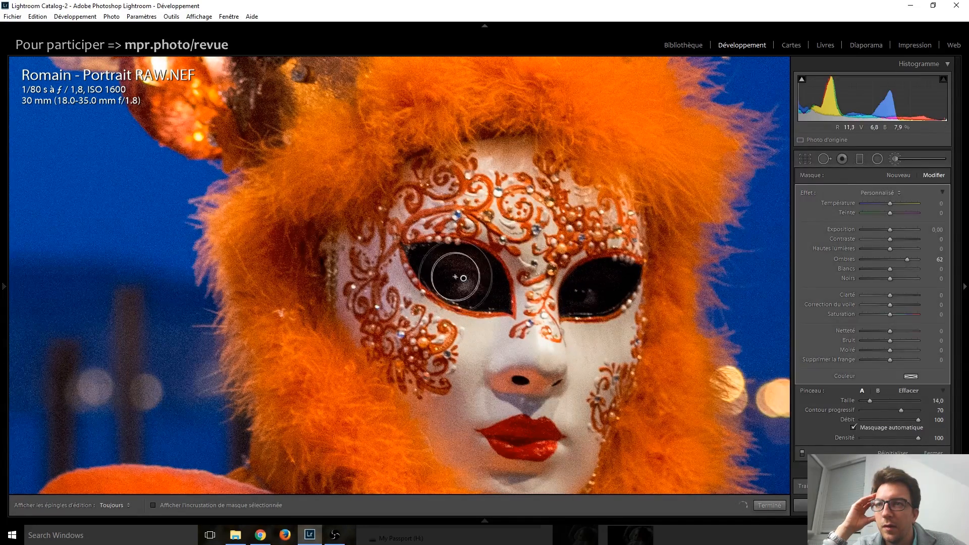
{"action": "left_click_drag", "start_coordinate": [580, 293], "coordinate": [587, 291]}
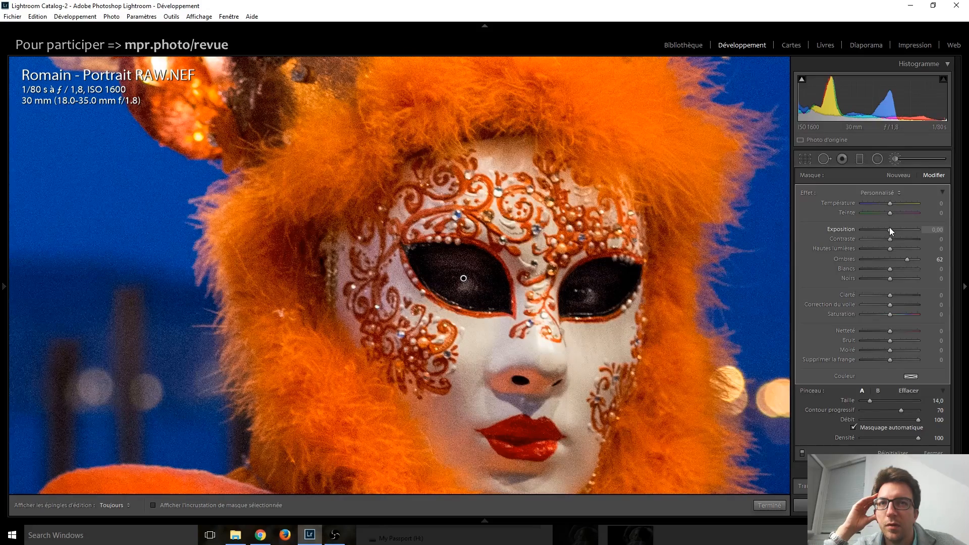
Try an Exposure of 0.40 on the eyes' brush adjustment and check the eyes in the full and magnified views.
{"action": "left_click_drag", "start_coordinate": [890, 227], "coordinate": [891, 228]}
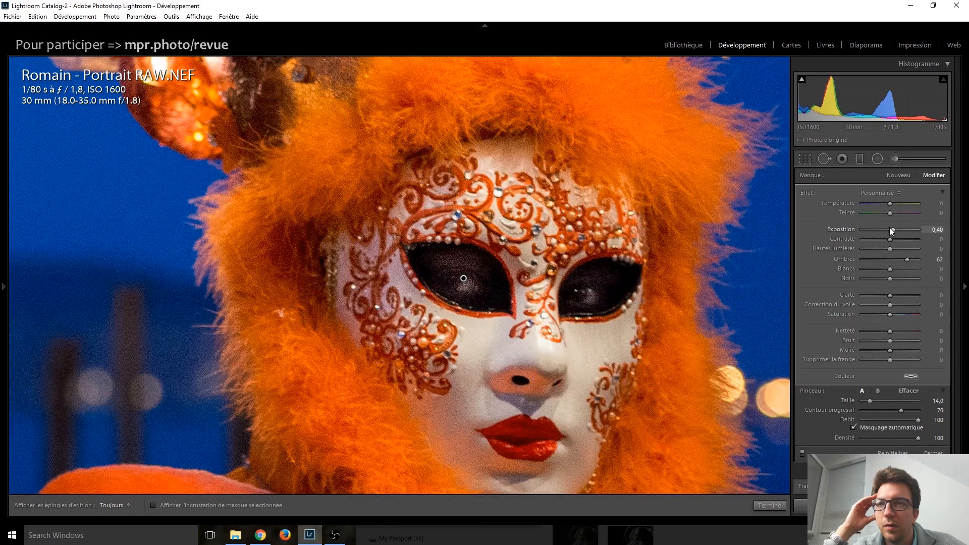
{"action": "left_click", "coordinate": [895, 159]}
{"action": "left_click", "coordinate": [695, 363]}
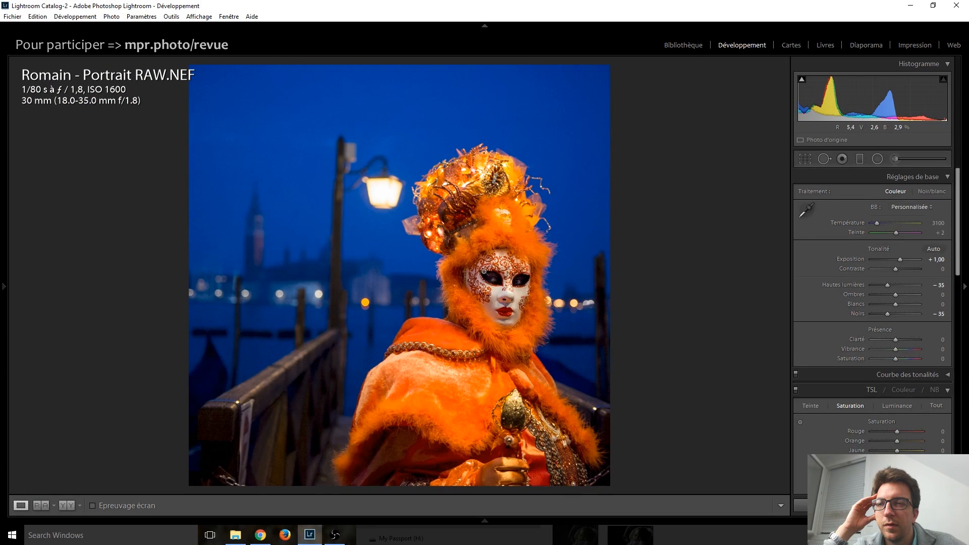
{"action": "left_click", "coordinate": [483, 271]}
{"action": "left_click", "coordinate": [474, 342]}
{"action": "left_click", "coordinate": [500, 293]}
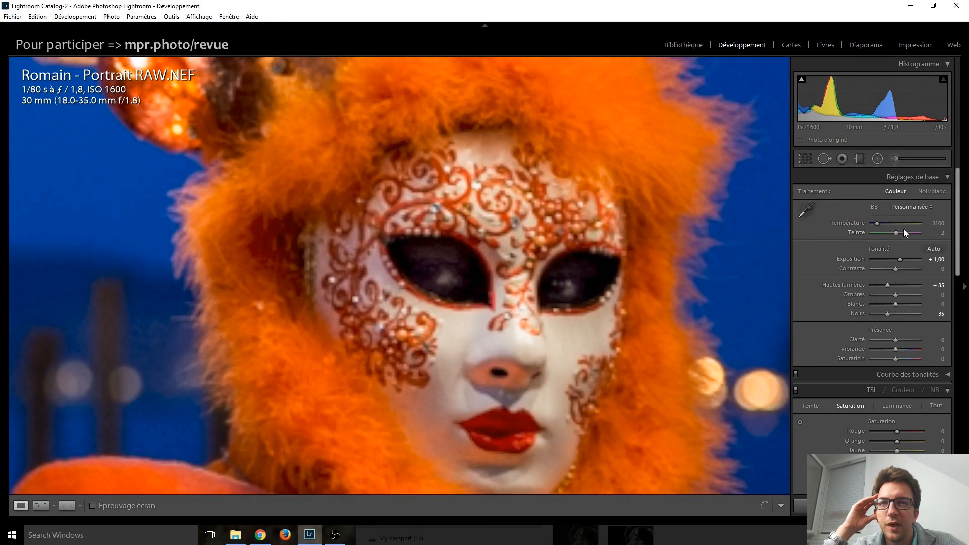
Soften the eyes' existing brush adjustment to Shadows 36 and Exposure 0.20, and close the brush.
{"action": "left_click", "coordinate": [895, 159]}
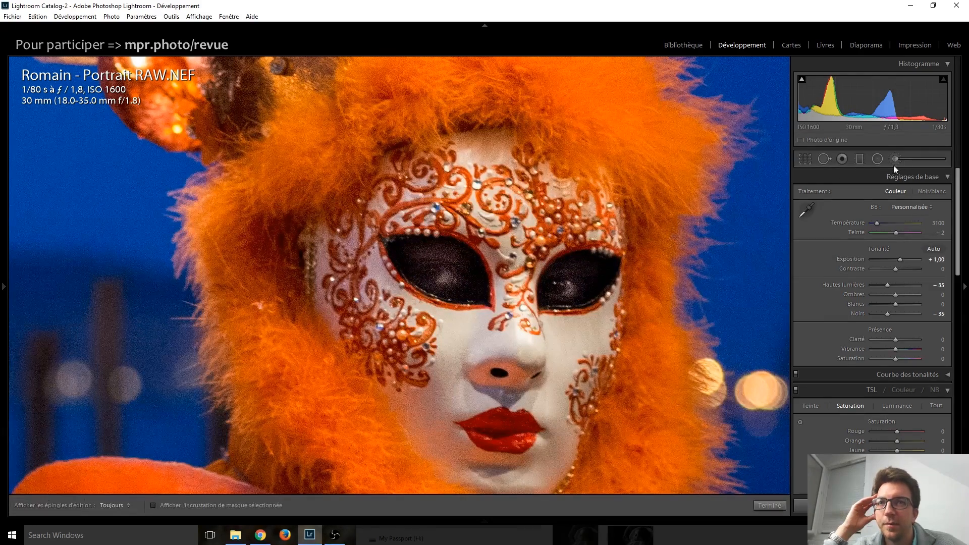
{"action": "left_click", "coordinate": [442, 271]}
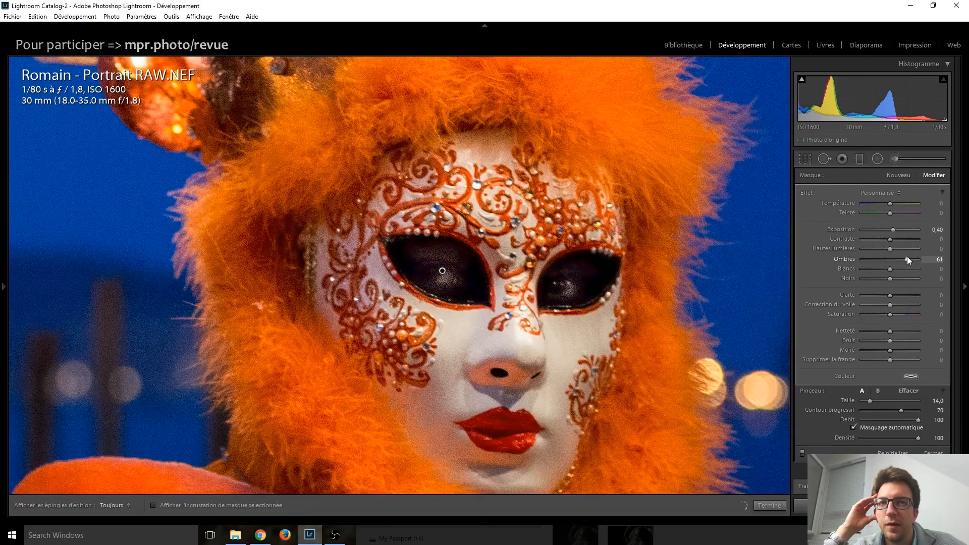
{"action": "left_click_drag", "start_coordinate": [907, 257], "coordinate": [900, 259]}
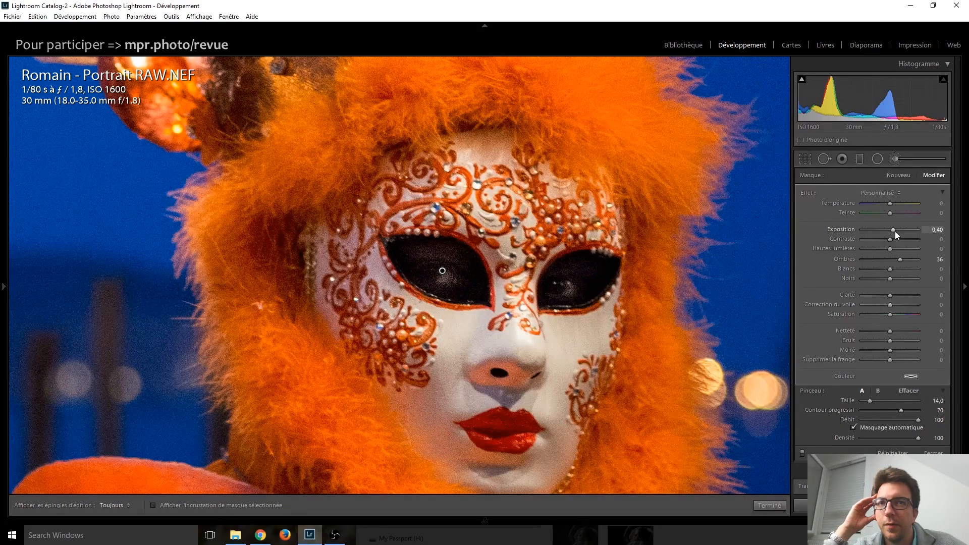
{"action": "left_click", "coordinate": [891, 161]}
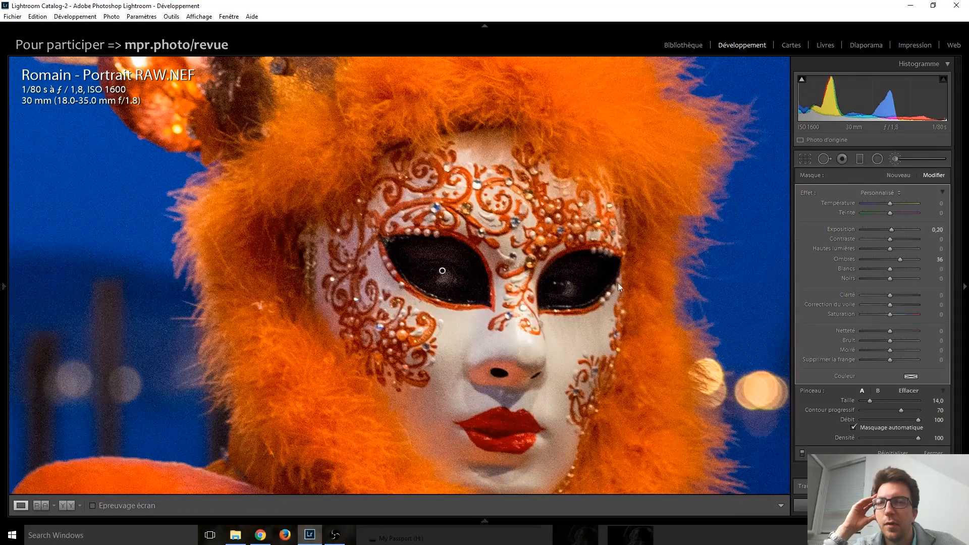
{"action": "left_click", "coordinate": [610, 287]}
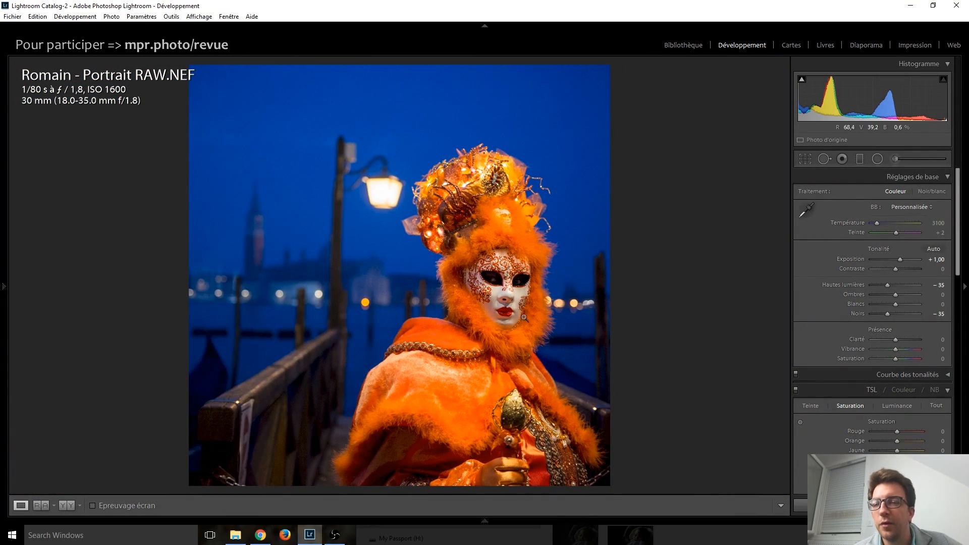
Brighten the mask's white face with a new brush adjustment at size 29, using Whites 36 and Exposure 0.30.
{"action": "left_click", "coordinate": [921, 159]}
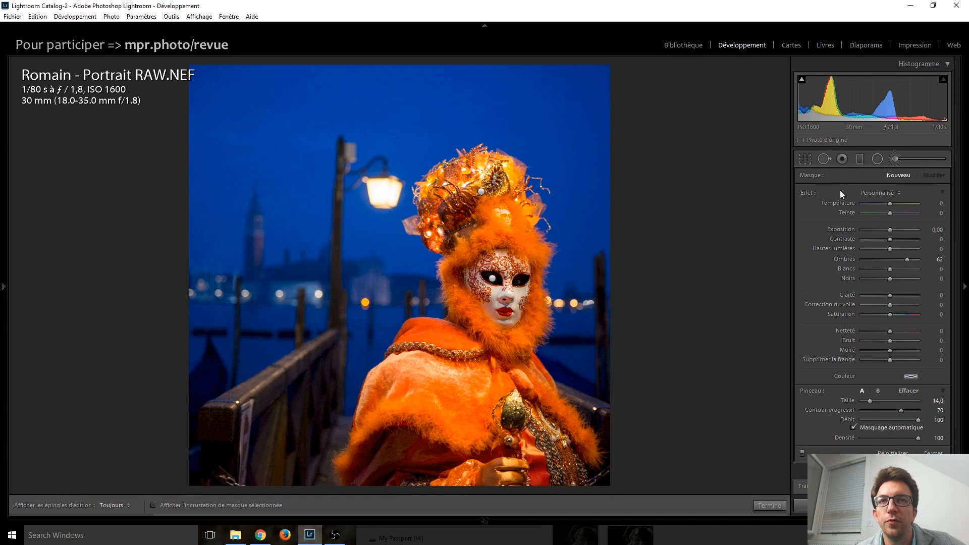
{"action": "double_click", "coordinate": [810, 192]}
{"action": "left_click_drag", "start_coordinate": [891, 269], "coordinate": [900, 269]}
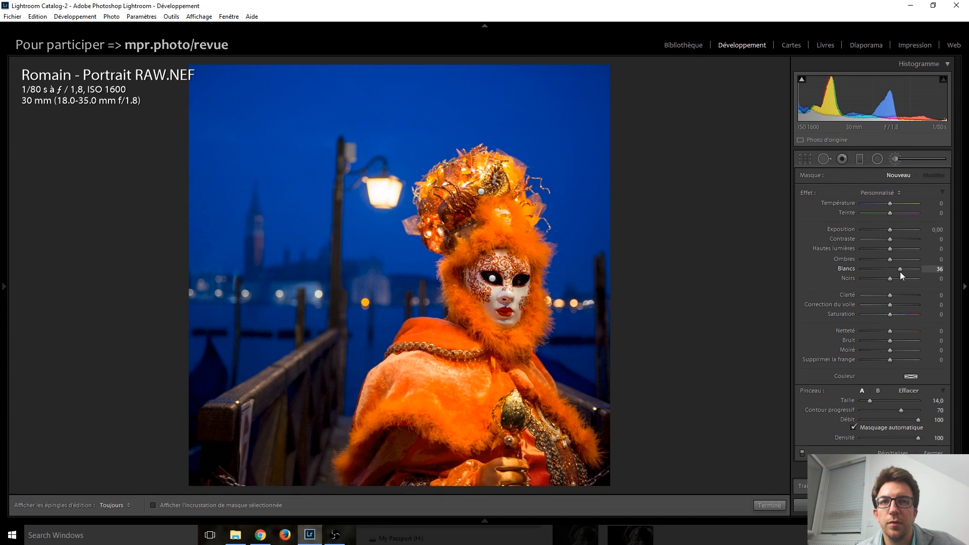
{"action": "scroll", "coordinate": [506, 290], "scroll_direction": "up", "scroll_amount": 5}
{"action": "left_click", "coordinate": [503, 289]}
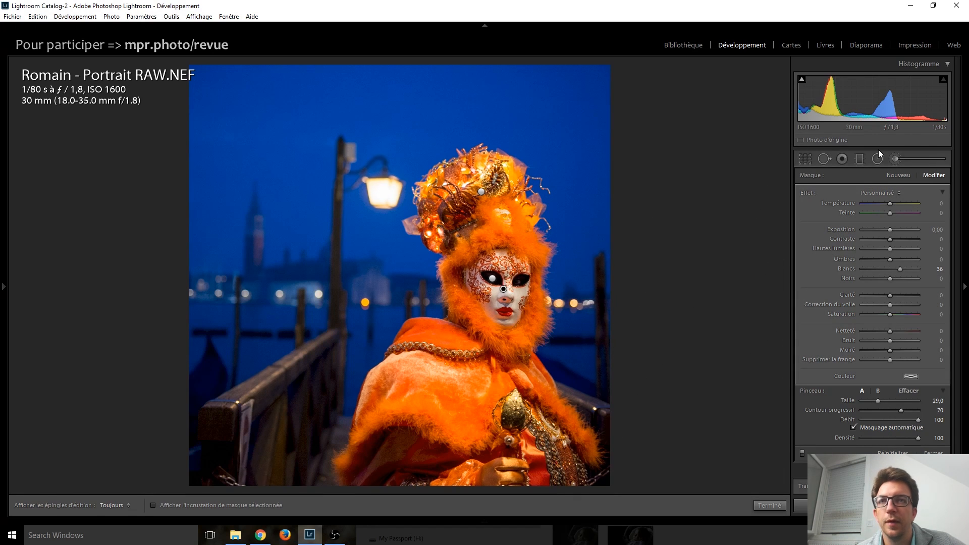
{"action": "left_click_drag", "start_coordinate": [889, 230], "coordinate": [889, 231]}
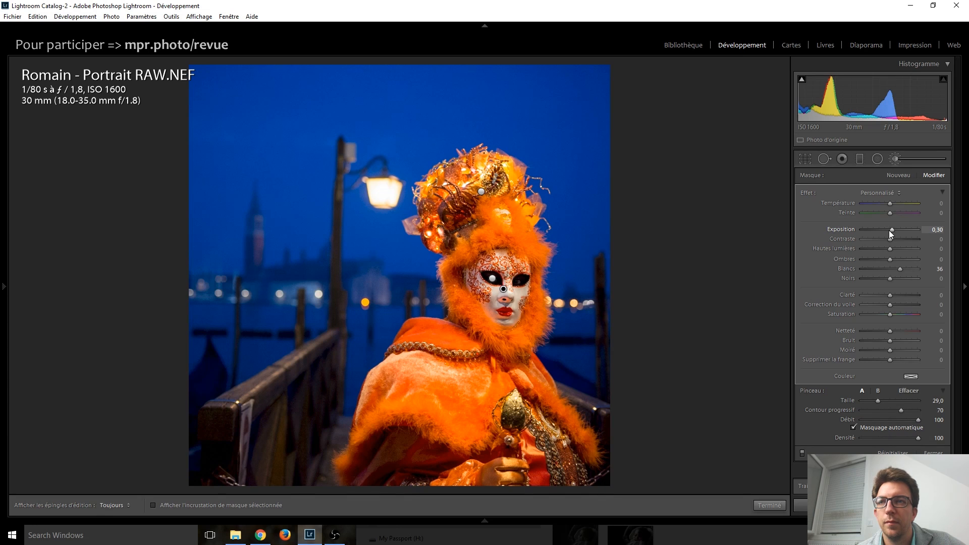
{"action": "left_click", "coordinate": [893, 160]}
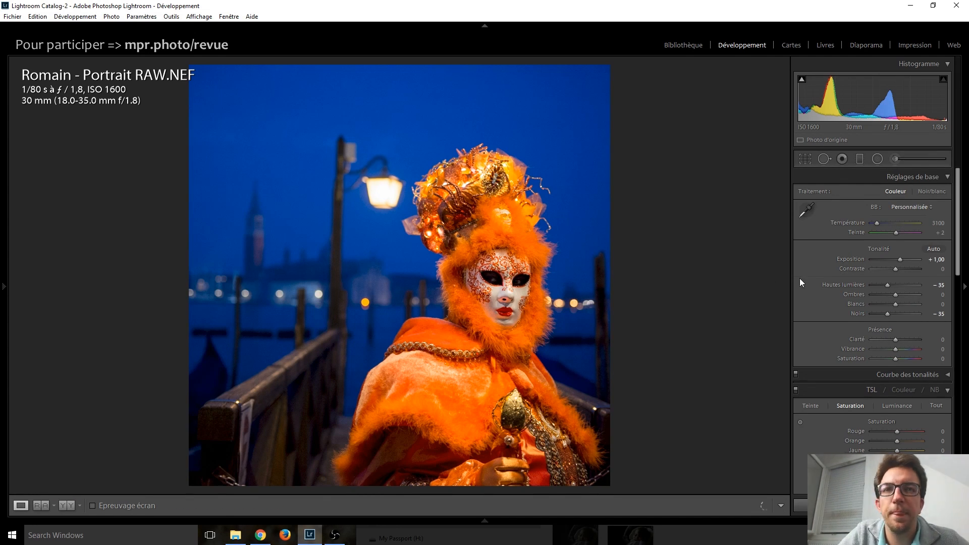
Darken the portrait's corners by setting the post-crop vignette amount to -20.
{"action": "scroll", "coordinate": [817, 292], "scroll_direction": "down", "scroll_amount": 6}
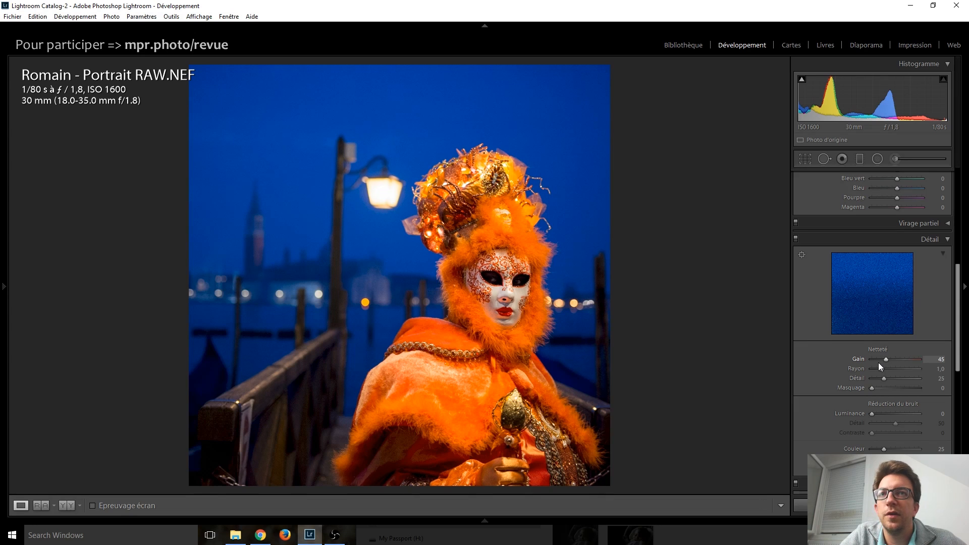
{"action": "scroll", "coordinate": [809, 347], "scroll_direction": "down", "scroll_amount": 5}
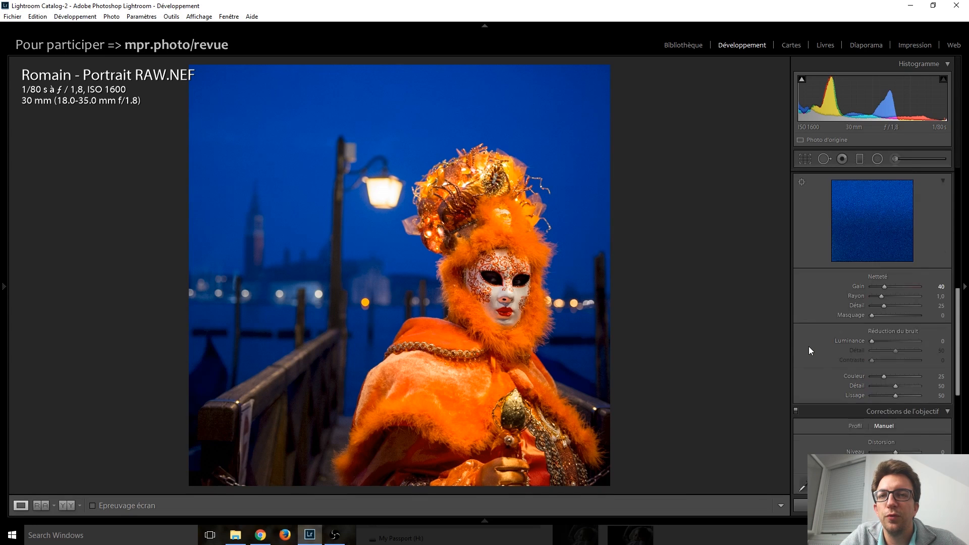
{"action": "scroll", "coordinate": [813, 320], "scroll_direction": "down", "scroll_amount": 3}
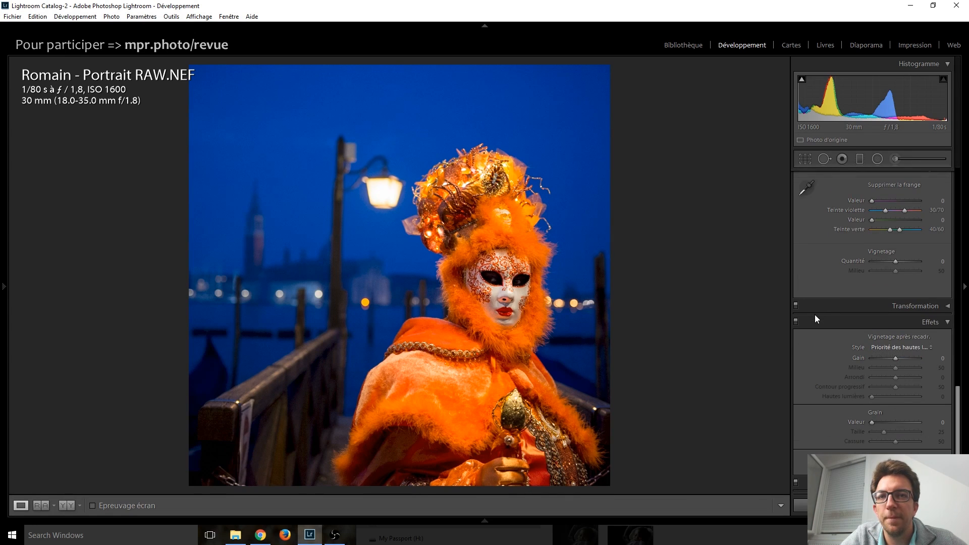
{"action": "key", "text": "Down"}
{"action": "key", "text": "Down"}
{"action": "key", "text": "Down"}
{"action": "key", "text": "Down"}
{"action": "key", "text": "Down"}
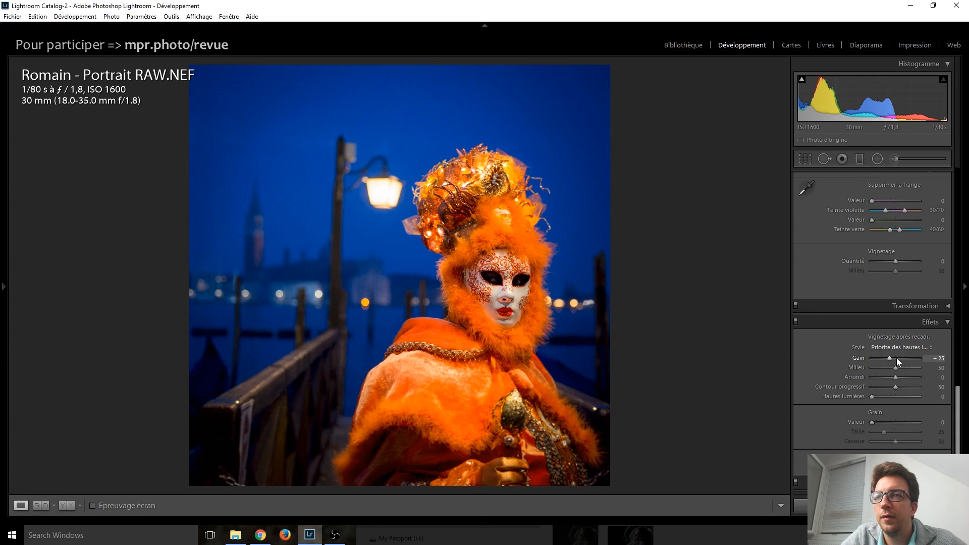
{"action": "key", "text": "Down"}
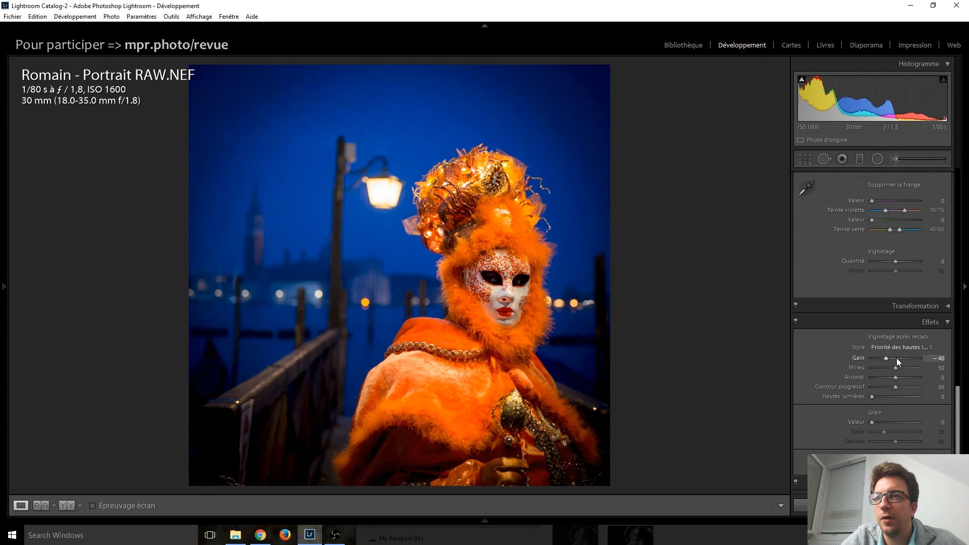
{"action": "key", "text": "Up"}
{"action": "key", "text": "Up"}
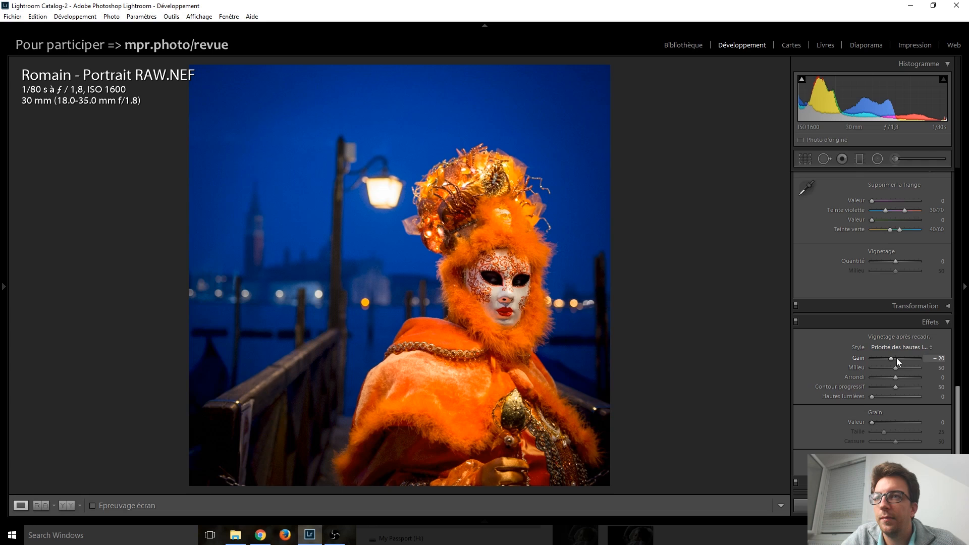
Raise the portrait's global Exposure to +1.20 and open the JPG version of the photo.
{"action": "scroll", "coordinate": [832, 343], "scroll_direction": "up", "scroll_amount": 12}
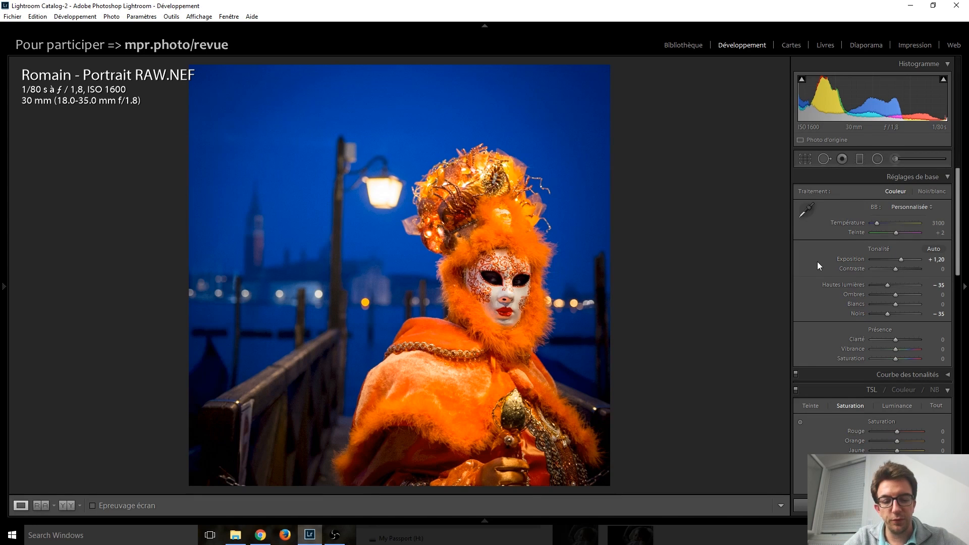
{"action": "key", "text": "Right"}
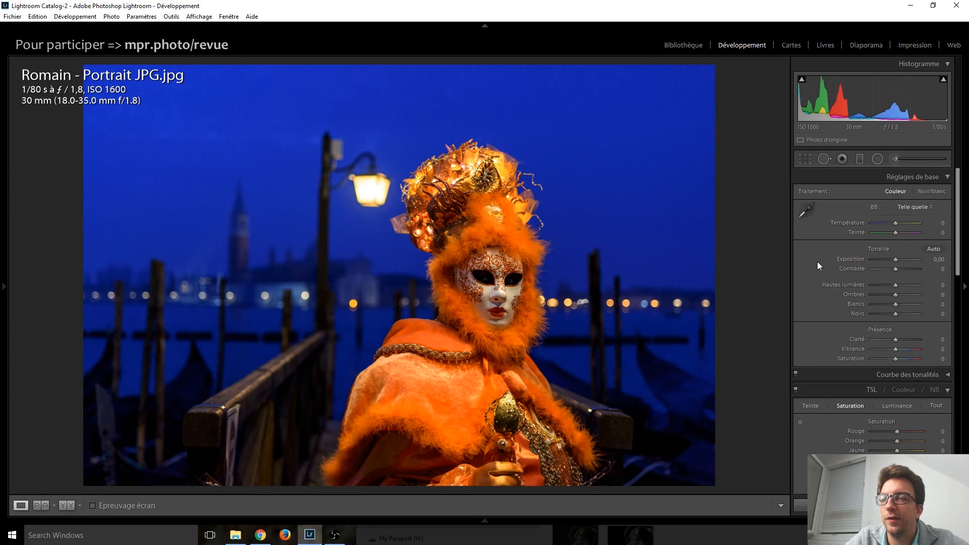
Compare the mask portrait's RAW and JPG versions, and open the RAW photo of the harbour with fishing nets.
{"action": "key", "text": "Left"}
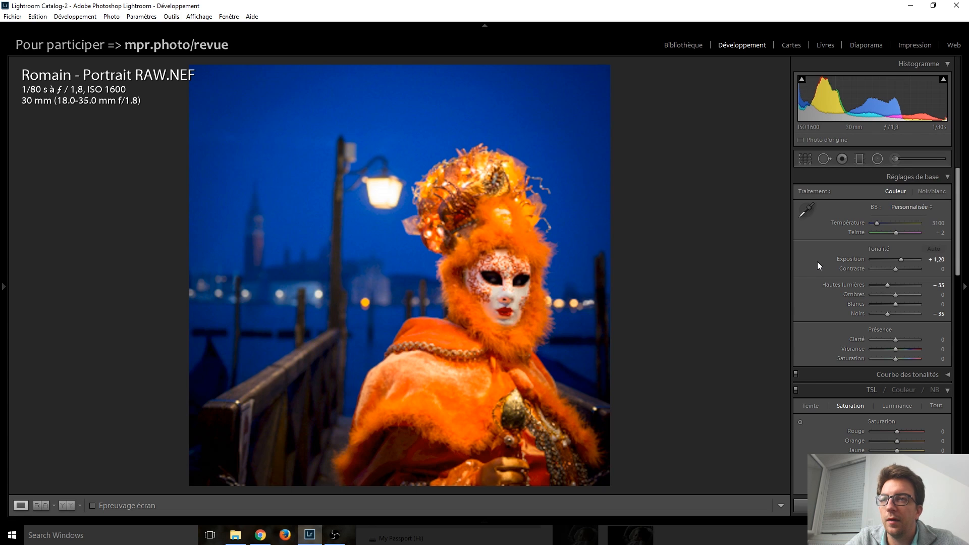
{"action": "key", "text": "Right"}
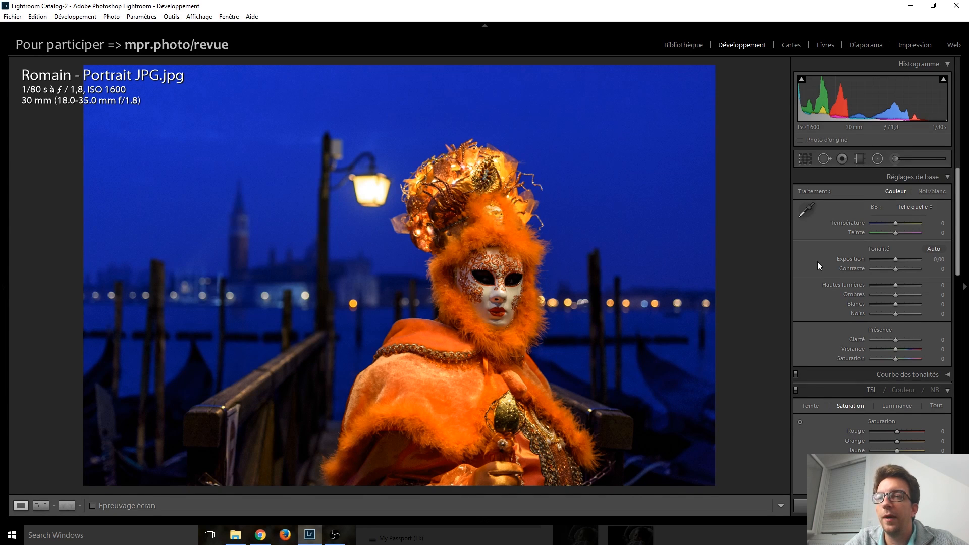
{"action": "key", "text": "Right"}
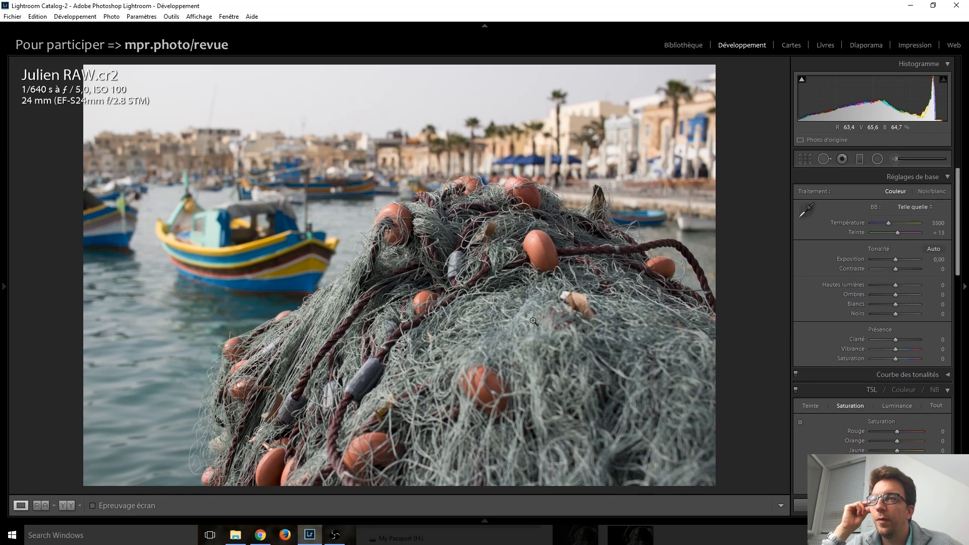
Crop the harbour photo to a 16 x 9 aspect ratio, reposition the image within the frame and apply the crop.
{"action": "left_click", "coordinate": [805, 159]}
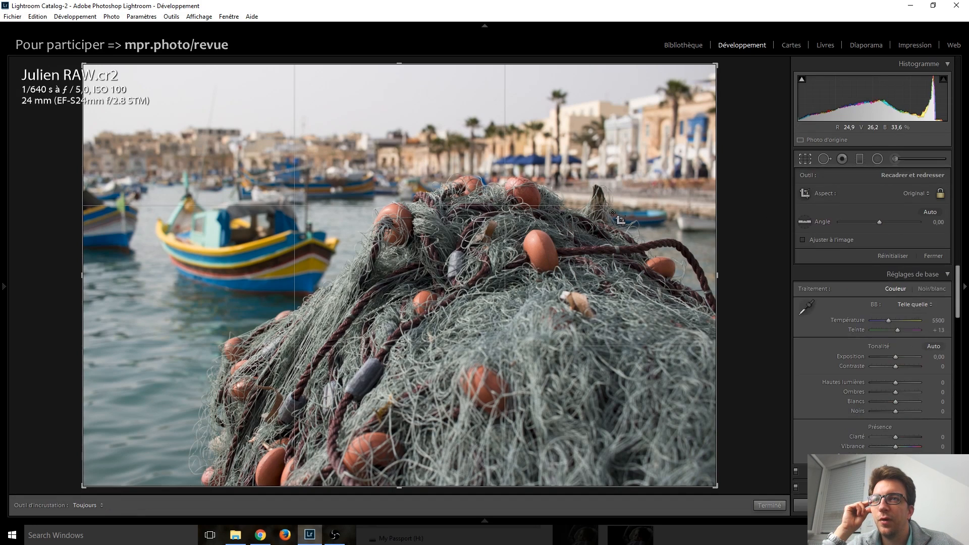
{"action": "left_click", "coordinate": [929, 195]}
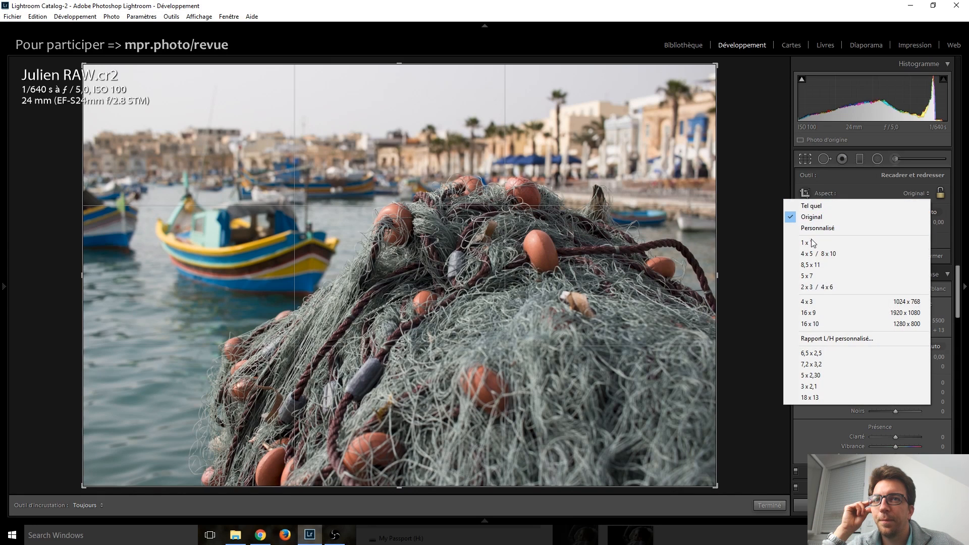
{"action": "left_click", "coordinate": [813, 314]}
{"action": "left_click_drag", "start_coordinate": [387, 252], "coordinate": [421, 350]}
{"action": "key", "text": "Return"}
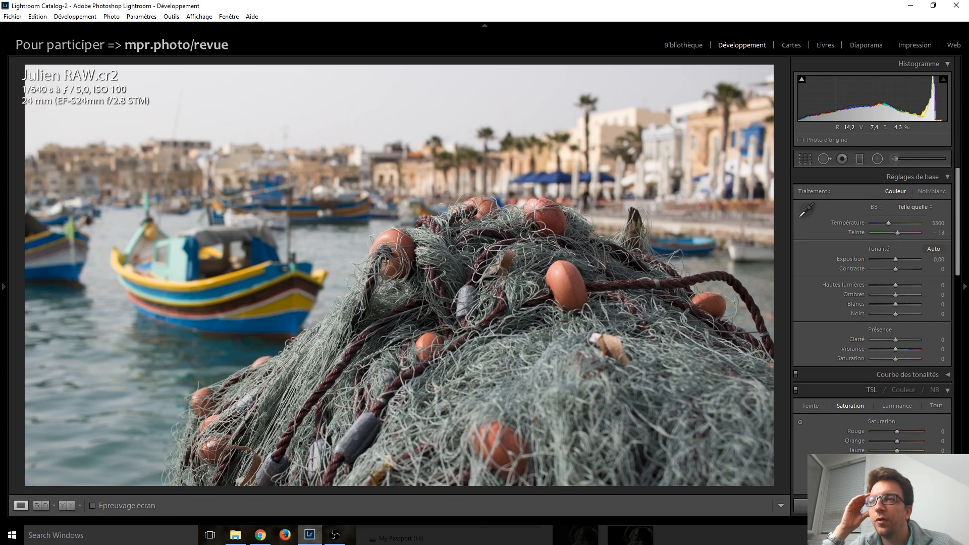
Unlock the crop's aspect ratio and crop the harbour photo to a wider panoramic format with less sky and net.
{"action": "left_click", "coordinate": [805, 159]}
{"action": "left_click", "coordinate": [940, 194]}
{"action": "left_click_drag", "start_coordinate": [404, 451], "coordinate": [399, 409]}
{"action": "key", "text": "Return"}
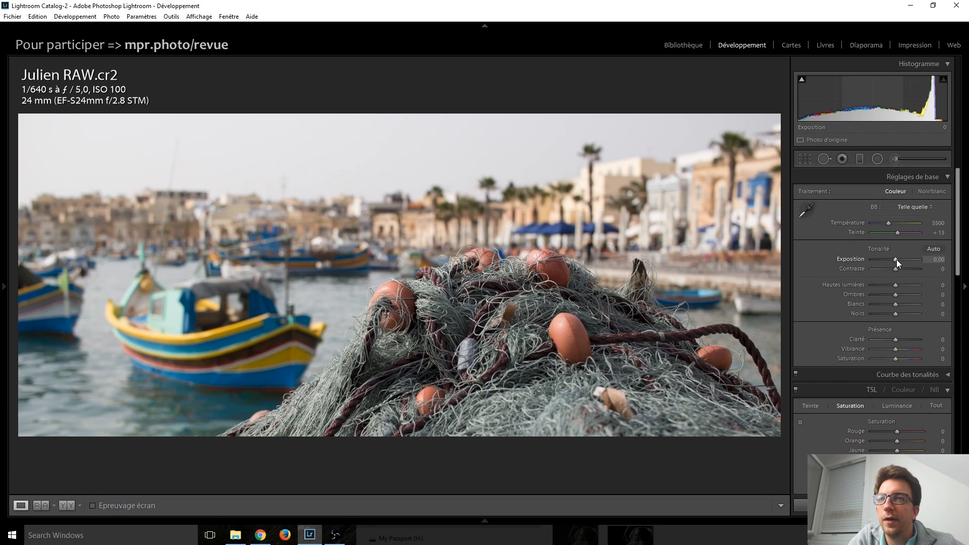
Set the harbour photo's Exposure to +0.30, Highlights to -15 and Shadows to +50.
{"action": "scroll", "coordinate": [897, 259], "scroll_direction": "up", "scroll_amount": 4}
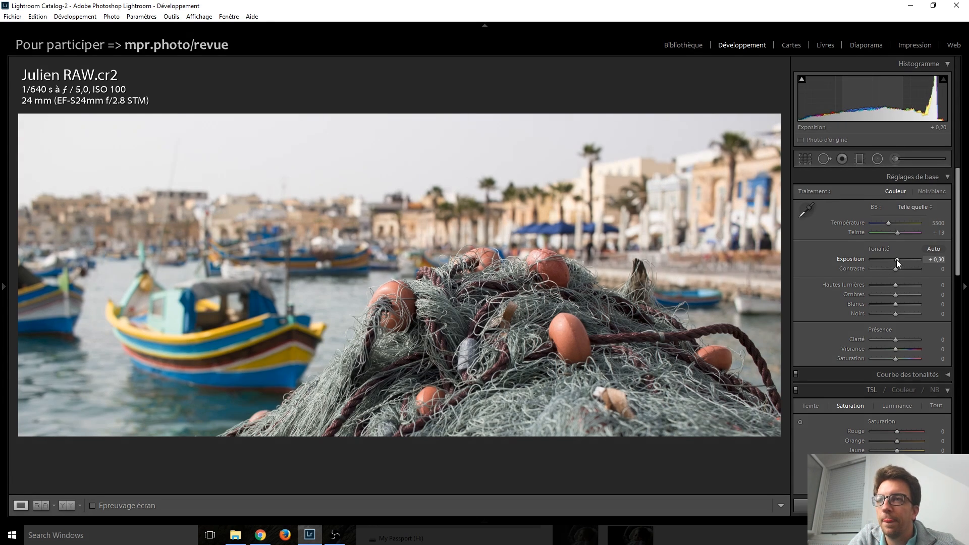
{"action": "scroll", "coordinate": [896, 259], "scroll_direction": "down", "scroll_amount": 1}
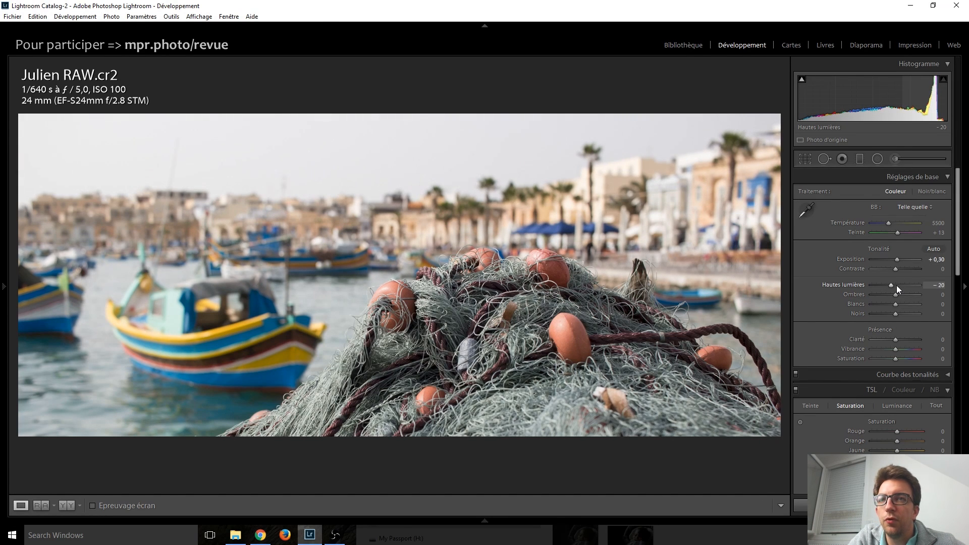
{"action": "scroll", "coordinate": [896, 297], "scroll_direction": "up", "scroll_amount": 12}
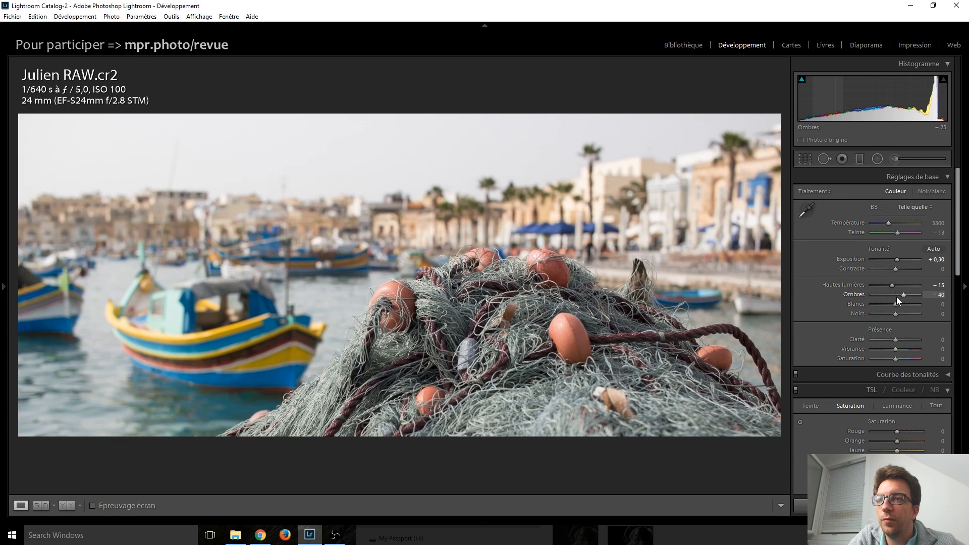
{"action": "scroll", "coordinate": [897, 297], "scroll_direction": "down", "scroll_amount": 5}
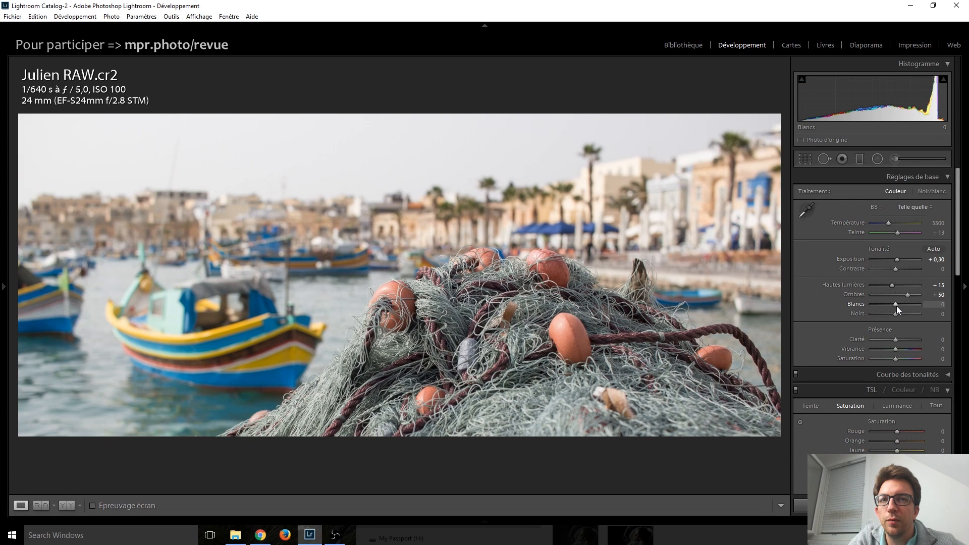
Set the harbour photo's Whites to +30, checking the clipped highlights while adjusting.
{"action": "scroll", "coordinate": [897, 306], "scroll_direction": "up", "scroll_amount": 4}
{"action": "scroll", "coordinate": [897, 306], "scroll_direction": "up", "scroll_amount": 8}
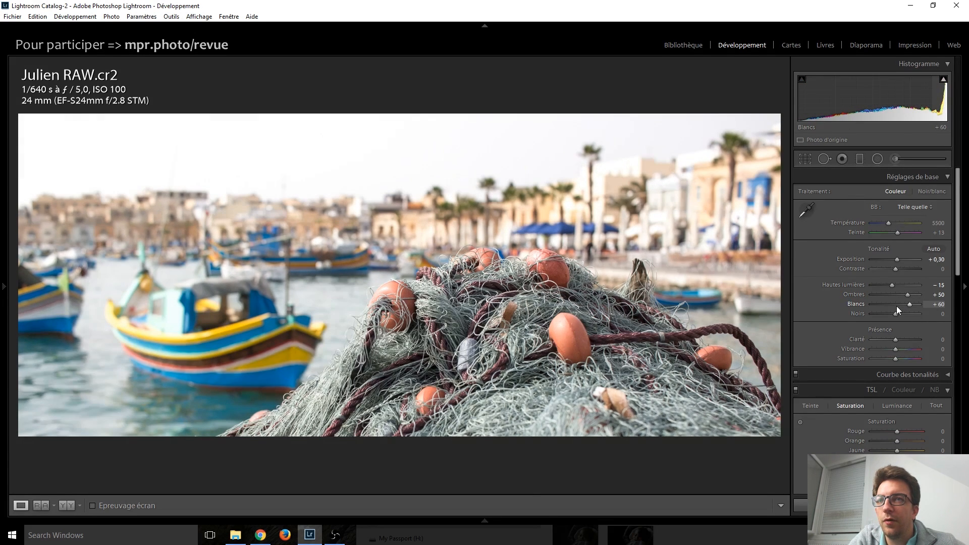
{"action": "scroll", "coordinate": [896, 306], "scroll_direction": "down", "scroll_amount": 3}
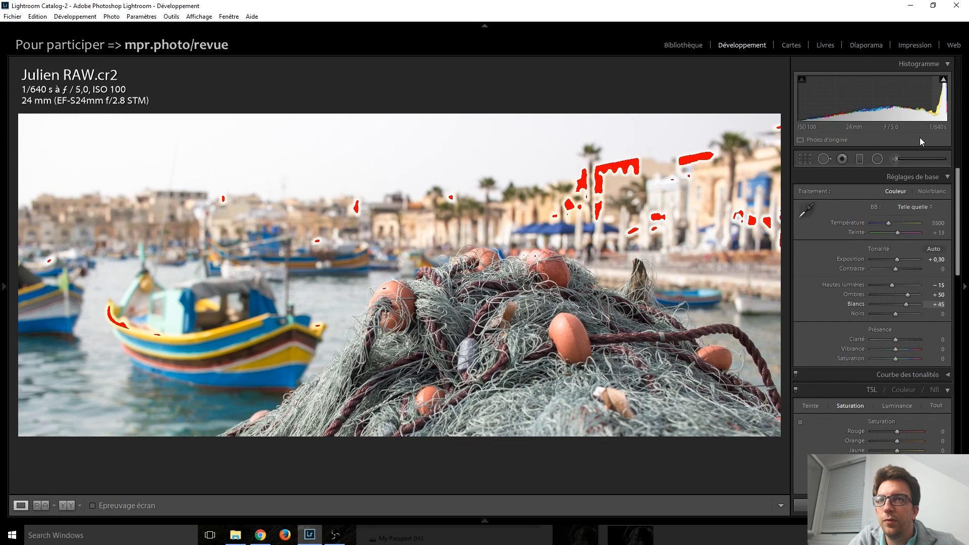
{"action": "scroll", "coordinate": [906, 309], "scroll_direction": "down", "scroll_amount": 3}
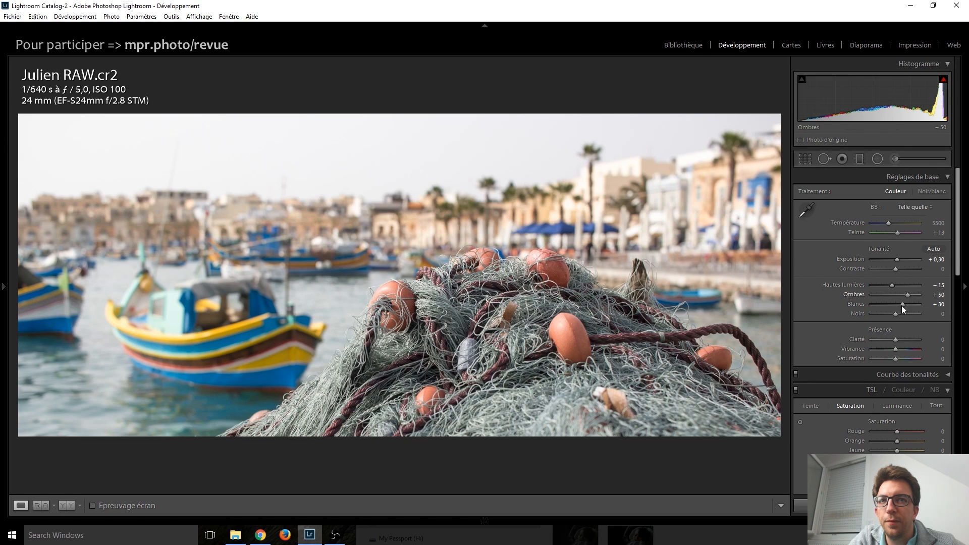
Lighten the darkest tones of the harbour photo by setting Blacks to +60.
{"action": "scroll", "coordinate": [896, 312], "scroll_direction": "down", "scroll_amount": 3}
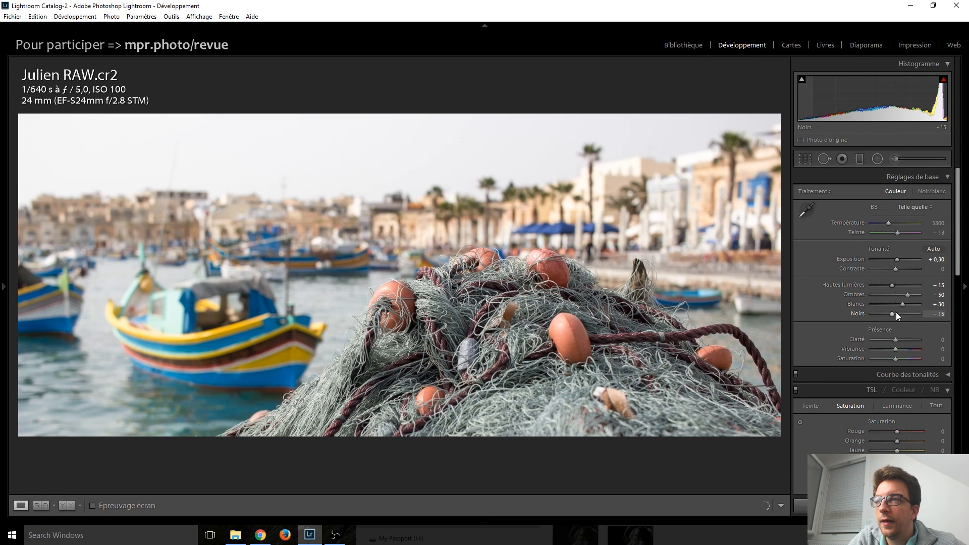
{"action": "scroll", "coordinate": [896, 312], "scroll_direction": "up", "scroll_amount": 3}
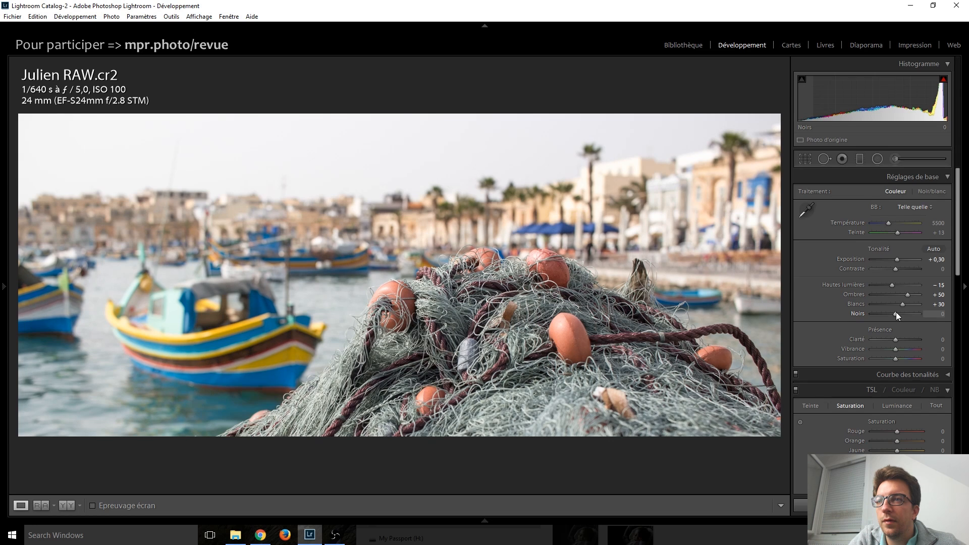
{"action": "scroll", "coordinate": [895, 312], "scroll_direction": "up", "scroll_amount": 15}
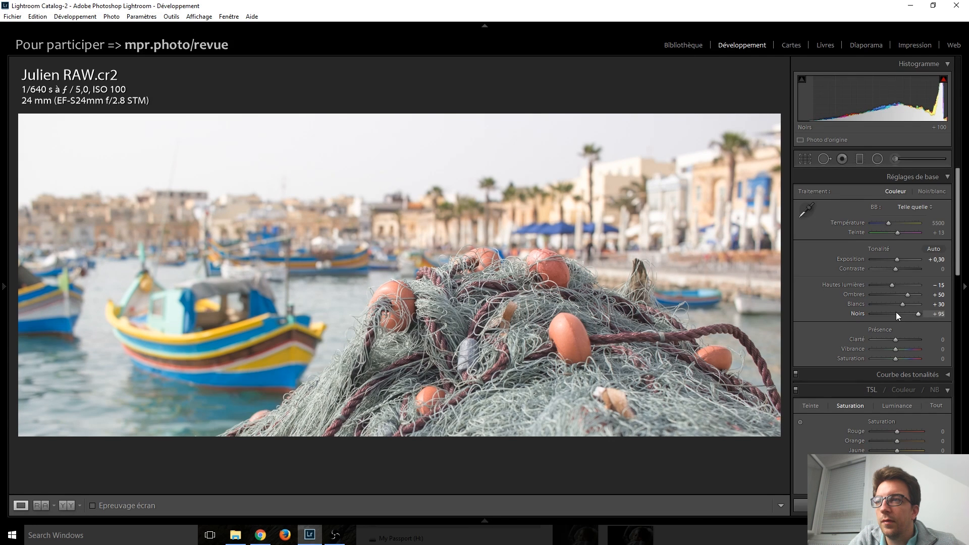
{"action": "scroll", "coordinate": [895, 312], "scroll_direction": "down", "scroll_amount": 4}
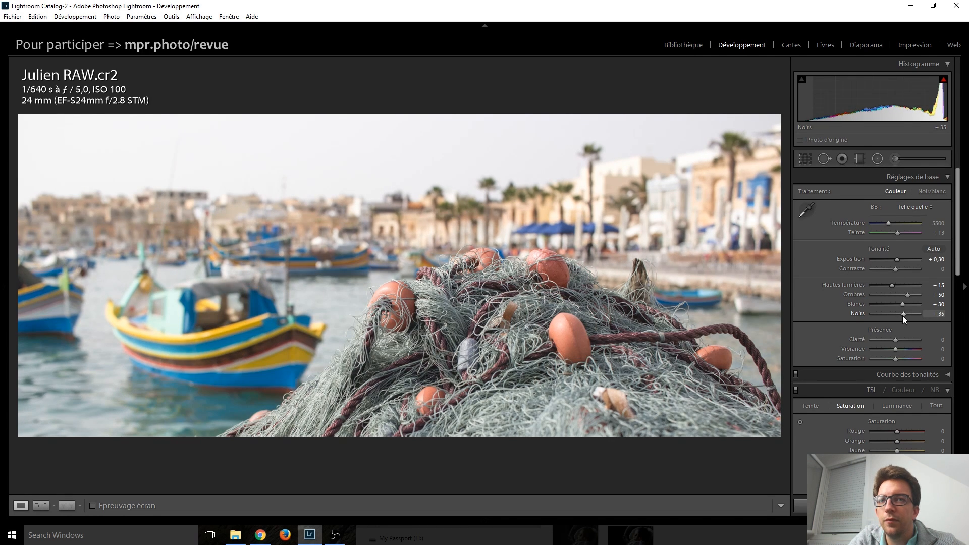
{"action": "mouse_move", "coordinate": [907, 317]}
{"action": "left_mouse_down"}
{"action": "mouse_move", "coordinate": [883, 317]}
{"action": "mouse_move", "coordinate": [908, 317]}
{"action": "left_mouse_up"}
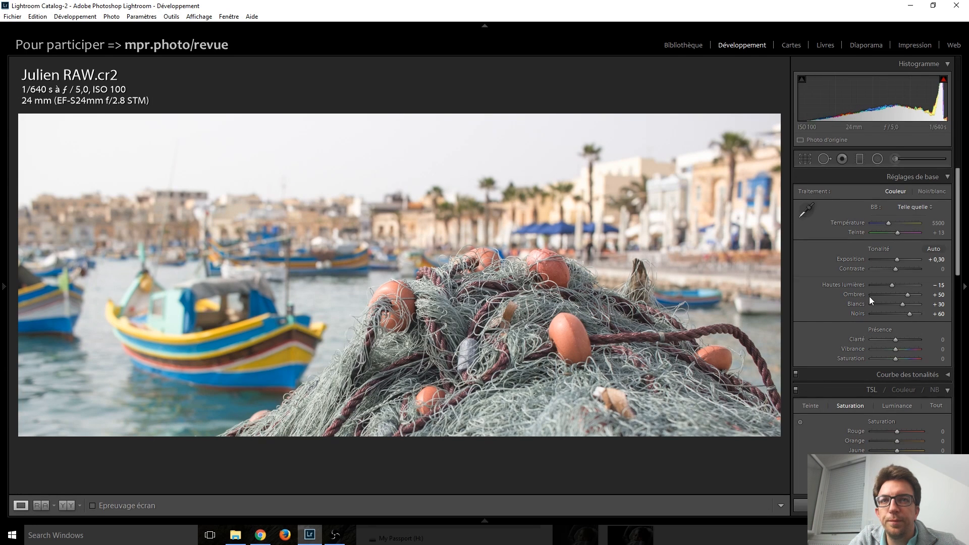
Reset the trial global Clarity and paint a size 29 brush adjustment with Clarity 40 over the fishing nets.
{"action": "key", "text": "shift+Up"}
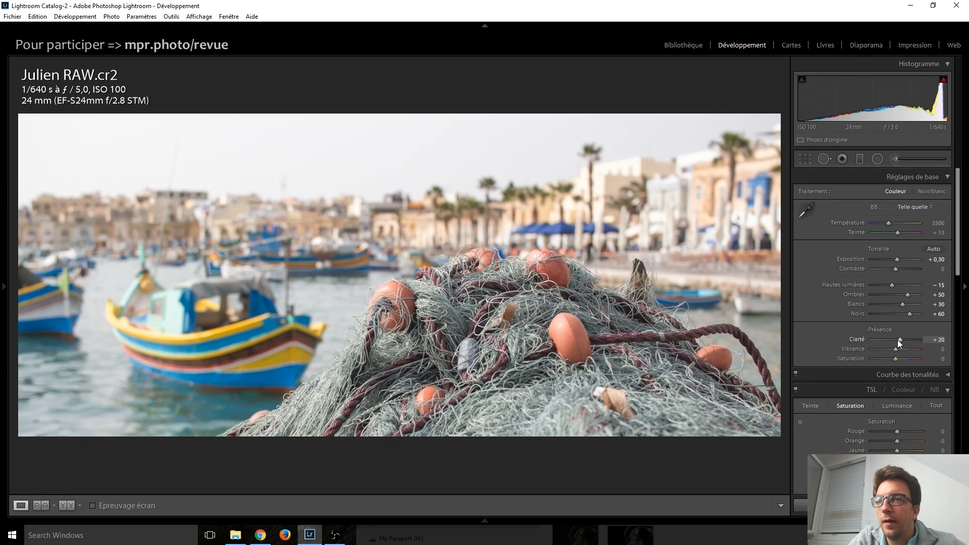
{"action": "double_click", "coordinate": [898, 340]}
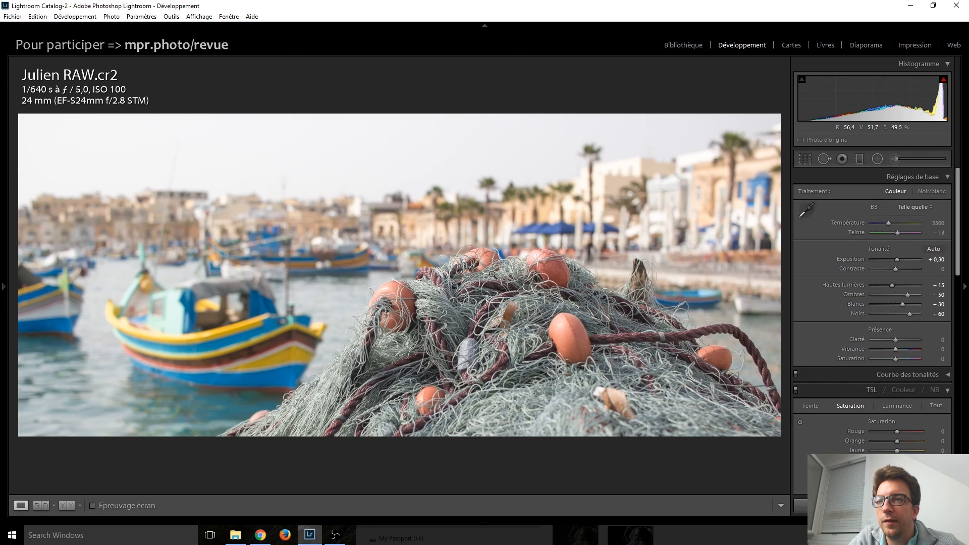
{"action": "left_click", "coordinate": [898, 161]}
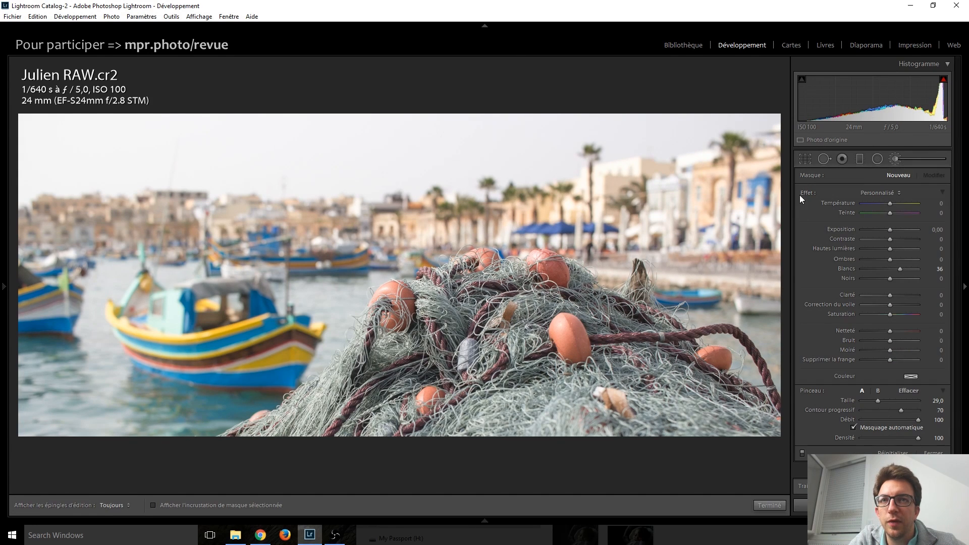
{"action": "left_click_drag", "start_coordinate": [890, 295], "coordinate": [901, 294]}
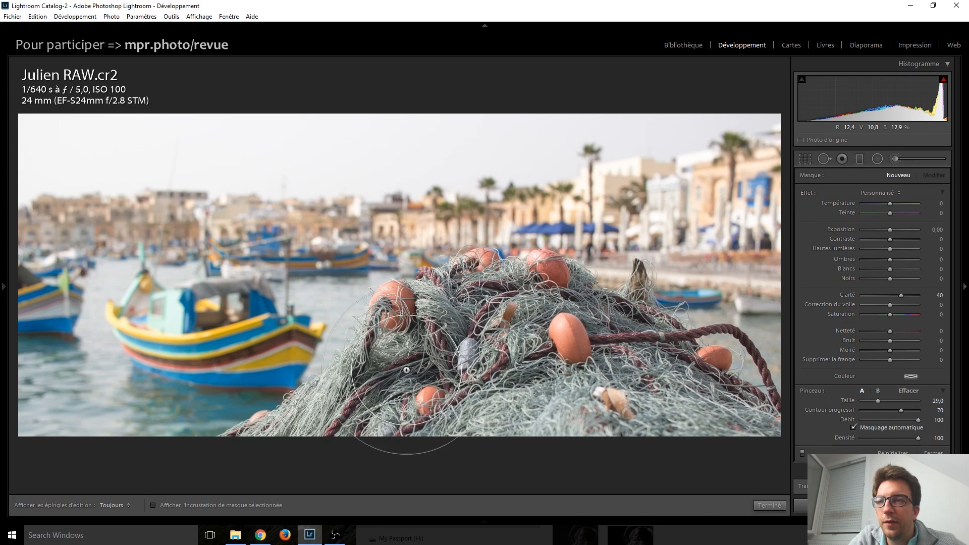
{"action": "mouse_move", "coordinate": [343, 415]}
{"action": "left_mouse_down"}
{"action": "mouse_move", "coordinate": [444, 330]}
{"action": "mouse_move", "coordinate": [499, 321]}
{"action": "mouse_move", "coordinate": [435, 386]}
{"action": "mouse_move", "coordinate": [492, 327]}
{"action": "mouse_move", "coordinate": [570, 334]}
{"action": "mouse_move", "coordinate": [611, 359]}
{"action": "left_mouse_up"}
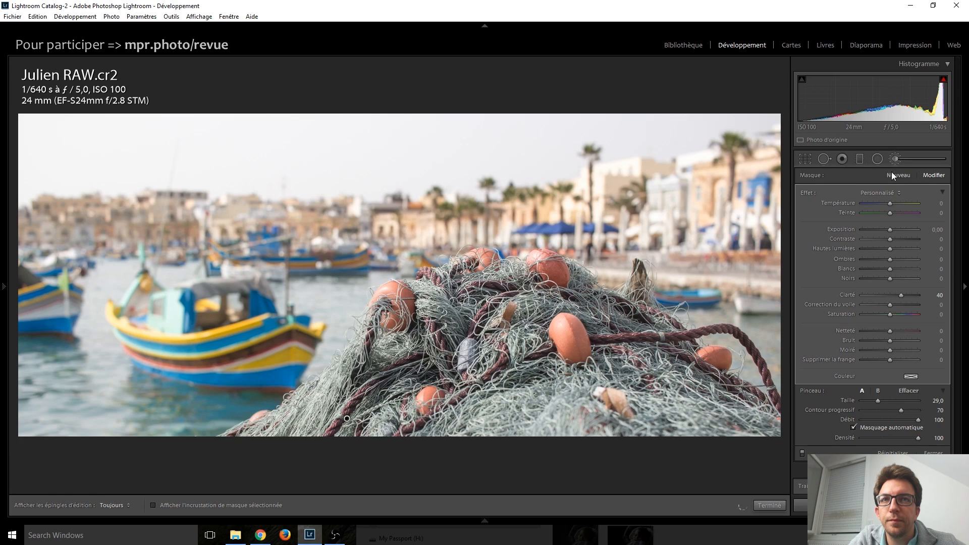
{"action": "left_click", "coordinate": [897, 156]}
{"action": "left_click", "coordinate": [897, 158]}
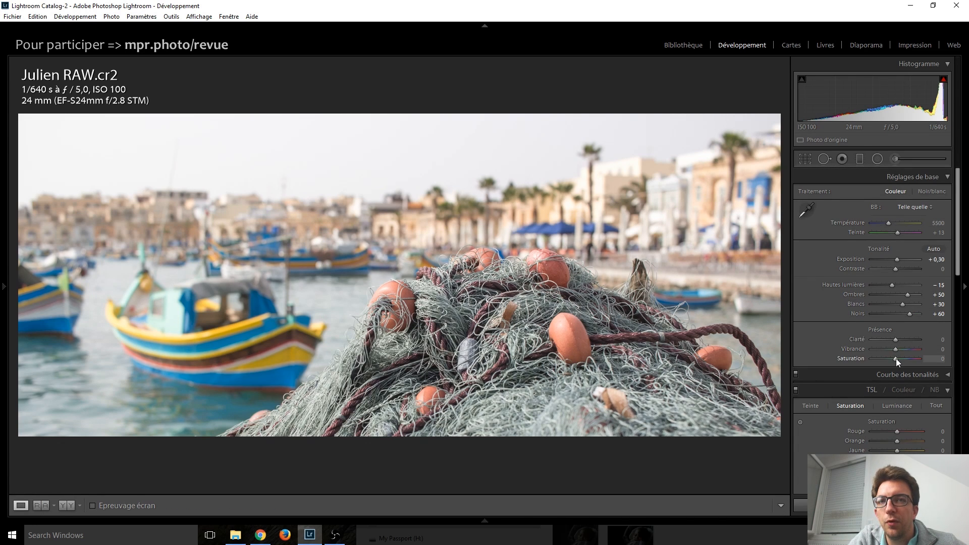
Try raising the harbour photo's global Saturation to +30 and beyond, and return it to 0.
{"action": "key", "text": "Up"}
{"action": "key", "text": "Up"}
{"action": "key", "text": "Up"}
{"action": "key", "text": "Up"}
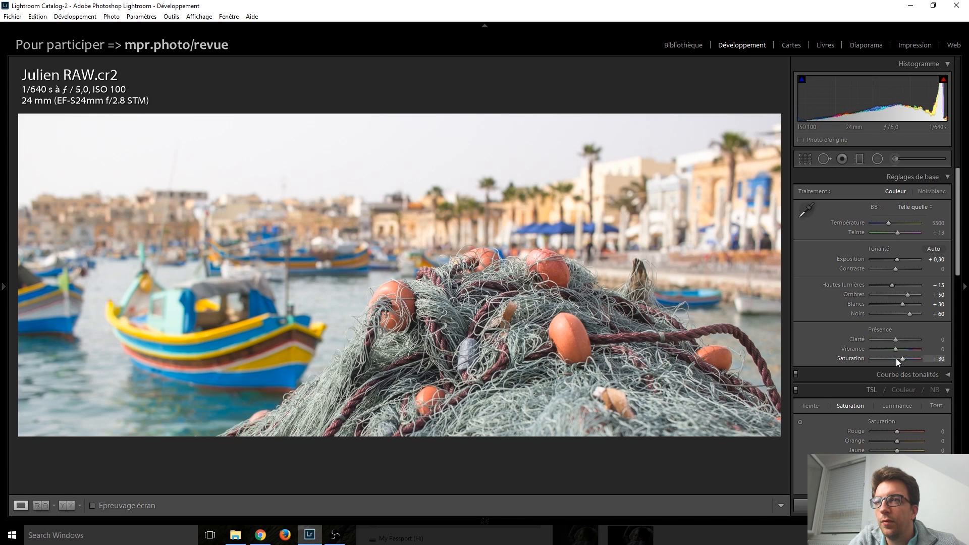
{"action": "key", "text": "Up"}
{"action": "key", "text": "Up"}
{"action": "key", "text": "Up"}
{"action": "key", "text": "Up"}
{"action": "key", "text": "Up"}
{"action": "key", "text": "Up"}
{"action": "key", "text": "Down"}
{"action": "key", "text": "Down"}
{"action": "key", "text": "Down"}
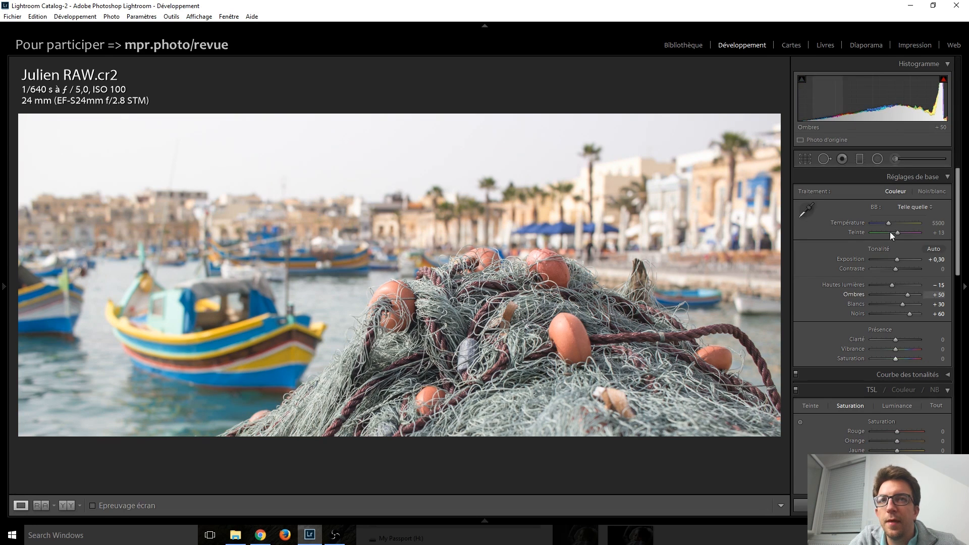
Set Saturation to 73 in the fishing nets' existing brush adjustment and toggle the edit pins to check the effect.
{"action": "left_click", "coordinate": [904, 160]}
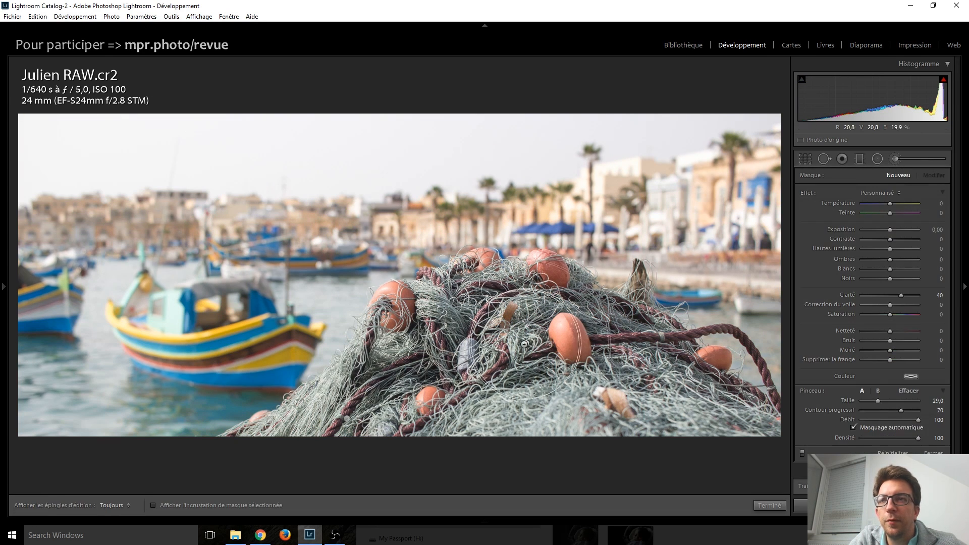
{"action": "left_click", "coordinate": [346, 419]}
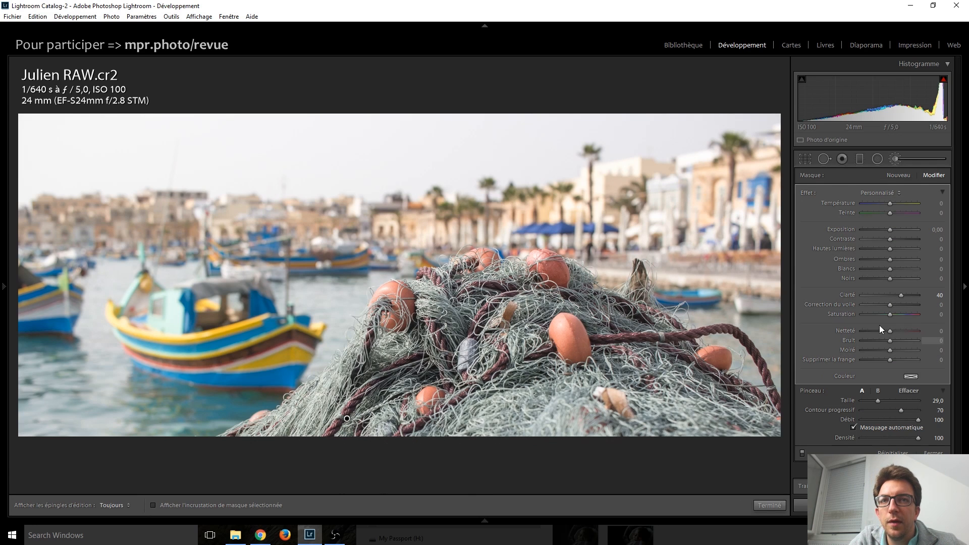
{"action": "mouse_move", "coordinate": [894, 315]}
{"action": "left_mouse_down"}
{"action": "mouse_move", "coordinate": [927, 320]}
{"action": "mouse_move", "coordinate": [900, 319]}
{"action": "mouse_move", "coordinate": [912, 317]}
{"action": "left_mouse_up"}
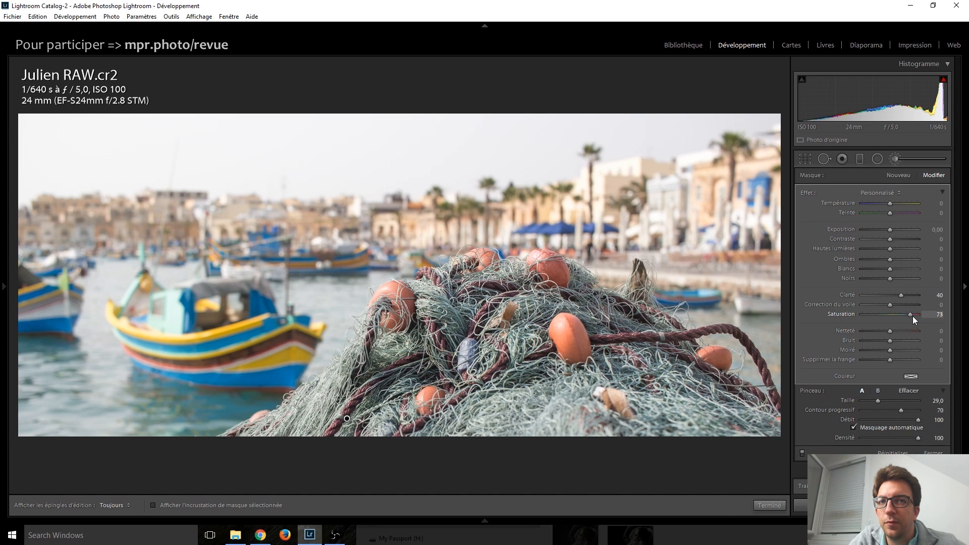
{"action": "key", "text": "h"}
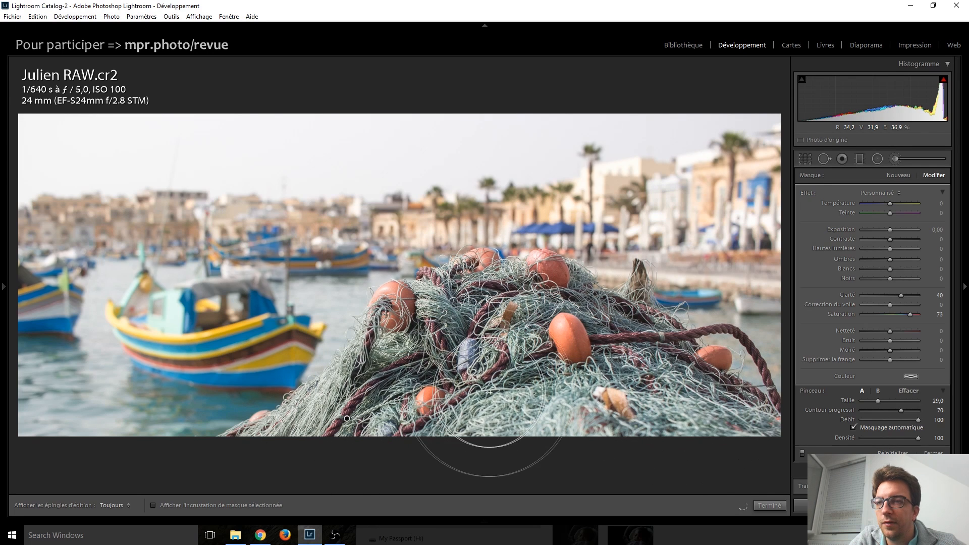
{"action": "key", "text": "h"}
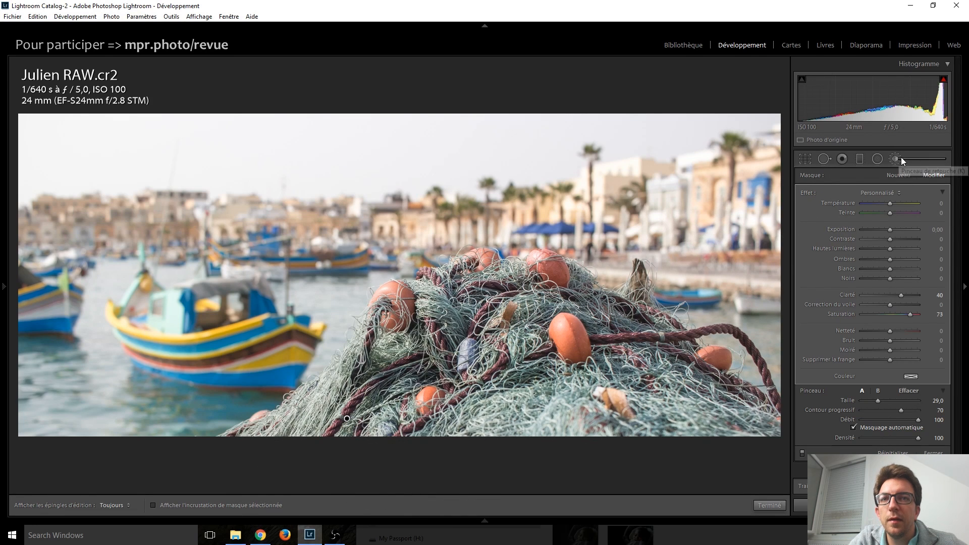
Turn off automatic masking, show the selected mask overlay and extend the brush mask across the fishing nets.
{"action": "left_click", "coordinate": [853, 428]}
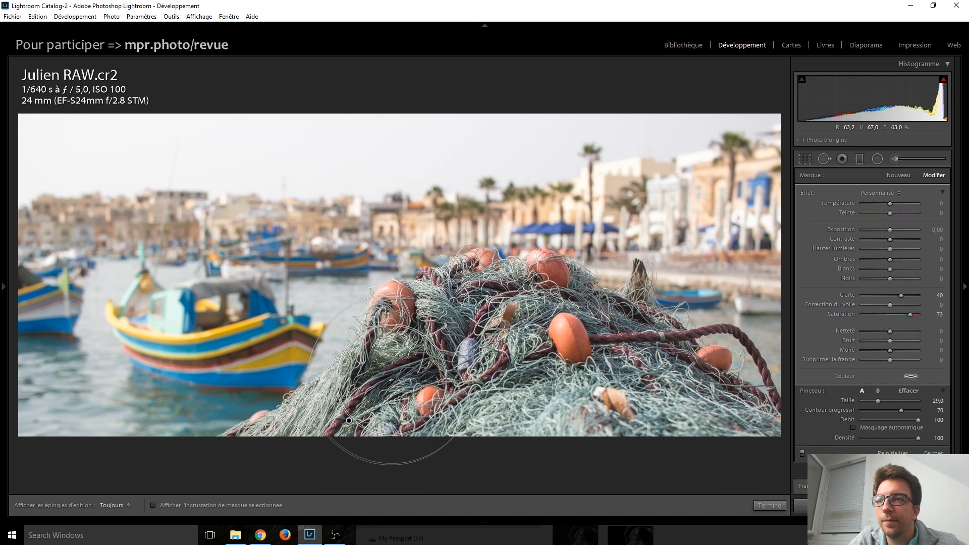
{"action": "left_click", "coordinate": [153, 506]}
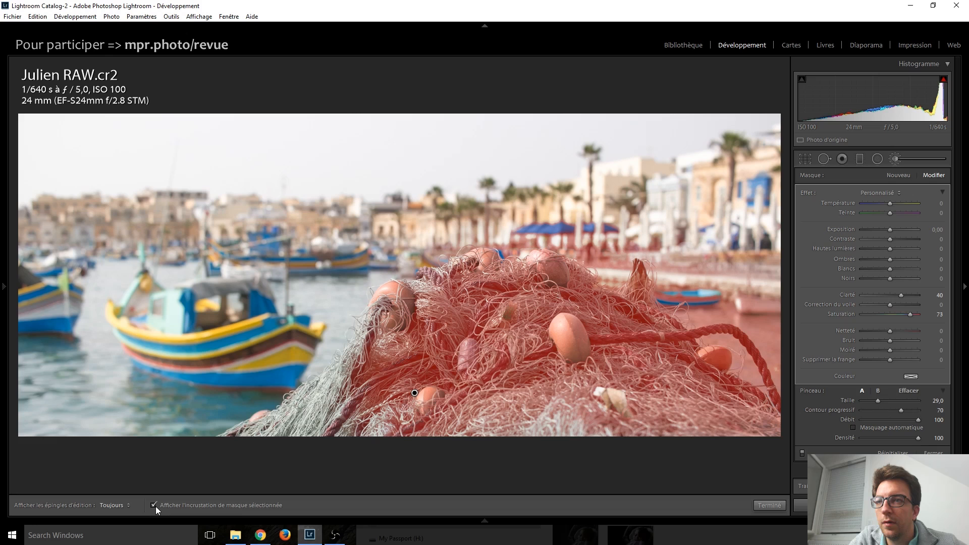
{"action": "mouse_move", "coordinate": [420, 393]}
{"action": "left_mouse_down"}
{"action": "mouse_move", "coordinate": [282, 453]}
{"action": "mouse_move", "coordinate": [321, 454]}
{"action": "mouse_move", "coordinate": [520, 329]}
{"action": "left_mouse_up"}
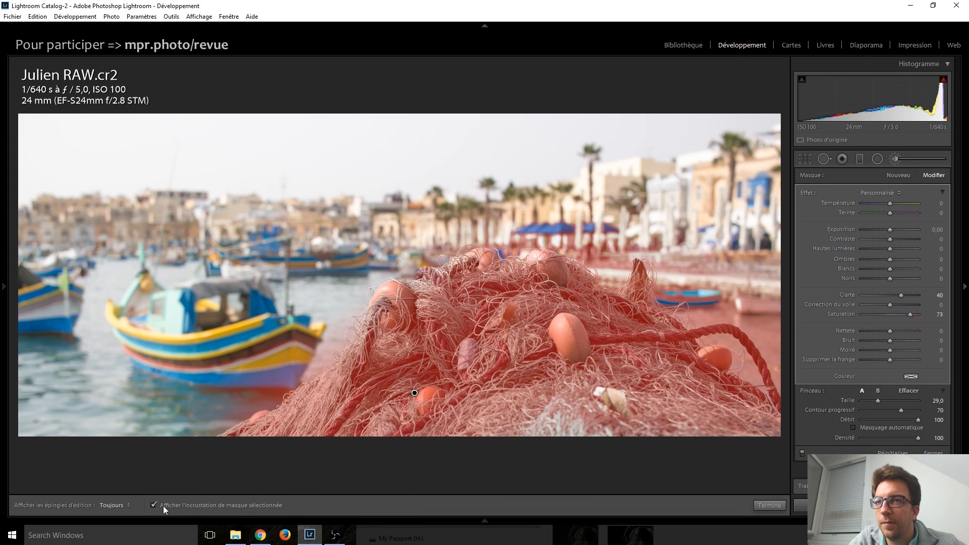
Hide the mask overlay, try a slight Saturation change on the fishing nets and undo it, and close the adjustment brush.
{"action": "left_click", "coordinate": [174, 507]}
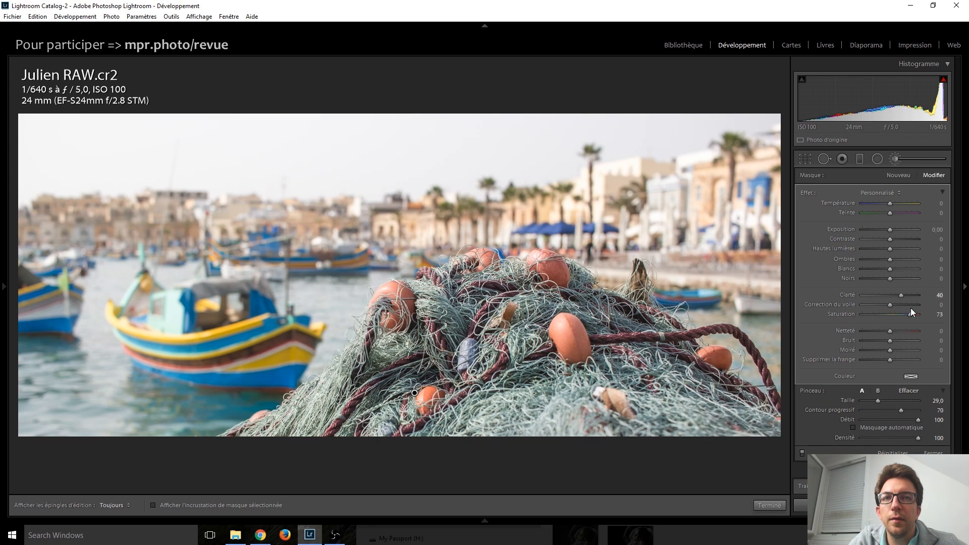
{"action": "mouse_move", "coordinate": [913, 317]}
{"action": "left_mouse_down"}
{"action": "mouse_move", "coordinate": [928, 317]}
{"action": "mouse_move", "coordinate": [907, 317]}
{"action": "mouse_move", "coordinate": [916, 317]}
{"action": "left_mouse_up"}
{"action": "key", "text": "ctrl+z"}
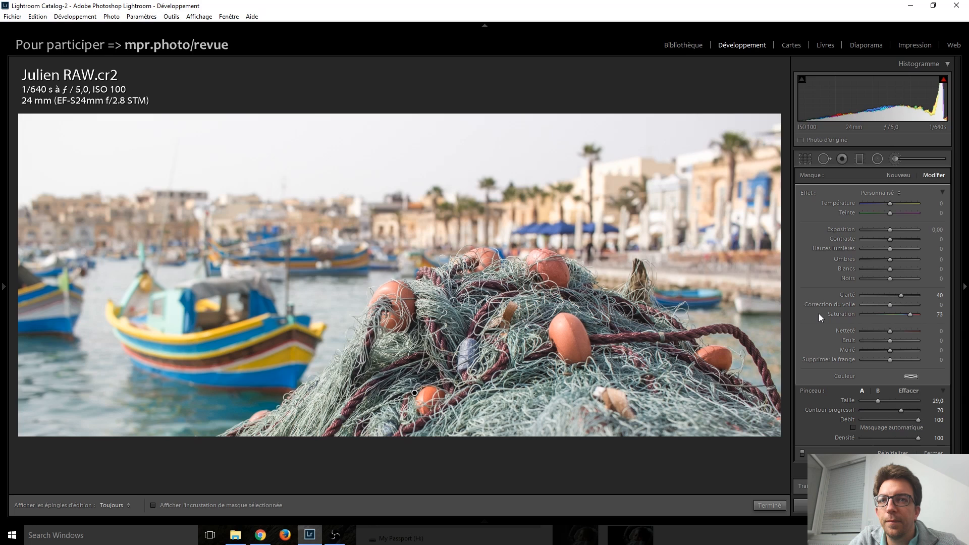
{"action": "left_click", "coordinate": [904, 159]}
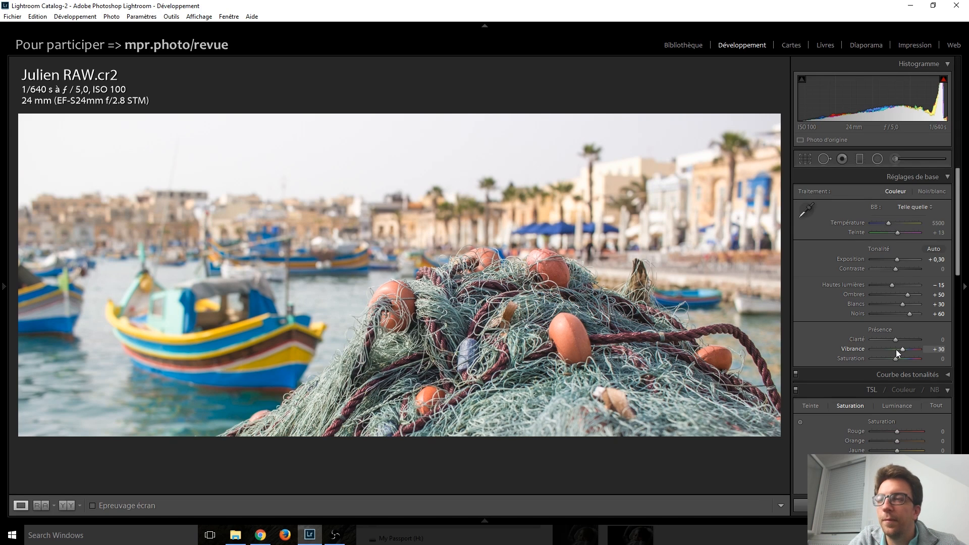
Review the harbour photo's remaining colour, sharpening, noise reduction, lens correction and effects settings.
{"action": "scroll", "coordinate": [833, 297], "scroll_direction": "down", "scroll_amount": 5}
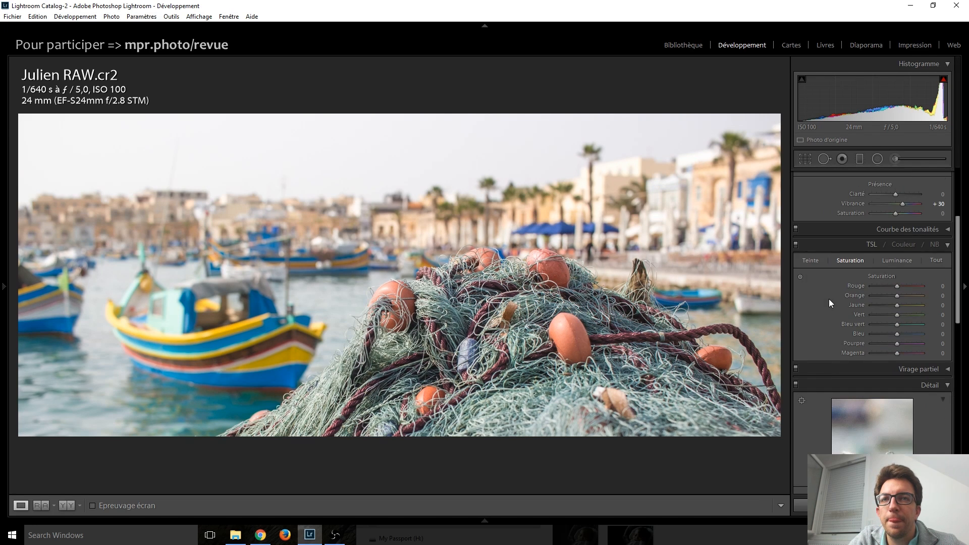
{"action": "scroll", "coordinate": [829, 299], "scroll_direction": "down", "scroll_amount": 3}
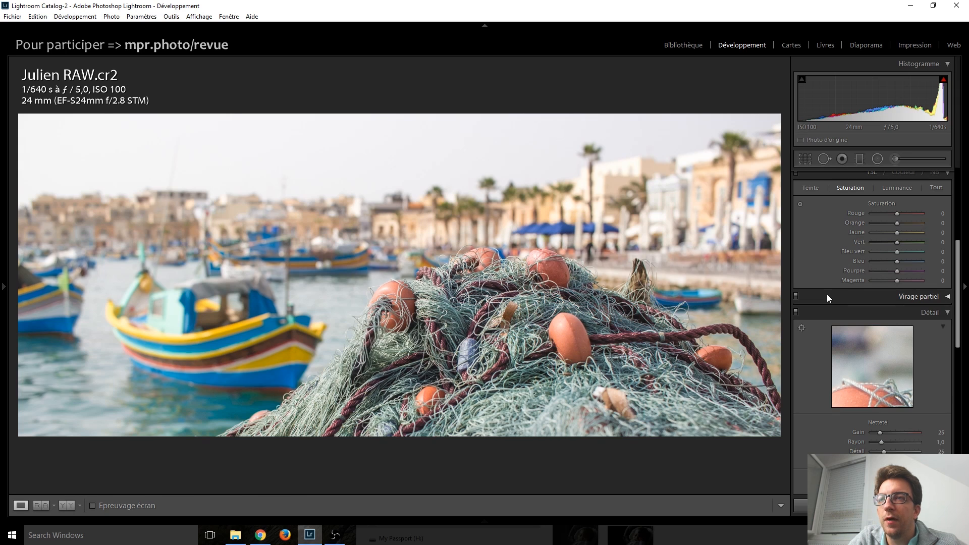
{"action": "scroll", "coordinate": [827, 294], "scroll_direction": "down", "scroll_amount": 9}
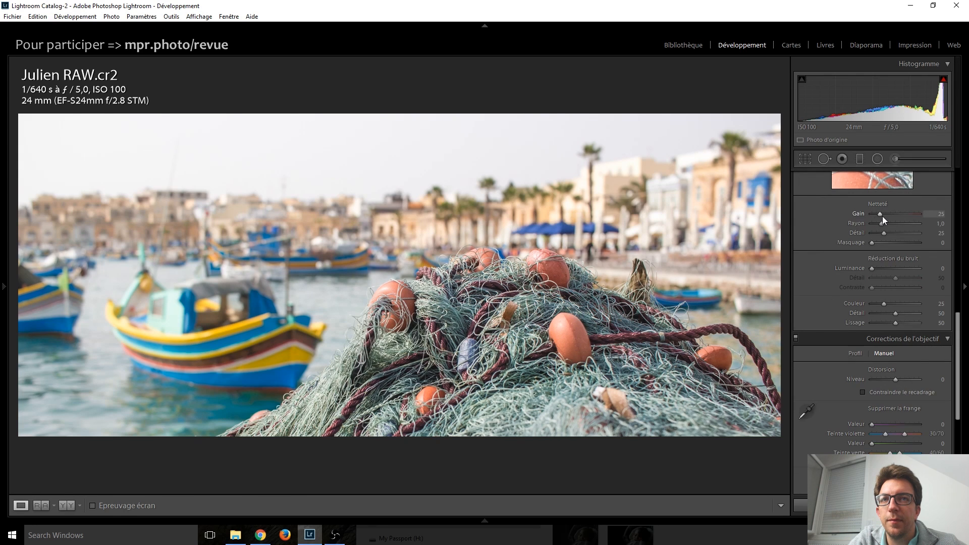
{"action": "scroll", "coordinate": [822, 284], "scroll_direction": "down", "scroll_amount": 9}
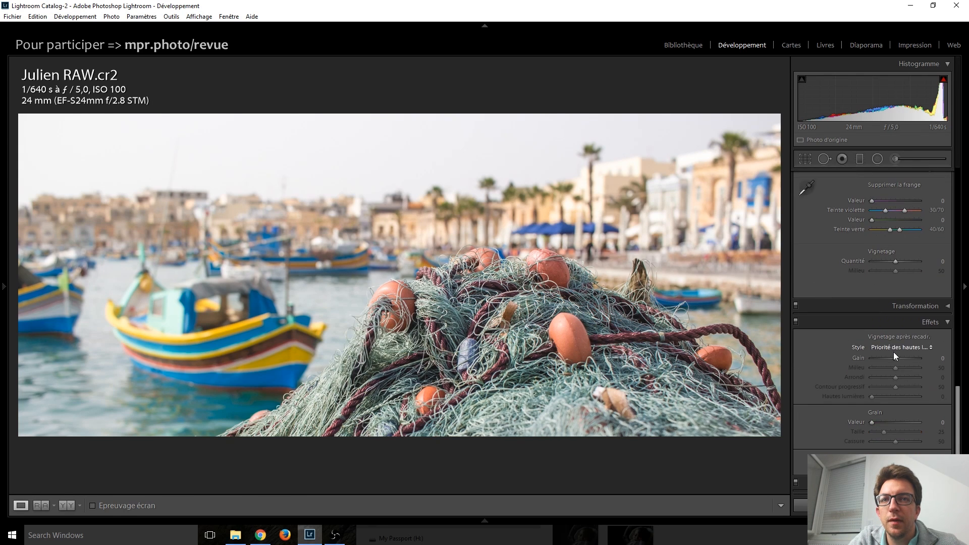
{"action": "key", "text": "Down"}
{"action": "key", "text": "Down"}
{"action": "key", "text": "Down"}
{"action": "key", "text": "Down"}
{"action": "key", "text": "Up"}
{"action": "key", "text": "Up"}
{"action": "key", "text": "Up"}
{"action": "key", "text": "Up"}
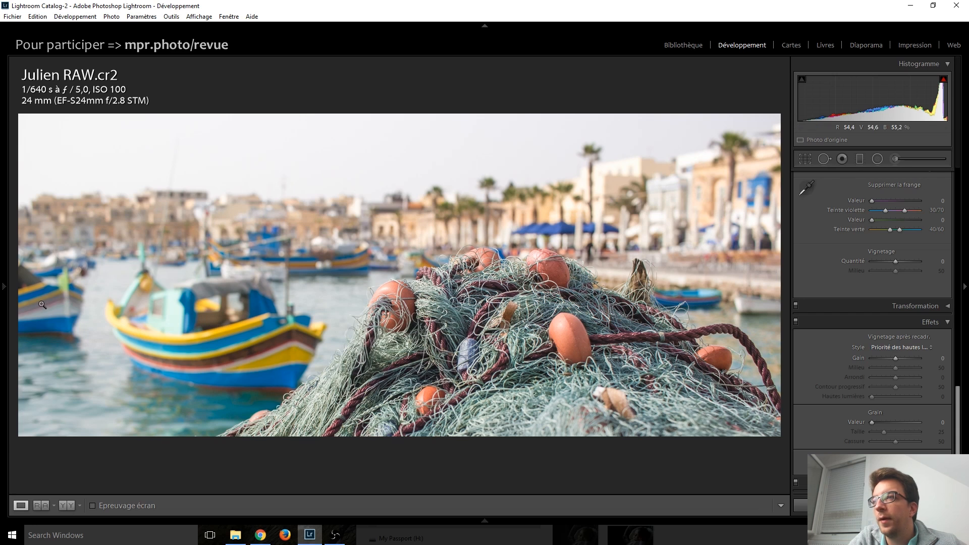
Tighten the harbour photo's crop from its left edge to cut out the partly visible boat.
{"action": "scroll", "coordinate": [810, 244], "scroll_direction": "up", "scroll_amount": 10}
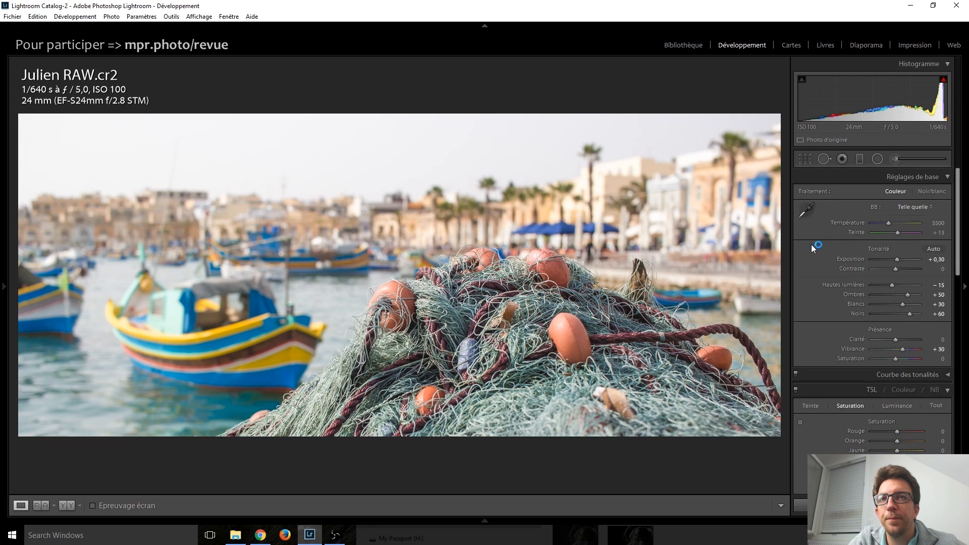
{"action": "left_click", "coordinate": [806, 161]}
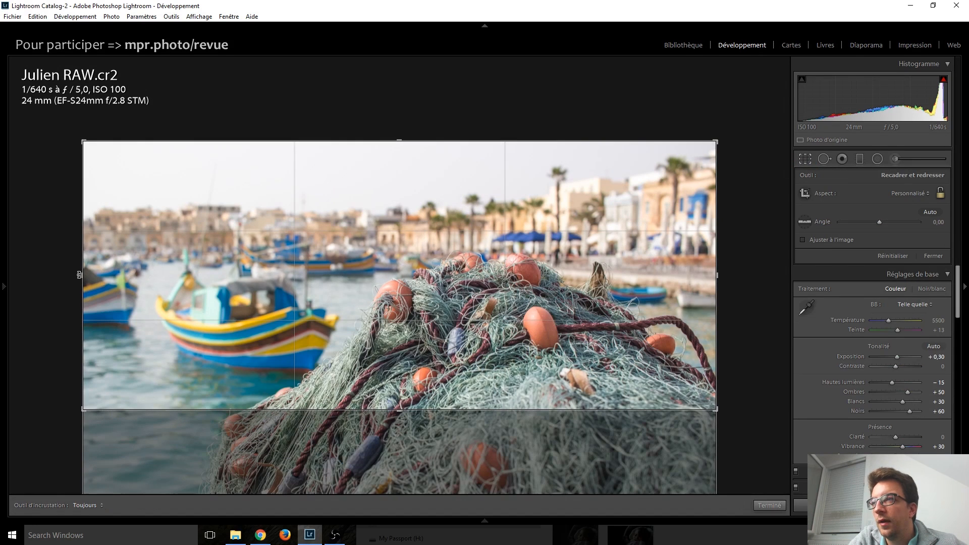
{"action": "left_click_drag", "start_coordinate": [81, 275], "coordinate": [115, 275]}
{"action": "key", "text": "Return"}
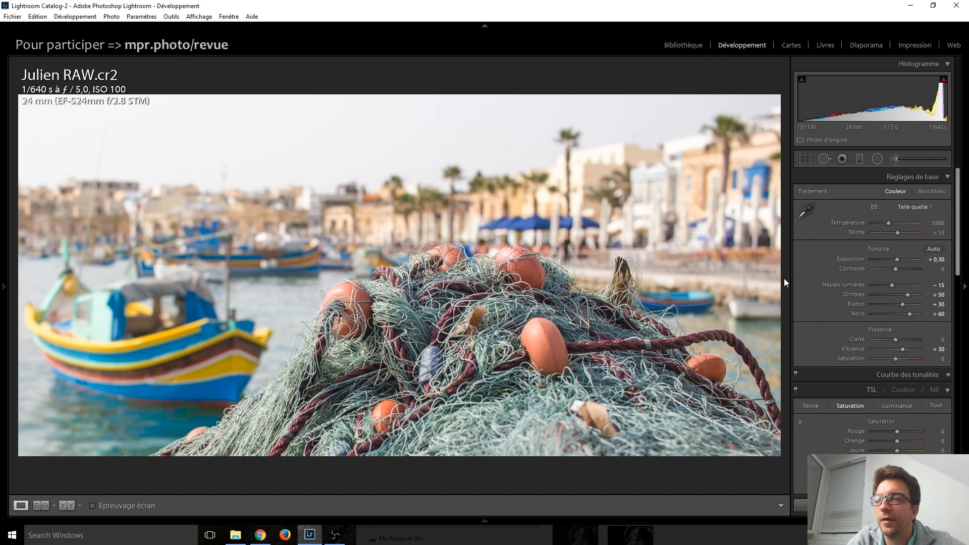
Compare the developed Julien RAW.cr2 with the submitted Julien JPG.jpg by switching back and forth, ending on the JPG.
{"action": "key", "text": "Right"}
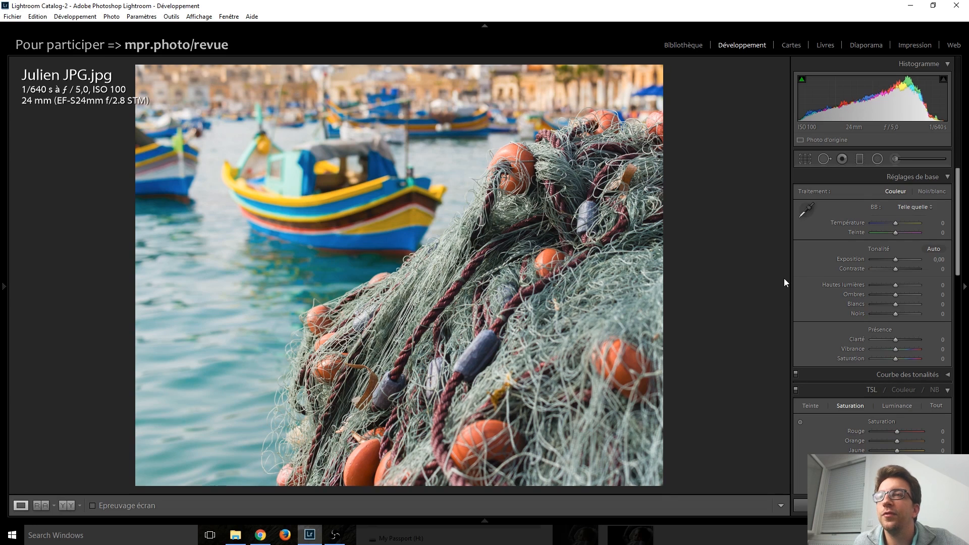
{"action": "key", "text": "Left"}
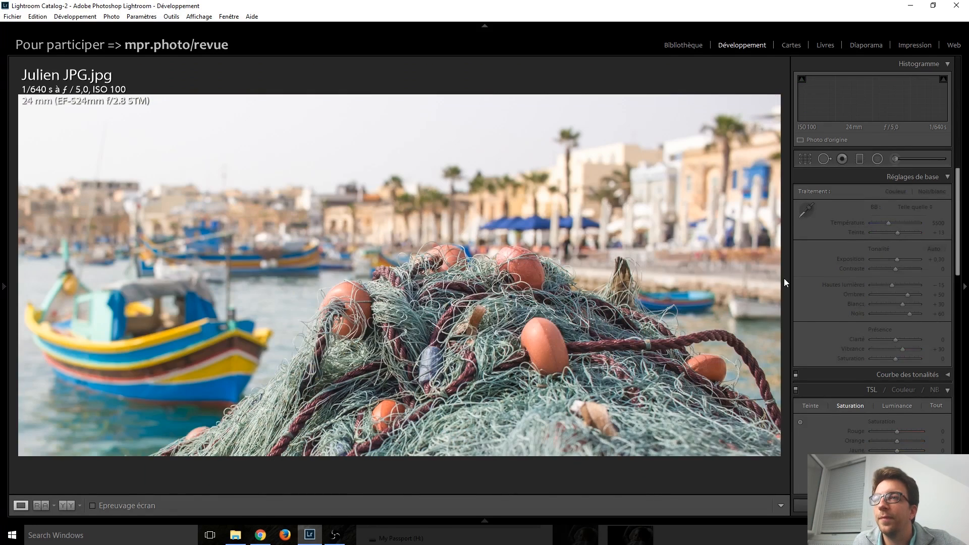
{"action": "key", "text": "Right"}
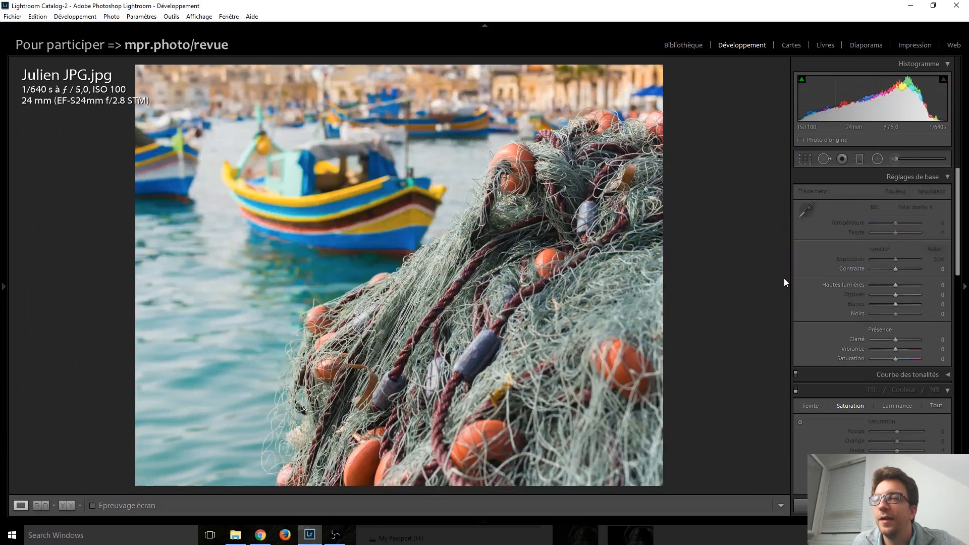
{"action": "key", "text": "Left"}
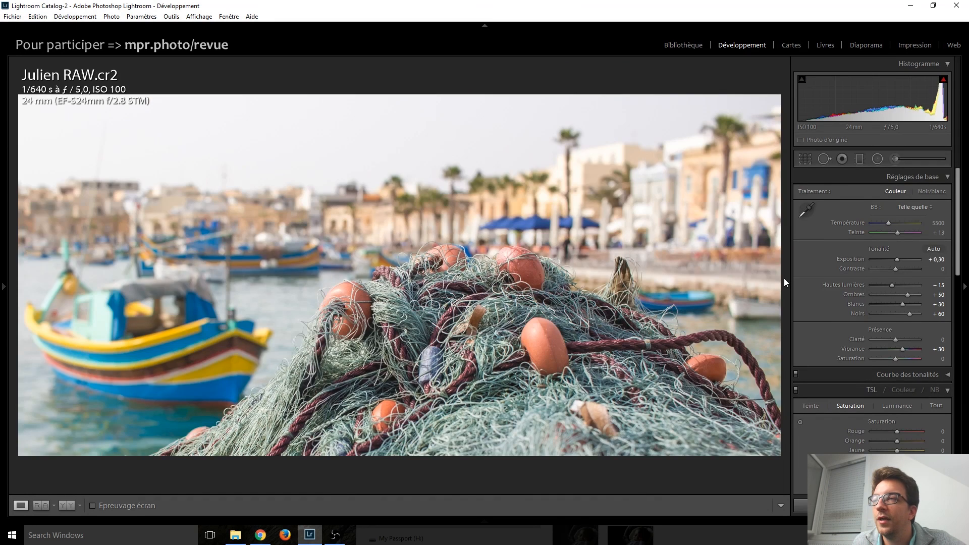
{"action": "key", "text": "Right"}
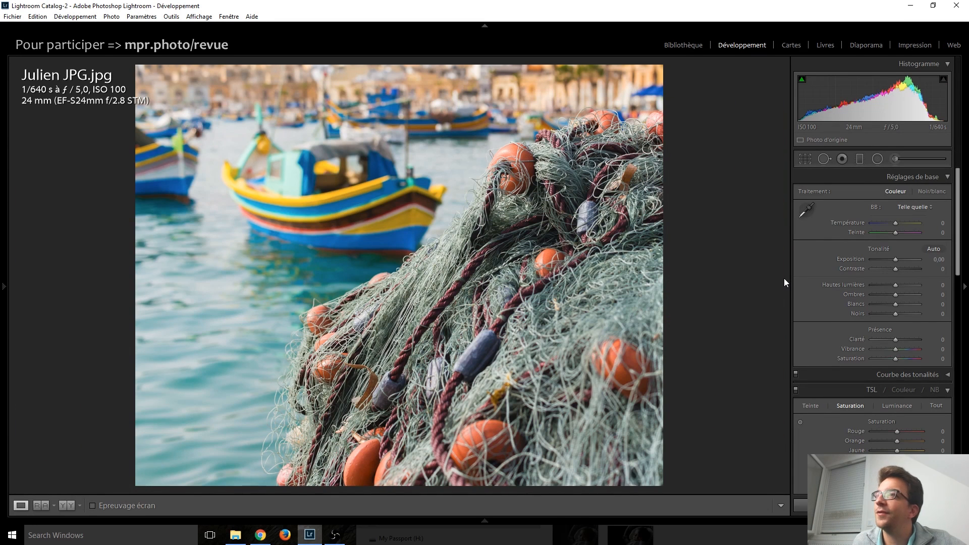